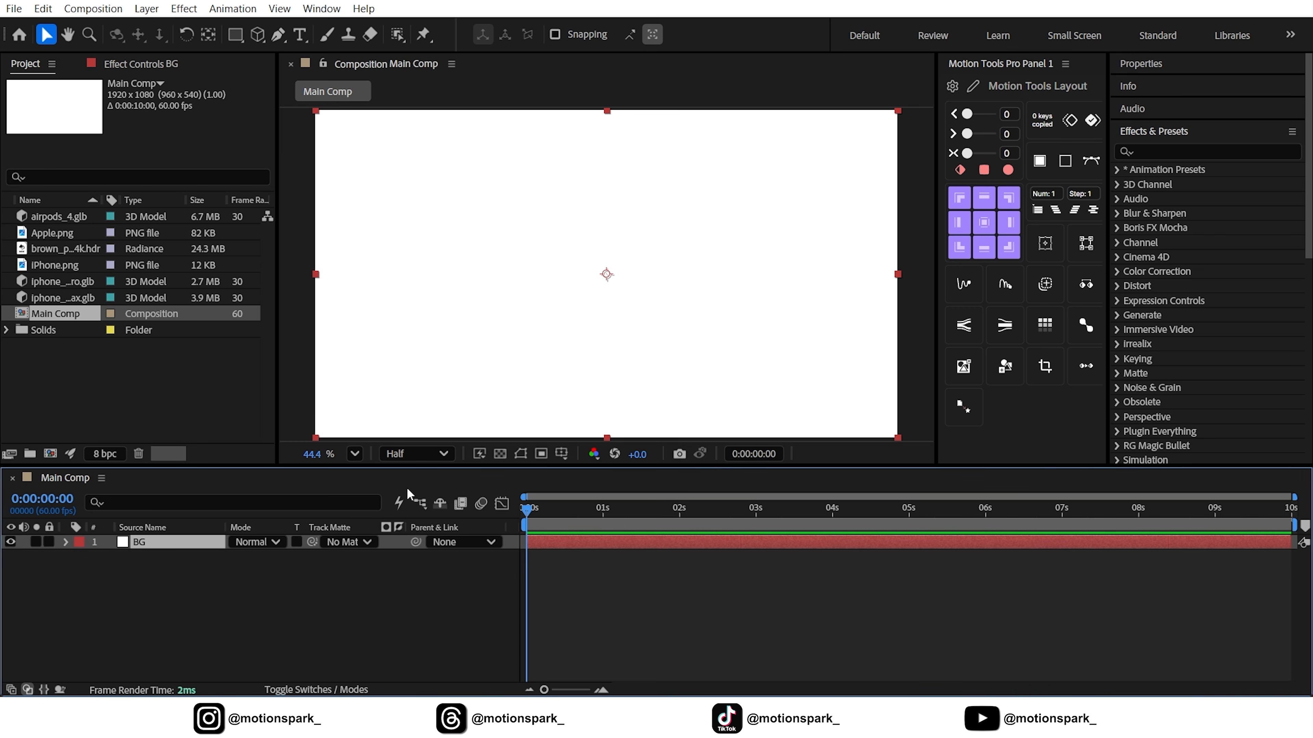
Lock the BG layer and add iphone_17_pro_max.glb above it, using Make Comp Size in its model settings
left_click(48, 542)
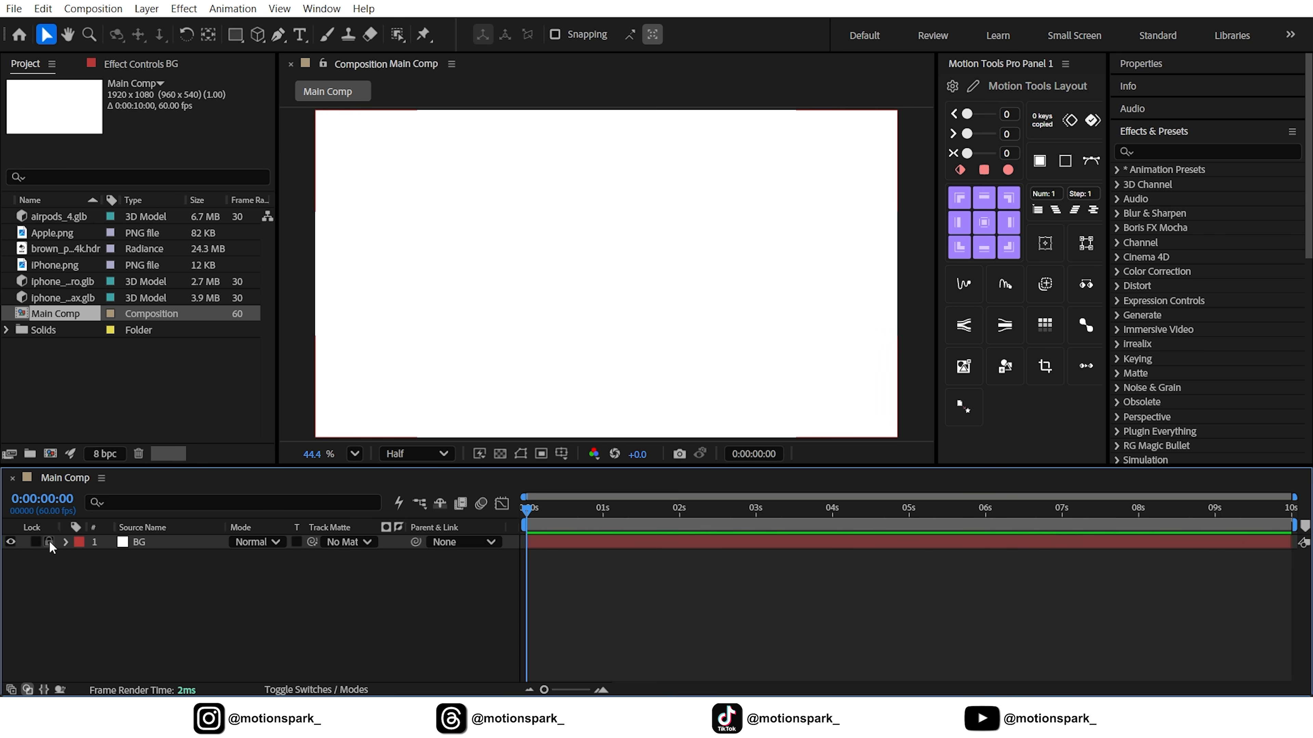
left_click(64, 281)
left_click(59, 298)
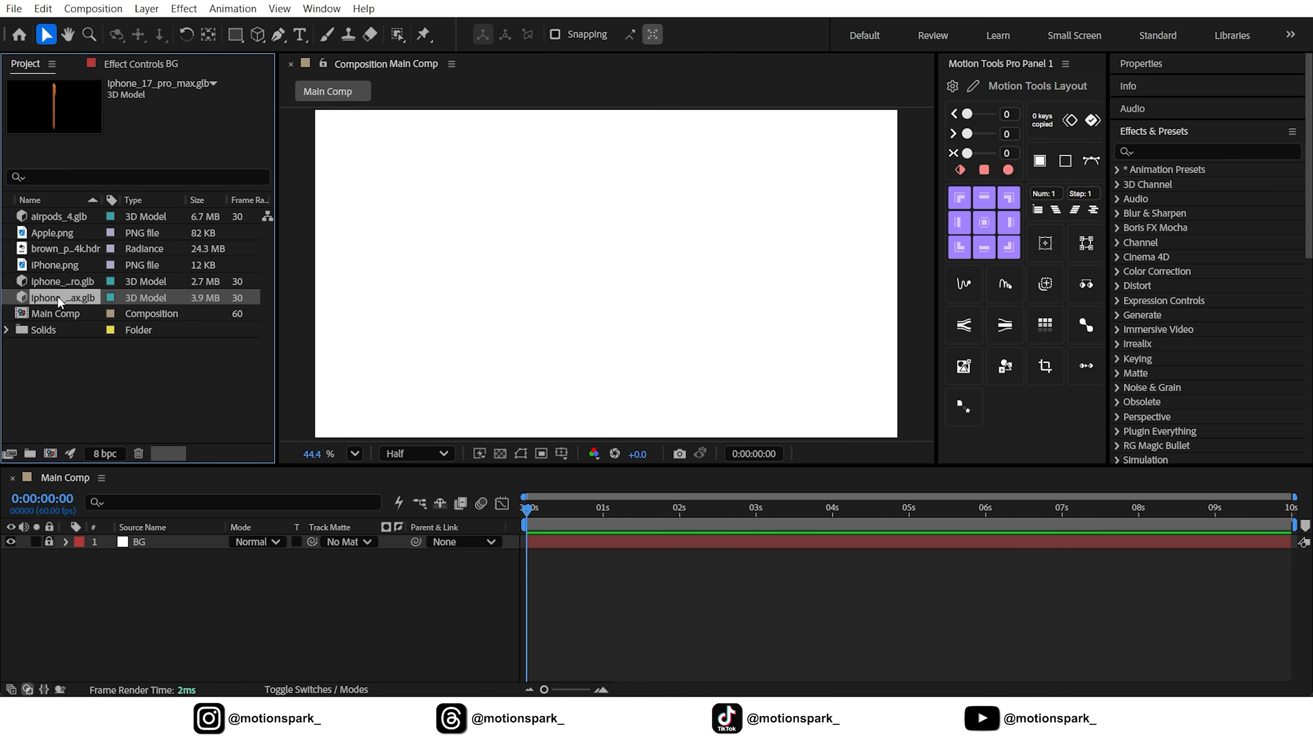
left_click_drag(58, 299, 183, 537)
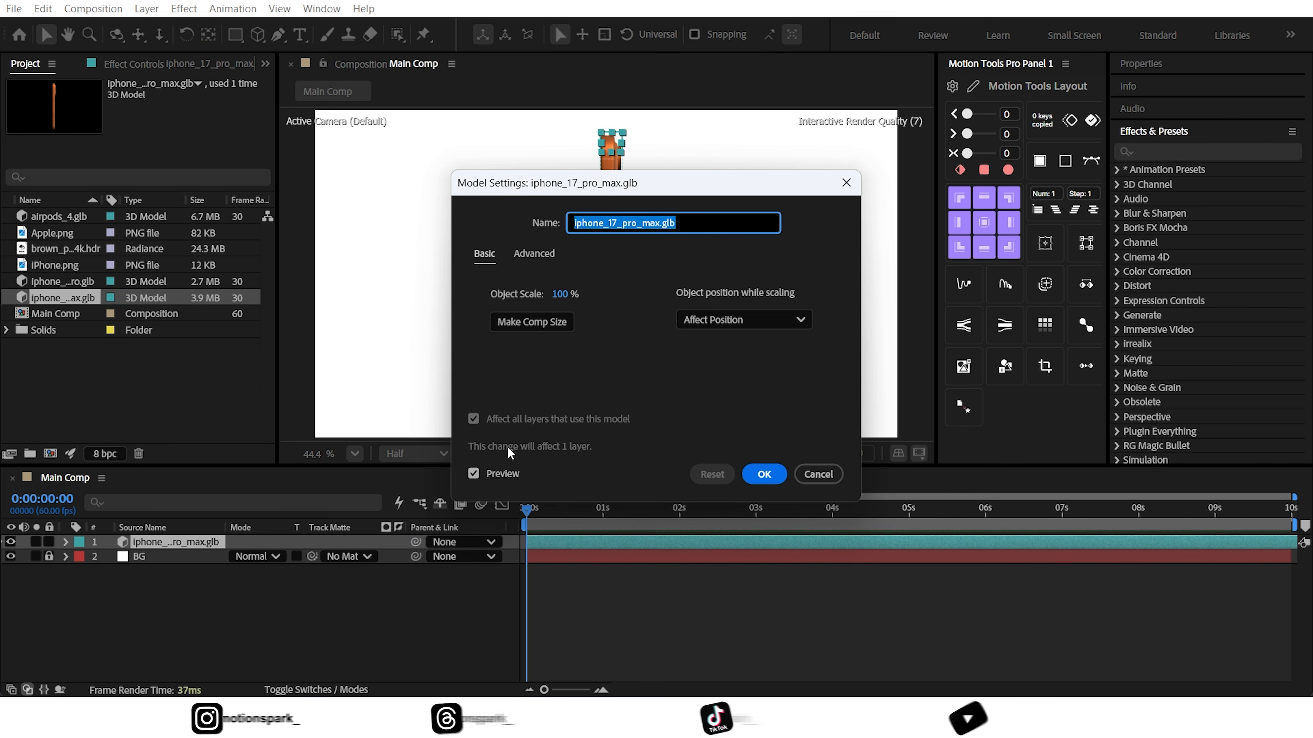
left_click(537, 321)
left_click(763, 473)
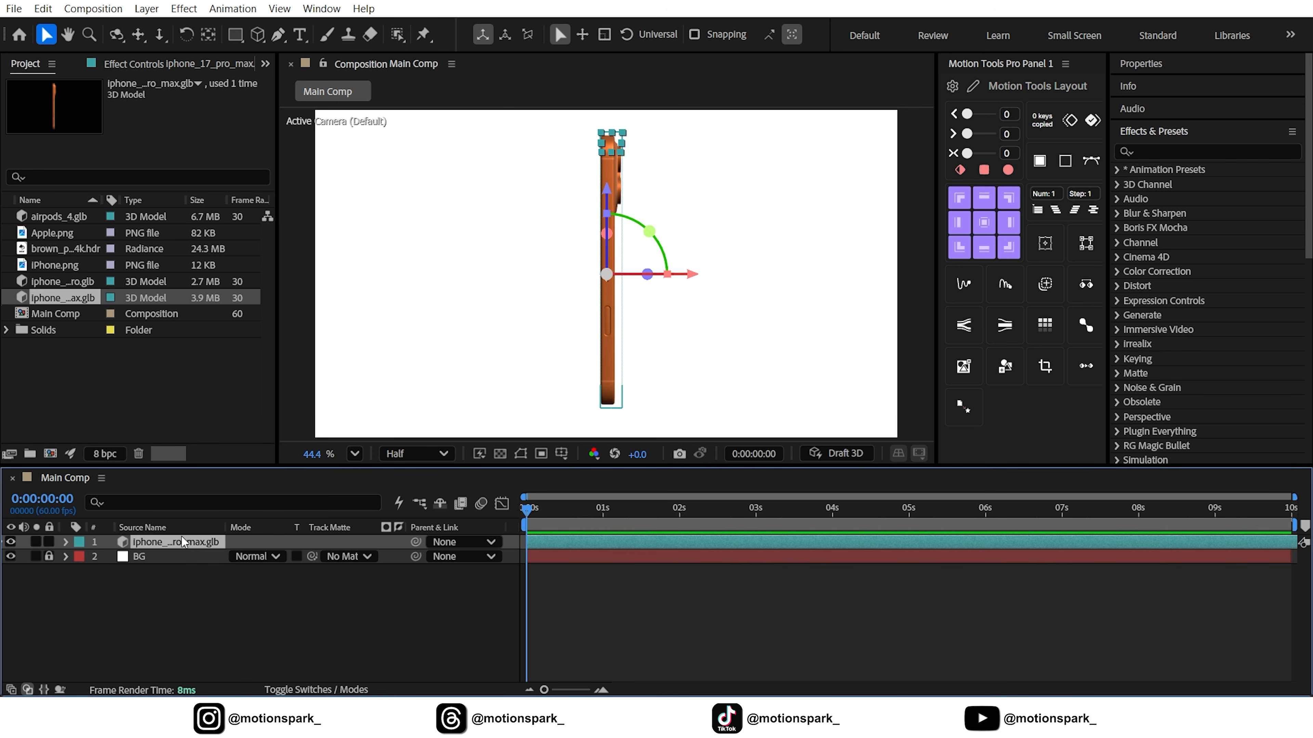
Show the iPhone Pro Max layer's position, scale and rotation properties and set its scale to 84%
key("p")
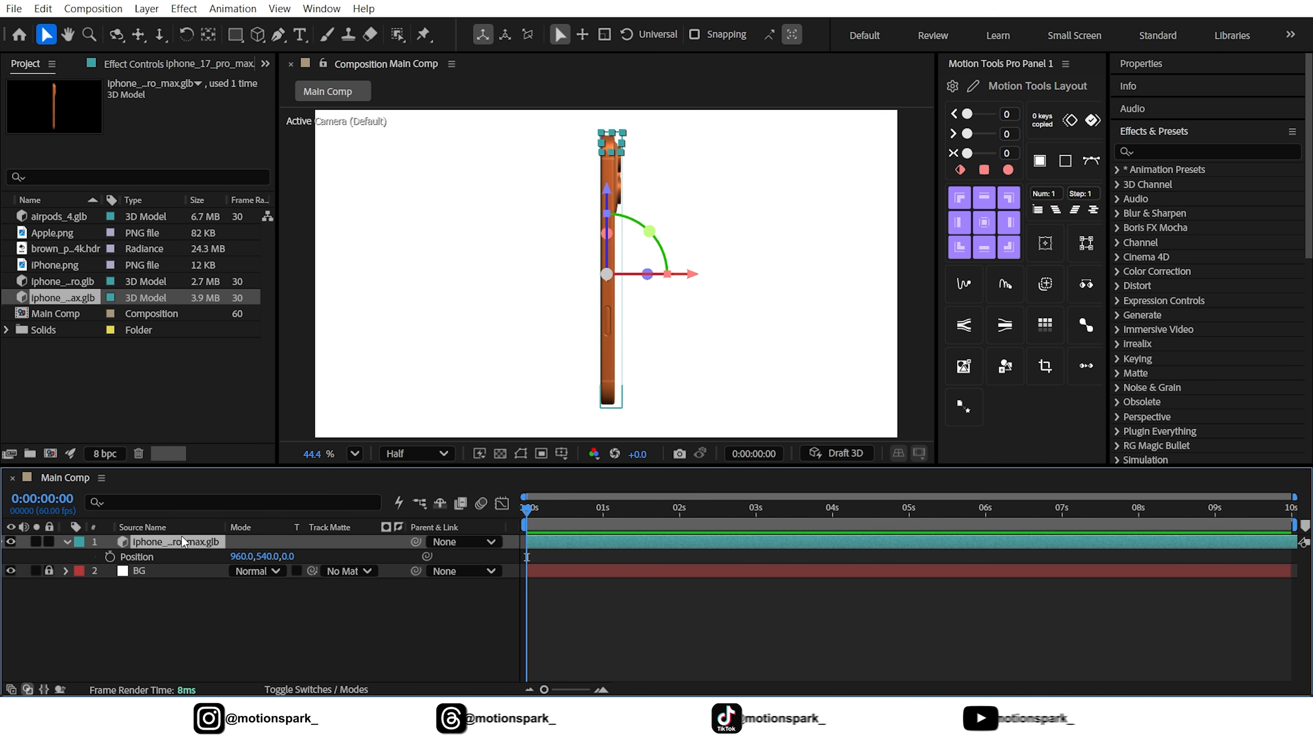
key("shift+s")
key("shift+r")
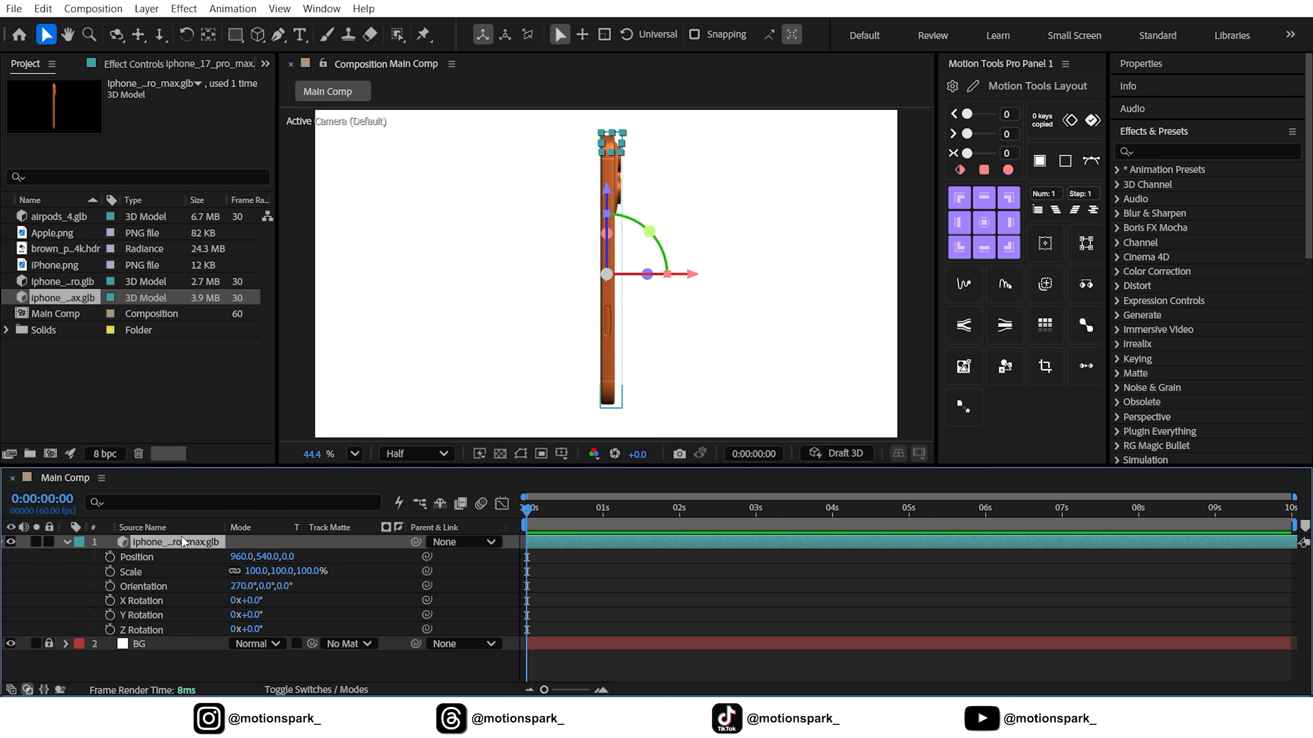
left_click(259, 571)
type("84")
key("Return")
Set the orange phone's Z Rotation to 127° and move it right to about X 1187.7
left_click(254, 629)
type("127")
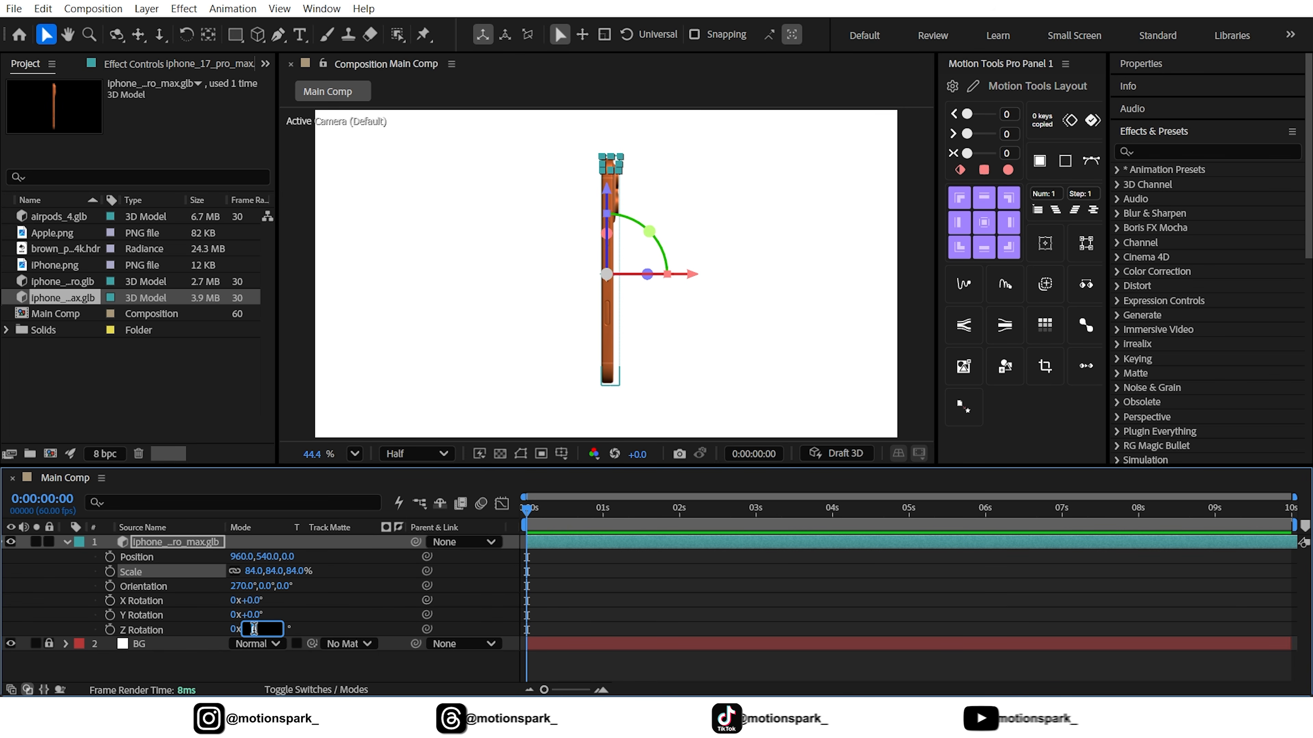
key("Return")
left_click_drag(627, 275, 698, 278)
left_click(346, 580)
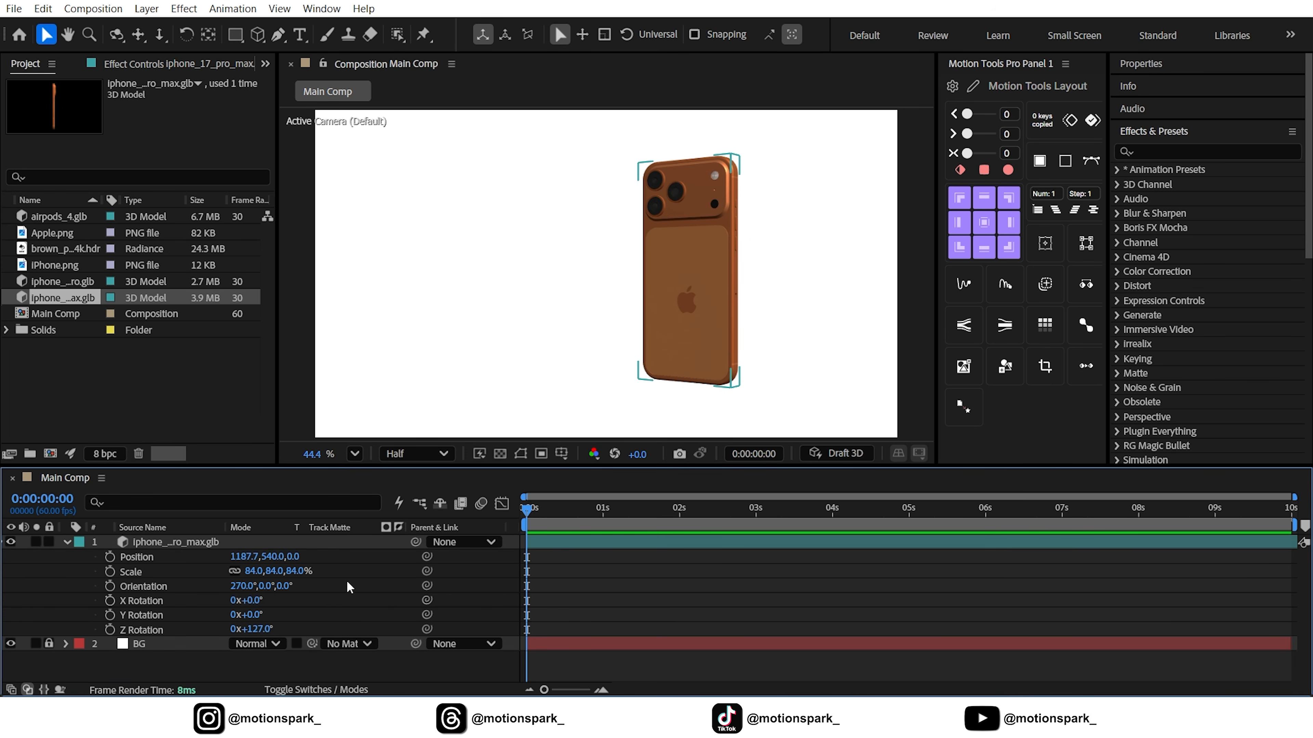
Add iphone_17_pro.glb as the uppermost layer with default model settings and show its position, rotation and scale properties
left_click_drag(83, 288, 183, 539)
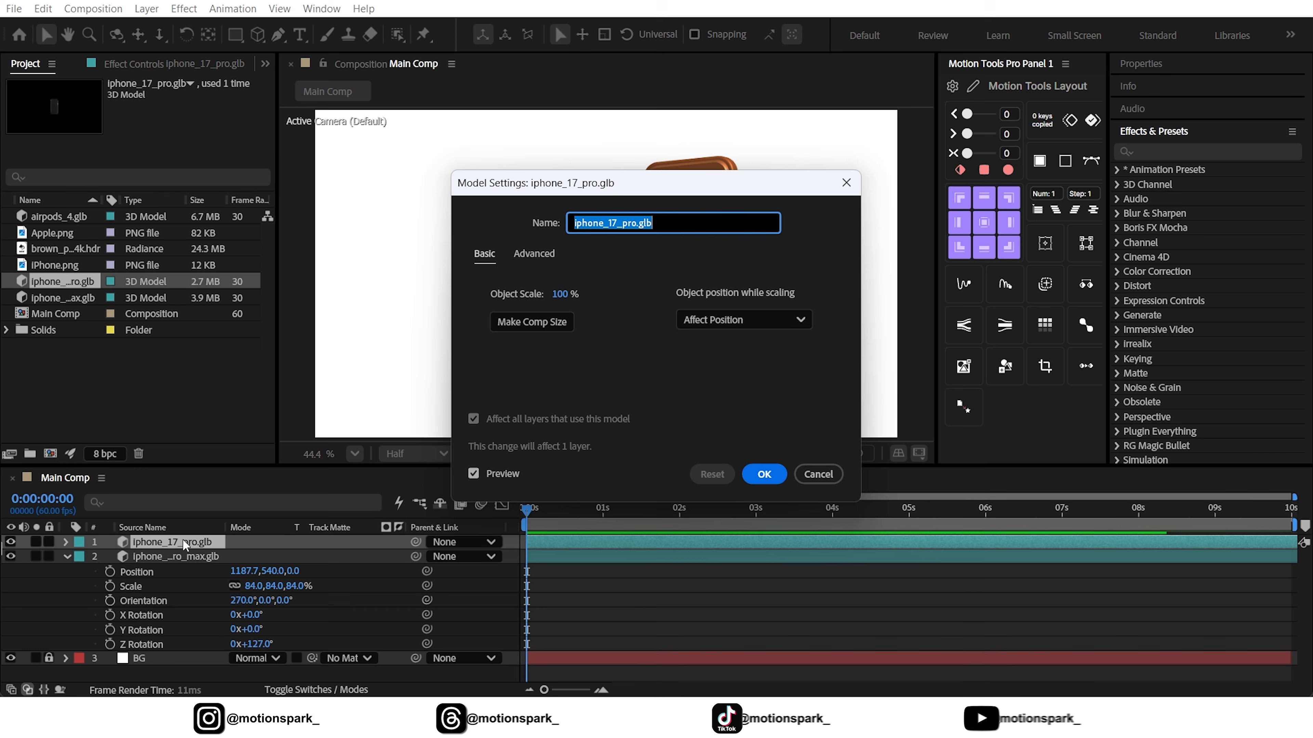
key("Return")
key("p")
key("shift+r")
key("shift+s")
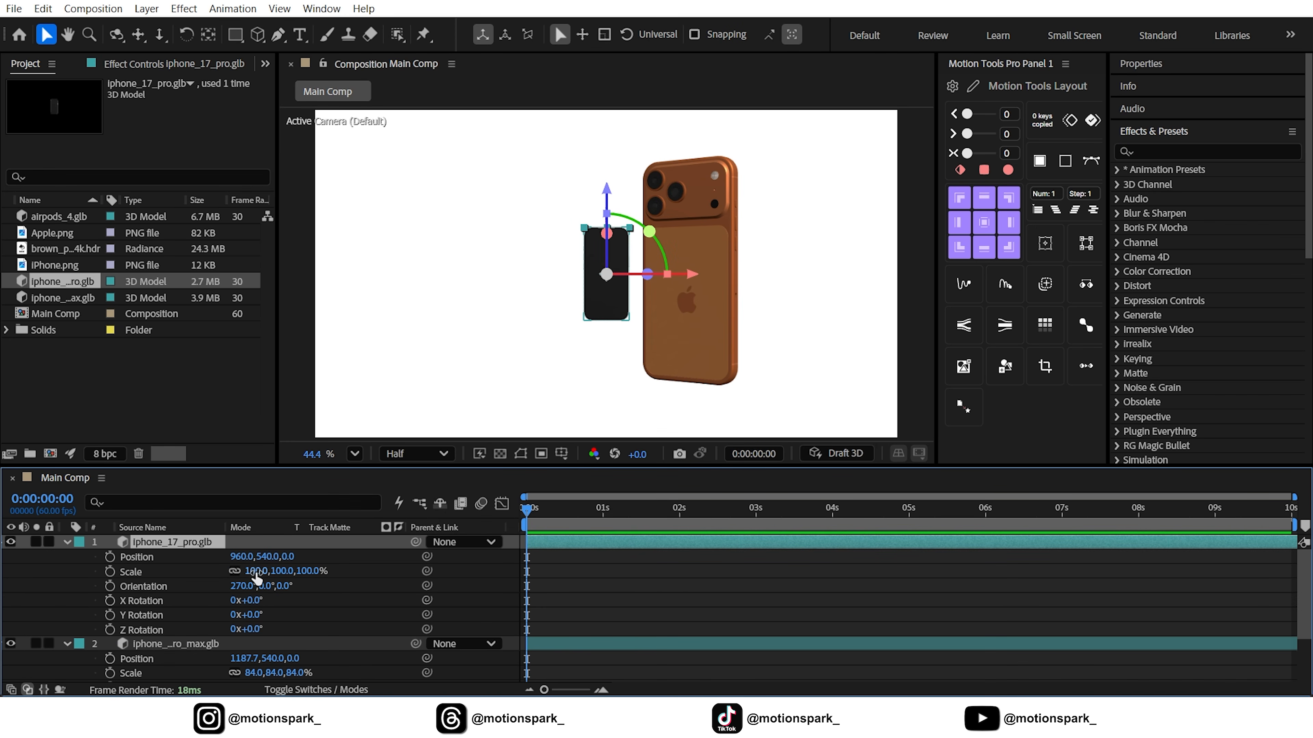
Set the iphone_17_pro layer's scale to 303% and its Z Rotation to 140°
left_click(256, 573)
type("303")
key("Return")
left_click(254, 629)
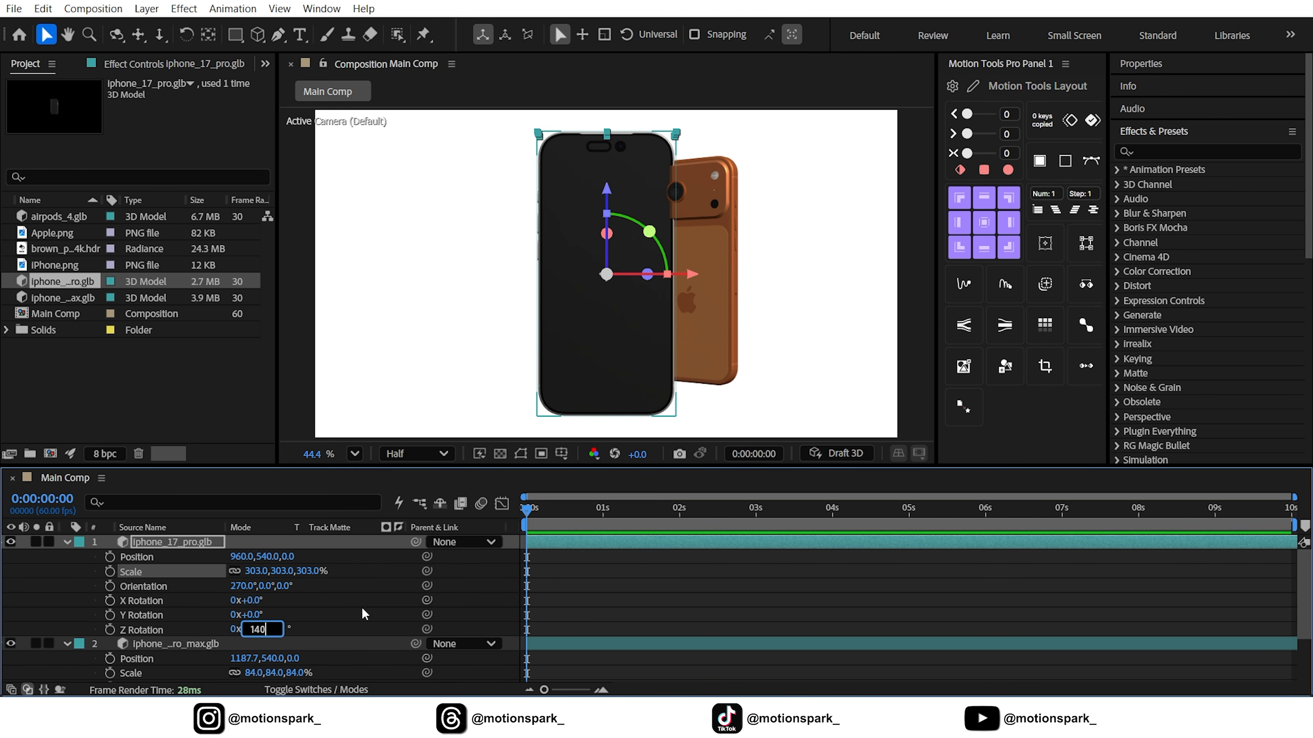
key("Return")
Place the white phone beside the orange one at about 1706.3, 615.6, 810 and raise the orange phone to about Y 522
left_click_drag(593, 330, 778, 325)
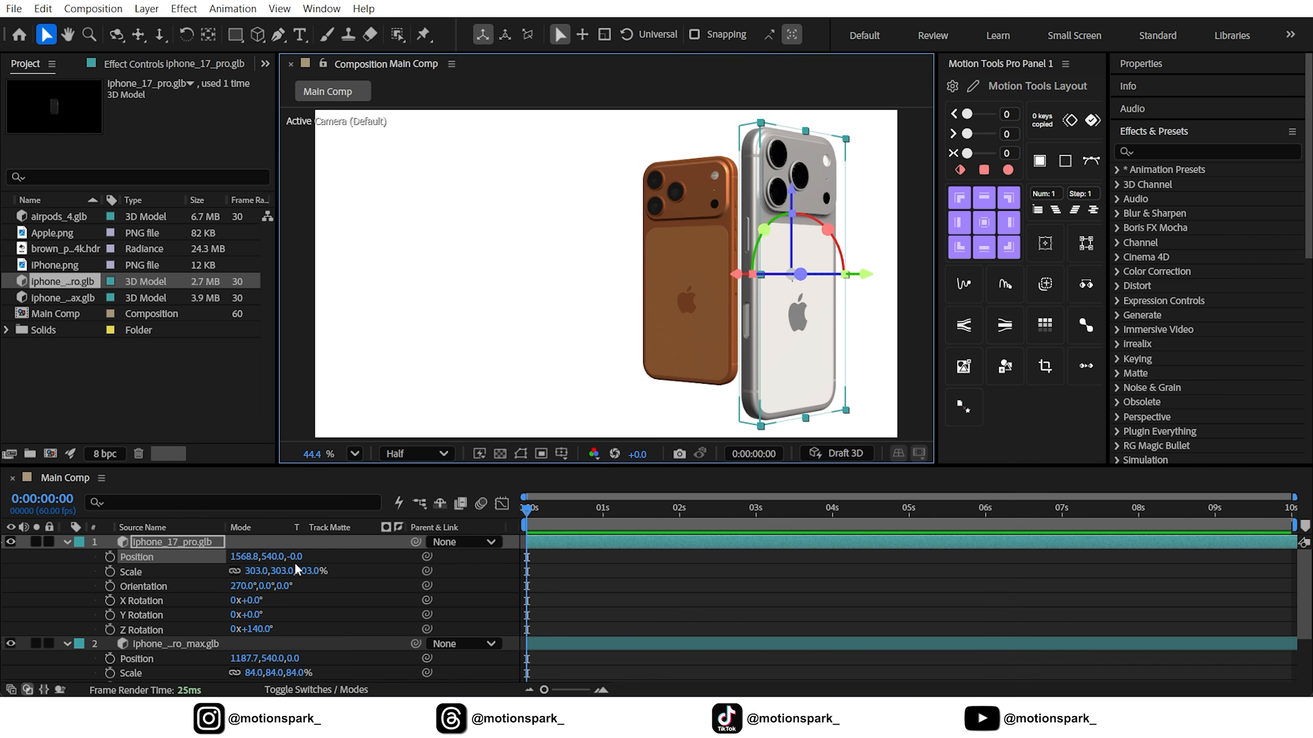
left_click_drag(296, 558, 361, 555)
left_click_drag(760, 327, 794, 327)
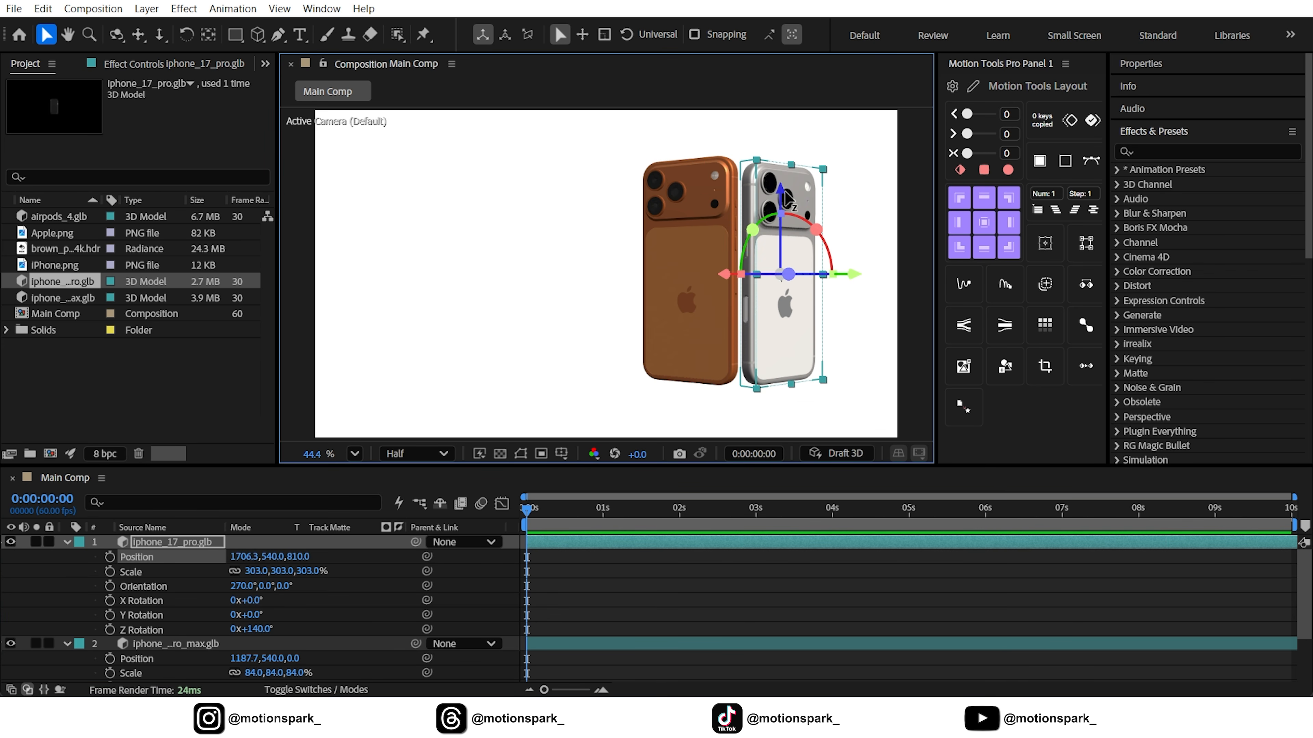
left_click_drag(781, 193, 781, 210)
left_click_drag(719, 226, 719, 220)
Turn the white phone to a Z Rotation of 147° and nudge it right to about X 1723.7
left_click(775, 290)
left_click_drag(255, 629, 261, 630)
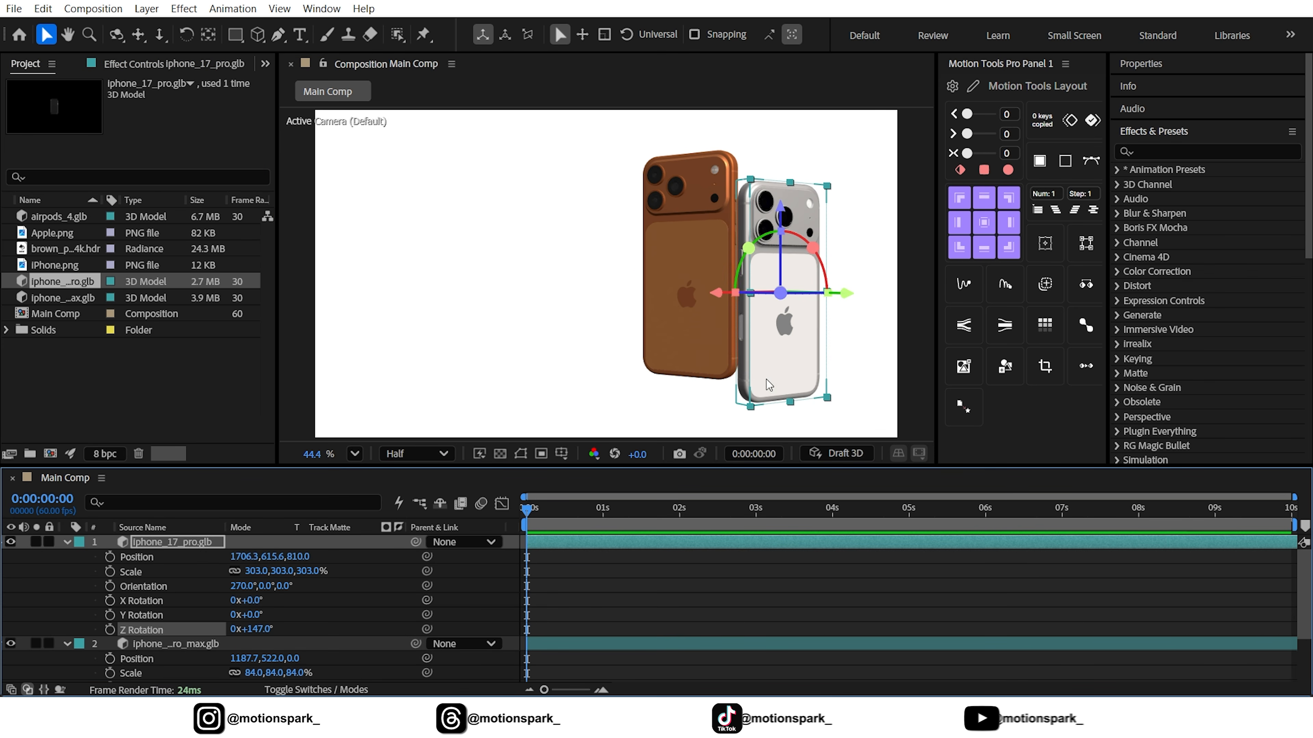
left_click_drag(766, 379, 770, 379)
left_click(479, 586)
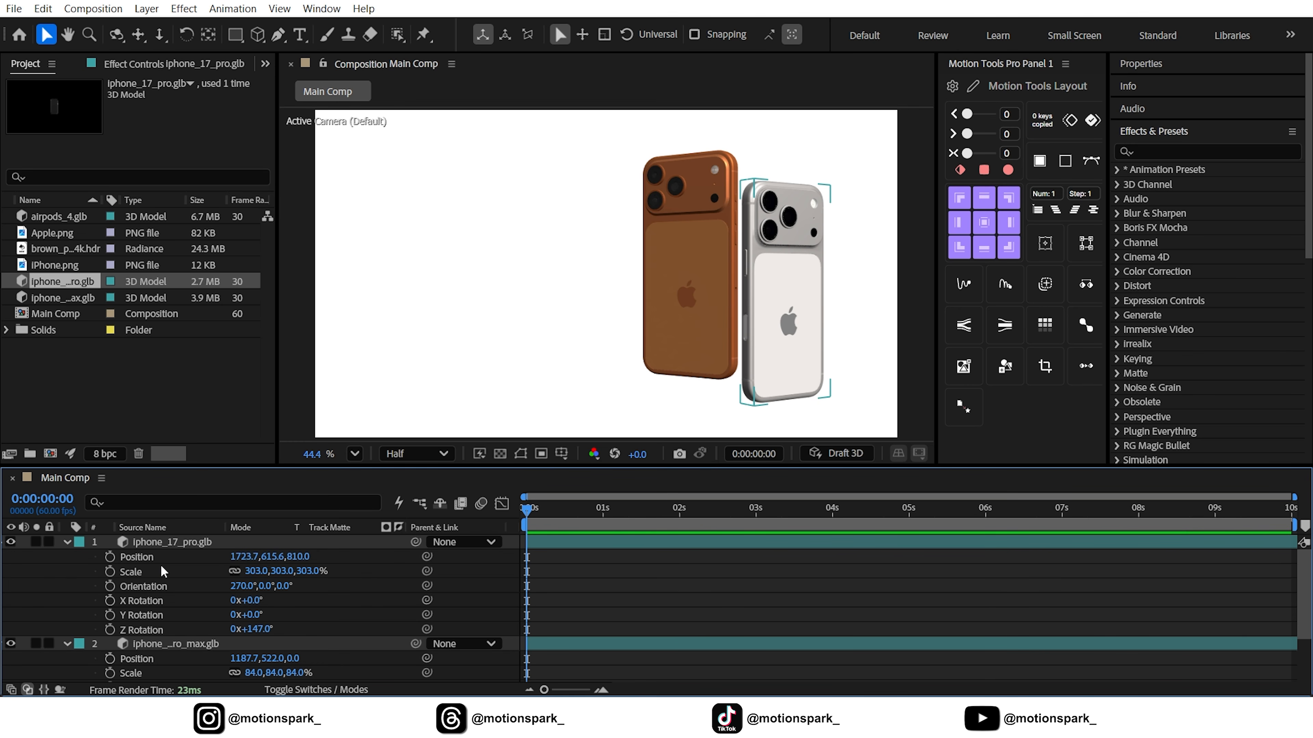
Start keyframing Position and Z Rotation on both phone layers at 0:00:00:00
left_click(112, 560)
left_click(109, 629)
scroll(181, 613, "down", 3)
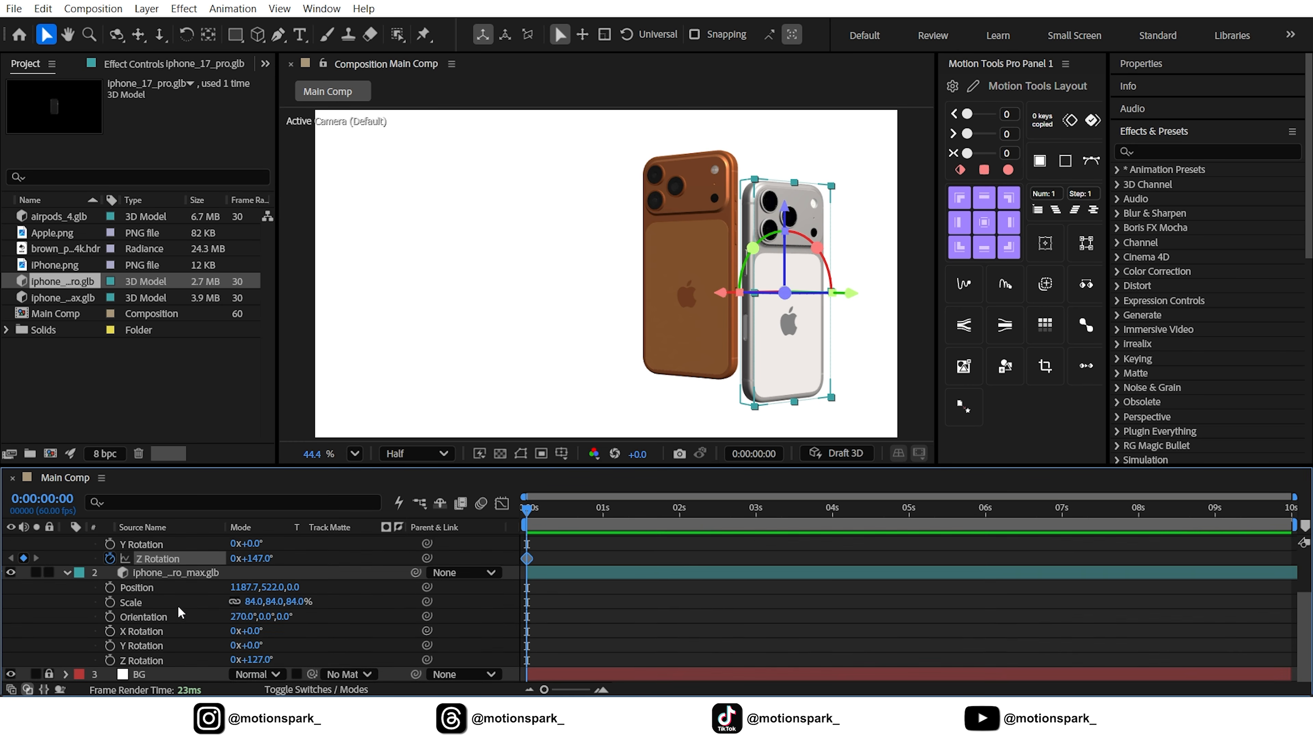
left_click(110, 587)
left_click(110, 660)
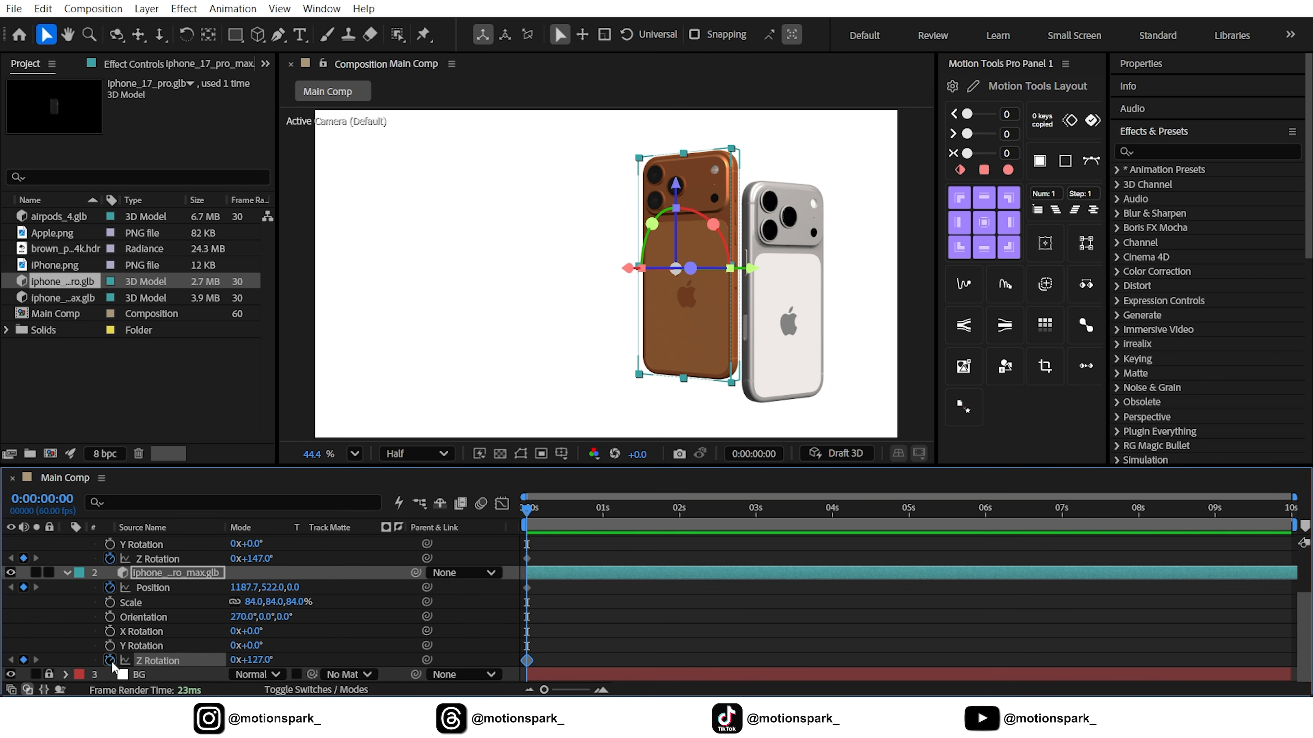
Add Position and Z Rotation keyframes to both phone layers at 0:00:01:40
key("space")
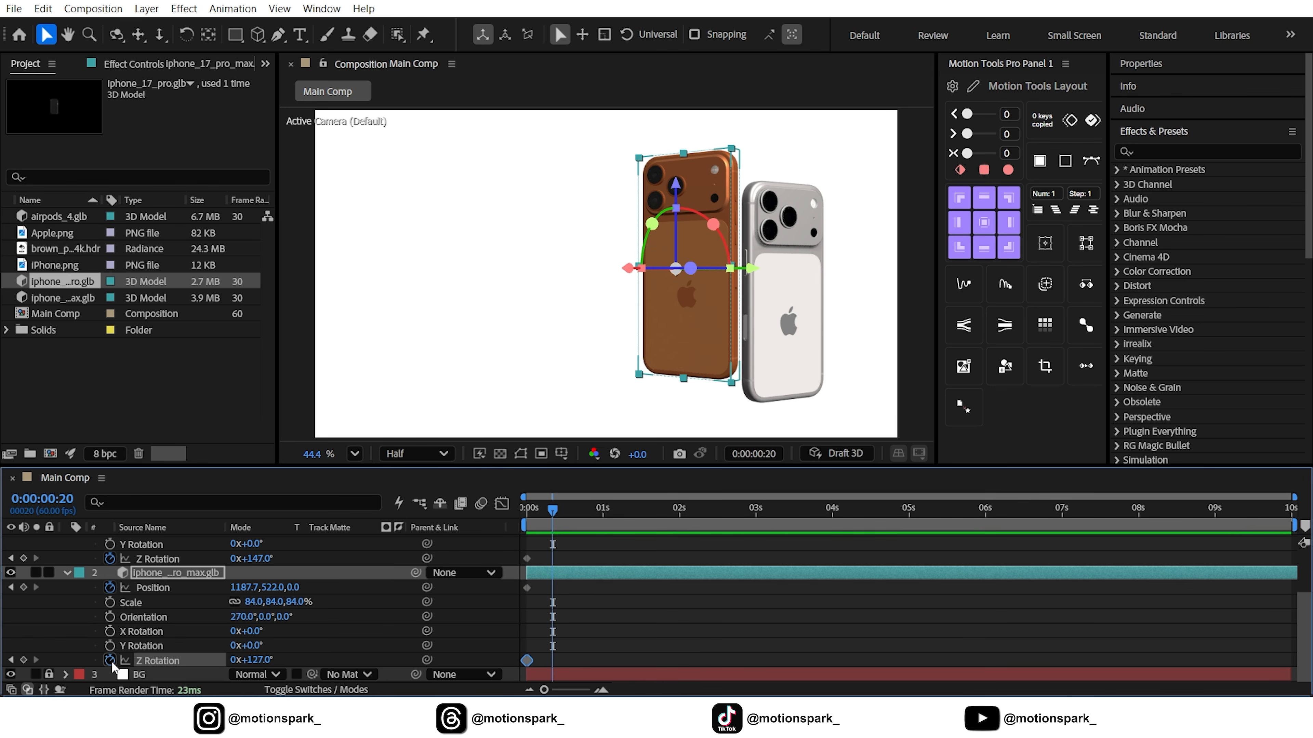
key("space")
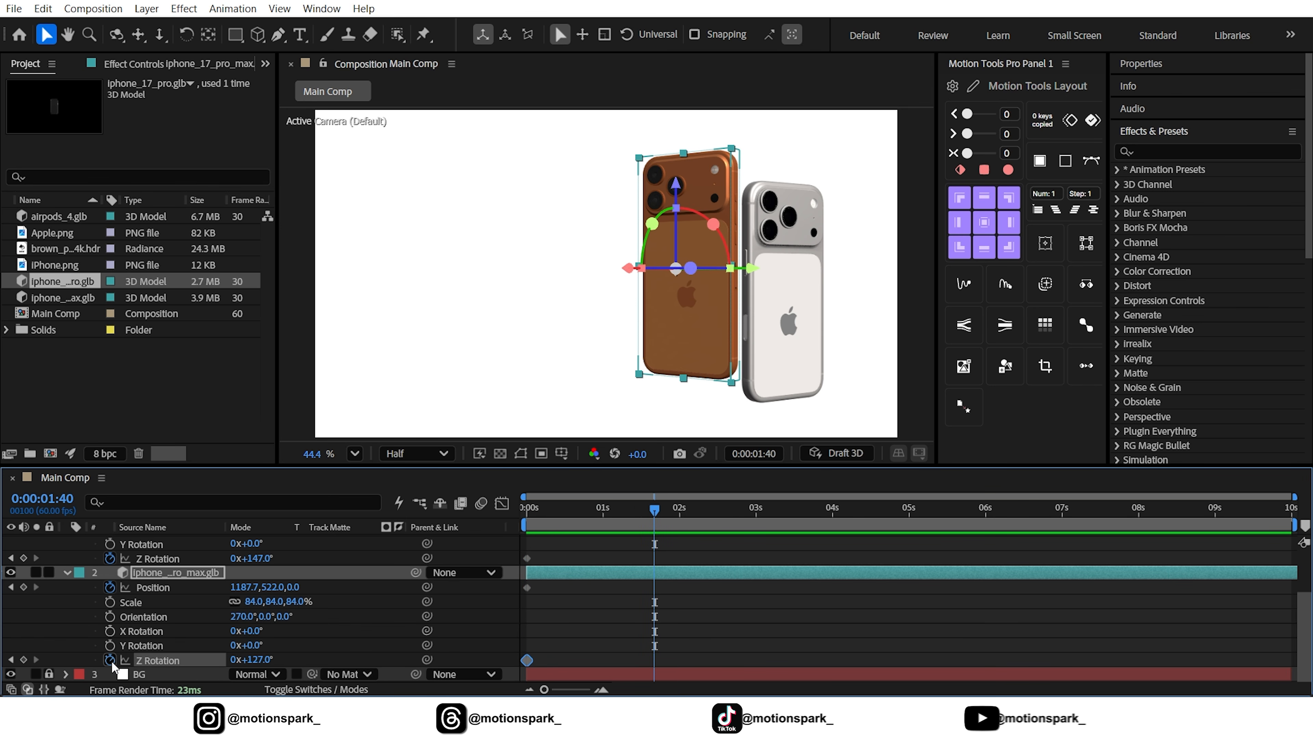
left_click(24, 659)
left_click(23, 587)
left_click(23, 558)
scroll(27, 571, "up", 3)
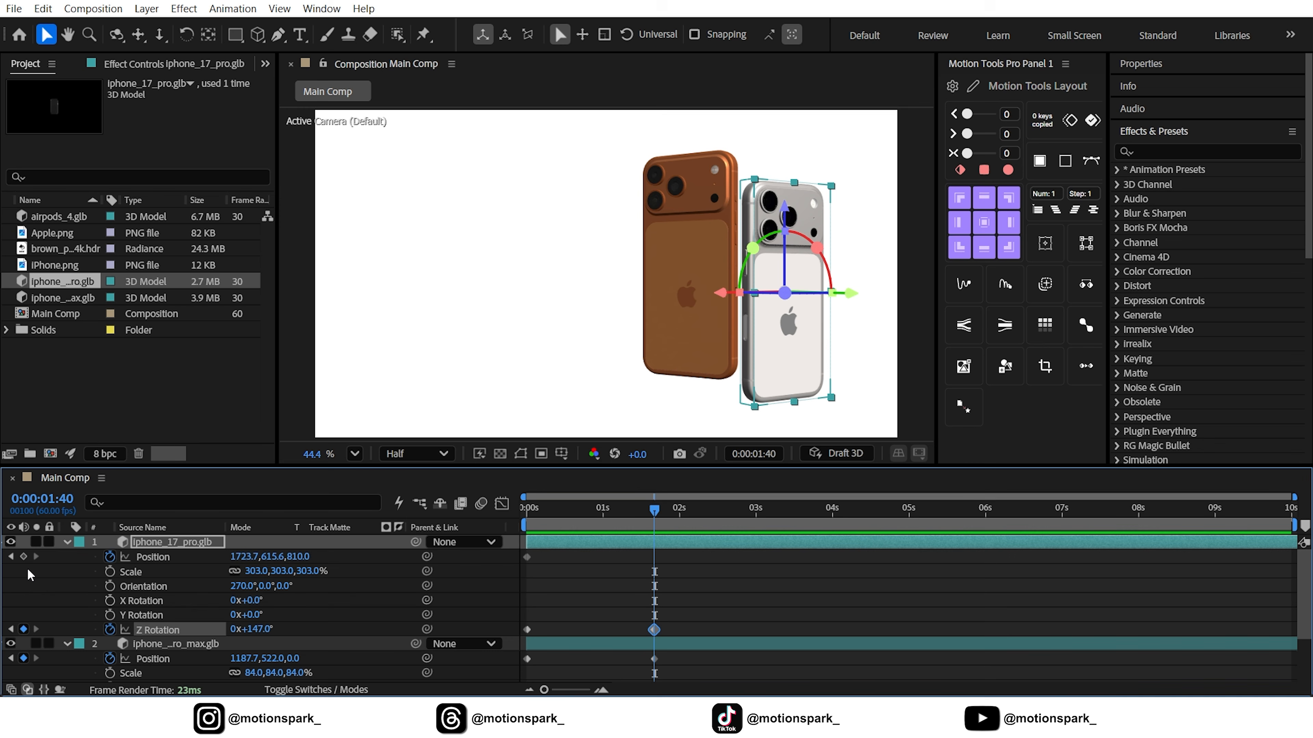
left_click(23, 557)
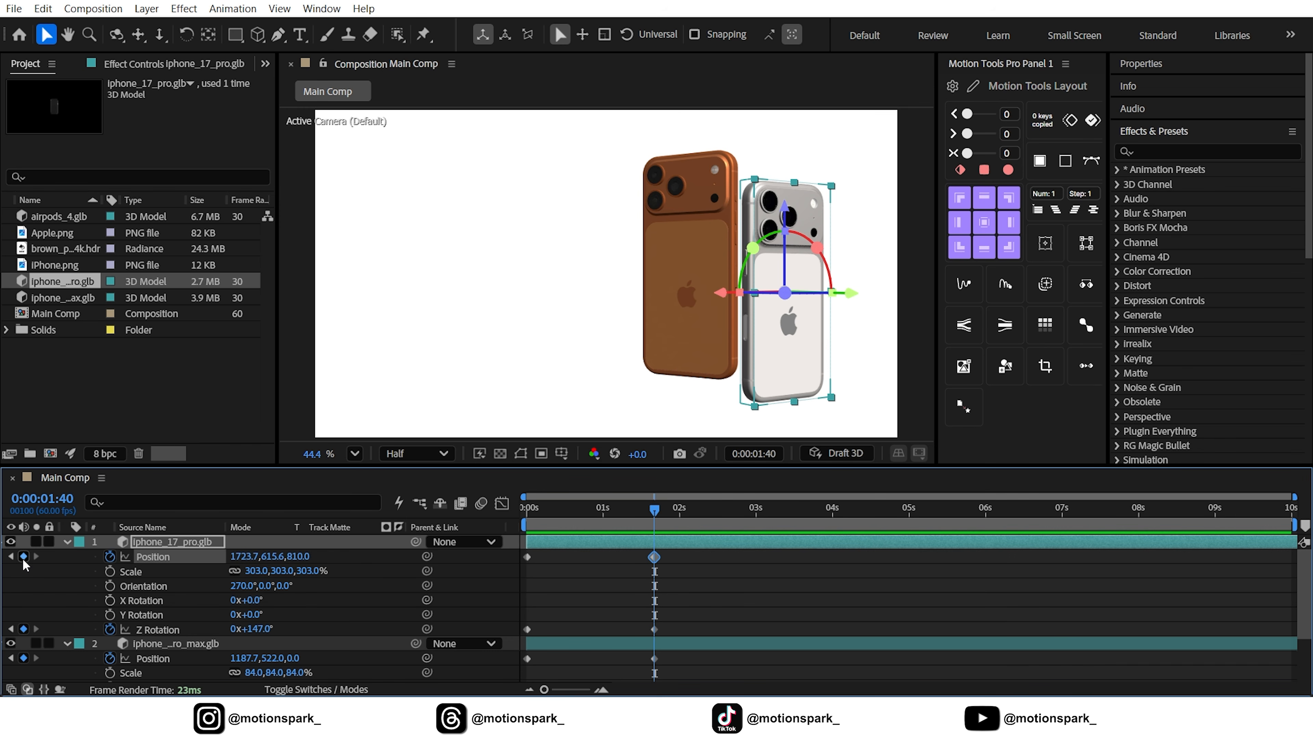
At 0:00:01:40, set the Z Rotation revolutions to 1 for iphone_17_pro and -1 for iphone_17_pro_max
left_click(233, 630)
type("1")
left_click(352, 586)
scroll(352, 586, "down", 2)
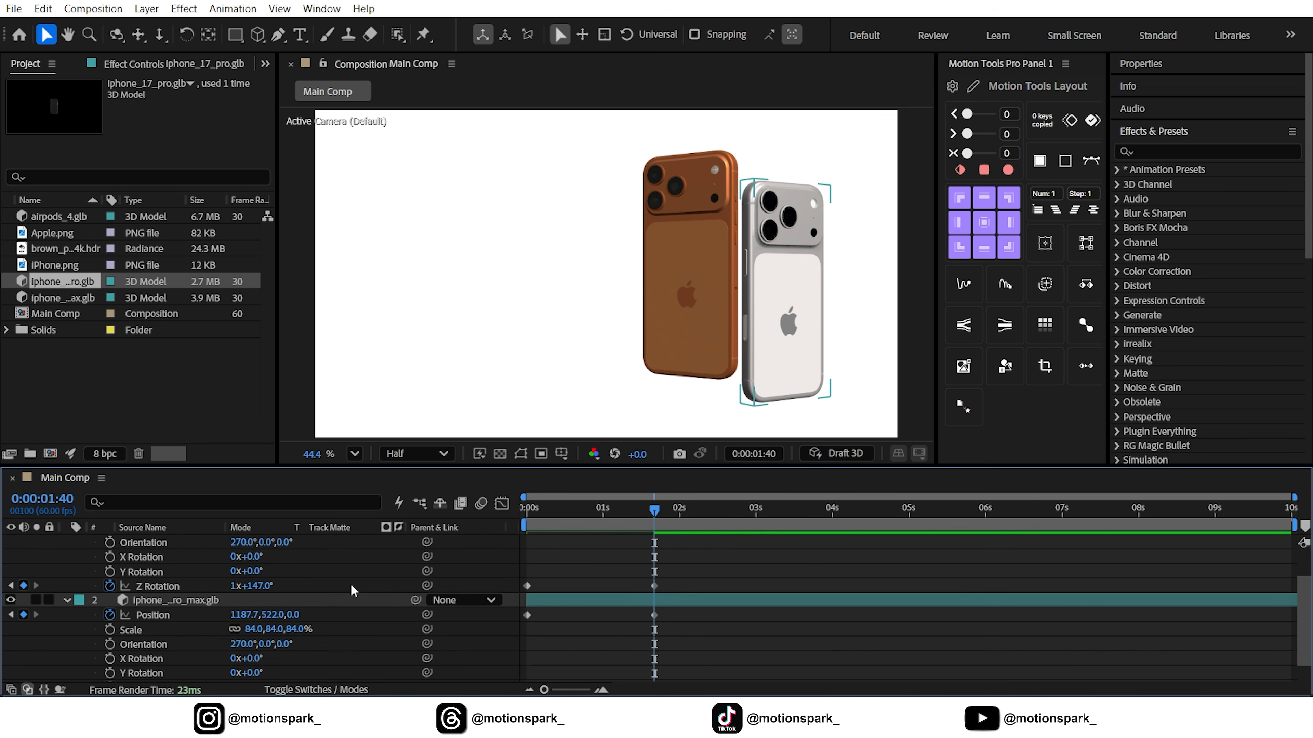
left_click(235, 660)
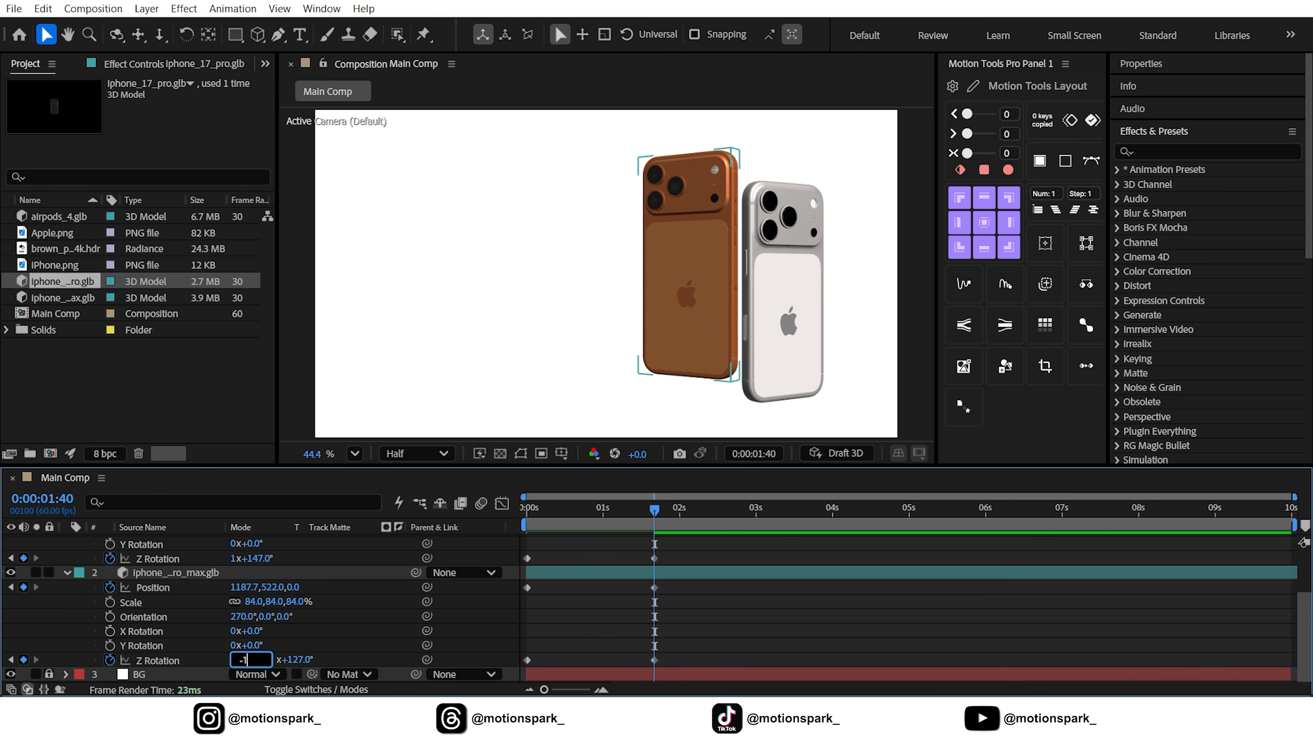
key("Return")
left_click(345, 641)
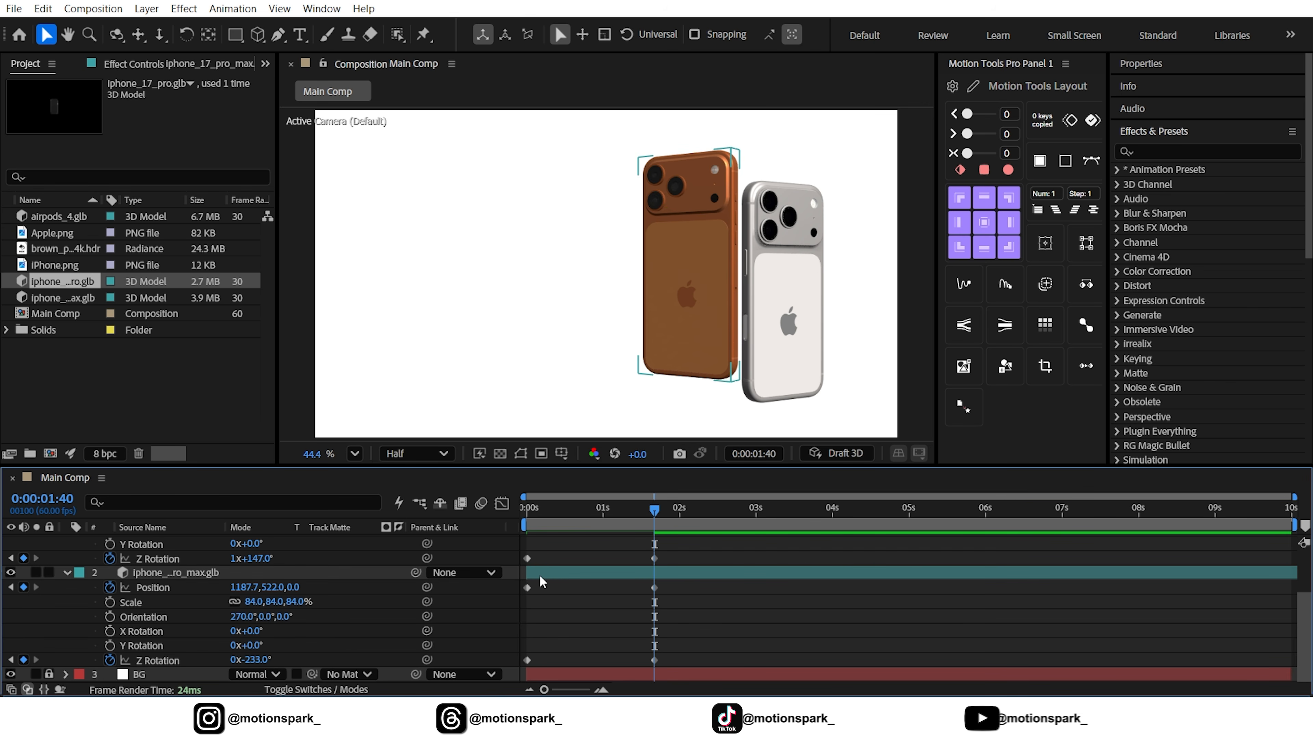
At 0:00:00:00, move the white phone above the frame to about Y -854.4 and the orange phone below it to Y 1592
left_click_drag(654, 510, 372, 533)
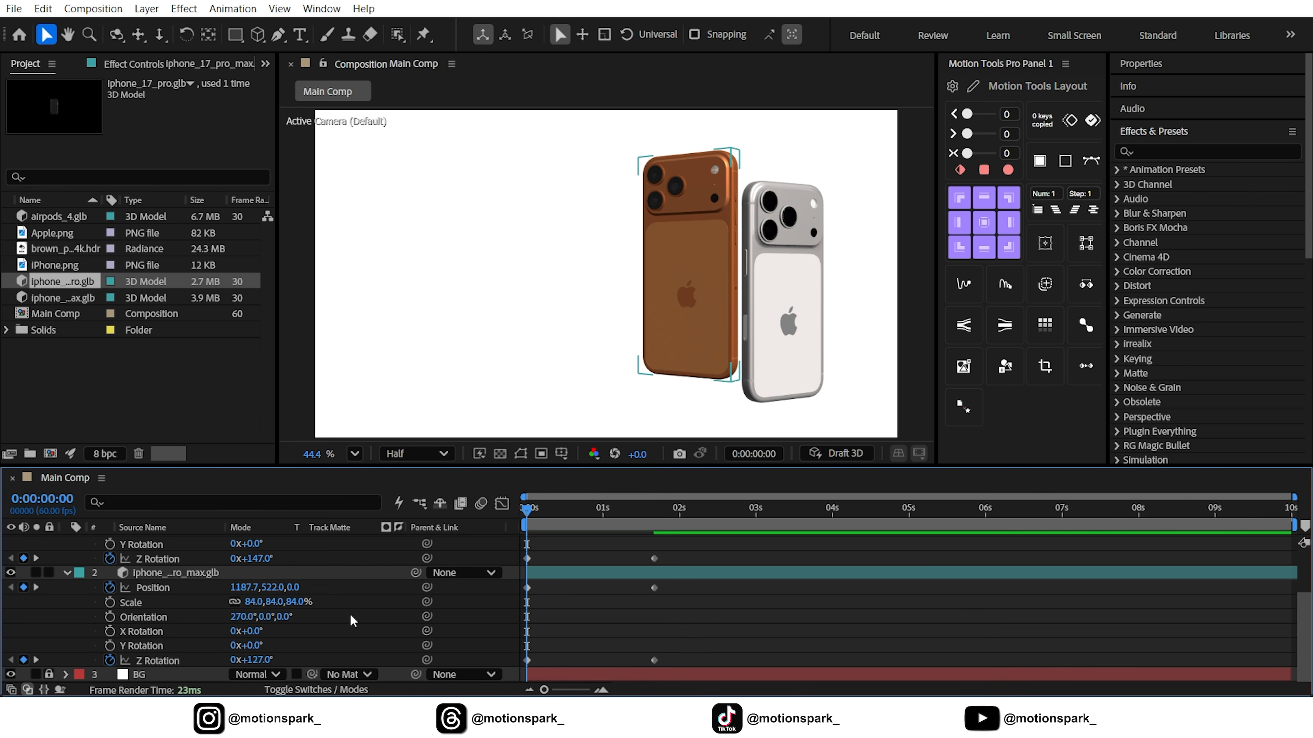
scroll(320, 602, "up", 3)
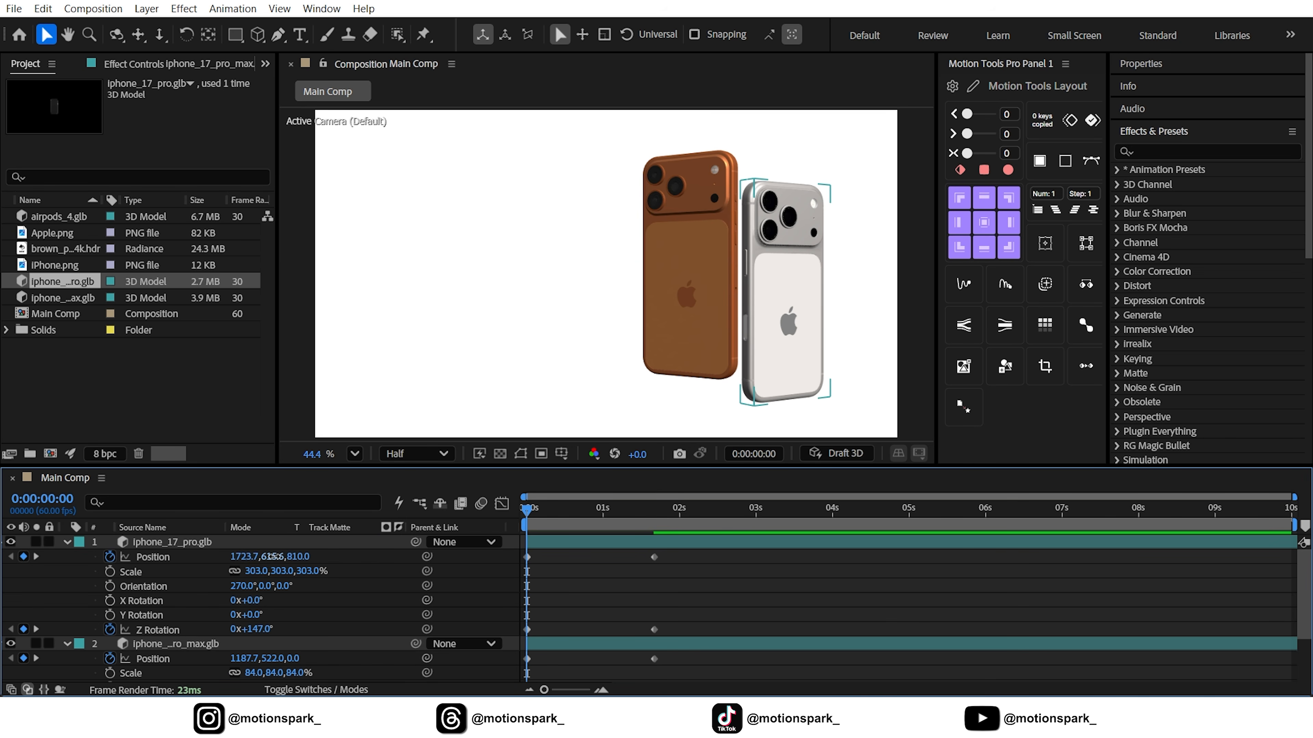
left_click_drag(274, 557, 129, 584)
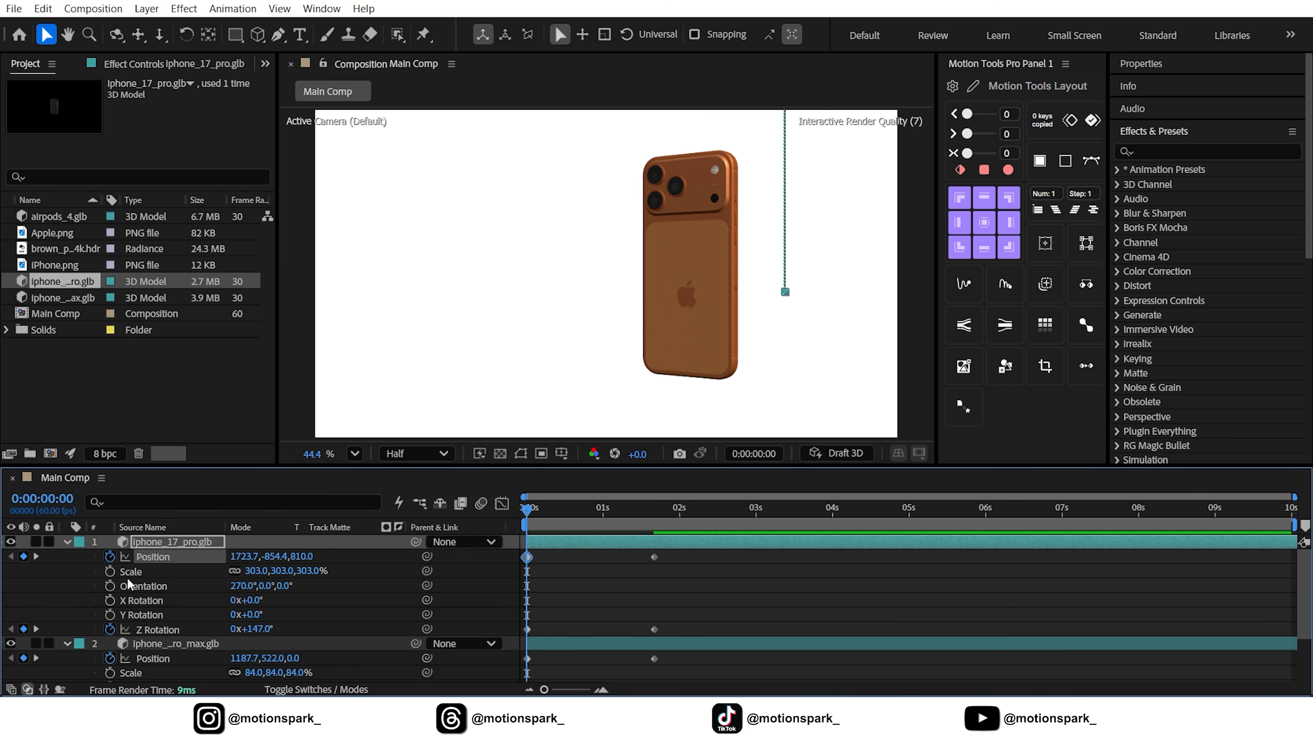
left_click_drag(273, 661, 370, 665)
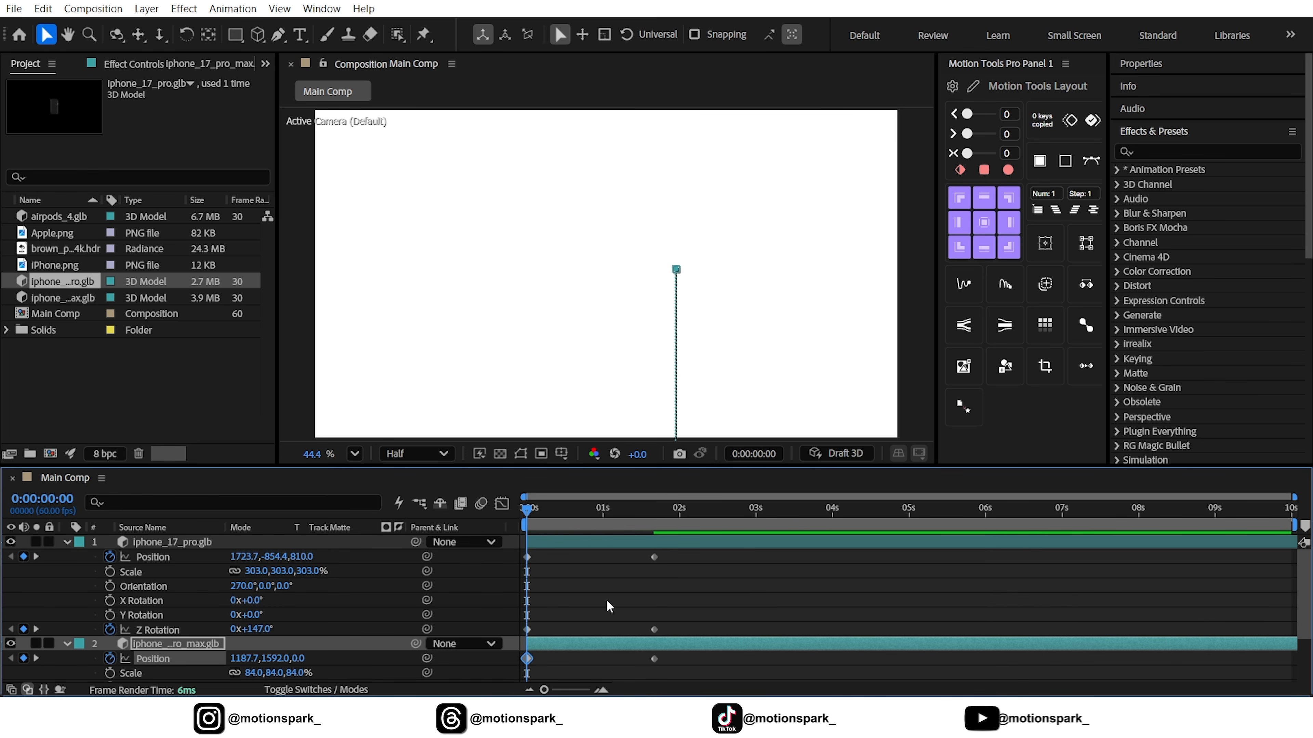
Apply Easy Ease to all keyframes of both phones and reshape their easing curve in the Graph Editor
left_click_drag(672, 556, 515, 667)
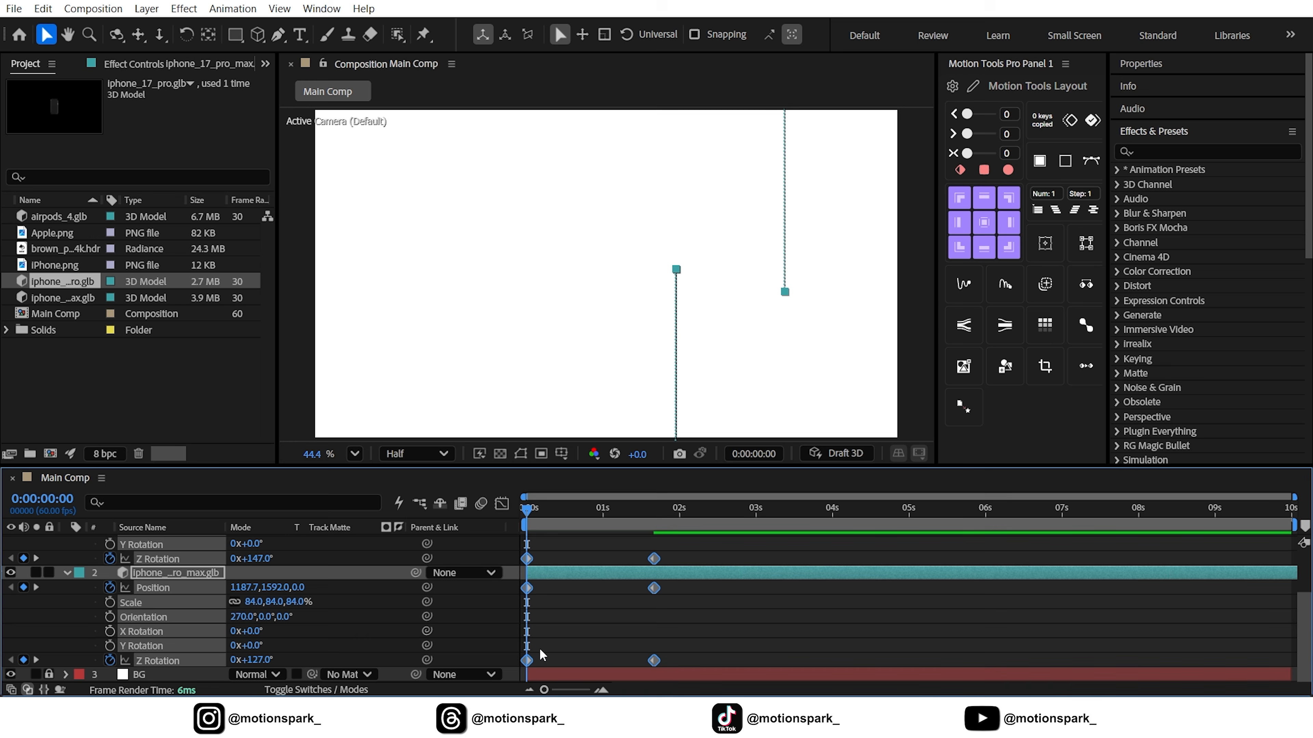
key("F9")
left_click(501, 504)
left_click_drag(688, 617, 565, 628)
left_click(504, 505)
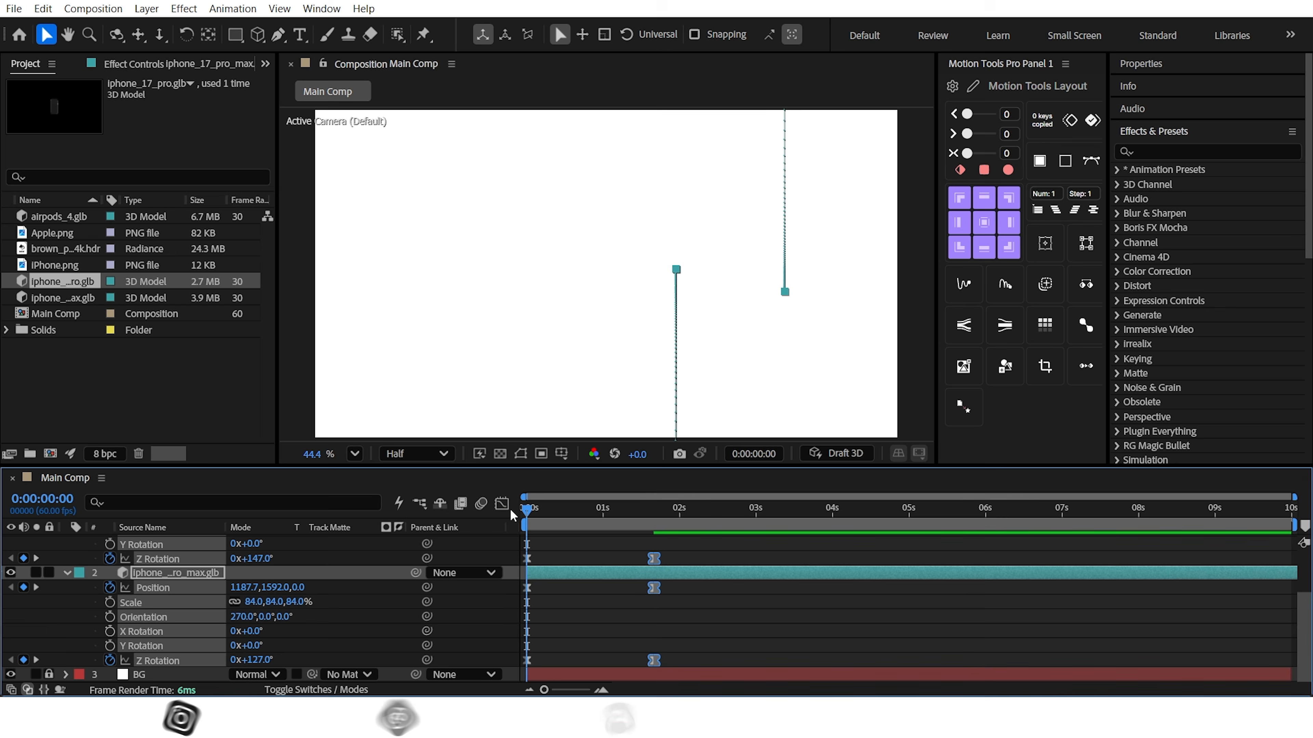
left_click(504, 603)
Preview the phone entrance animation, stopping at 0:00:02:37, and collapse the properties of both phone layers
key("space")
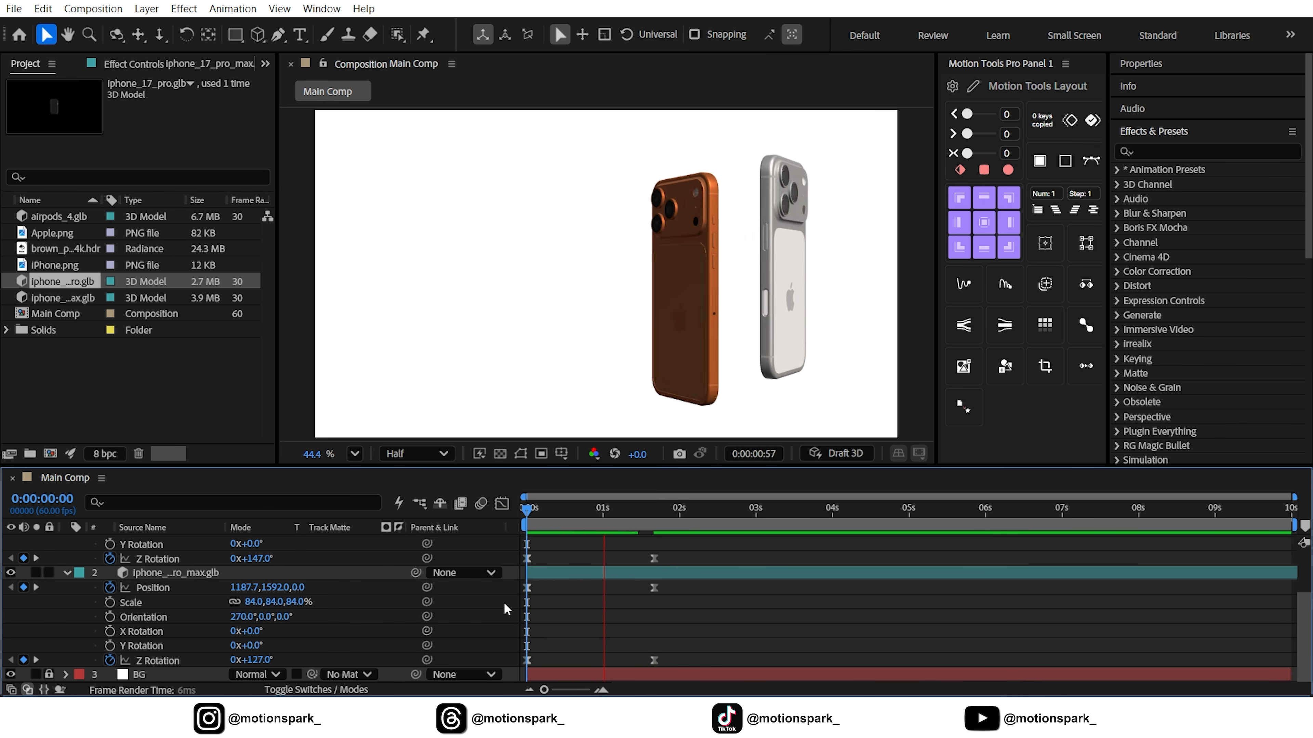
key("space")
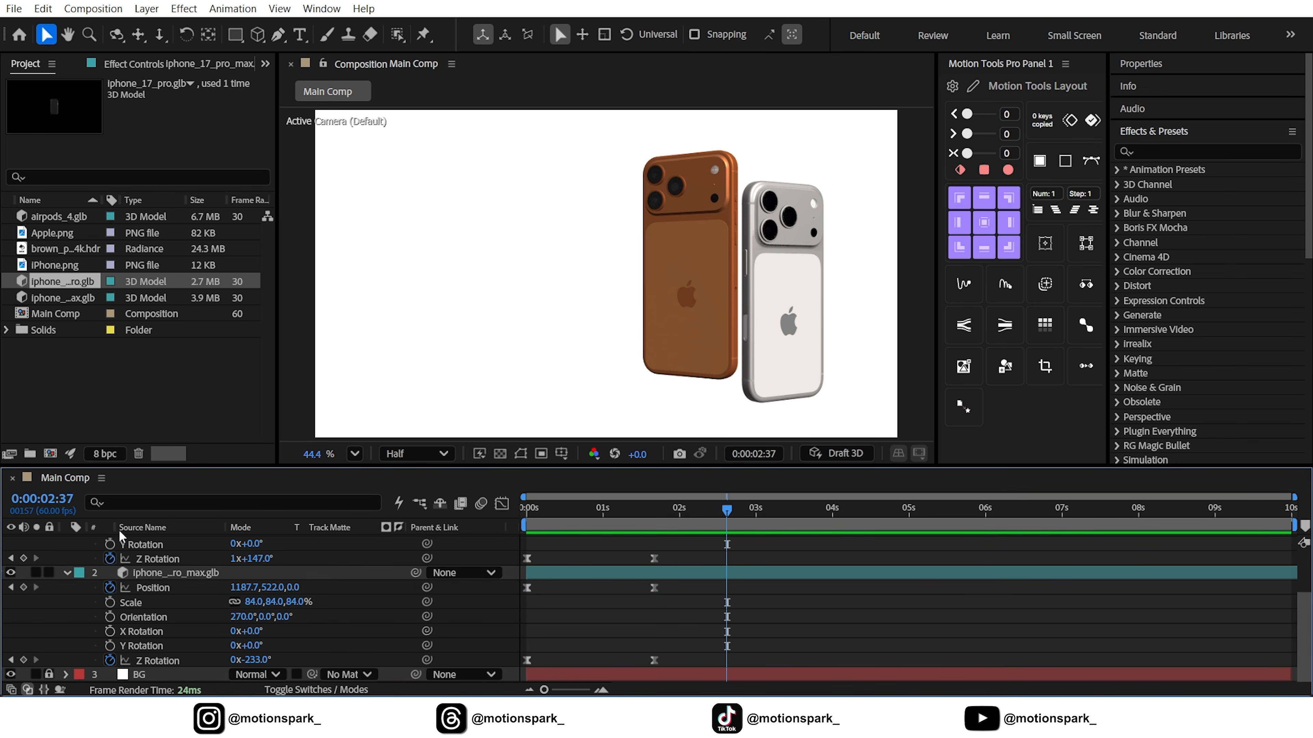
left_click(67, 572)
left_click(67, 542)
left_click(264, 648)
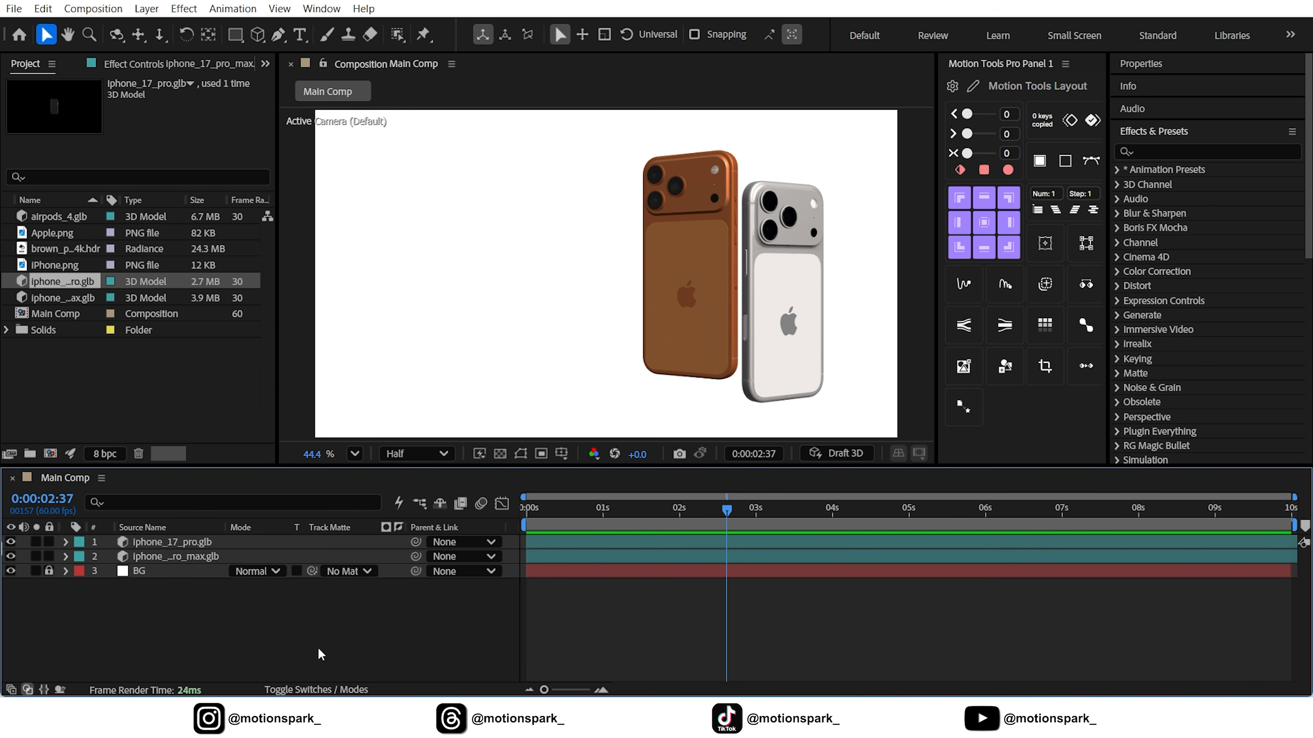
Copy "iPhone 17 Pro" from the Notepad notes and paste it in After Effects as a text layer left of the phones
left_click(983, 716)
left_click_drag(155, 79, 12, 79)
key("ctrl+c")
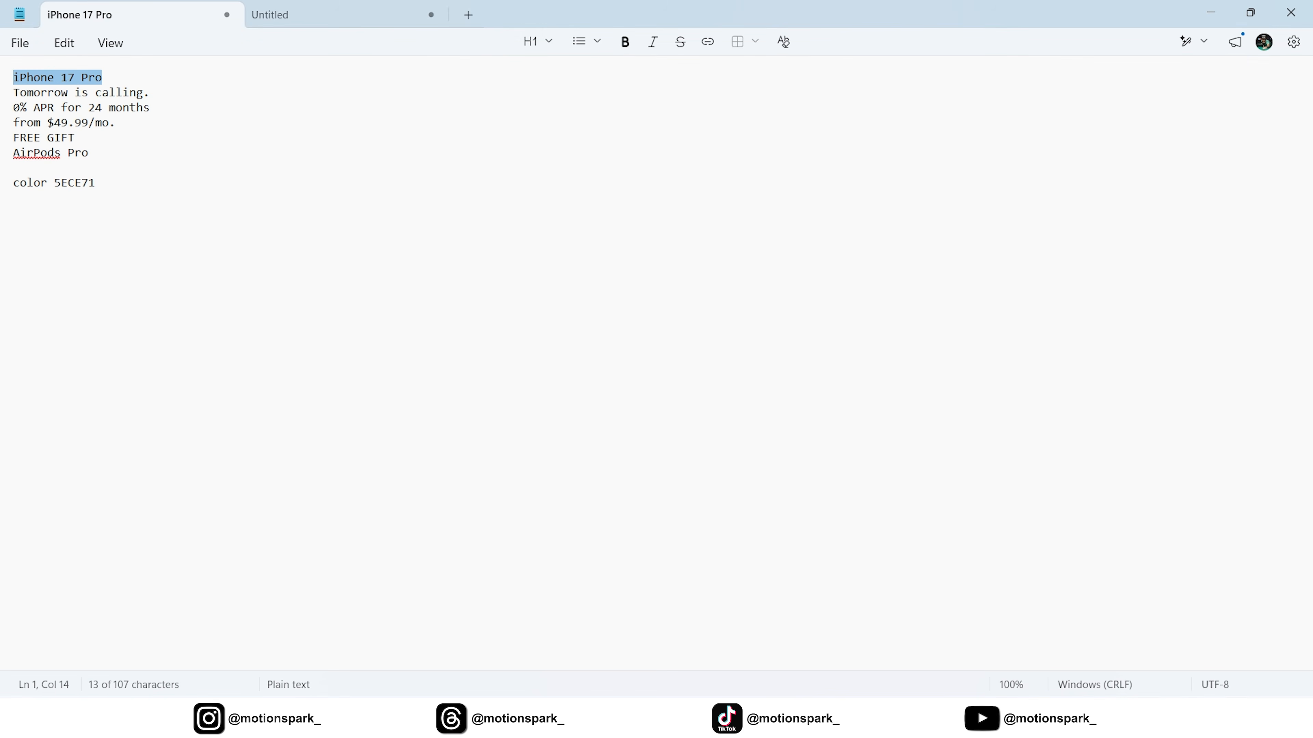
key("alt+Tab")
key("ctrl+t")
left_click(448, 216)
key("ctrl+v")
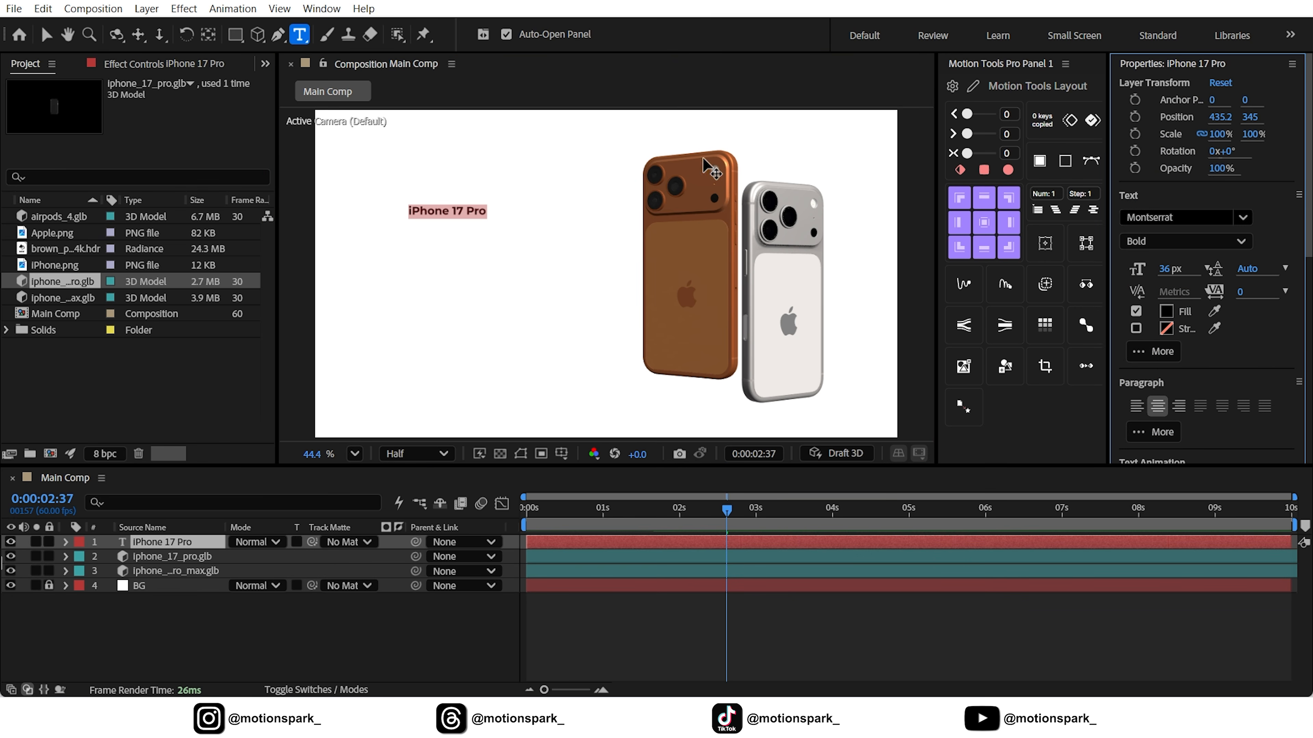
Scale the "iPhone 17 Pro" text to 217% and move it up and closer to the phones, at about 581.7, 214.2
left_click(46, 34)
left_click(176, 543)
key("s")
left_click(263, 557)
type("217")
key("Return")
left_click(65, 542)
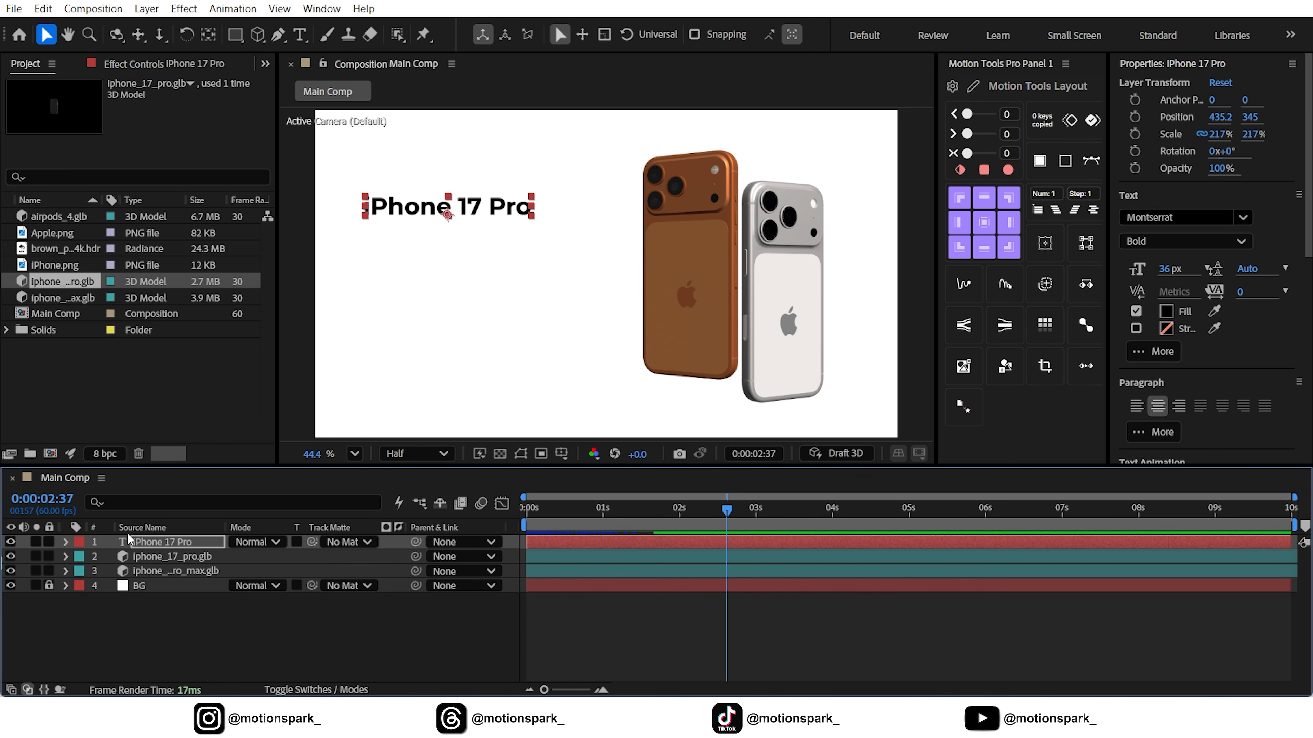
left_click_drag(477, 208, 533, 195)
Duplicate the title below itself at about Y 293.1 and replace the copy's text with "Tomorrow is calling." from the Notepad notes
left_click(176, 542)
left_click(43, 9)
left_click(77, 239)
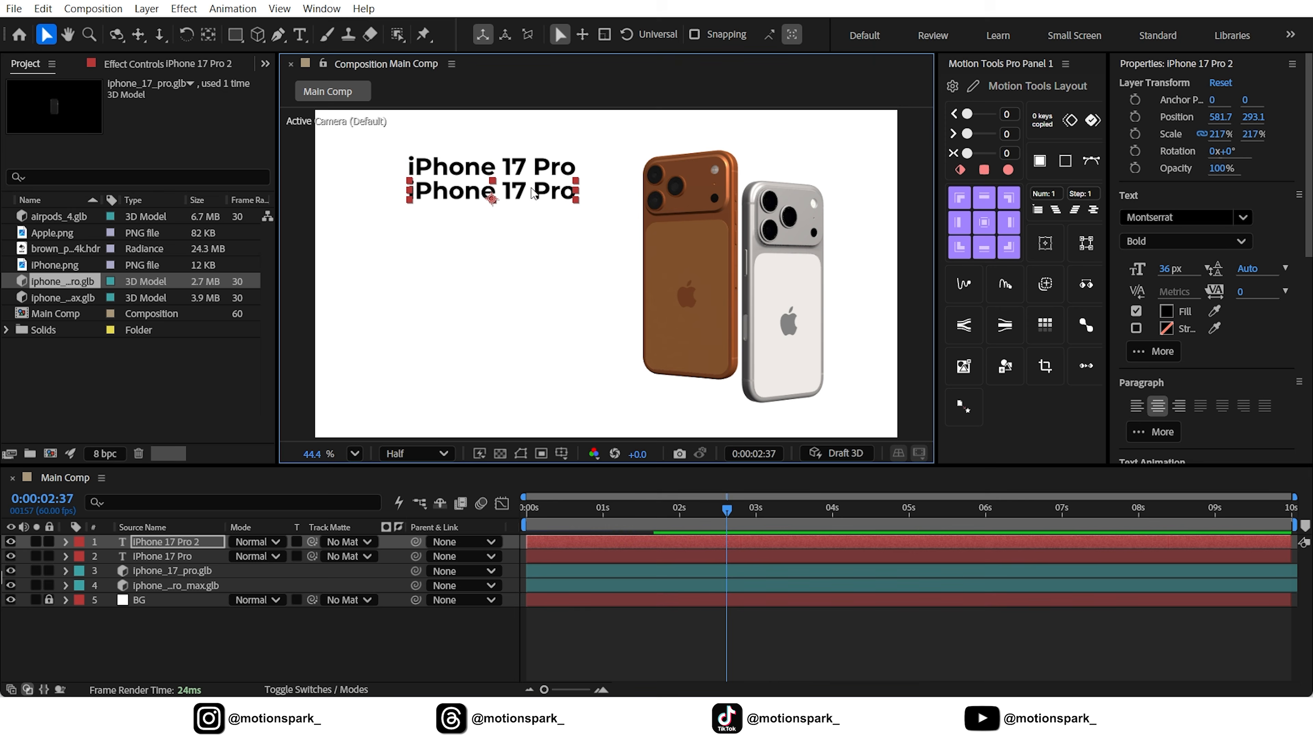
key("alt+Tab")
left_click_drag(13, 93, 150, 93)
right_click(52, 94)
left_click(83, 155)
left_click(818, 716)
double_click(176, 542)
key("ctrl+v")
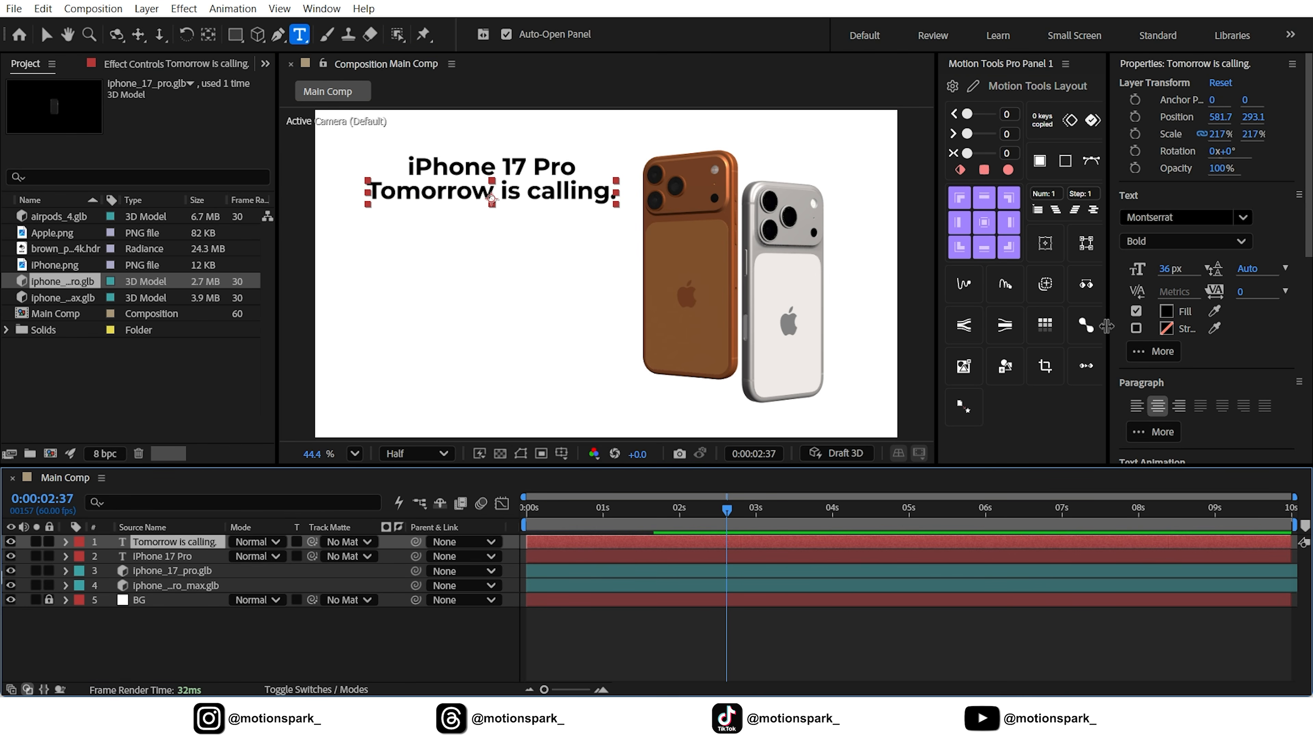
Set the "Tomorrow is calling." text to Medium weight and sample its fill color from the orange phone
left_click(1183, 241)
left_click(1162, 437)
double_click(168, 544)
left_click(1213, 311)
left_click(692, 202)
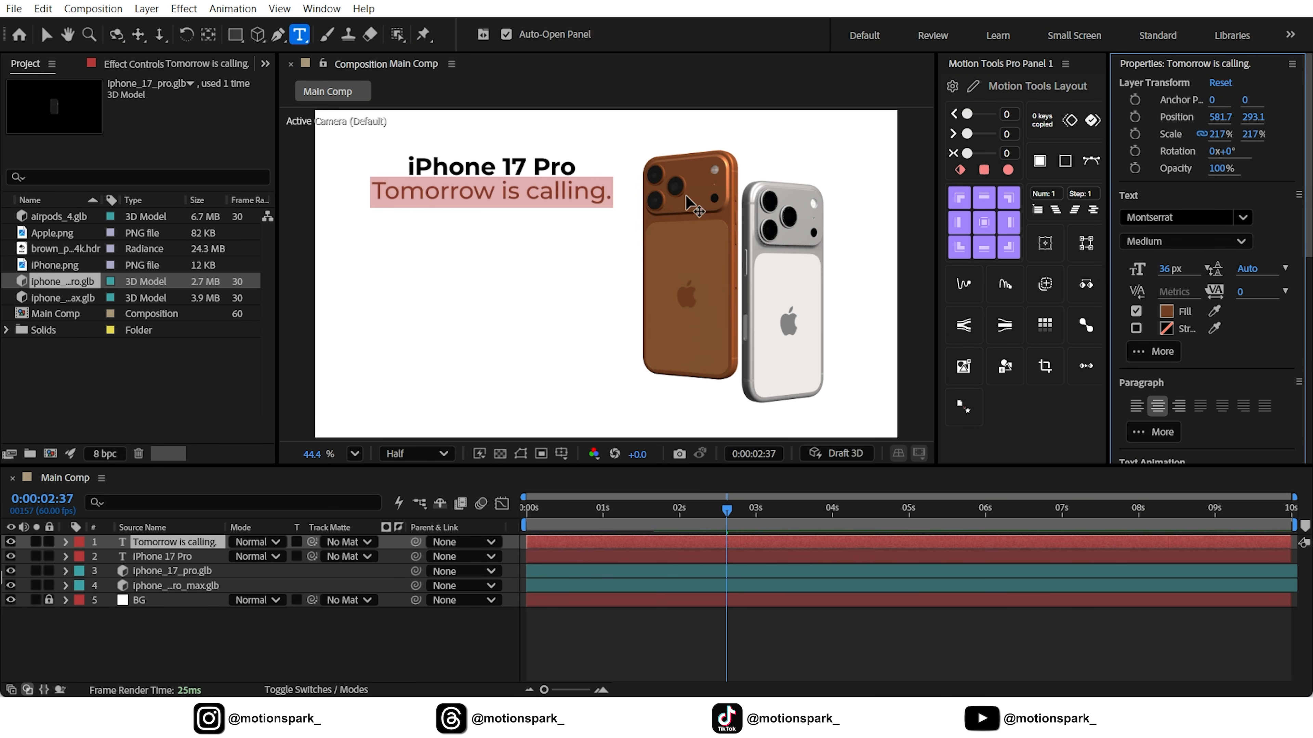
Scale the "Tomorrow is calling." text layer to 130%
left_click(165, 544)
key("s")
left_click(256, 556)
type("130")
left_click(207, 650)
left_click(67, 542)
Duplicate the "iPhone 17 Pro" layer to the top of the layer stack and place the copy below the tagline at about Y 387.8
left_click(162, 558)
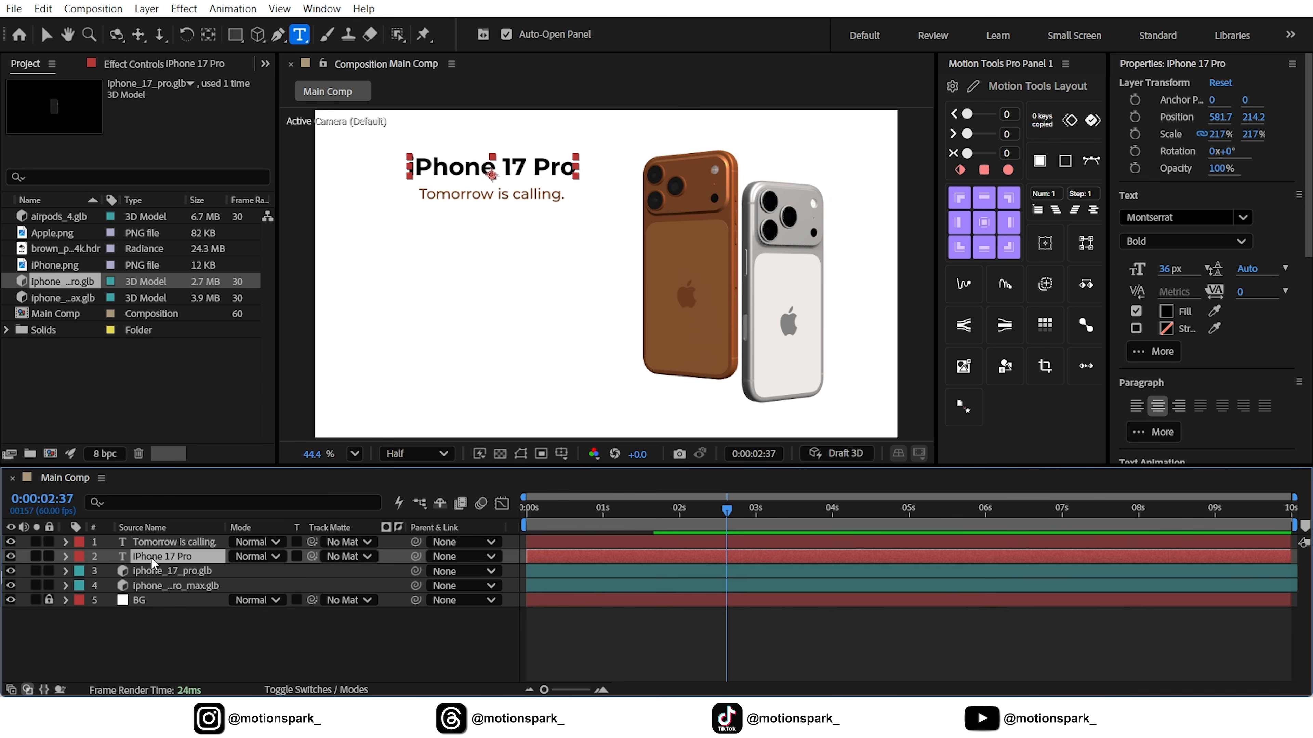
key("ctrl+d")
left_click_drag(162, 558, 161, 537)
left_click(46, 34)
left_click_drag(466, 167, 465, 220)
Replace the duplicated title's text with "0% APR for 24 months" copied from the Notepad notes
key("alt+Tab")
left_click_drag(13, 108, 149, 108)
key("ctrl+c")
key("alt+Tab")
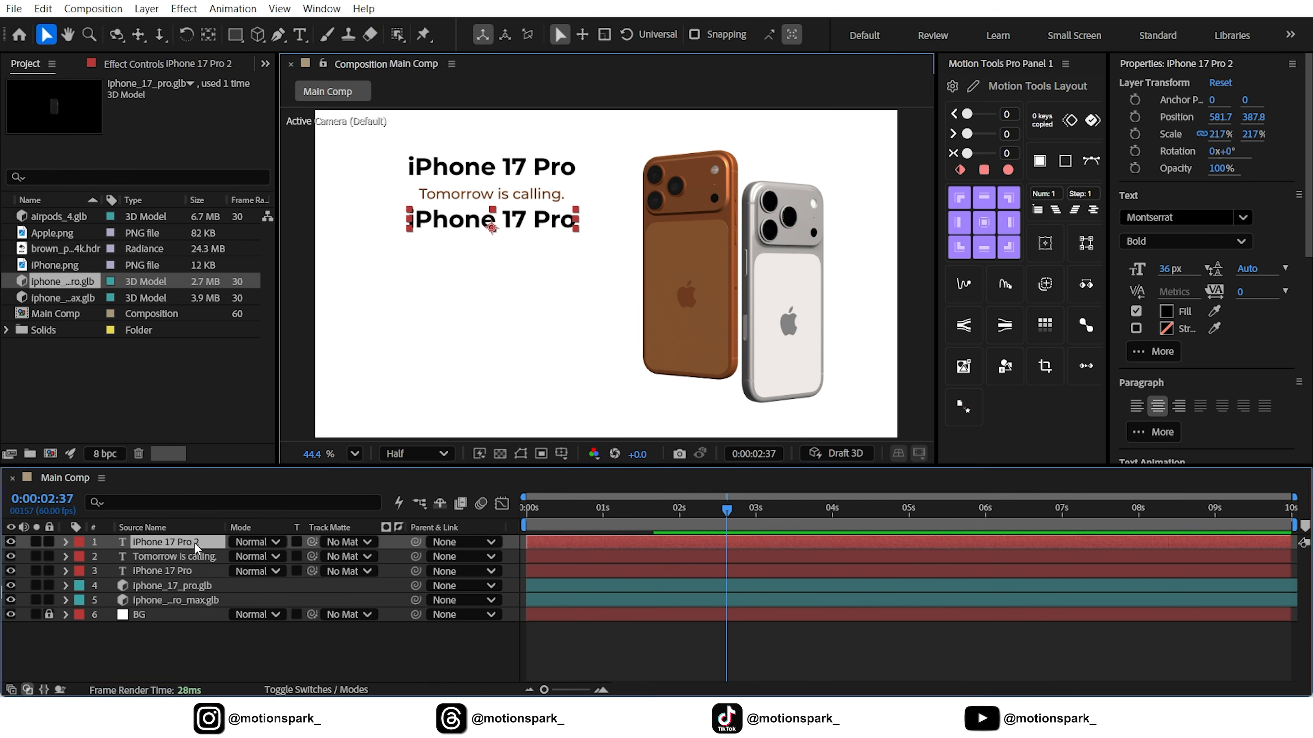
double_click(191, 544)
key("ctrl+v")
Scale the "0% APR for 24 months" text layer to 157%
left_click(175, 542)
key("s")
left_click(259, 556)
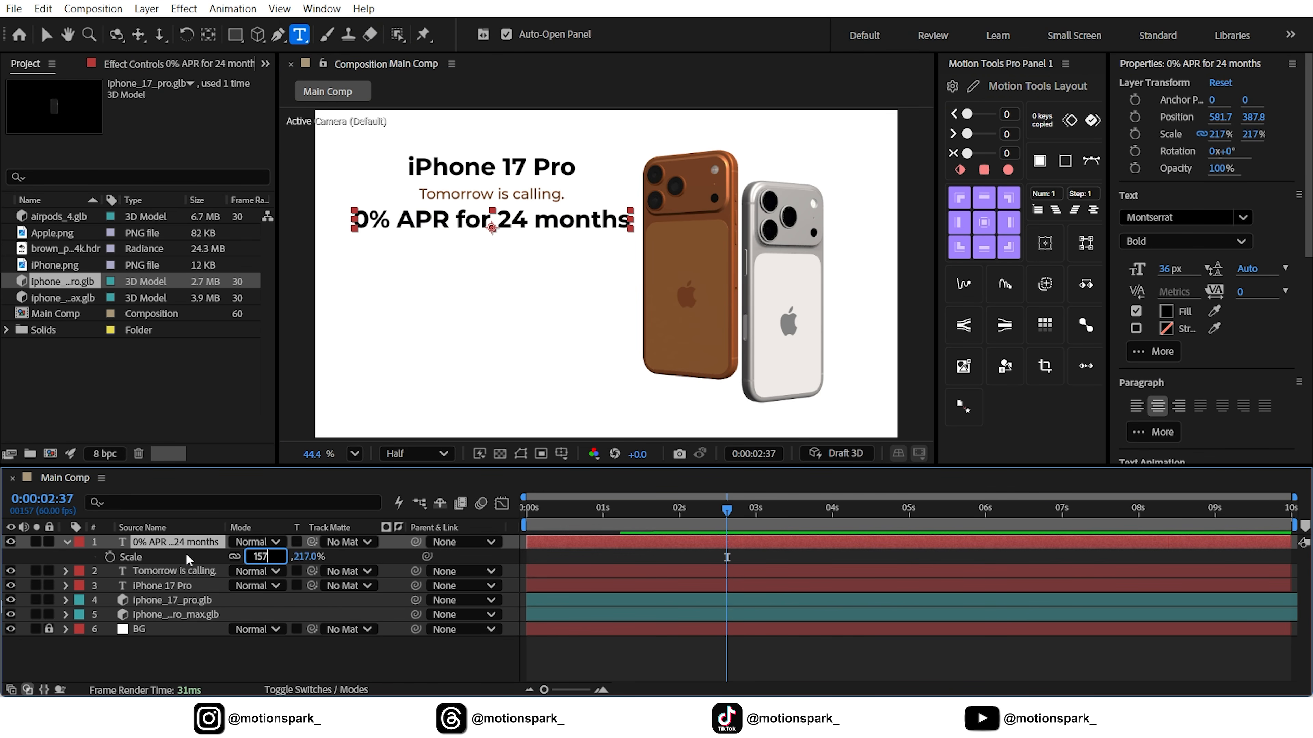
type("157")
left_click(67, 543)
Duplicate the "0% APR for 24 months" line below at about Y 446.7 and replace the copy's text with "from $49.99/mo." from Notepad
left_click(45, 34)
scroll(483, 212, "up", 3)
left_click_drag(486, 228, 526, 241)
key("shift+slash")
key("ctrl+d")
left_click(983, 722)
left_click_drag(118, 122, 13, 122)
key("ctrl+c")
left_click(984, 721)
double_click(189, 543)
key("ctrl+v")
Duplicate the price line below at about Y 516.6 and replace the copy's text with "FREE GIFT" from the Notepad notes
left_click(182, 541)
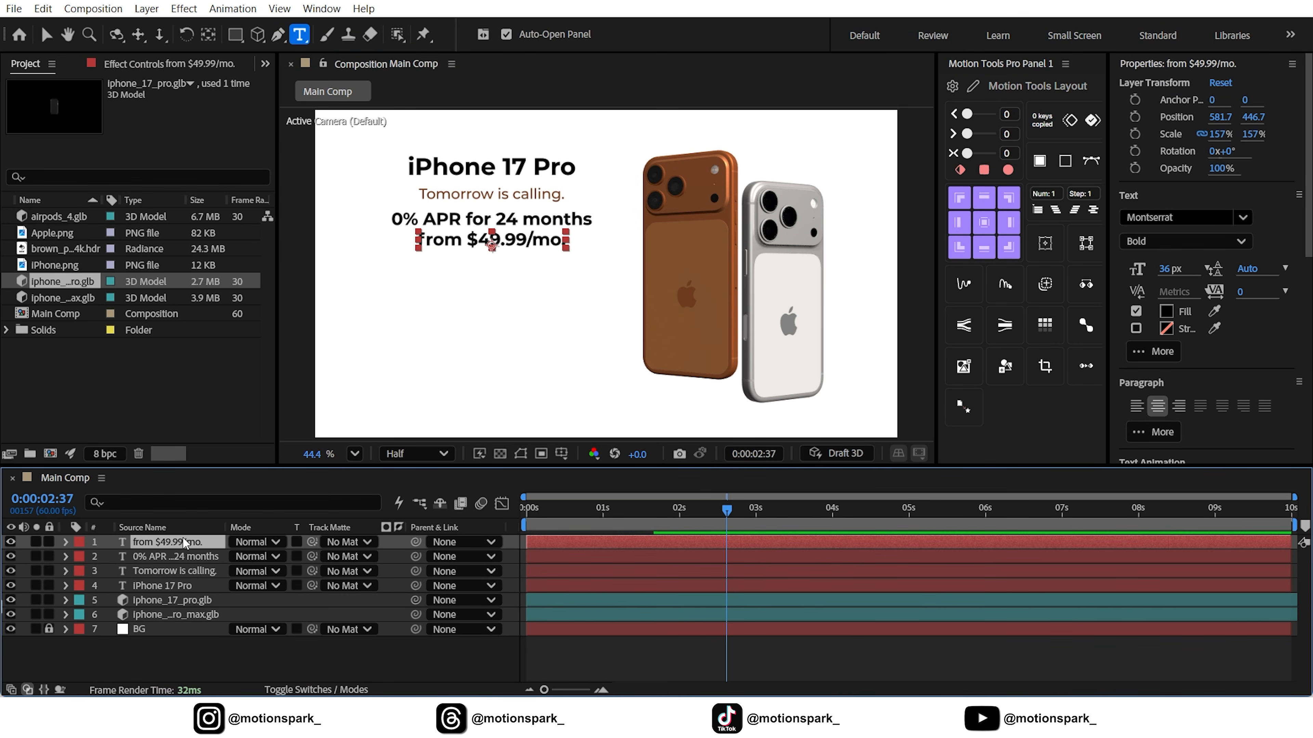
key("ctrl+d")
key("v")
left_click_drag(548, 240, 548, 261)
double_click(213, 543)
key("alt+Tab")
left_click_drag(77, 136, 13, 137)
key("ctrl+c")
key("alt+Tab")
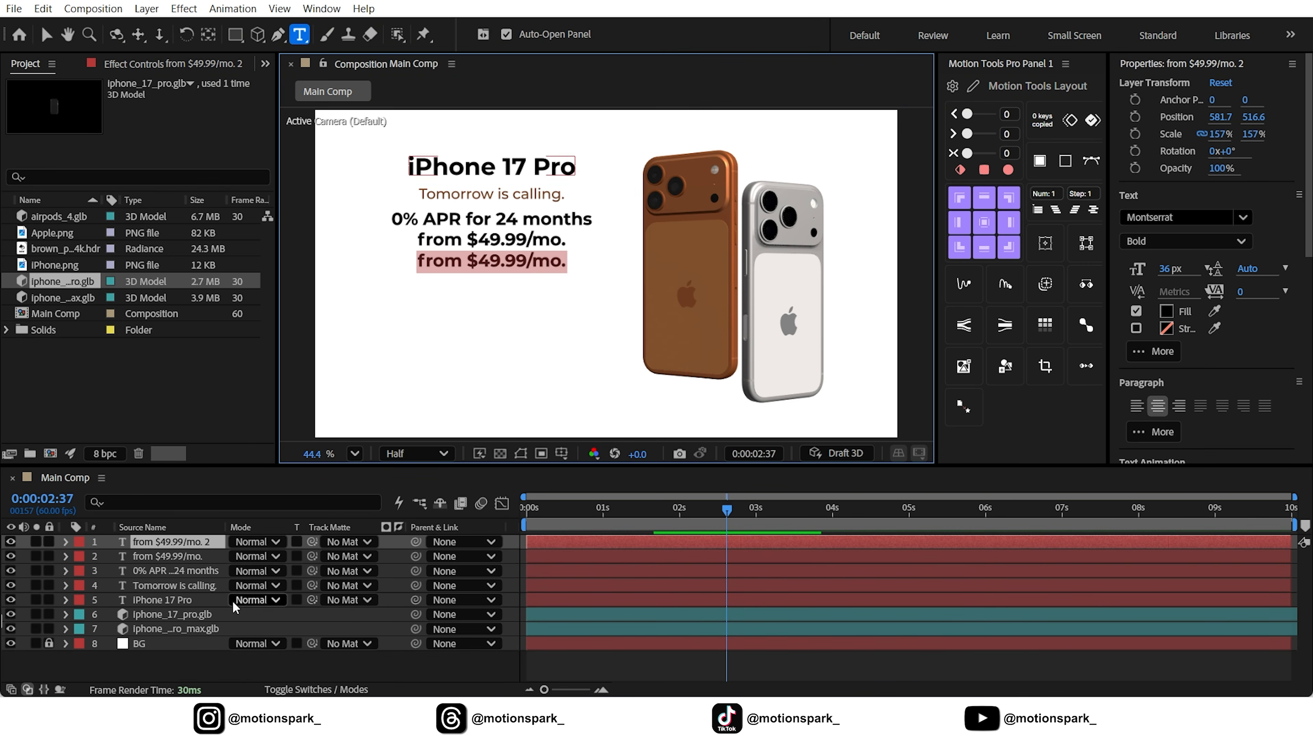
key("ctrl+v")
key("Escape")
Duplicate the "FREE GIFT" line just below itself and replace the copy's text with "AirPods Pro" from the Notepad notes
scroll(517, 269, "up", 3)
key("ctrl+d")
left_click_drag(551, 268, 550, 298)
left_click(703, 721)
left_click_drag(99, 153, 13, 152)
key("ctrl+c")
left_click(703, 721)
double_click(196, 543)
key("ctrl+v")
left_click(310, 674)
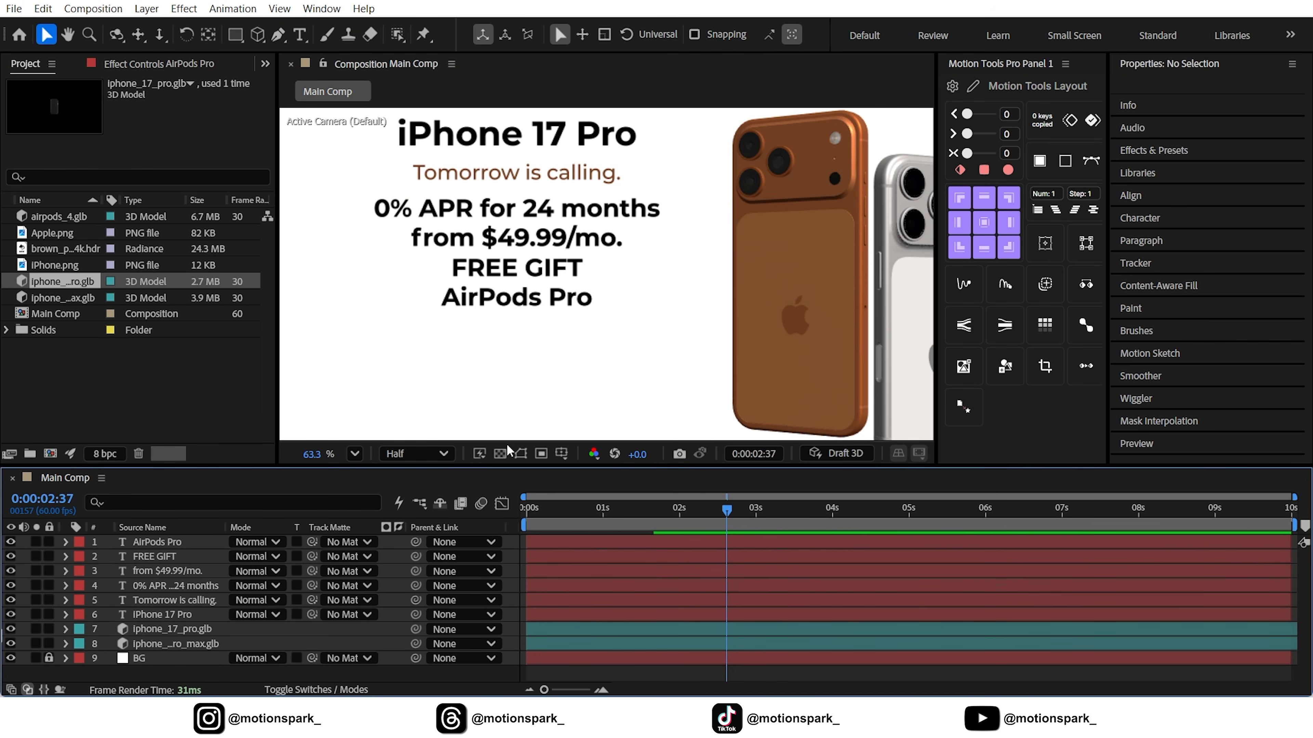
Set up the Pen tool with no fill and a green 5ECE71 stroke 66 px wide, with no layer selected
left_click(354, 454)
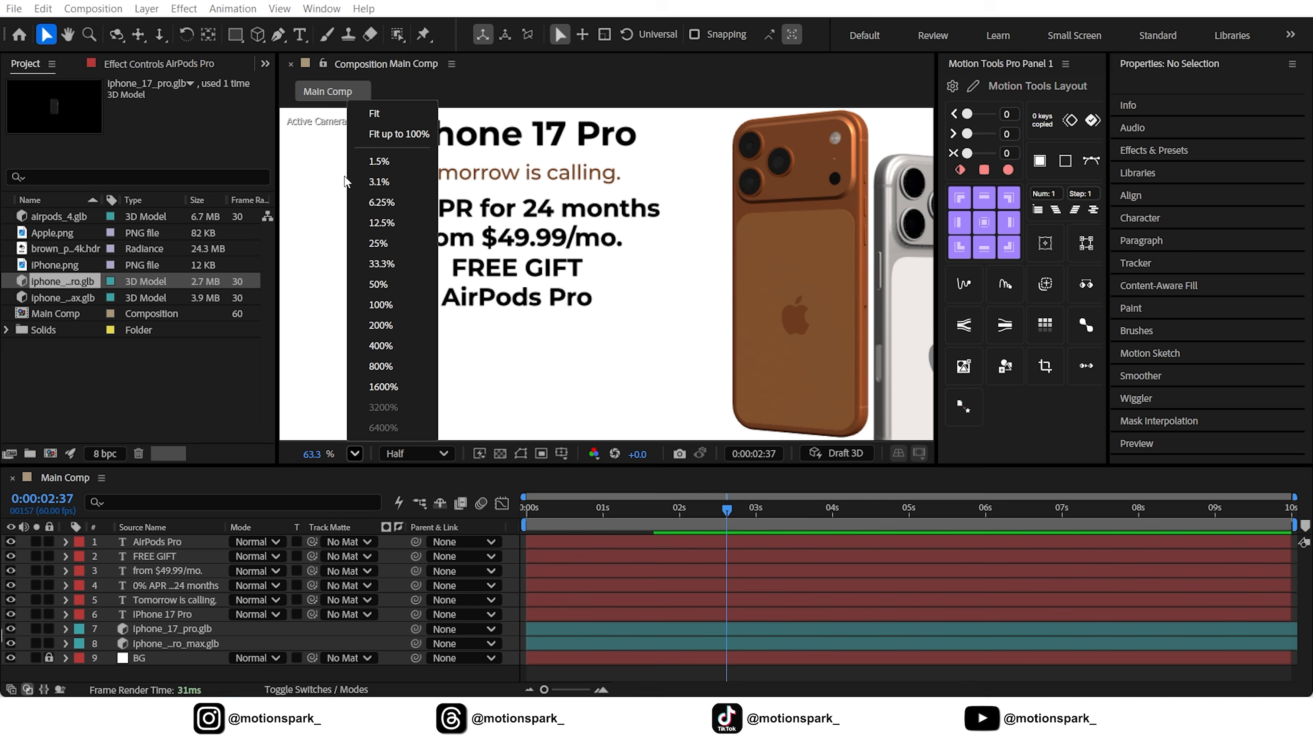
left_click(379, 121)
left_click(517, 615)
left_click(517, 674)
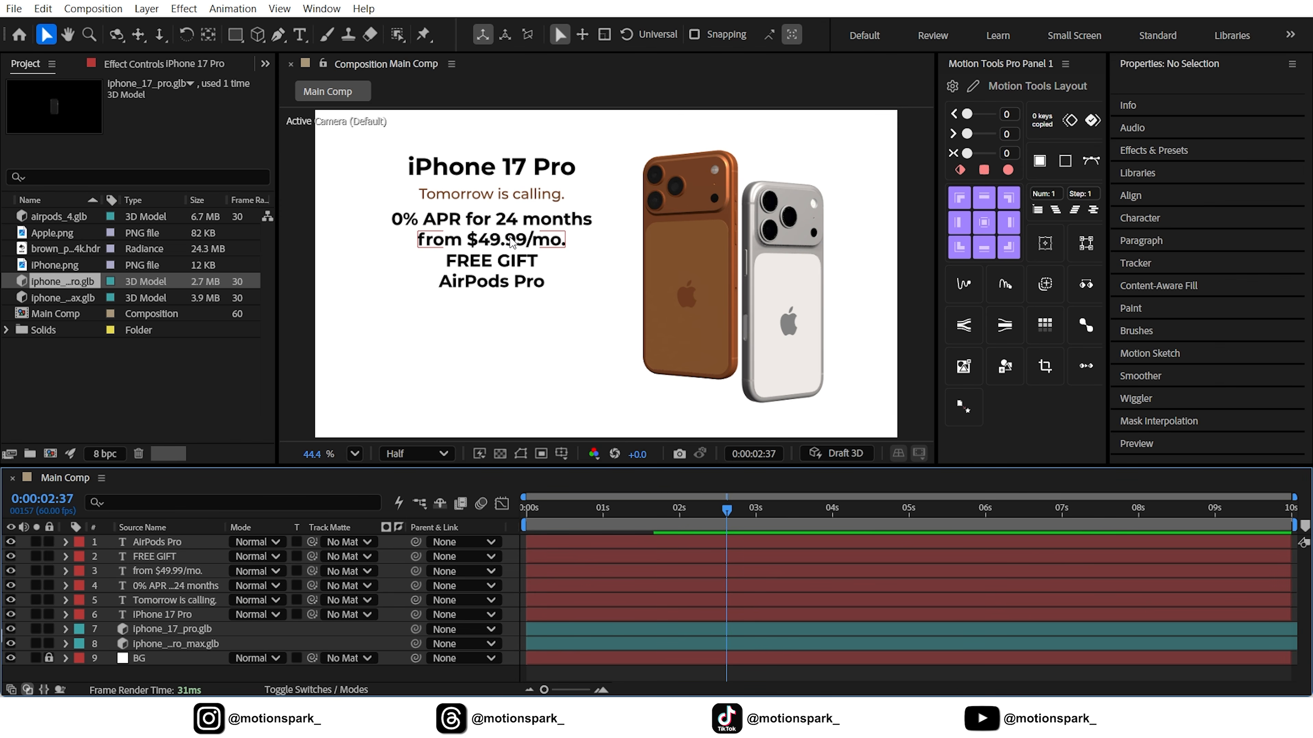
left_click(278, 35)
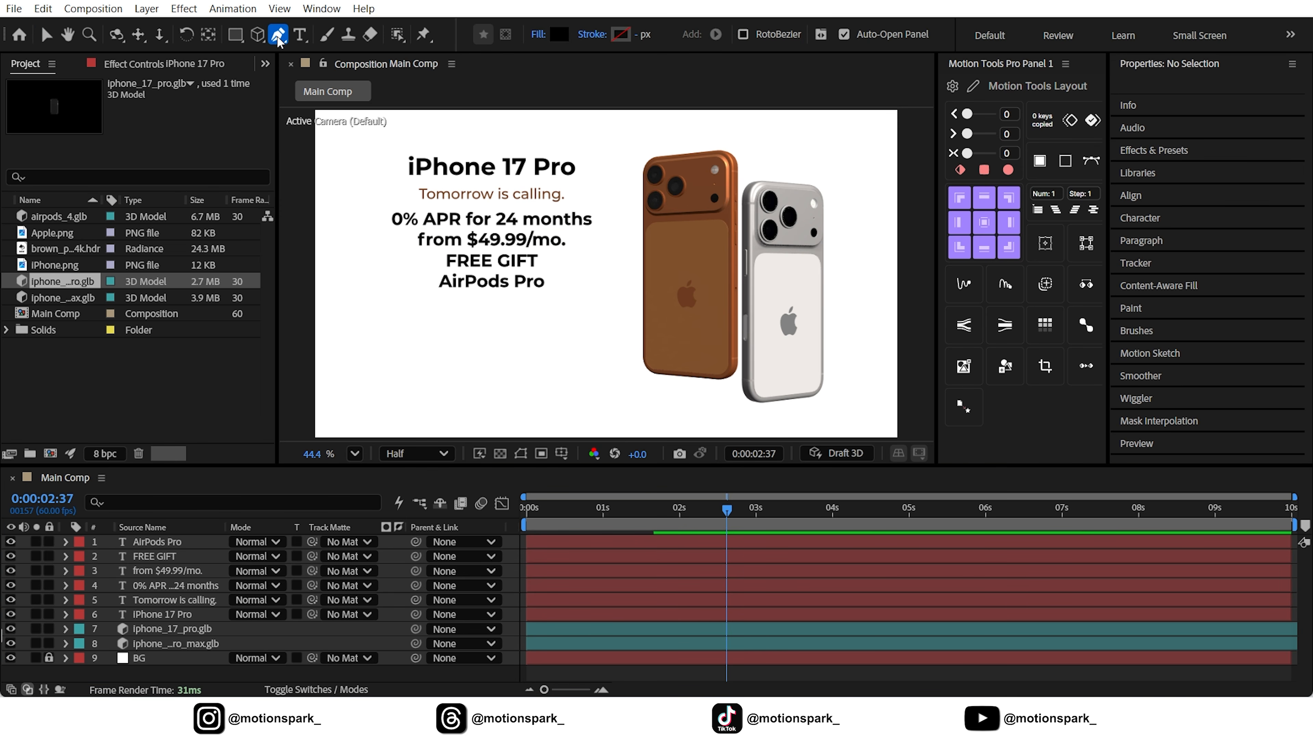
left_click(540, 35)
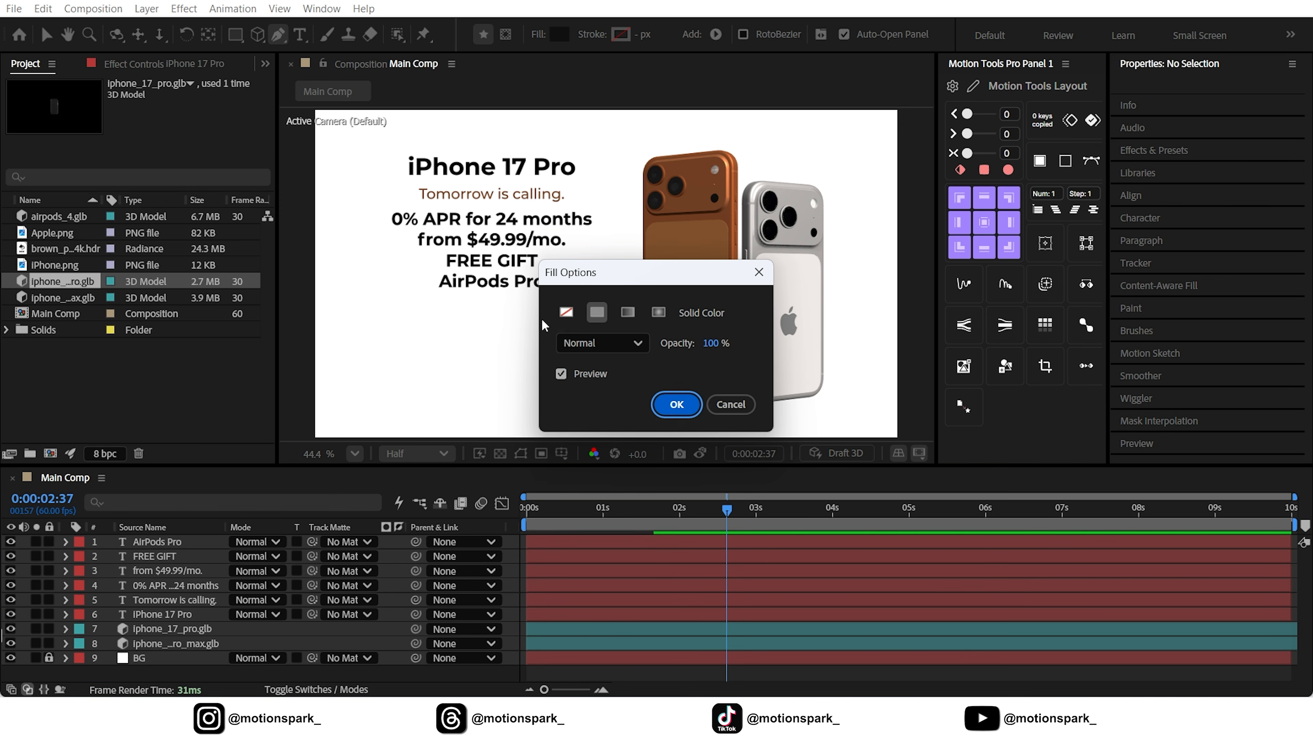
left_click(565, 316)
left_click(676, 404)
left_click(620, 34)
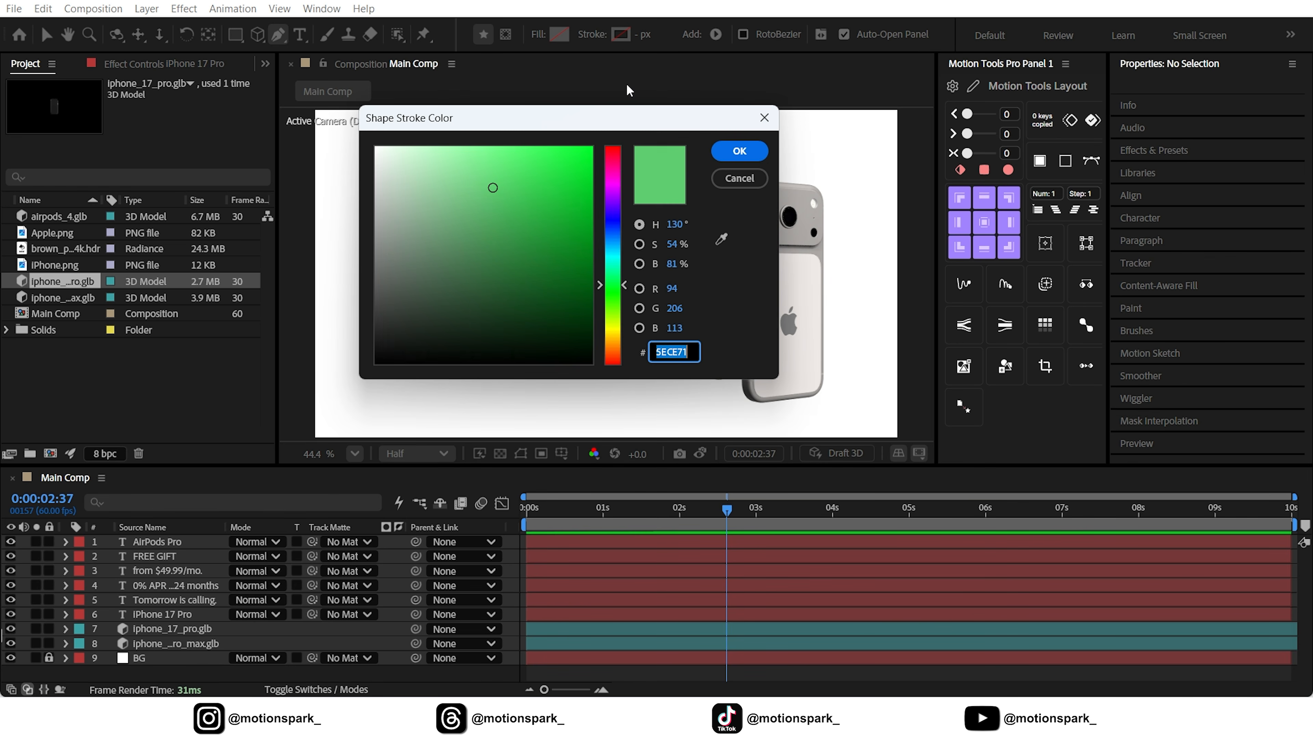
left_click(739, 152)
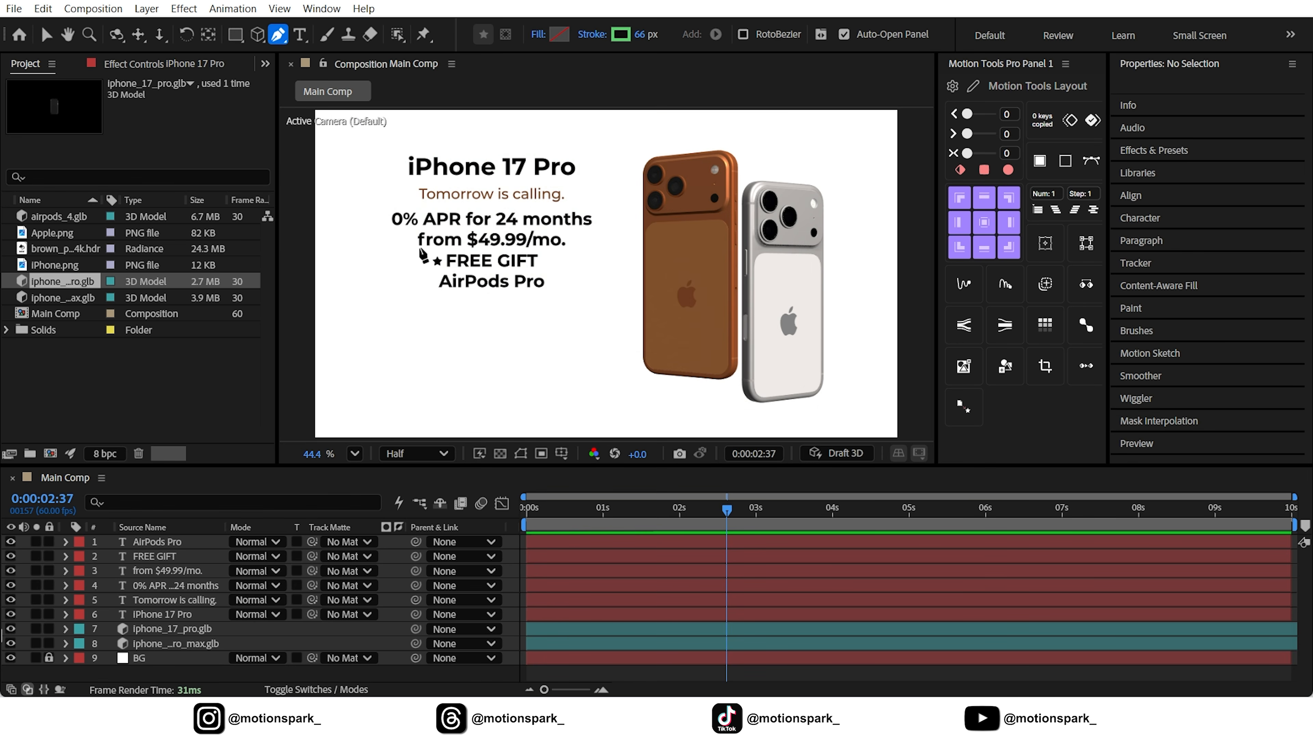
Draw a straight horizontal stroke across the full width of the "from $49.99/mo." text
scroll(423, 255, "up", 5)
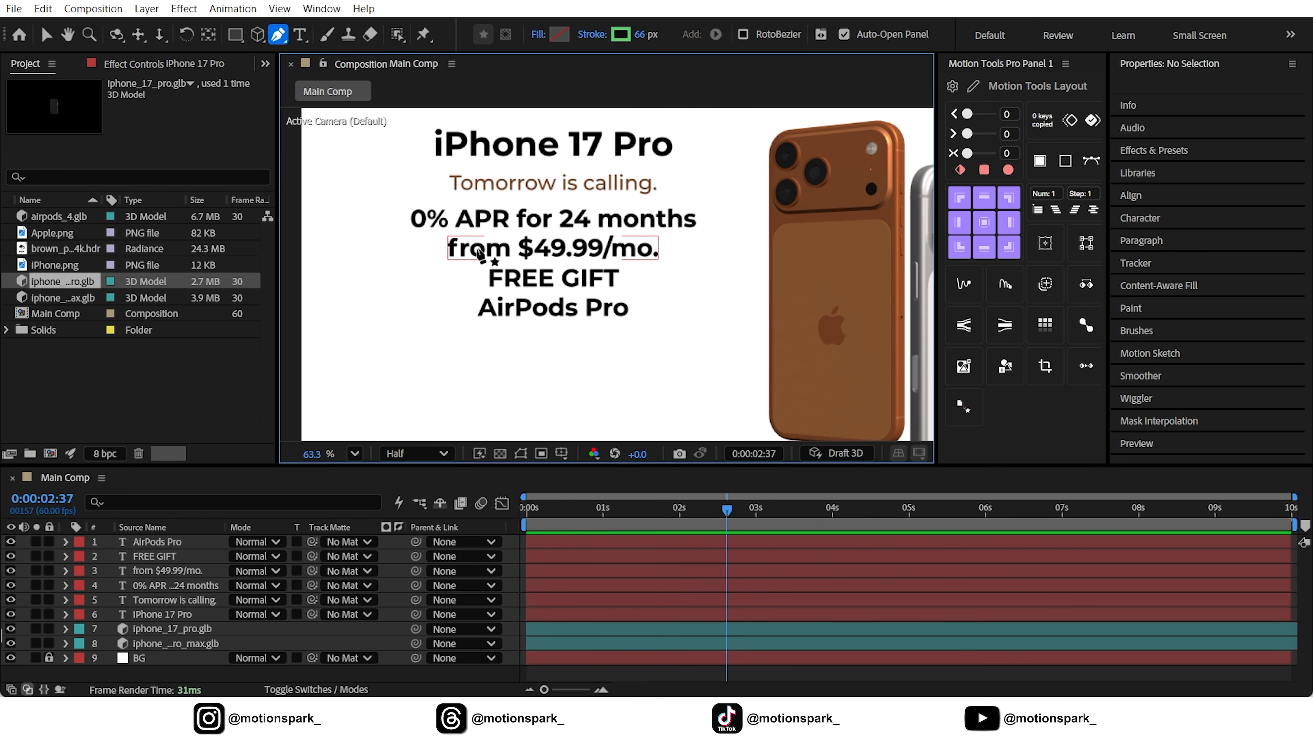
scroll(478, 252, "up", 4)
left_click(436, 251)
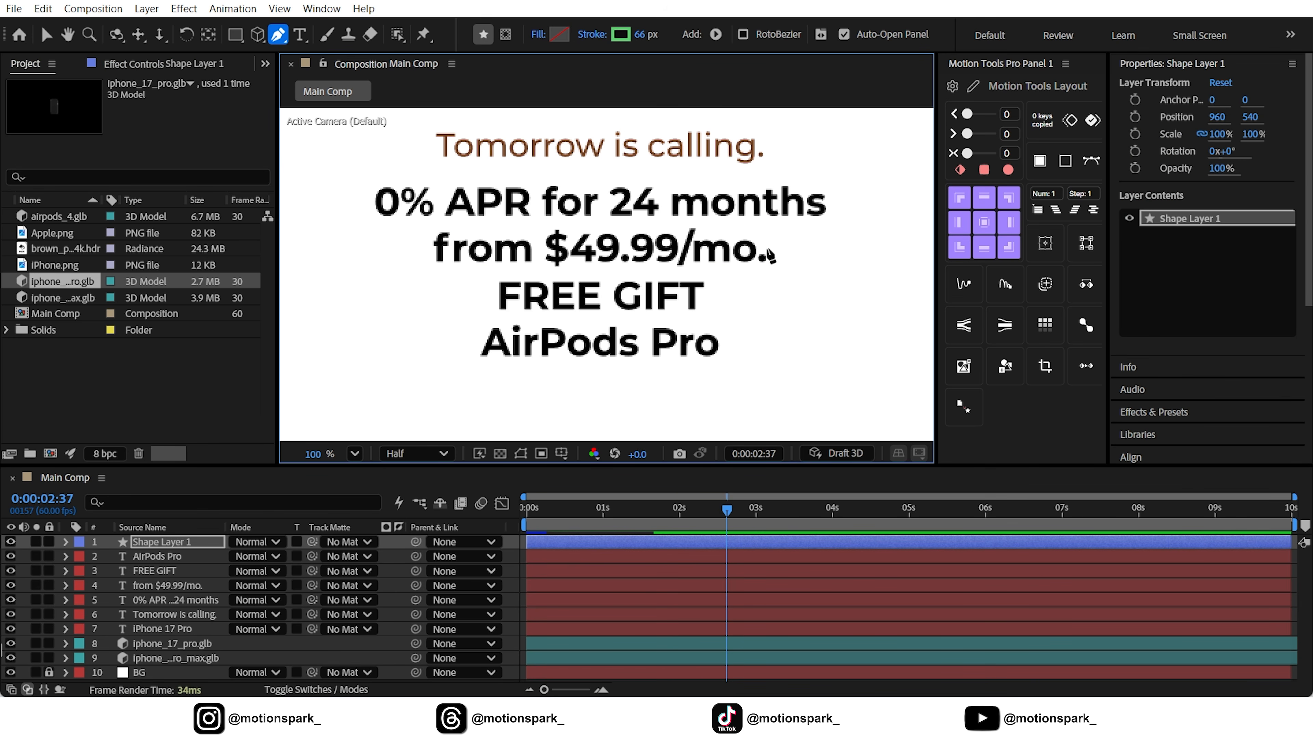
left_click(767, 246)
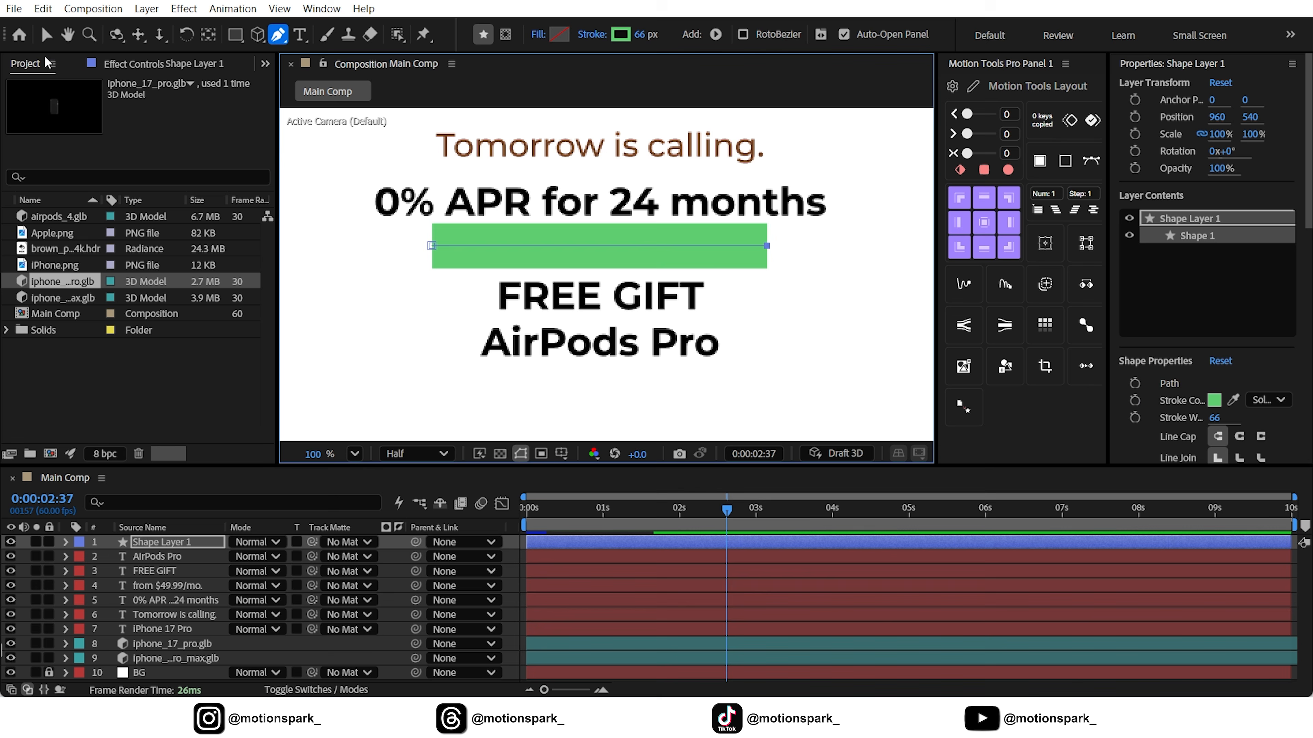
Place the green shape layer beneath the "from $49.99/mo." layer and nudge it down to Y 543
left_click(46, 35)
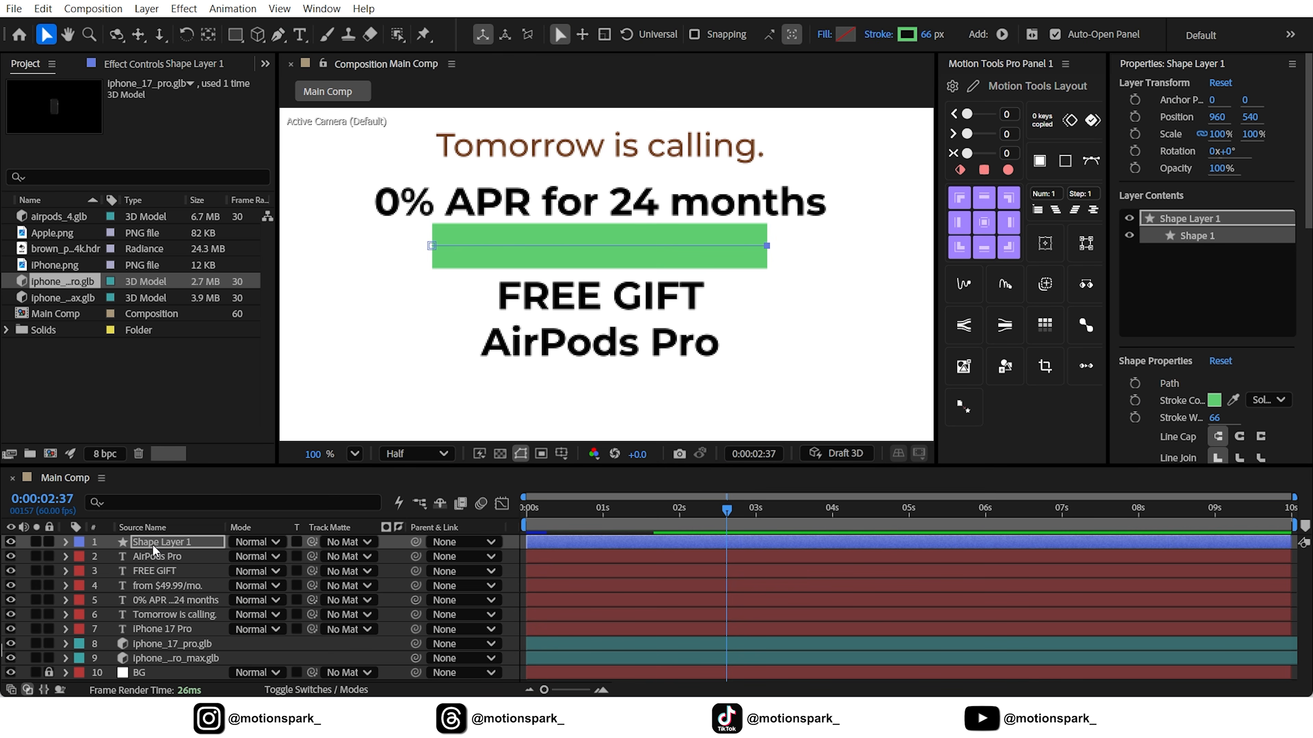
left_click_drag(152, 544, 155, 593)
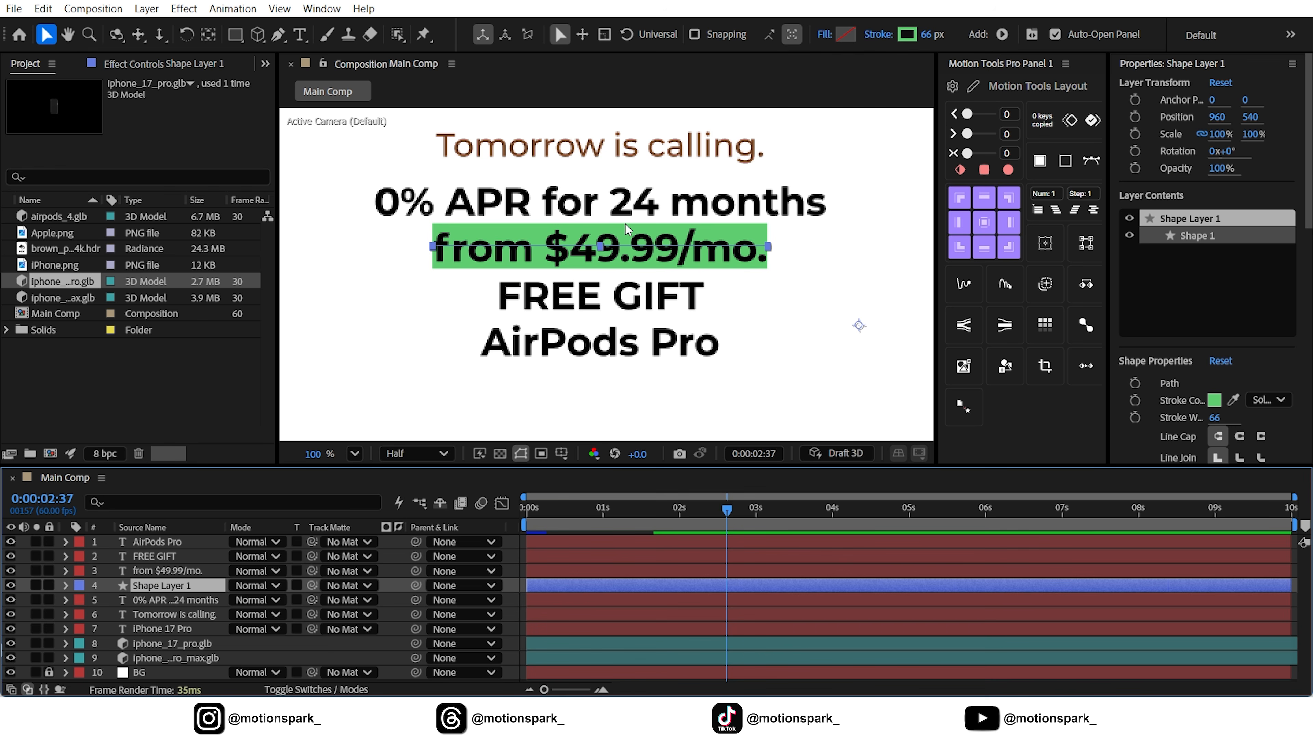
key("Down")
key("Down")
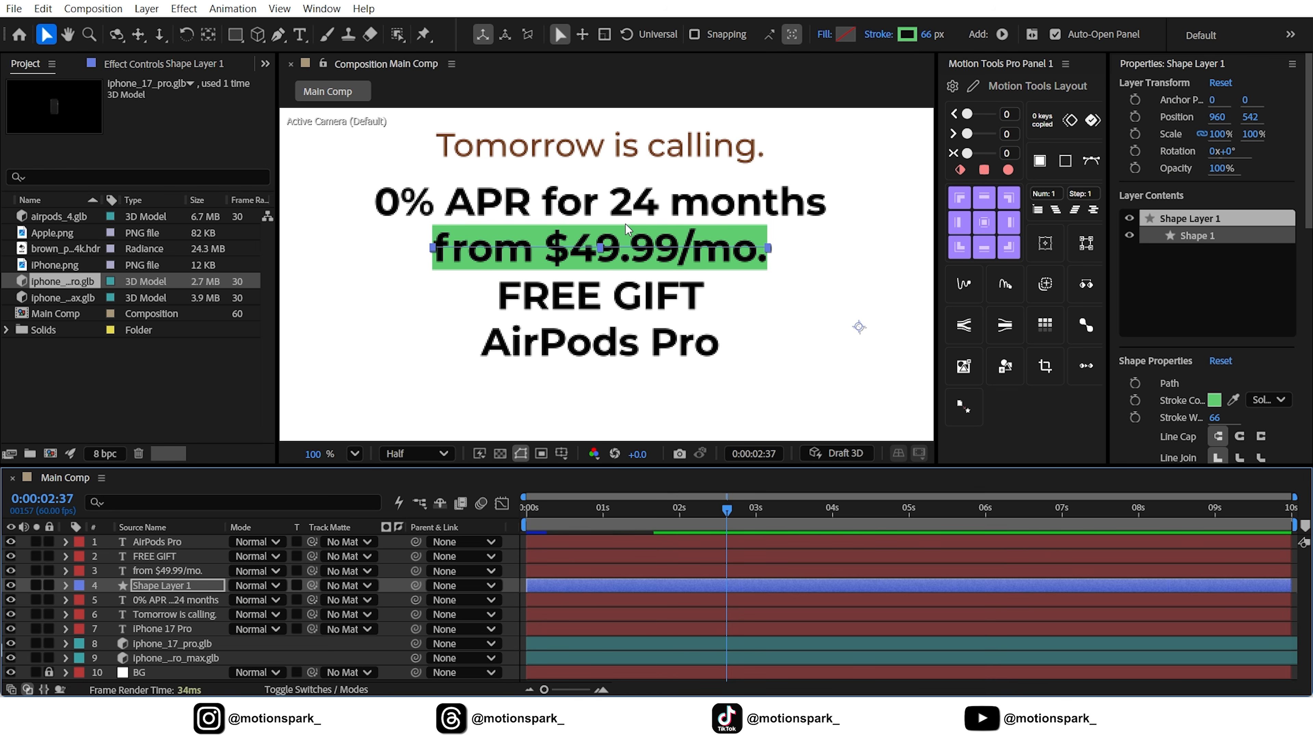
key("Down")
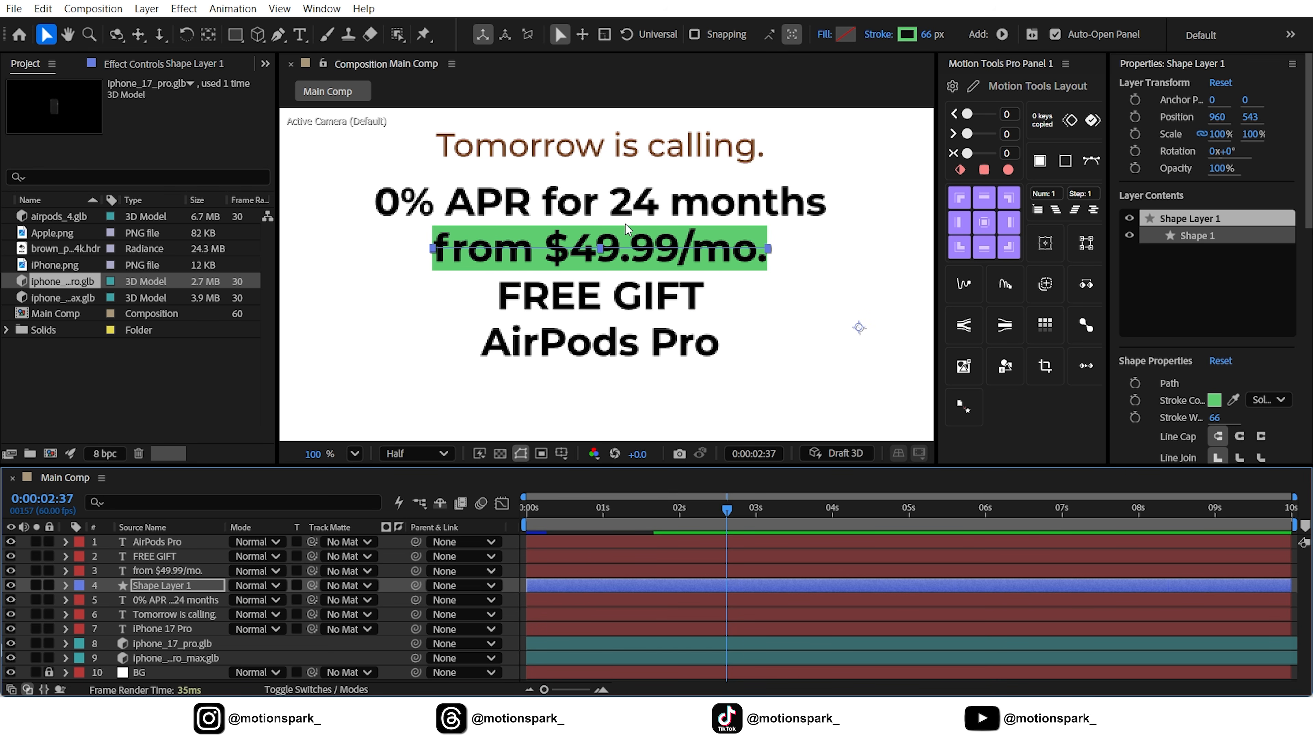
Change the fill color of the "from $49.99/mo." text to white
double_click(160, 571)
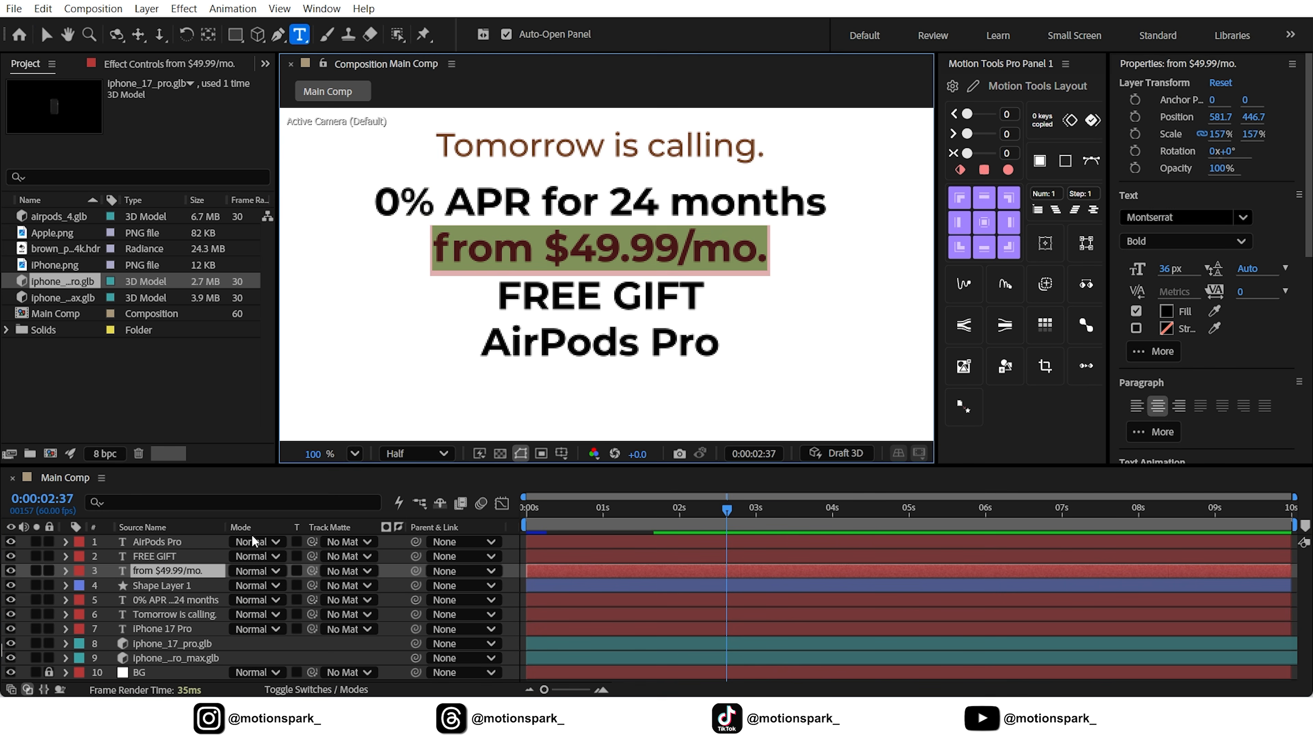
left_click(1171, 310)
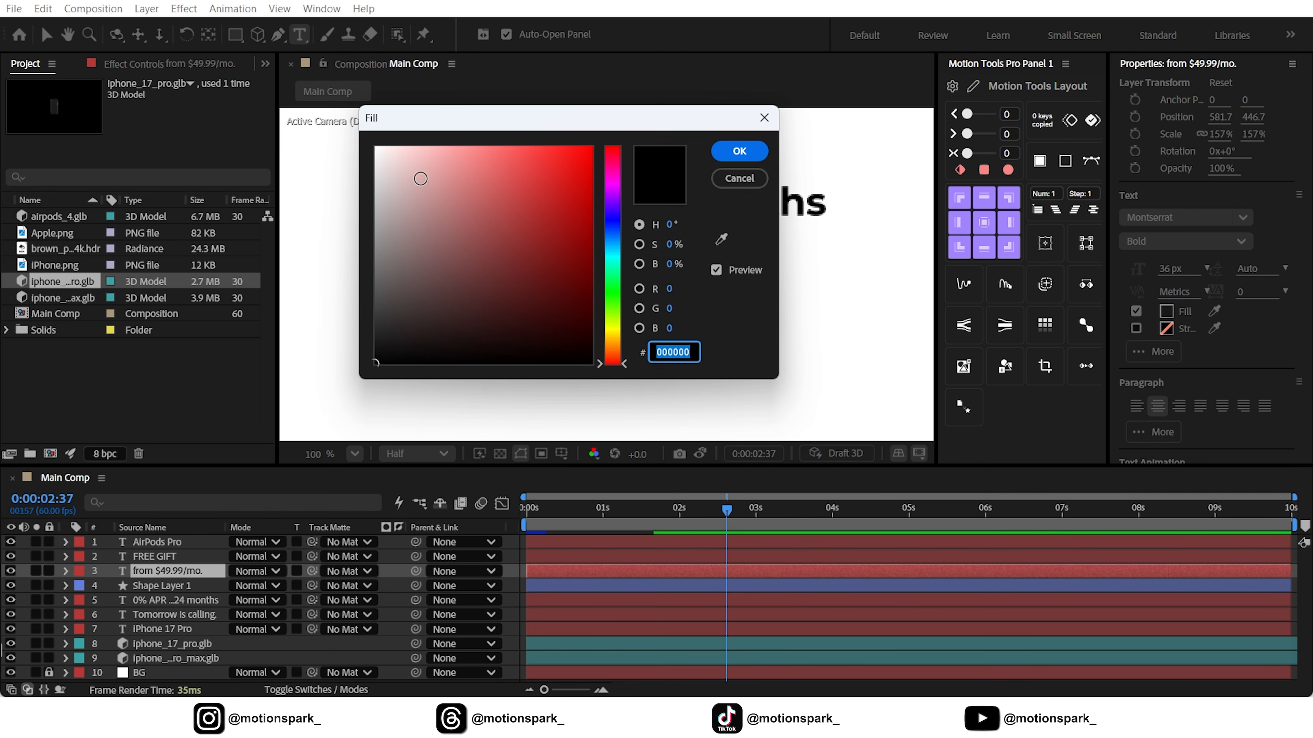
left_click_drag(419, 179, 347, 128)
left_click(713, 154)
left_click(47, 35)
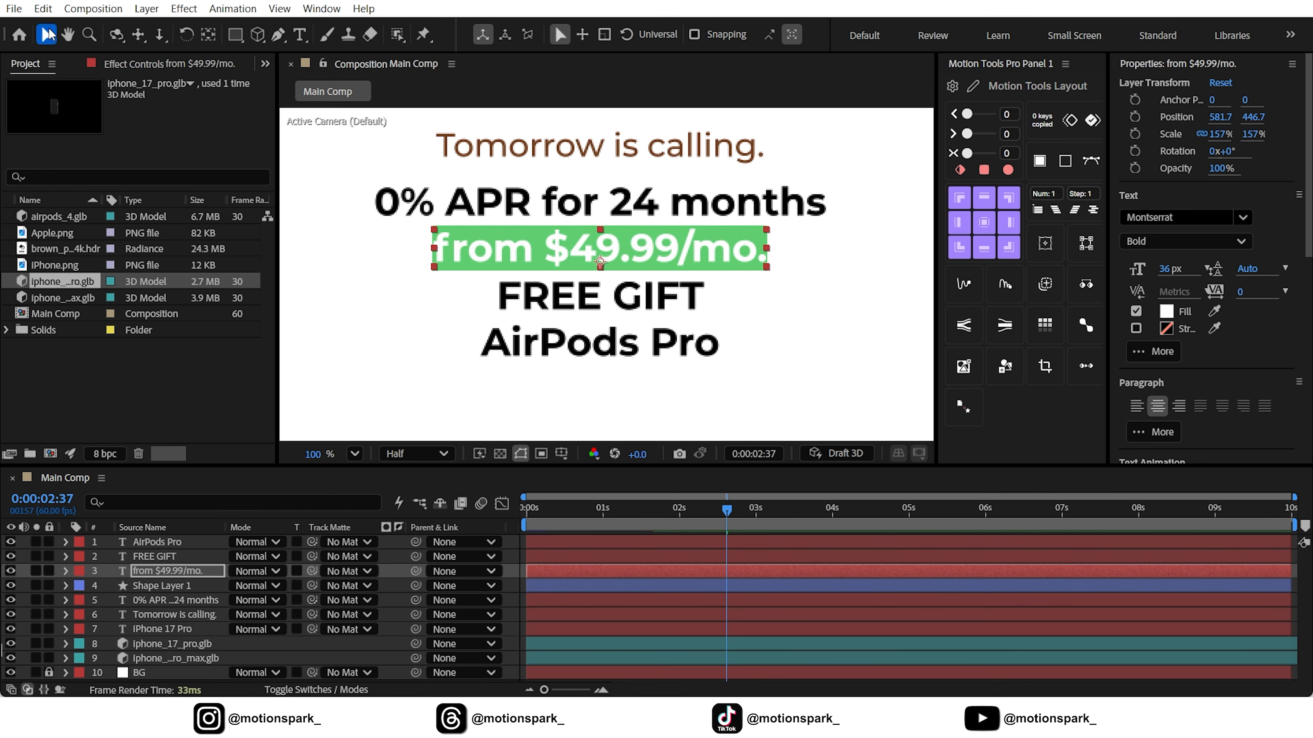
left_click(521, 582)
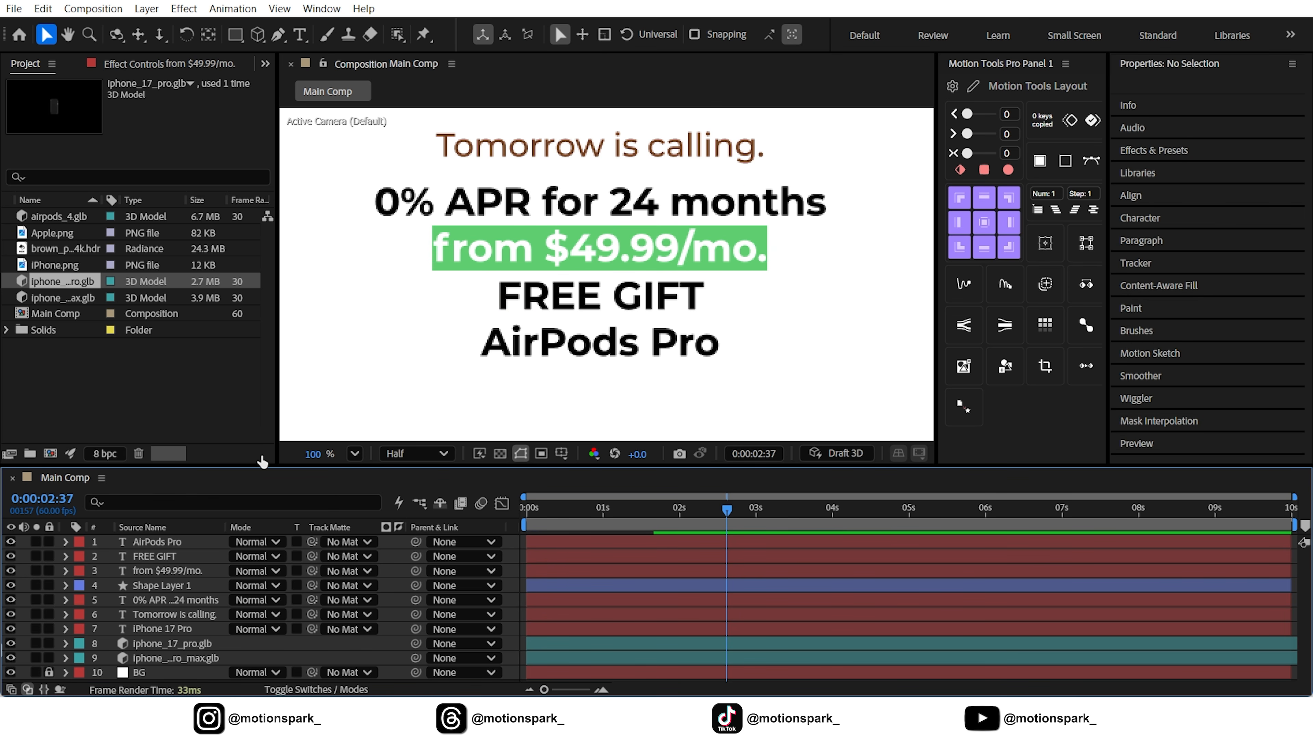
Set the green shape's stroke line cap to Round Cap and collapse the layer's properties
left_click(149, 586)
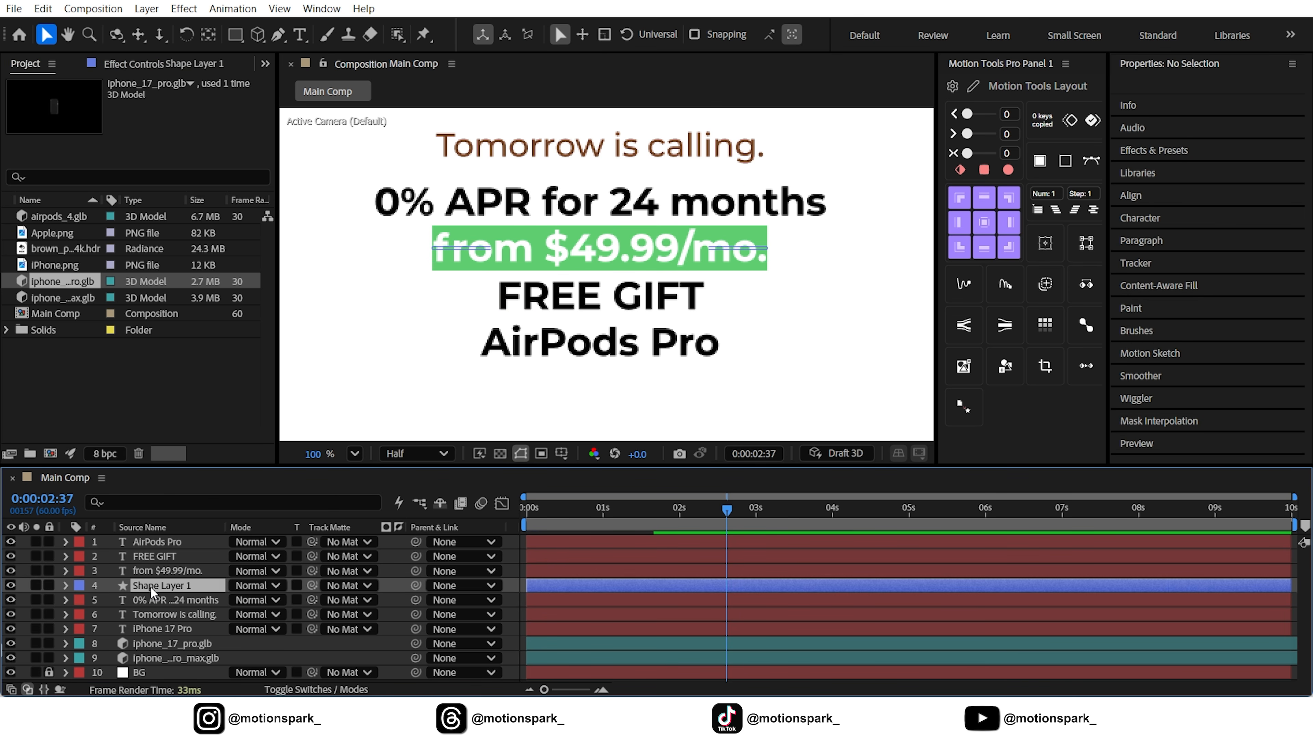
left_click(66, 586)
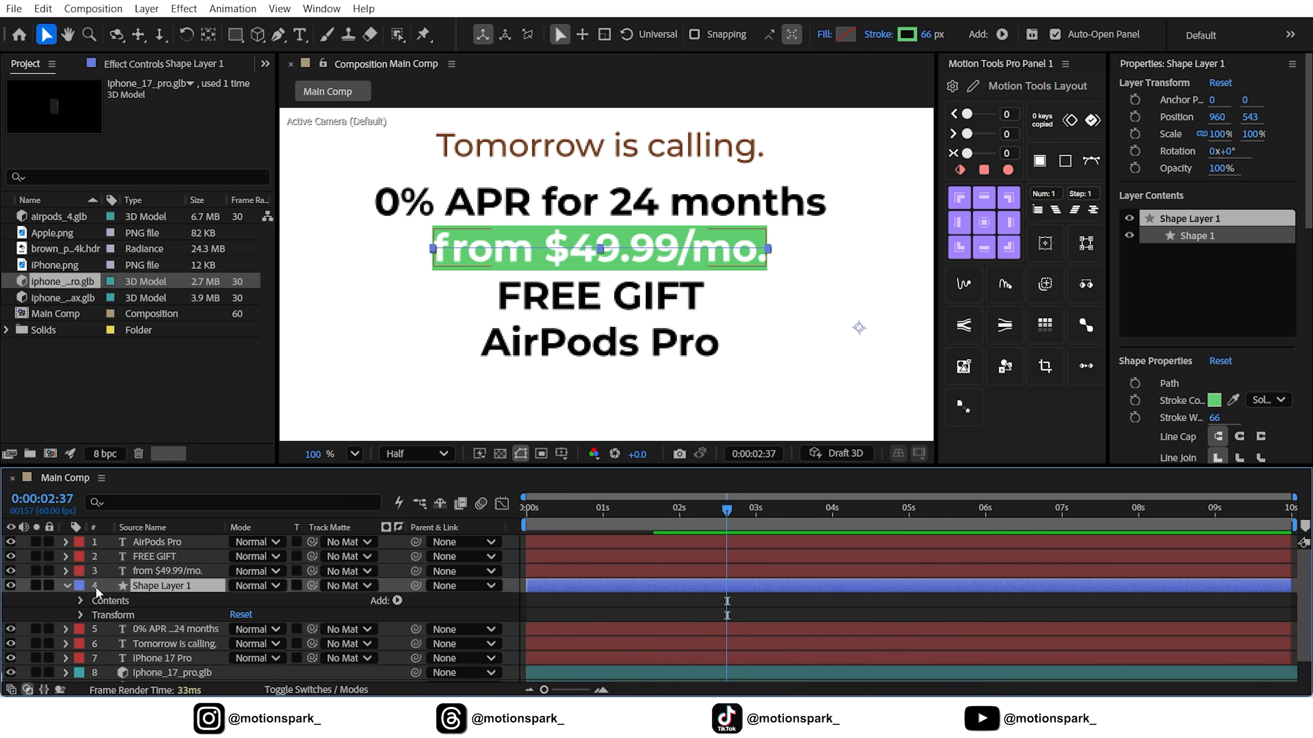
left_click(78, 601)
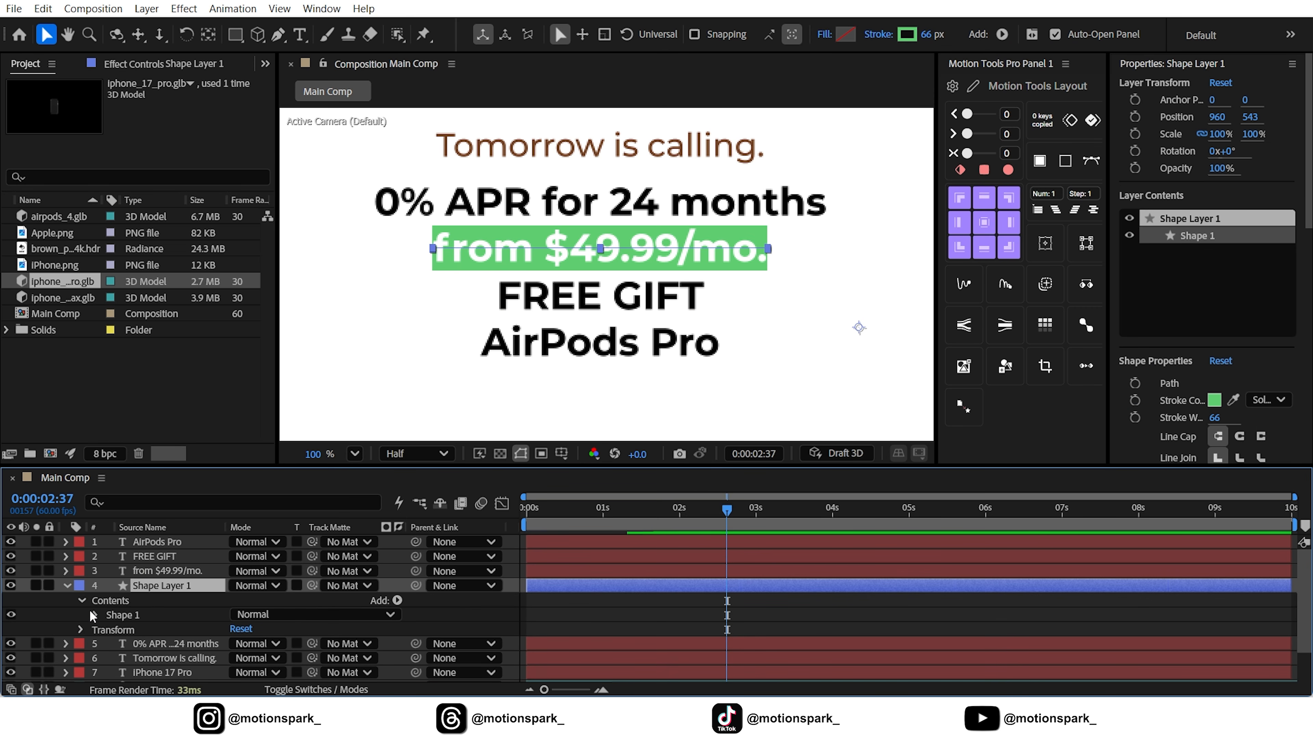
left_click(95, 615)
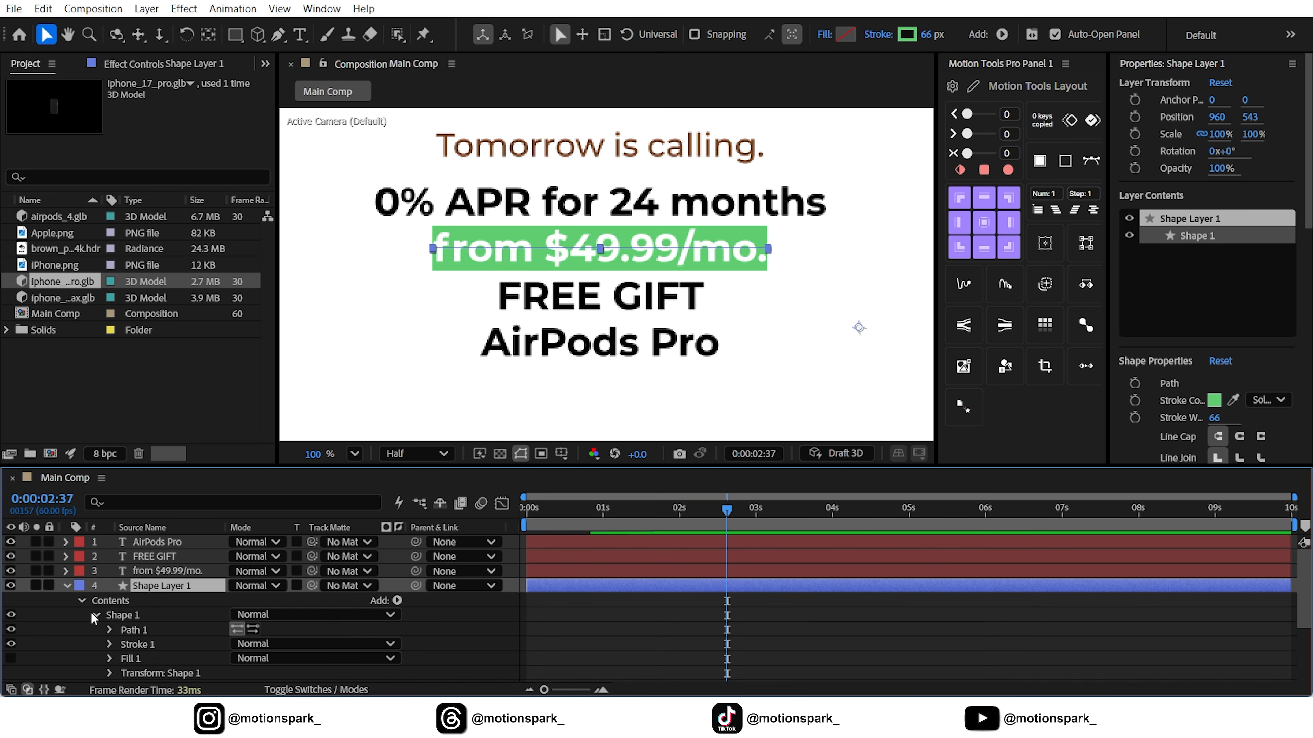
left_click(107, 643)
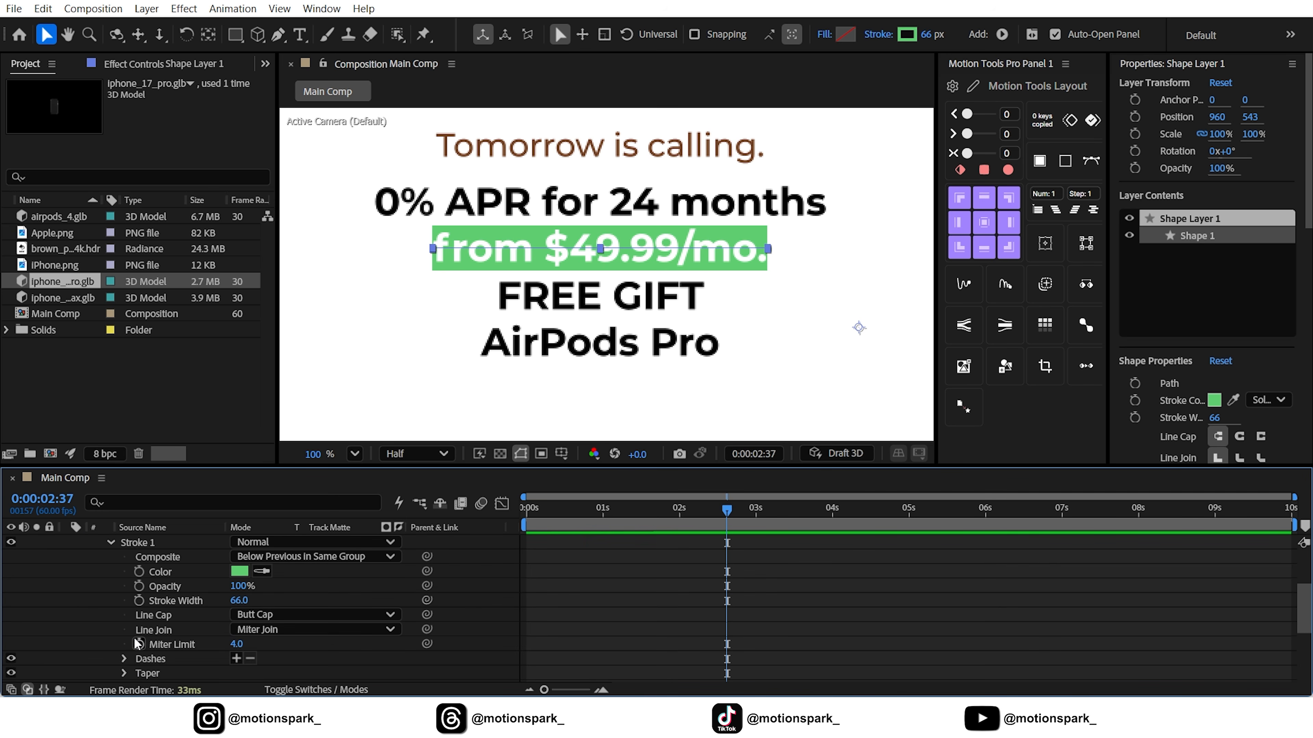
scroll(155, 621, "down", 3)
left_click(269, 572)
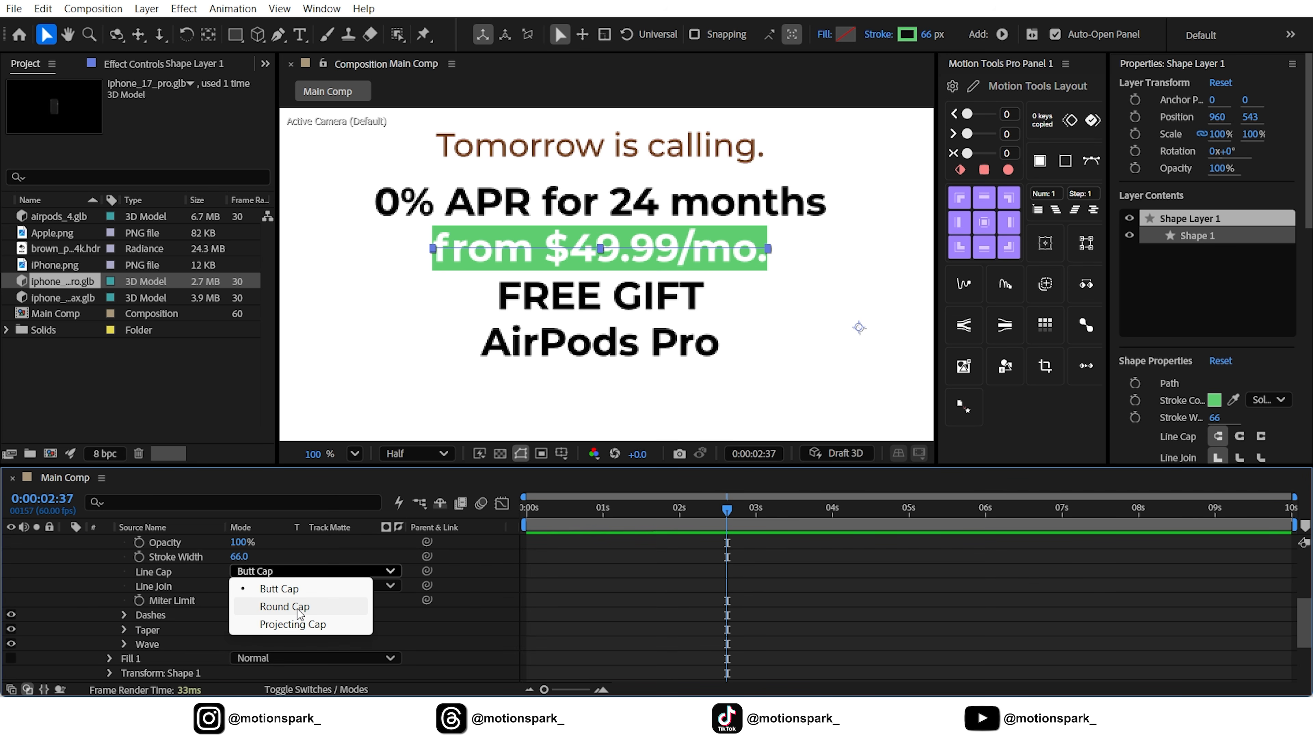
left_click(297, 607)
left_click(399, 620)
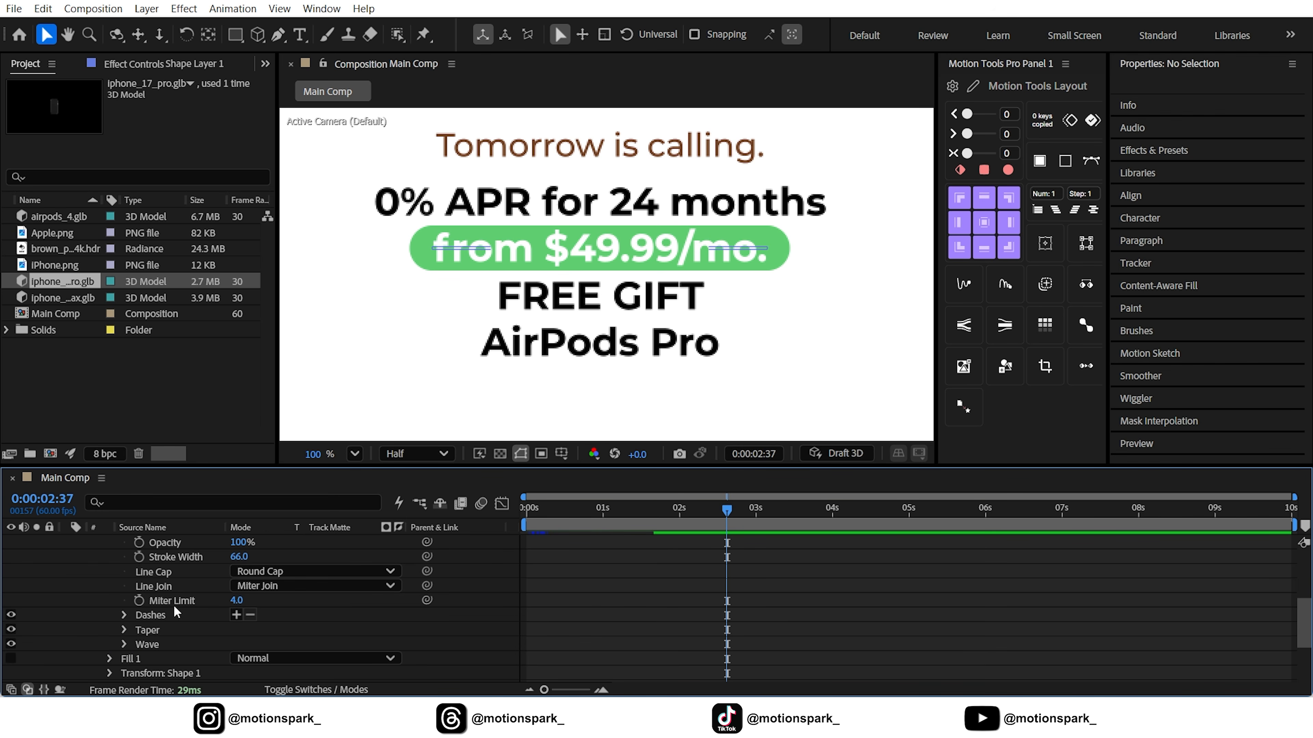
scroll(166, 604, "up", 4)
left_click(66, 586)
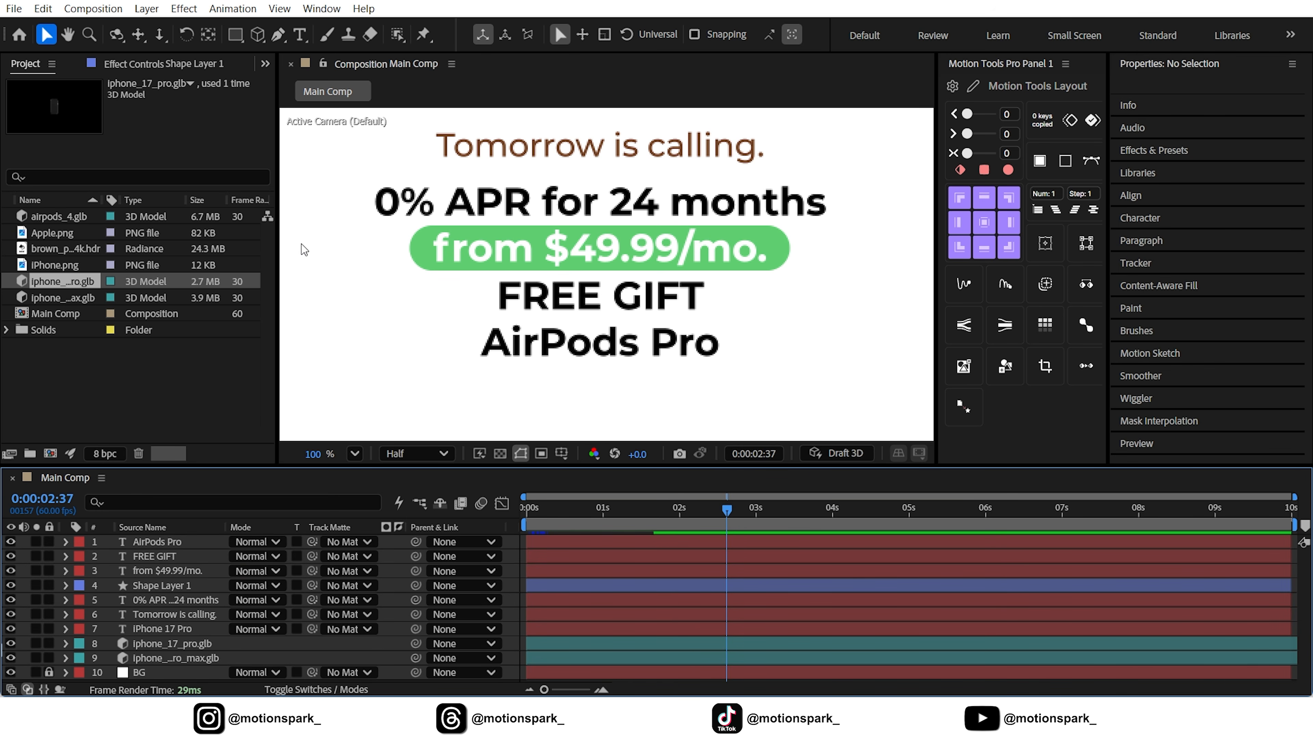
Nudge the green highlight shape layer one pixel left to X 959 and fit the whole composition in view
left_click(184, 583)
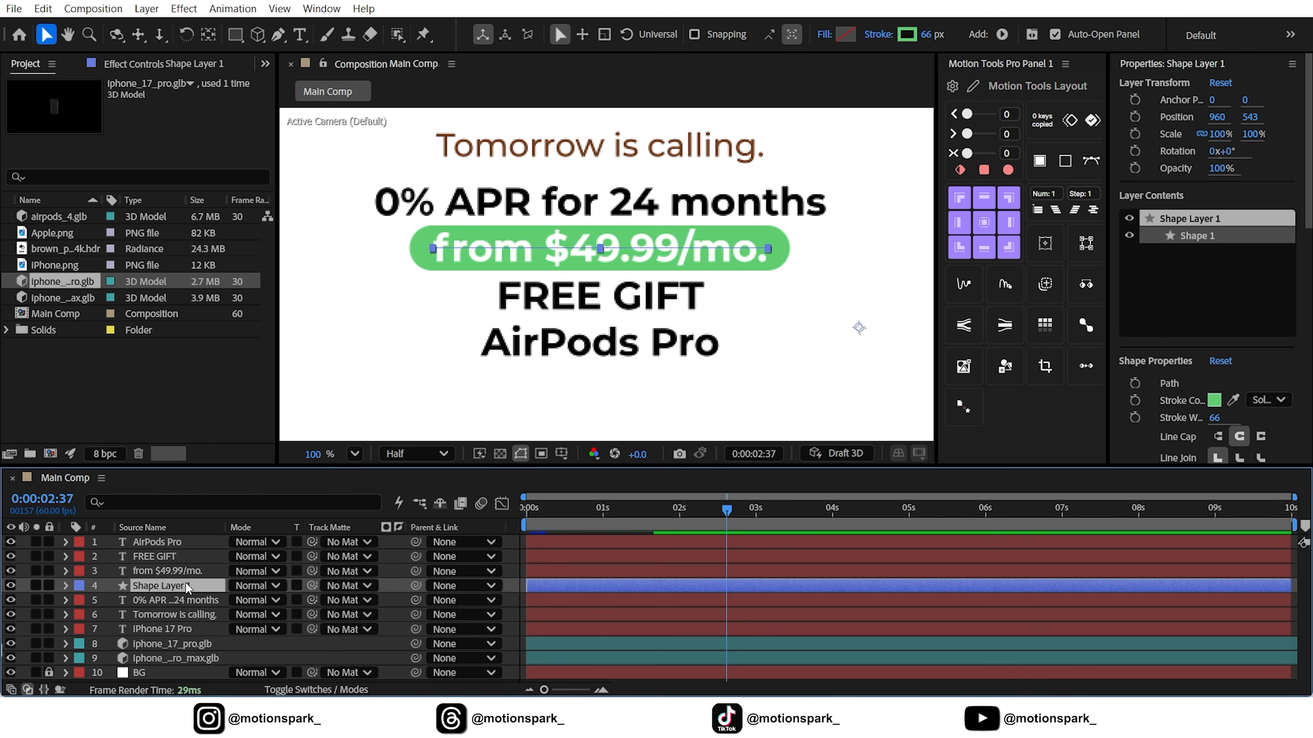
key("Left")
left_click(355, 454)
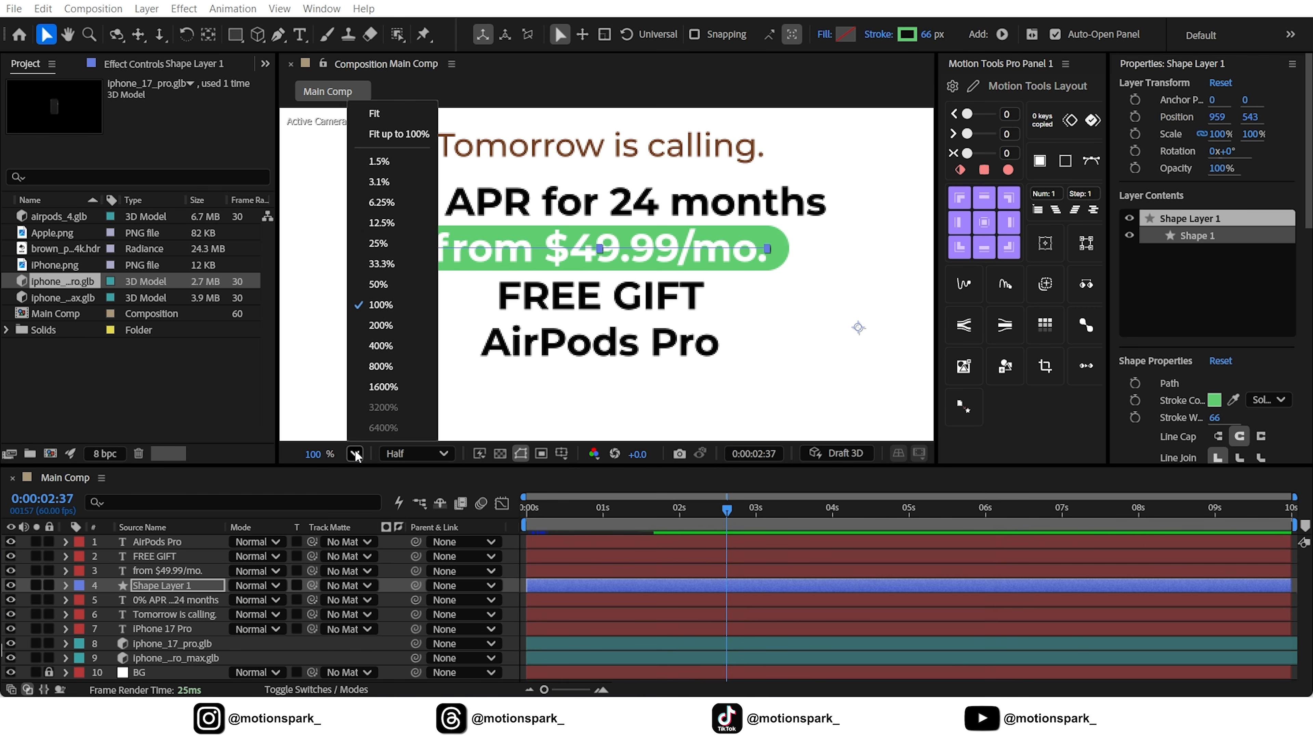
left_click(425, 135)
left_click(514, 564)
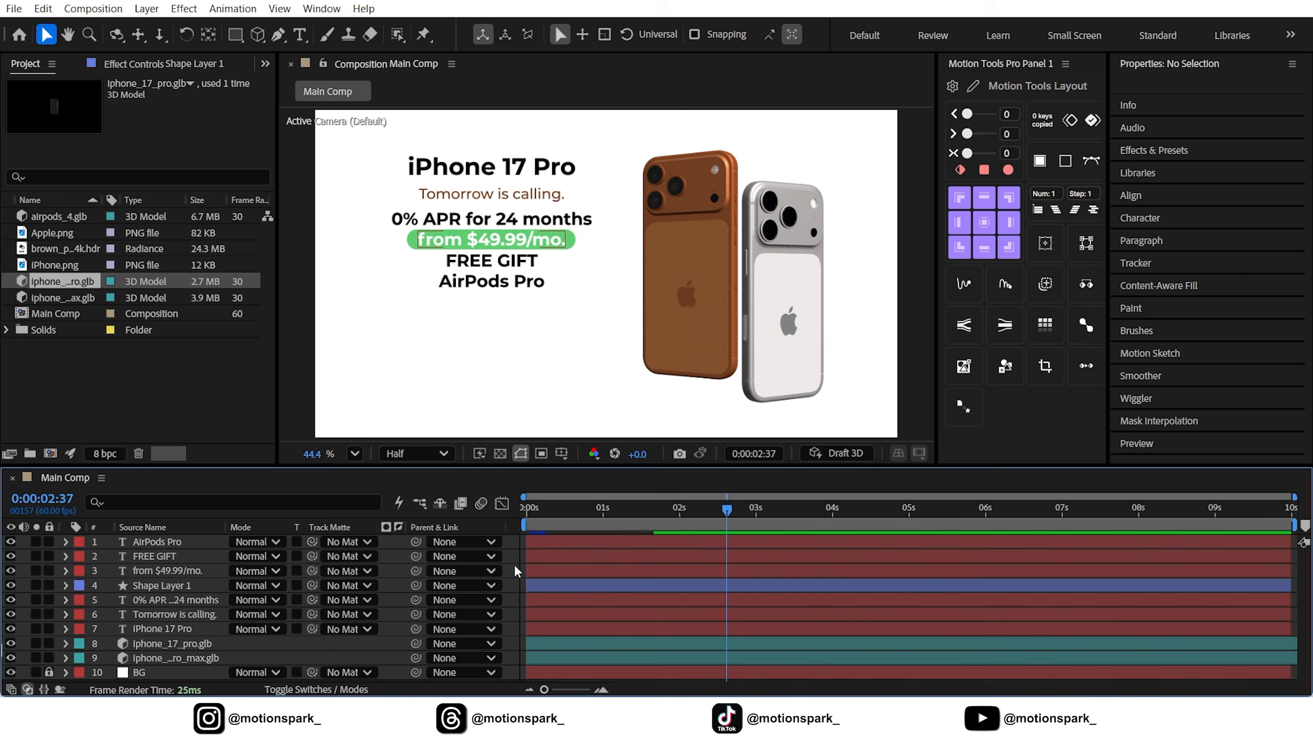
Add the airpods_4.glb model as the top layer and make it comp size with a 400% object scale
left_click(132, 333)
left_click(106, 359)
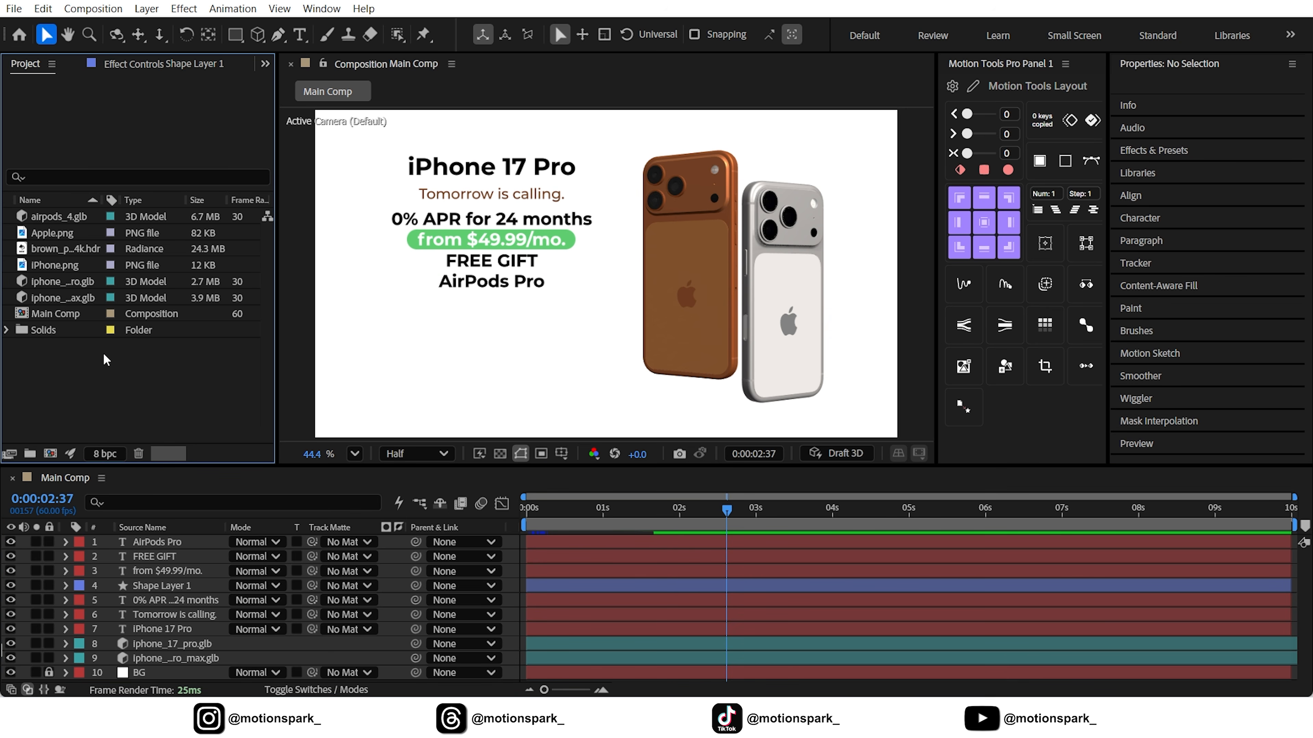
left_click_drag(62, 216, 196, 543)
double_click(197, 543)
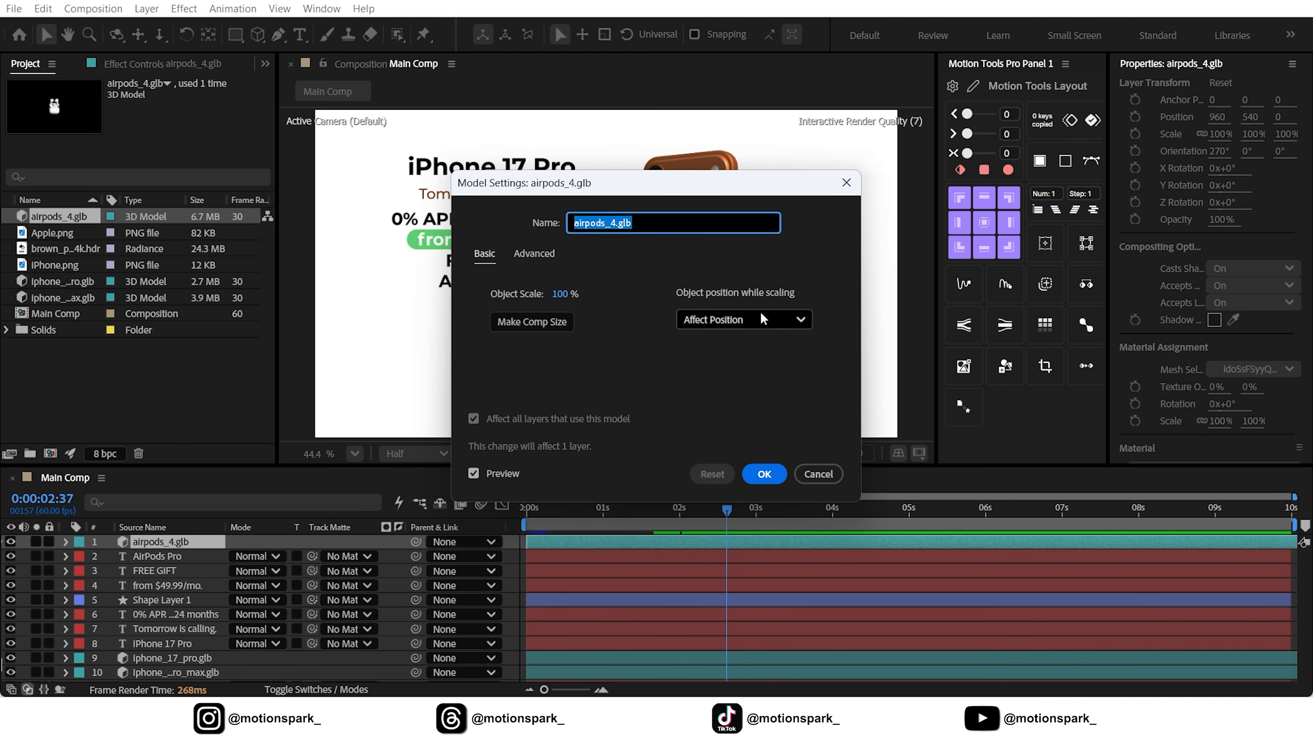
left_click(522, 326)
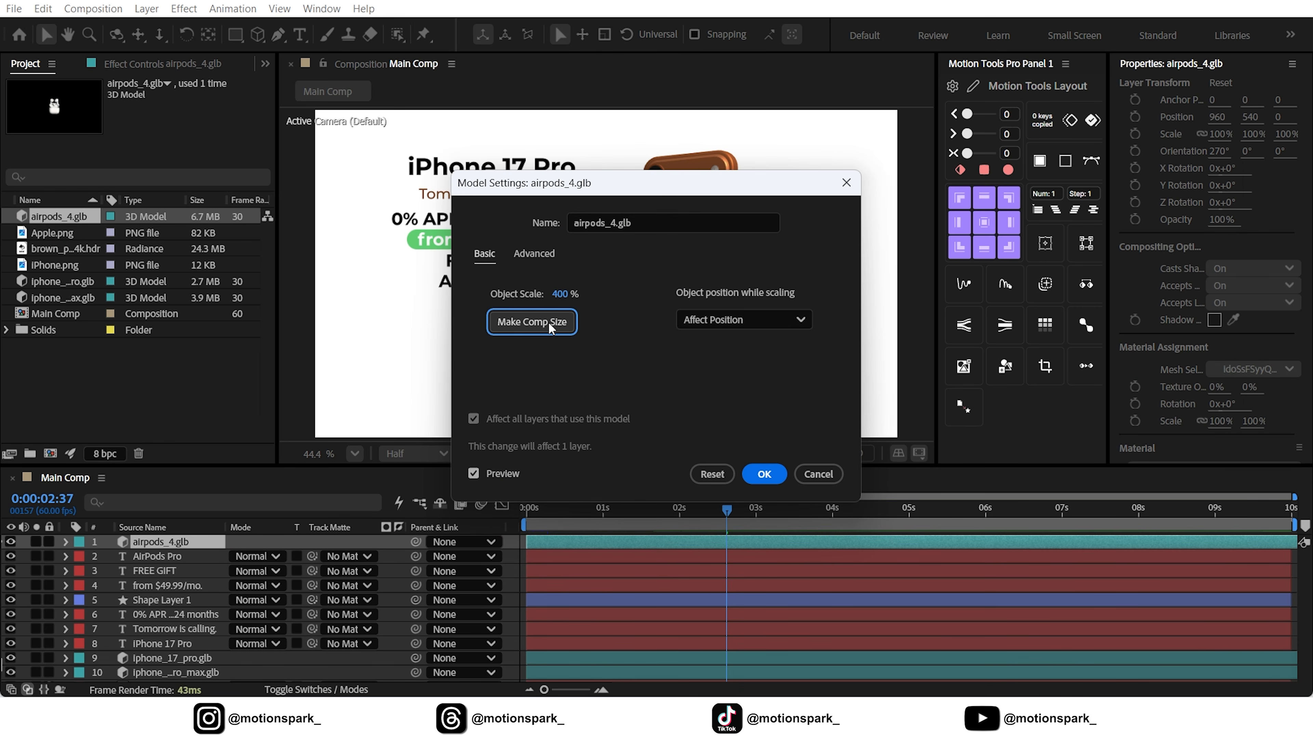
left_click(764, 474)
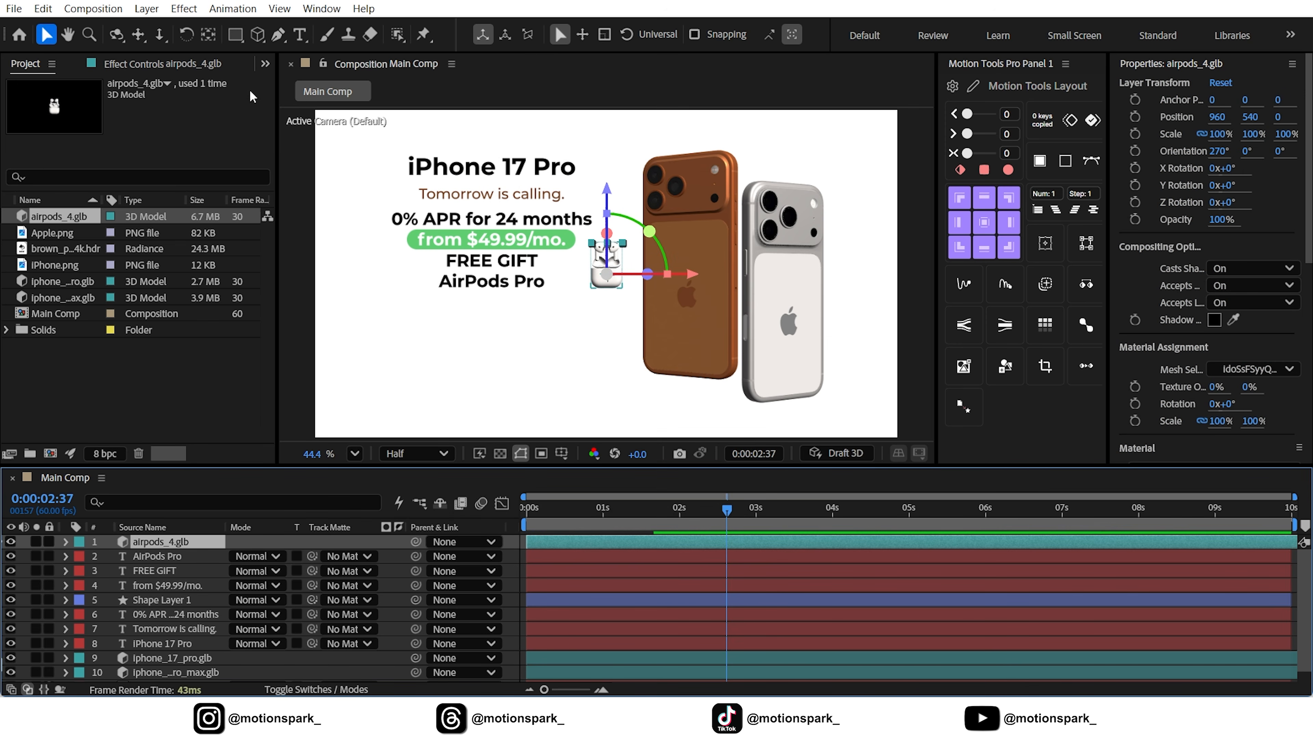
Center the AirPods model's anchor point and move the model beneath the "AirPods Pro" text, at about X 587, Y 697
double_click(209, 35)
left_click(47, 36)
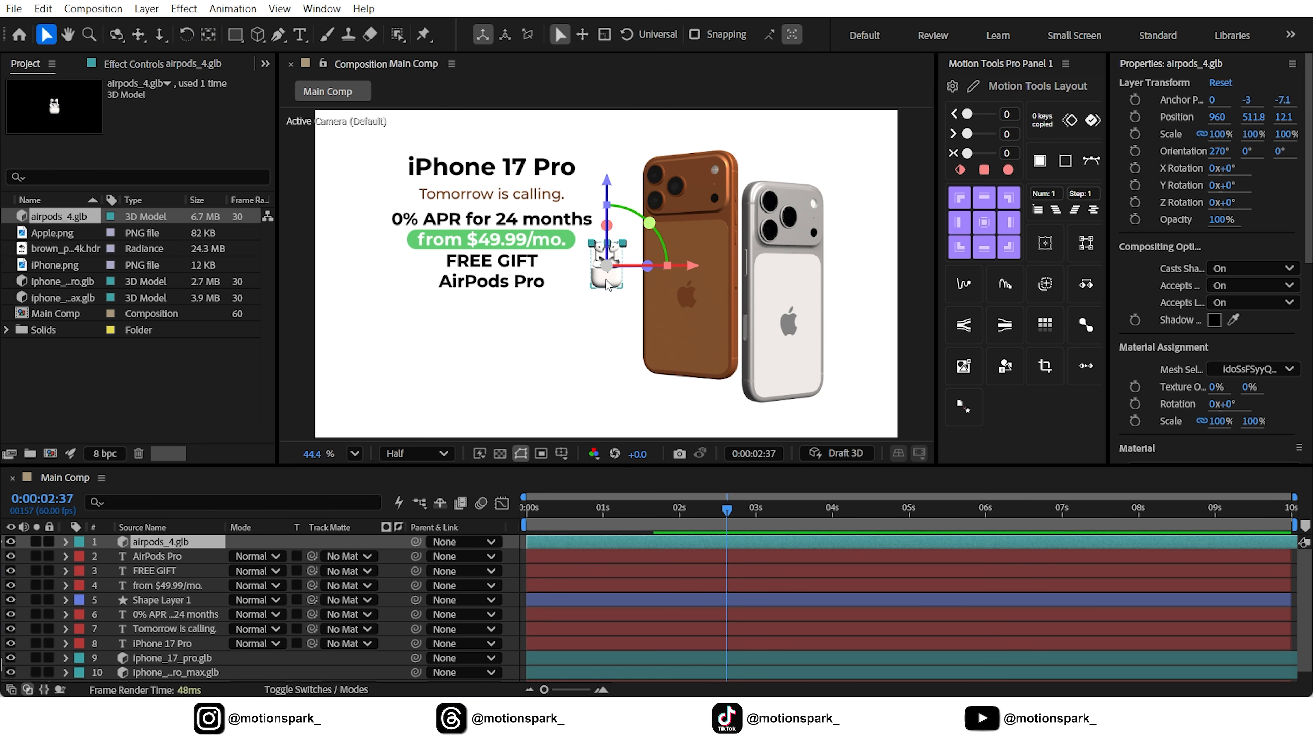
left_click_drag(605, 279, 492, 335)
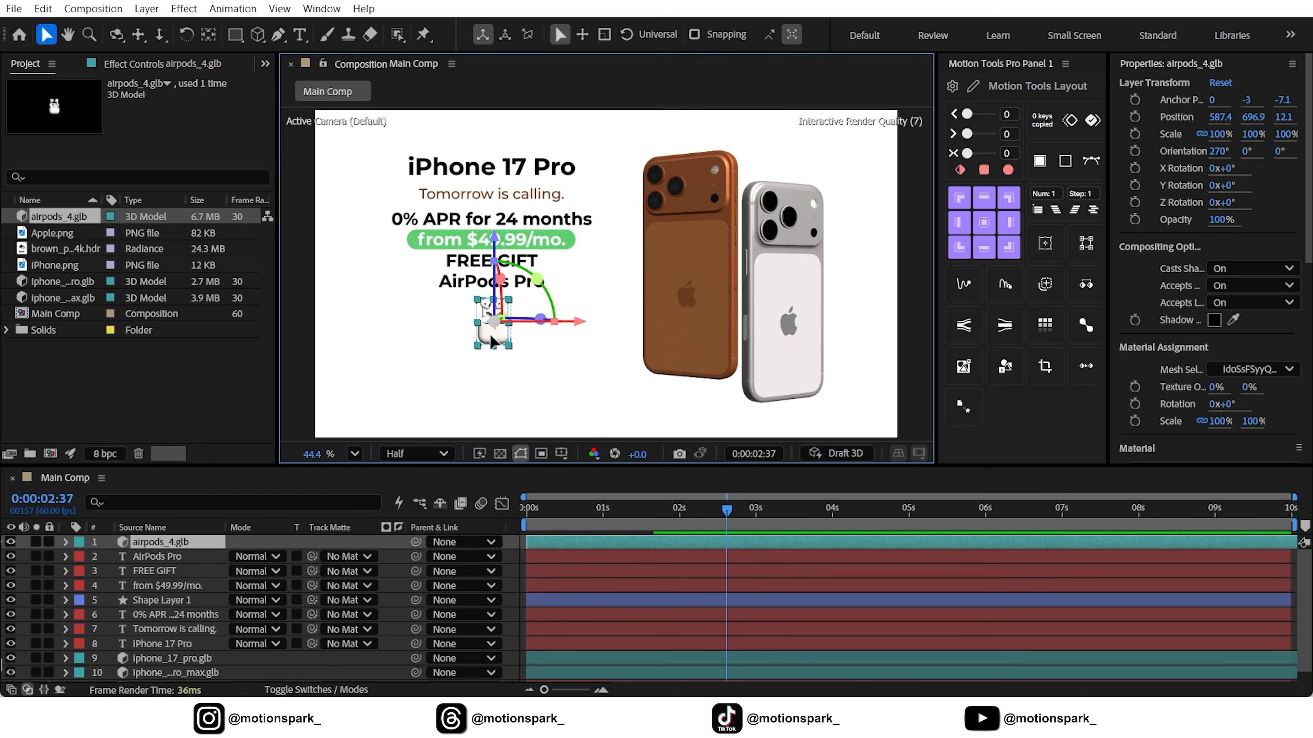
Set the AirPods model layer's scale to 167%
left_click(162, 541)
key("s")
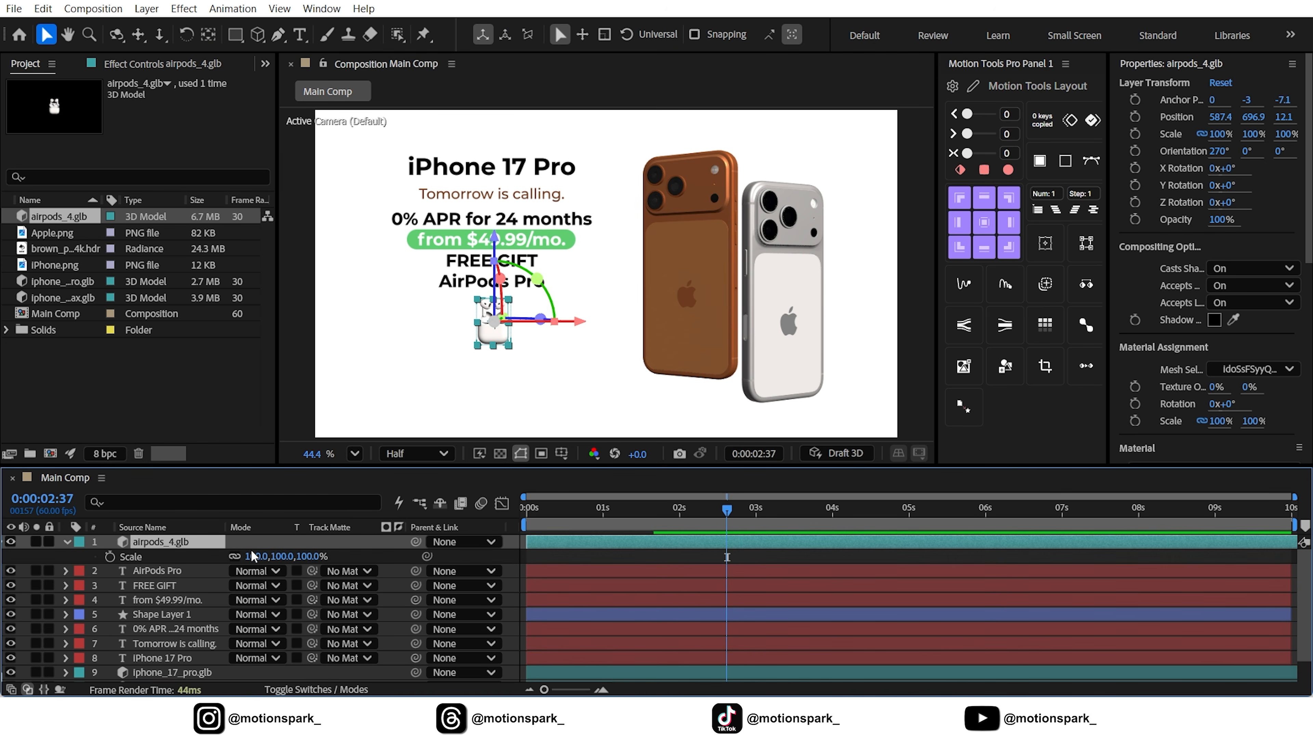
left_click(258, 555)
type("167")
key("Return")
left_click(201, 547)
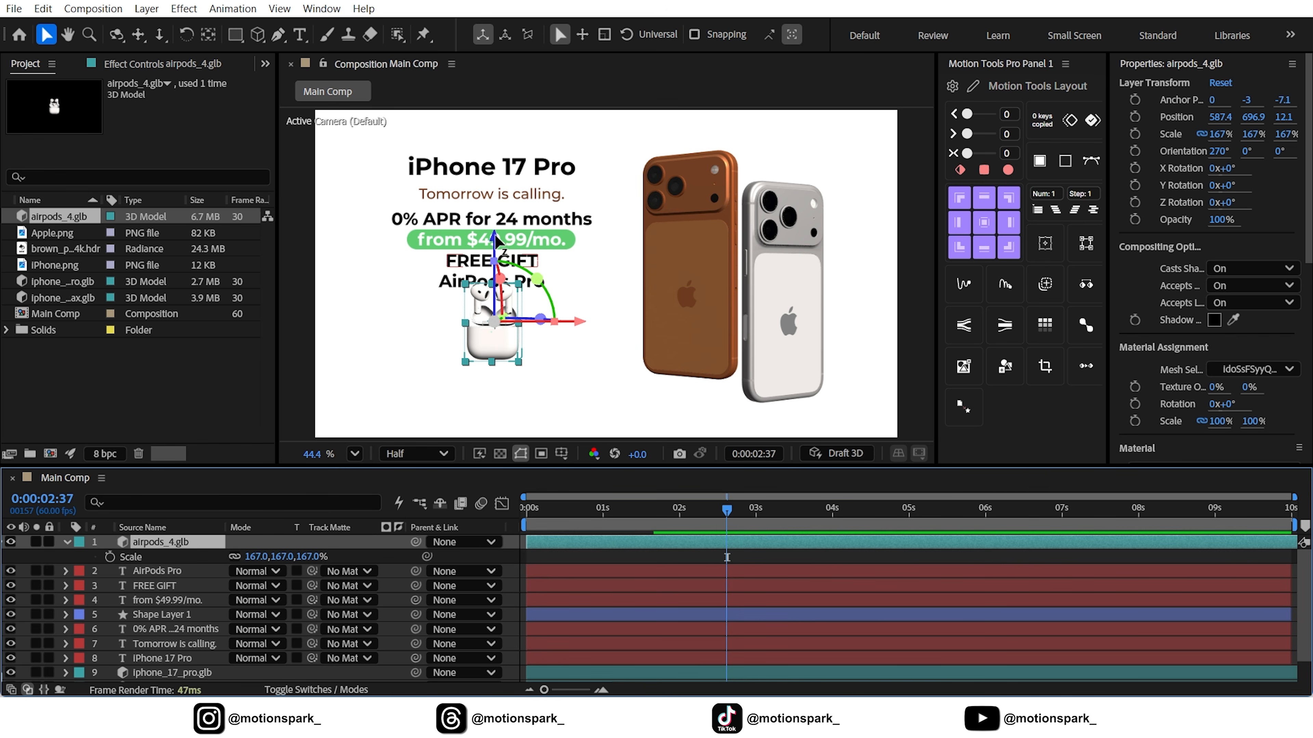
Lower the AirPods model to about Y 776 so it clears the "AirPods Pro" text, and deselect it
left_click_drag(495, 241, 495, 260)
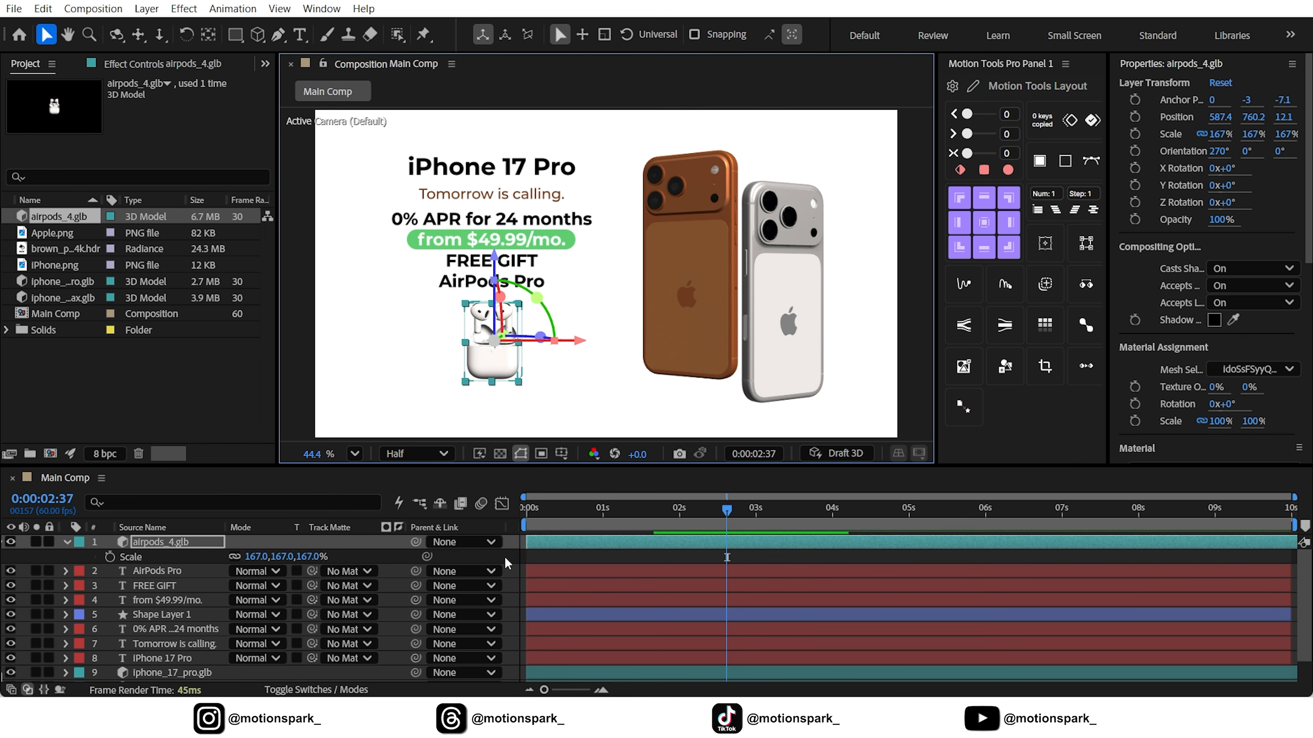
key("s")
scroll(526, 266, "up", 4)
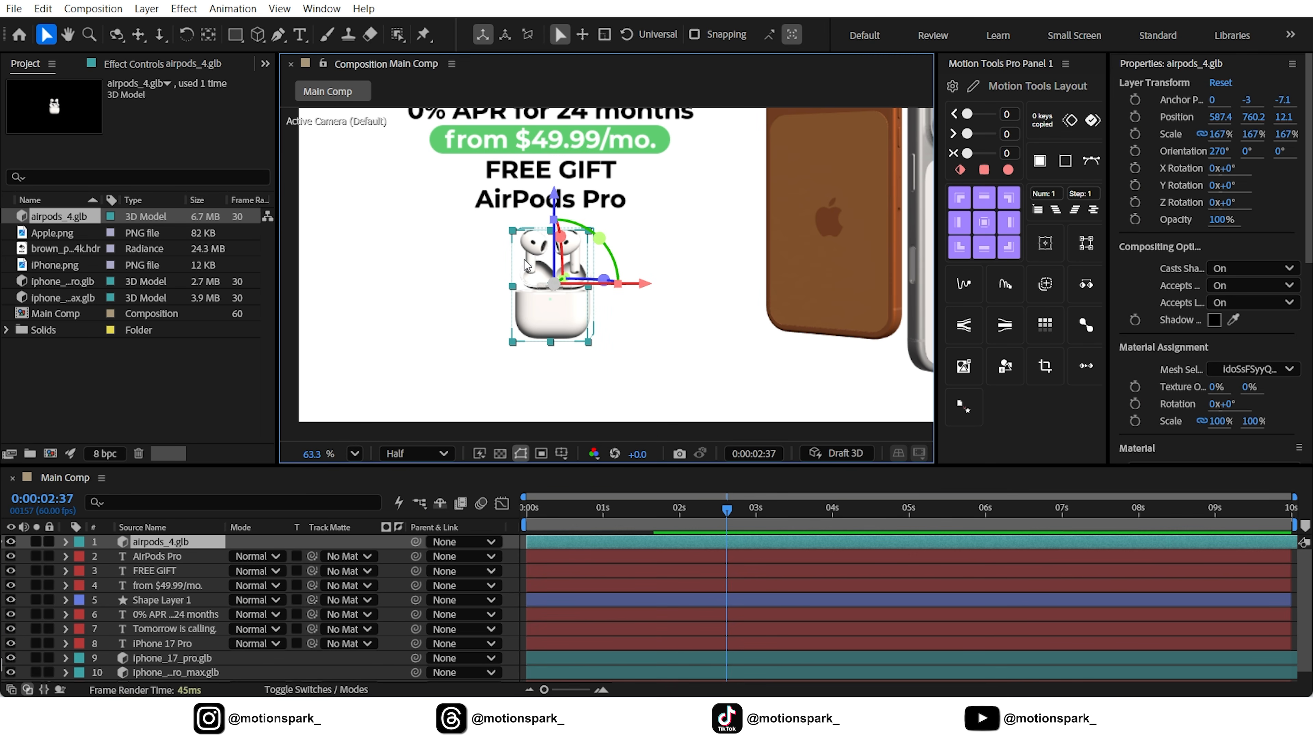
left_click_drag(558, 308, 558, 316)
left_click(354, 454)
left_click(380, 109)
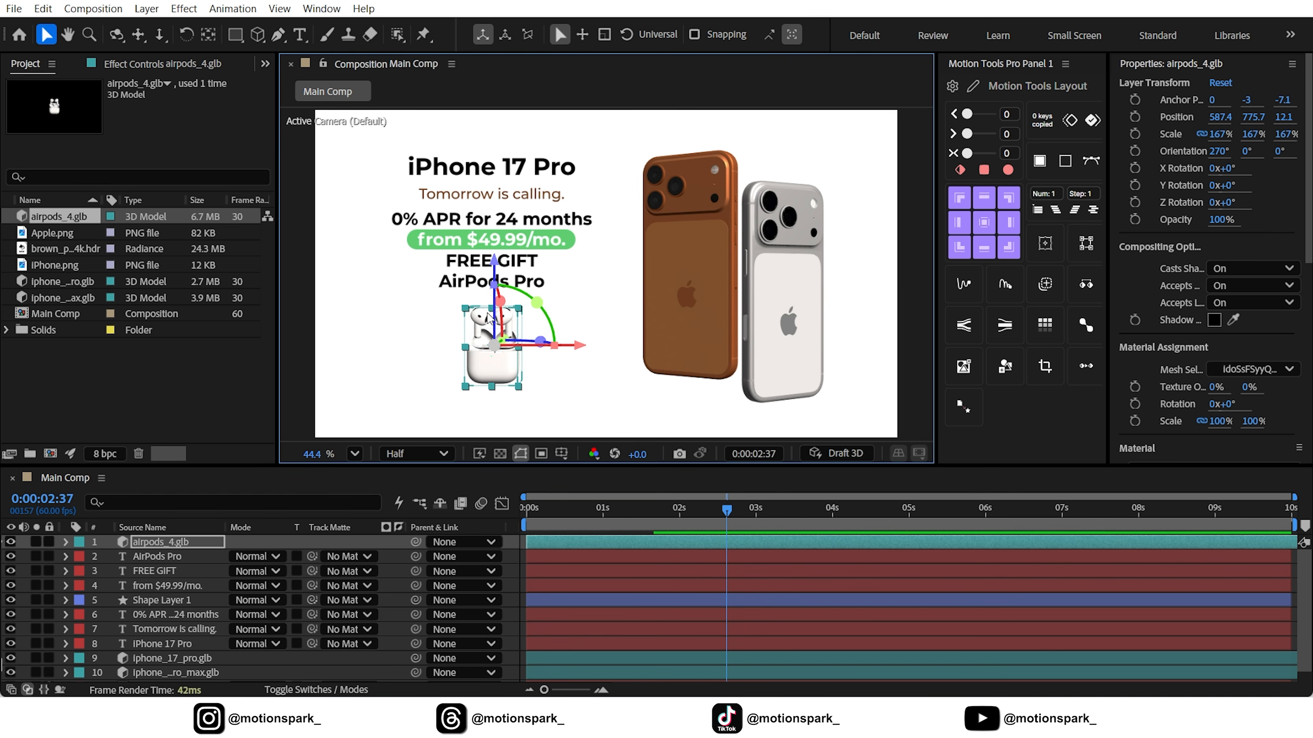
left_click(505, 568)
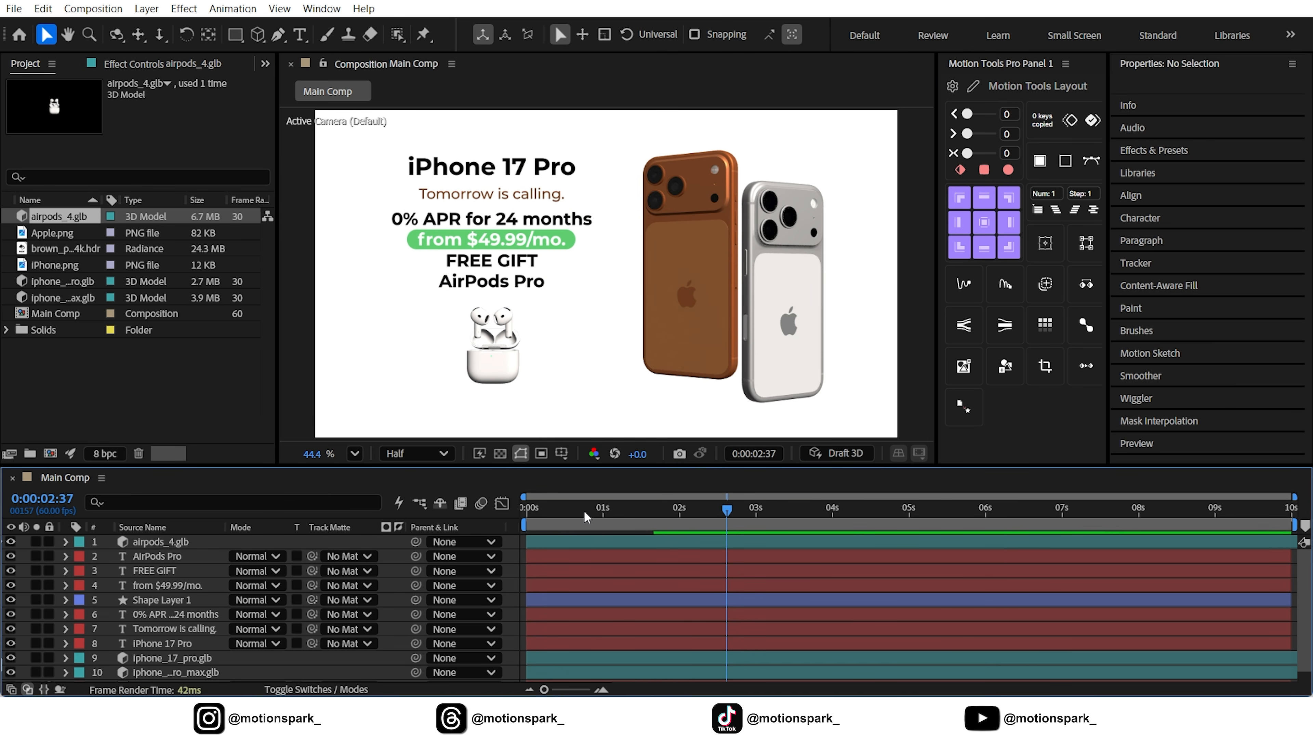
Set up the Rectangle tool with no stroke and a black 000000 fill
left_click(236, 35)
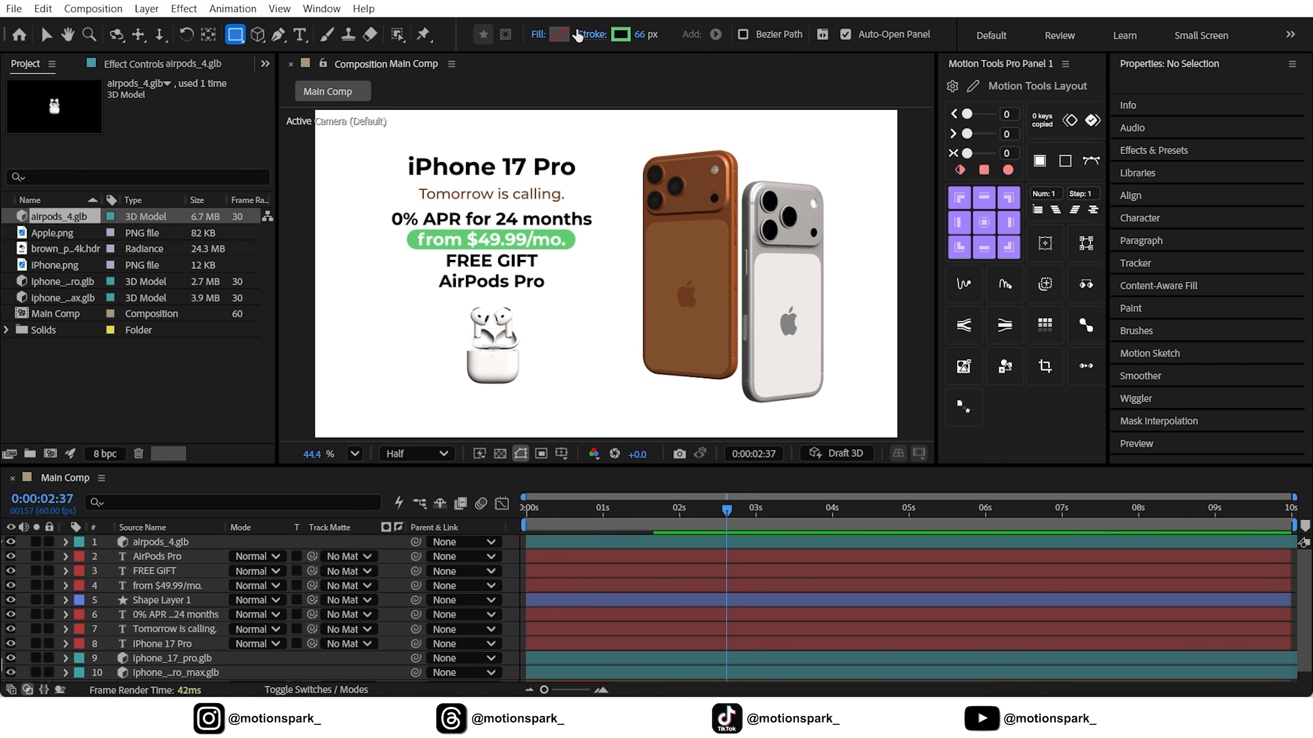
left_click(578, 35)
left_click(566, 313)
left_click(674, 405)
left_click(558, 31)
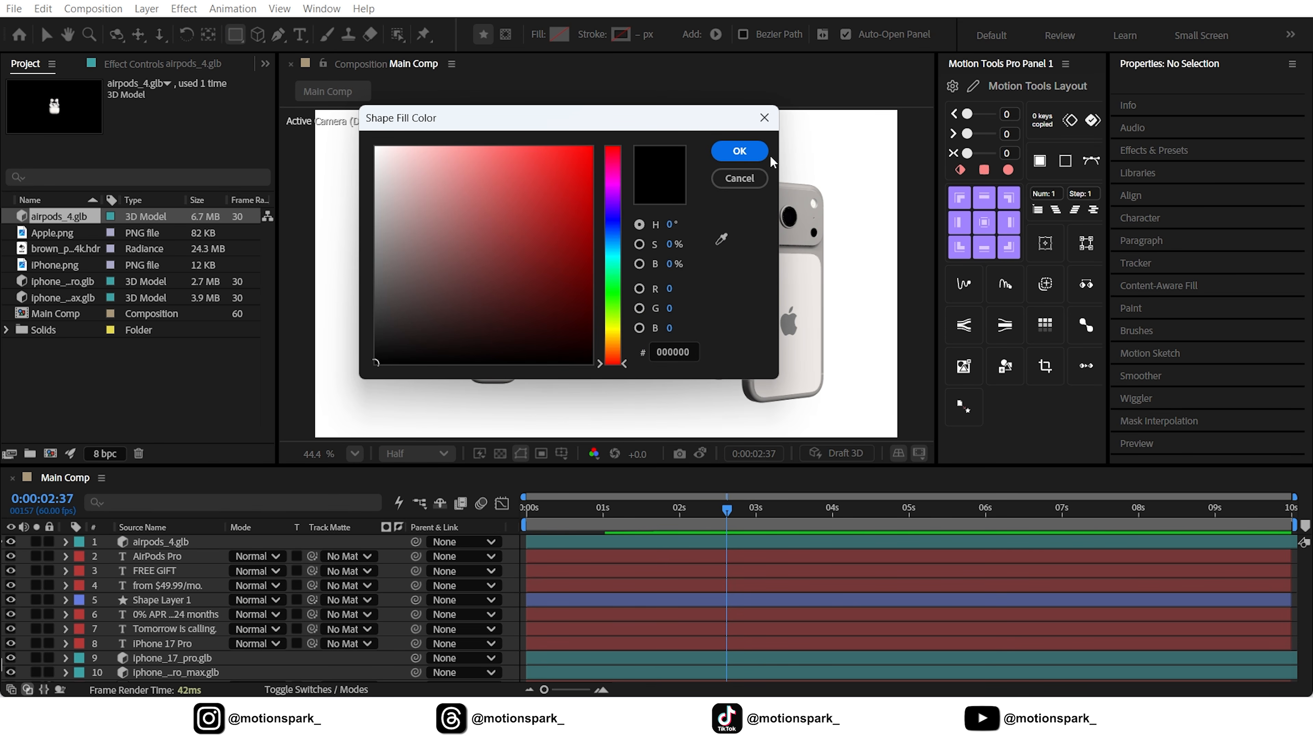
left_click(753, 153)
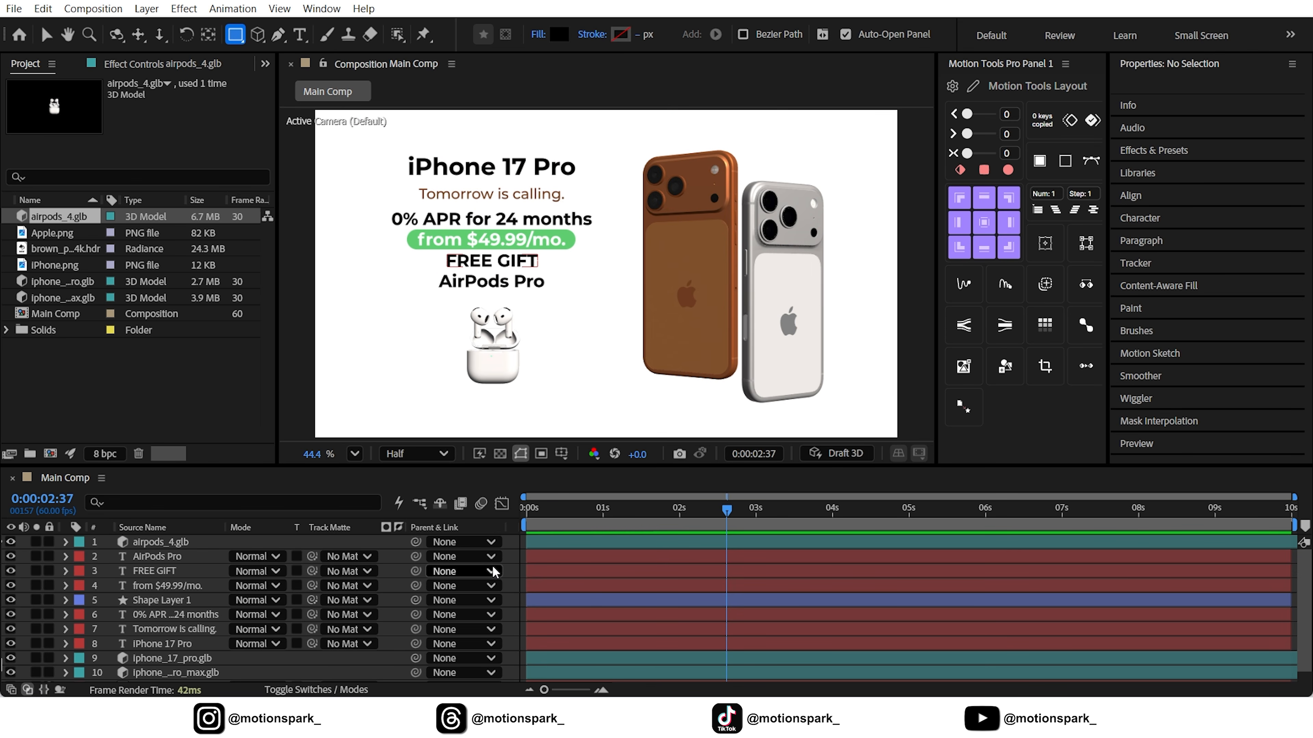
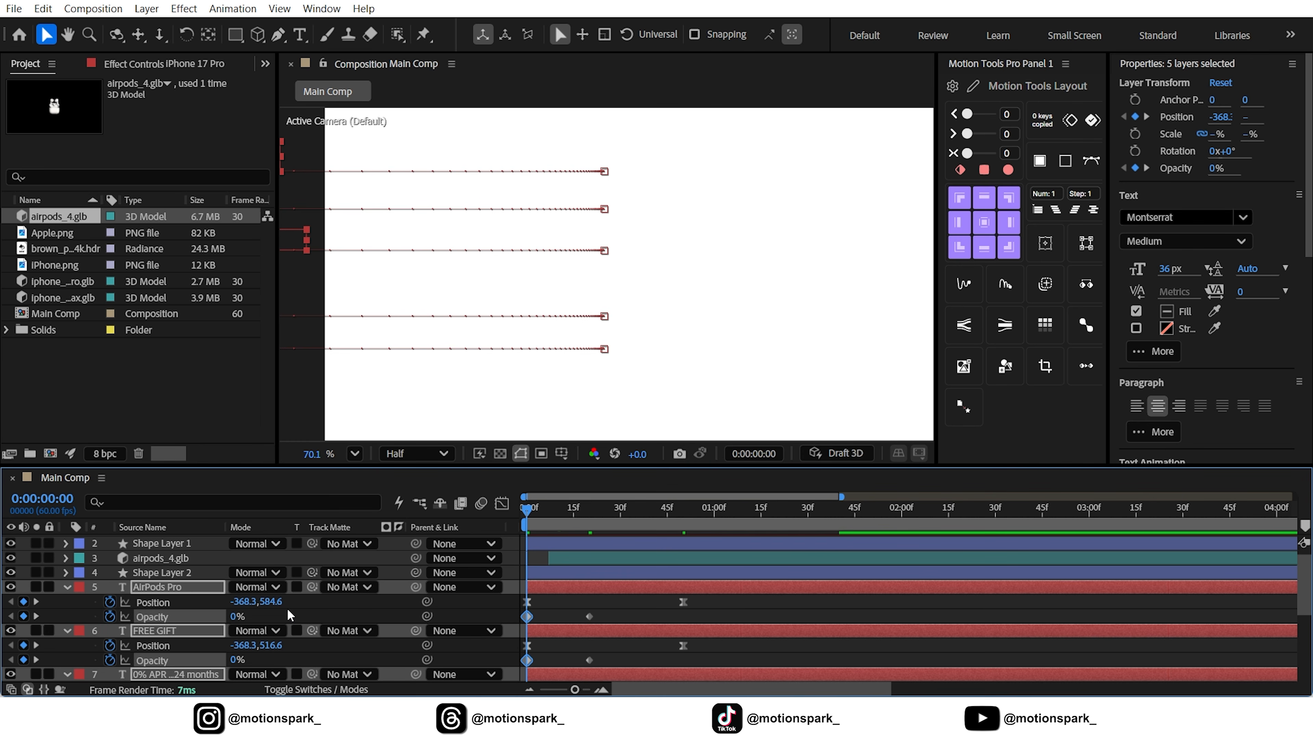
Apply Easy Ease to the Opacity keyframes of the five text layers and shift those keyframes about 2 frames later
left_click(312, 622)
left_click(157, 620)
left_click(159, 659, "ctrl")
scroll(161, 660, "down", 2)
left_click(160, 660, "ctrl")
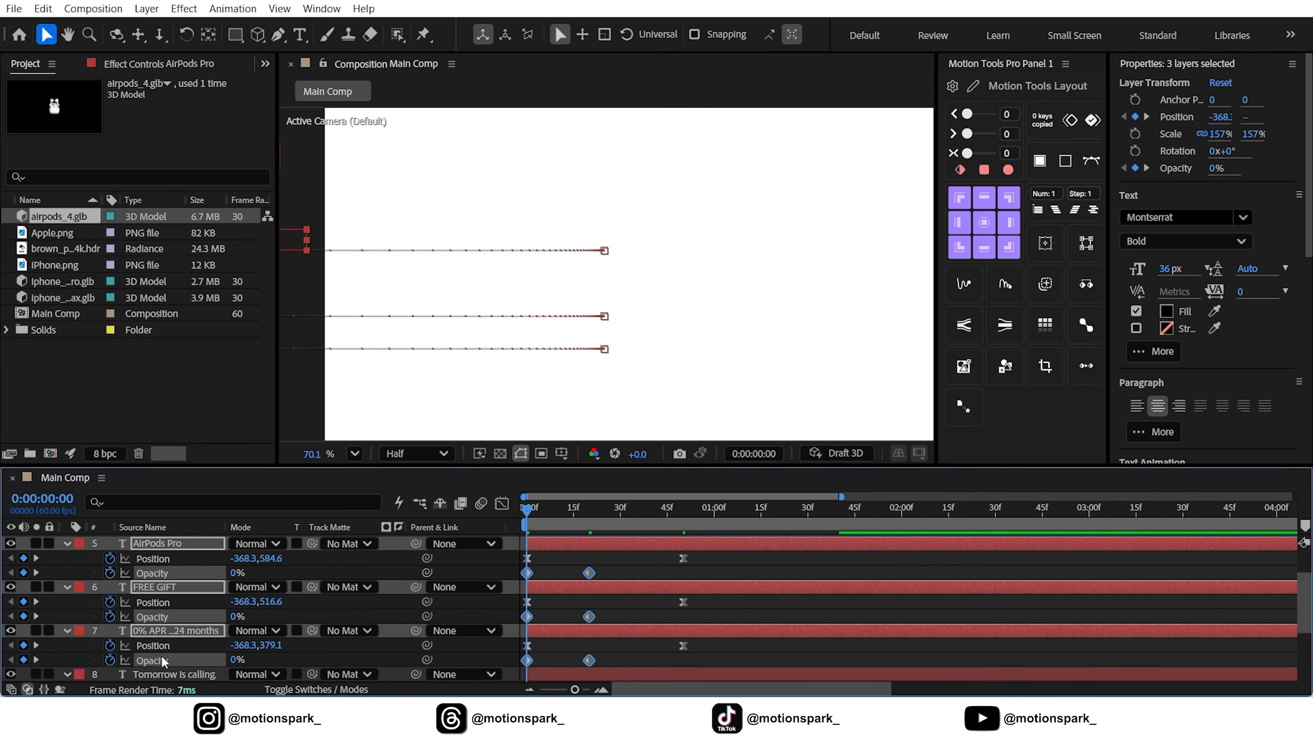
scroll(161, 661, "down", 2)
left_click(160, 662, "ctrl")
scroll(161, 662, "down", 2)
left_click(161, 663, "ctrl")
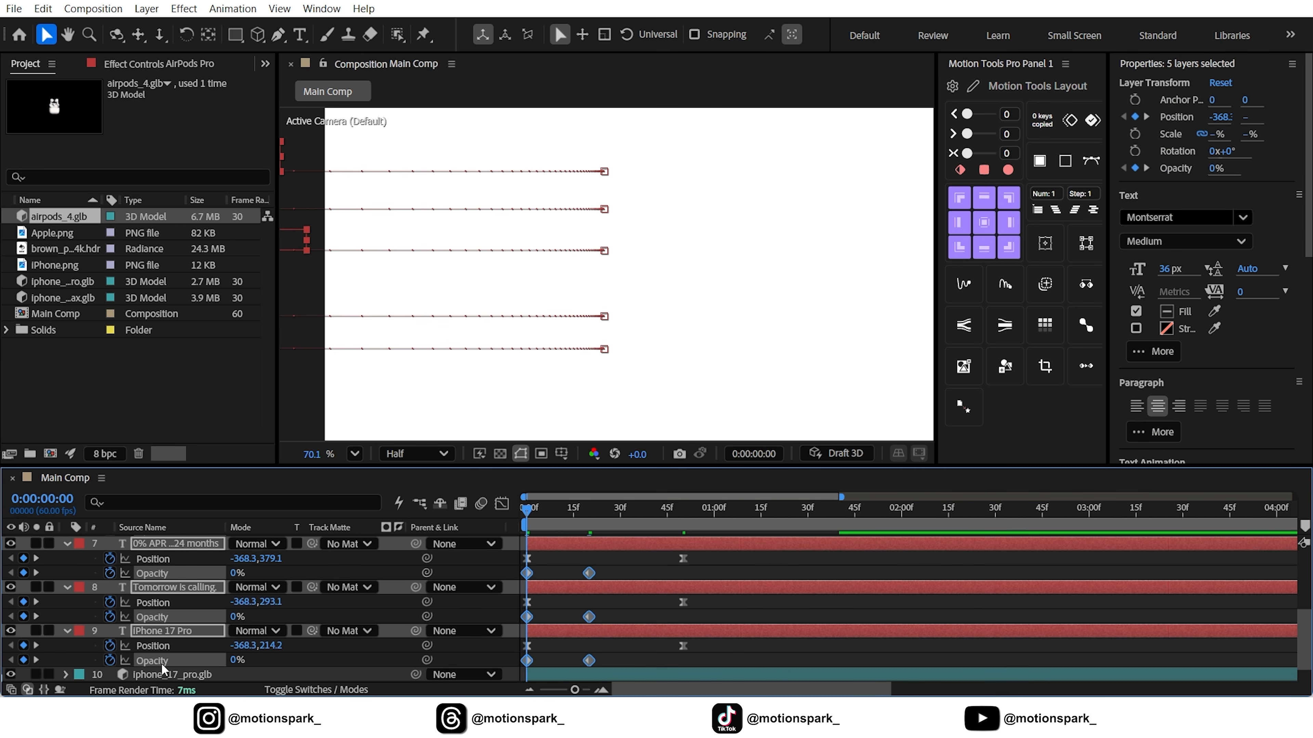
key("F9")
left_click_drag(531, 576, 537, 576)
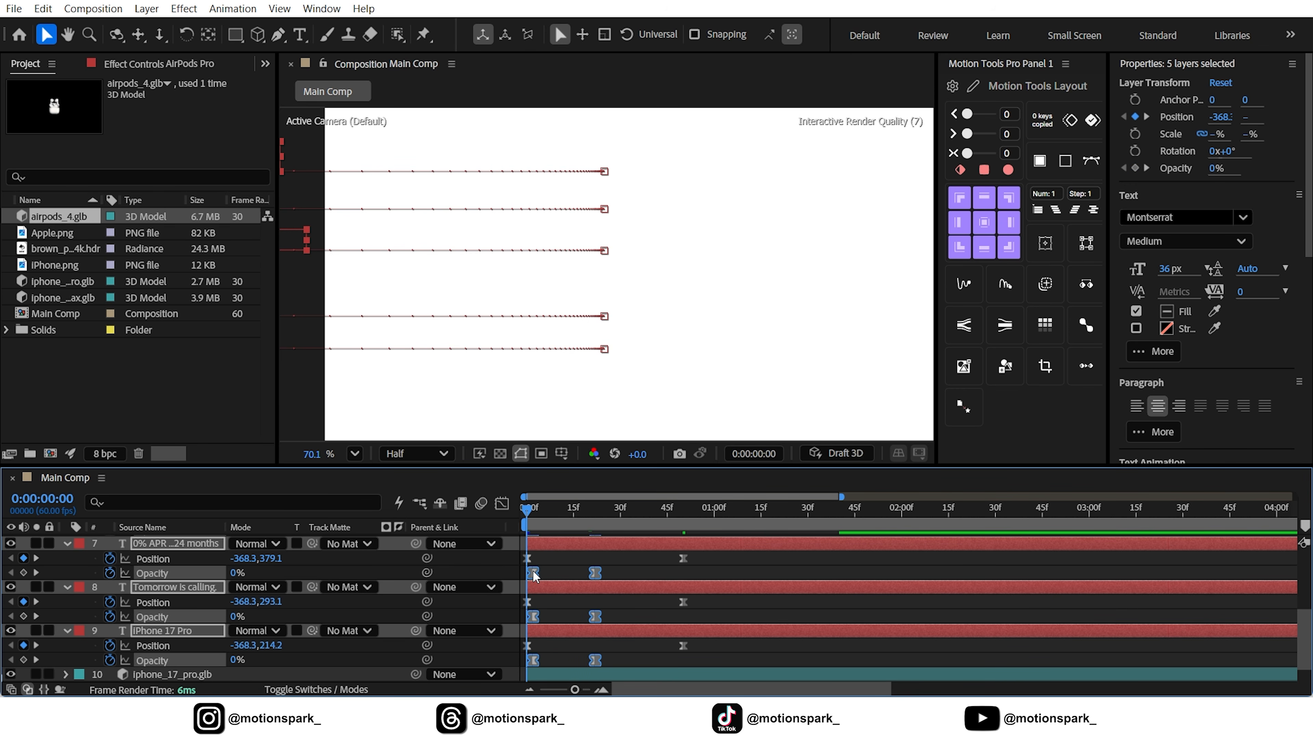
Collapse the five text layers and stagger their start times by 5 frames each, from "iPhone 17 Pro" up to "AirPods Pro"
left_click(68, 545)
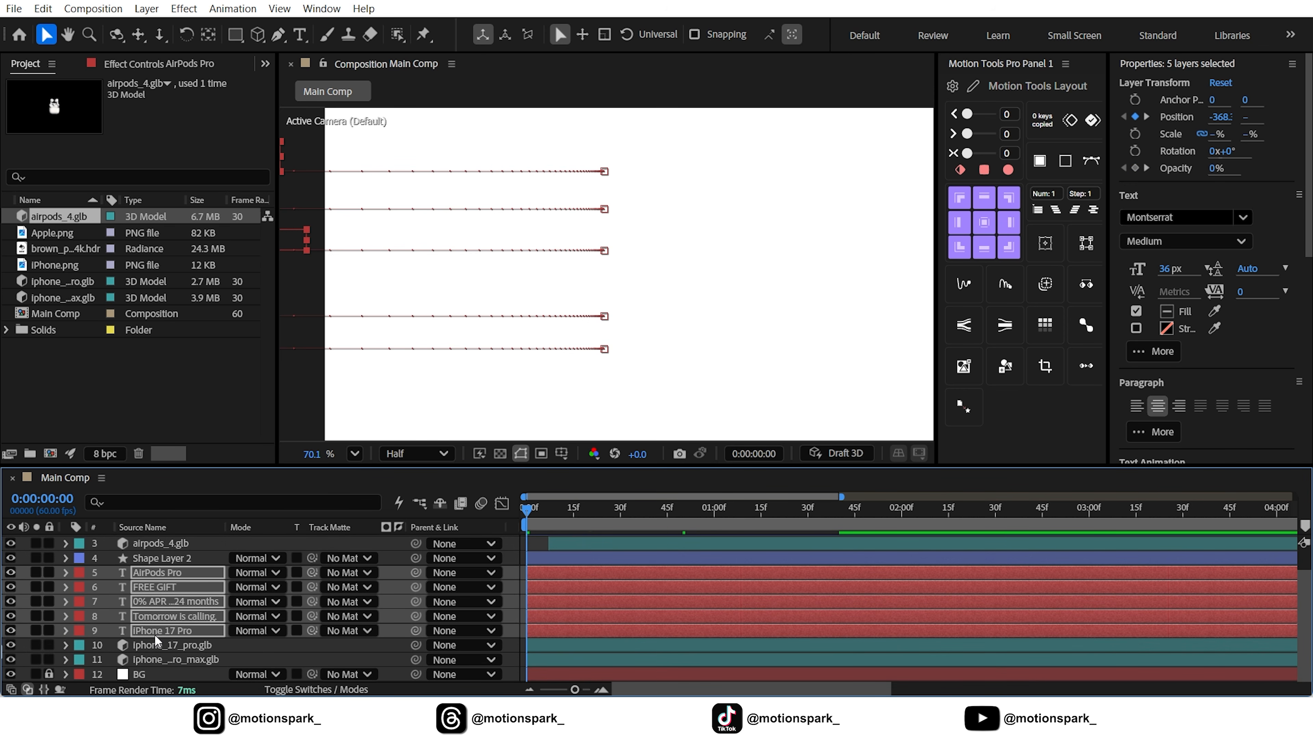
left_click(164, 573, "shift")
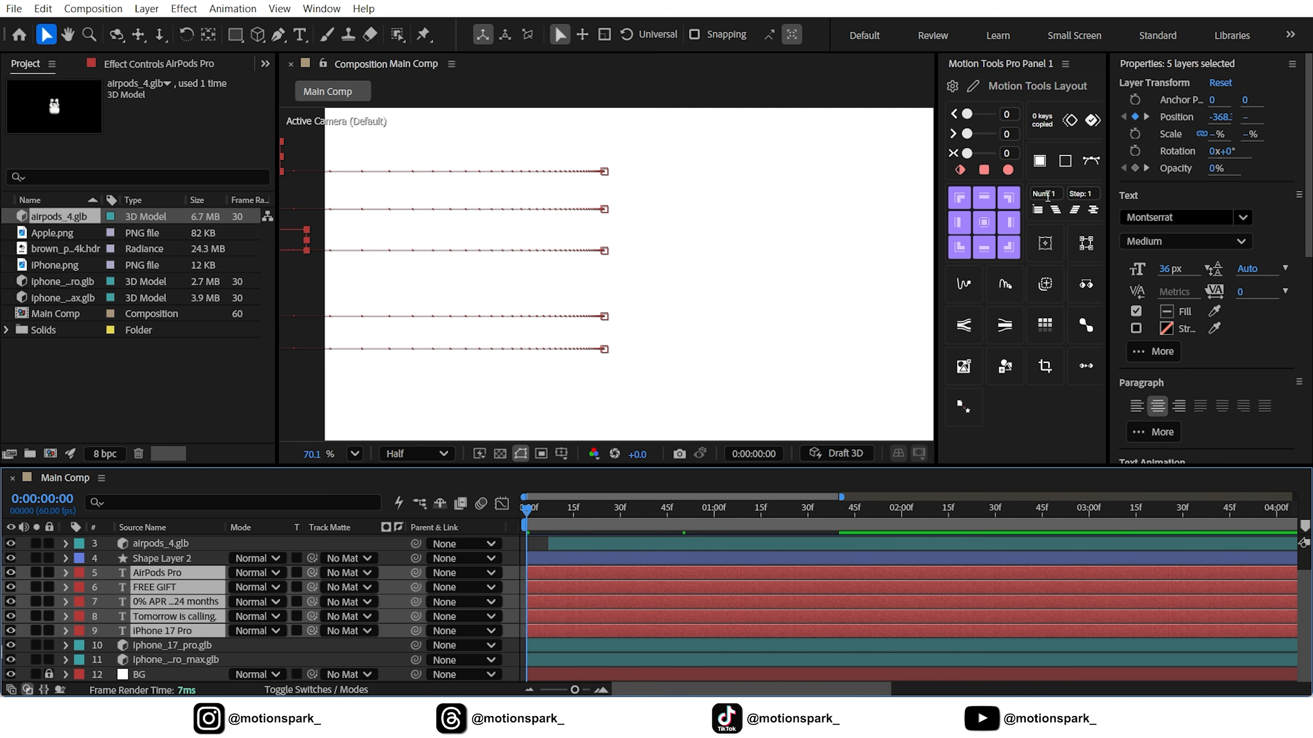
left_click(1046, 196)
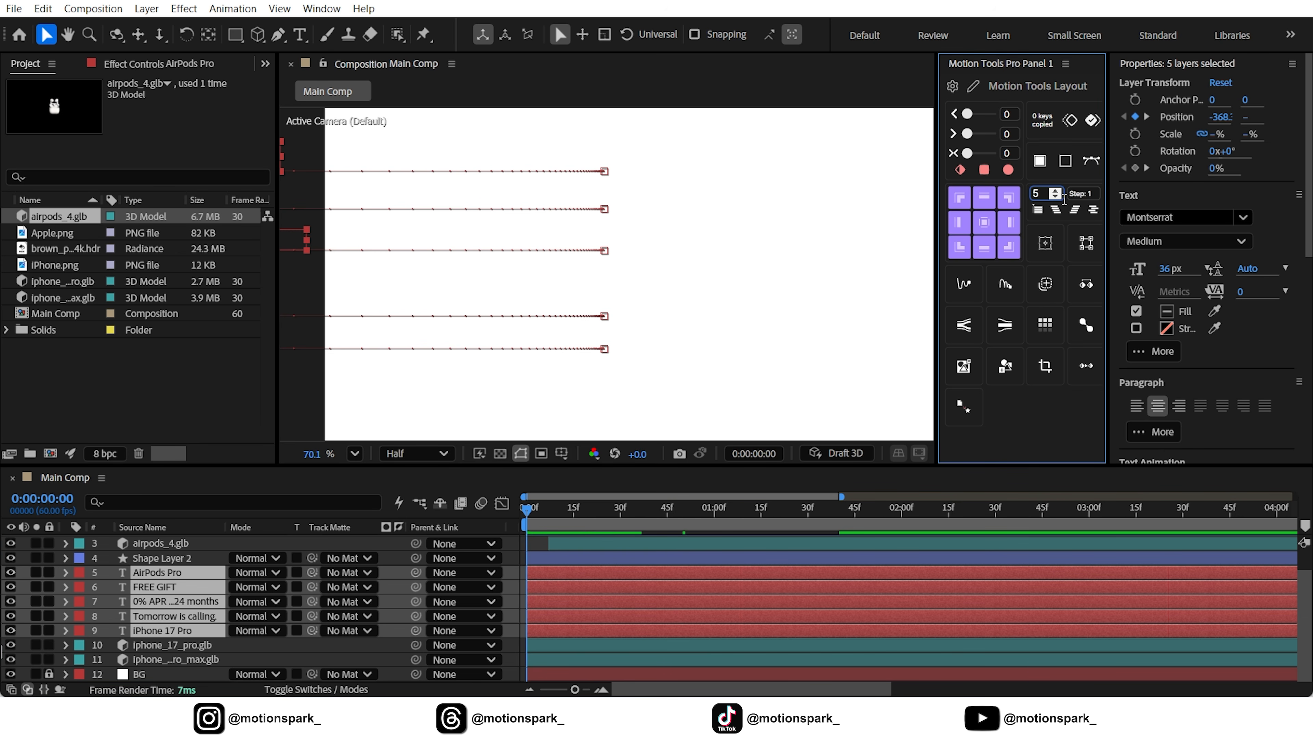
left_click(1075, 217)
left_click(413, 488)
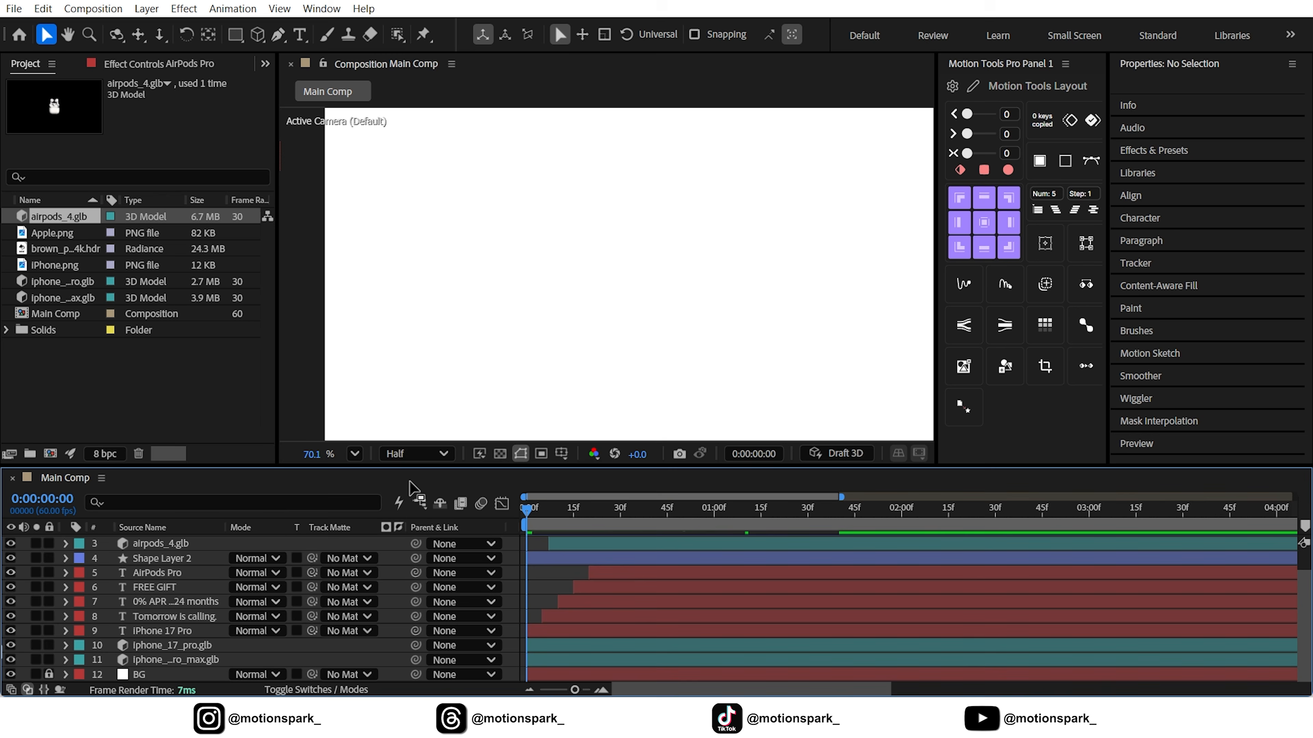
Fit the composition in the viewer and play back the staggered text animation
left_click(354, 458)
left_click(407, 143)
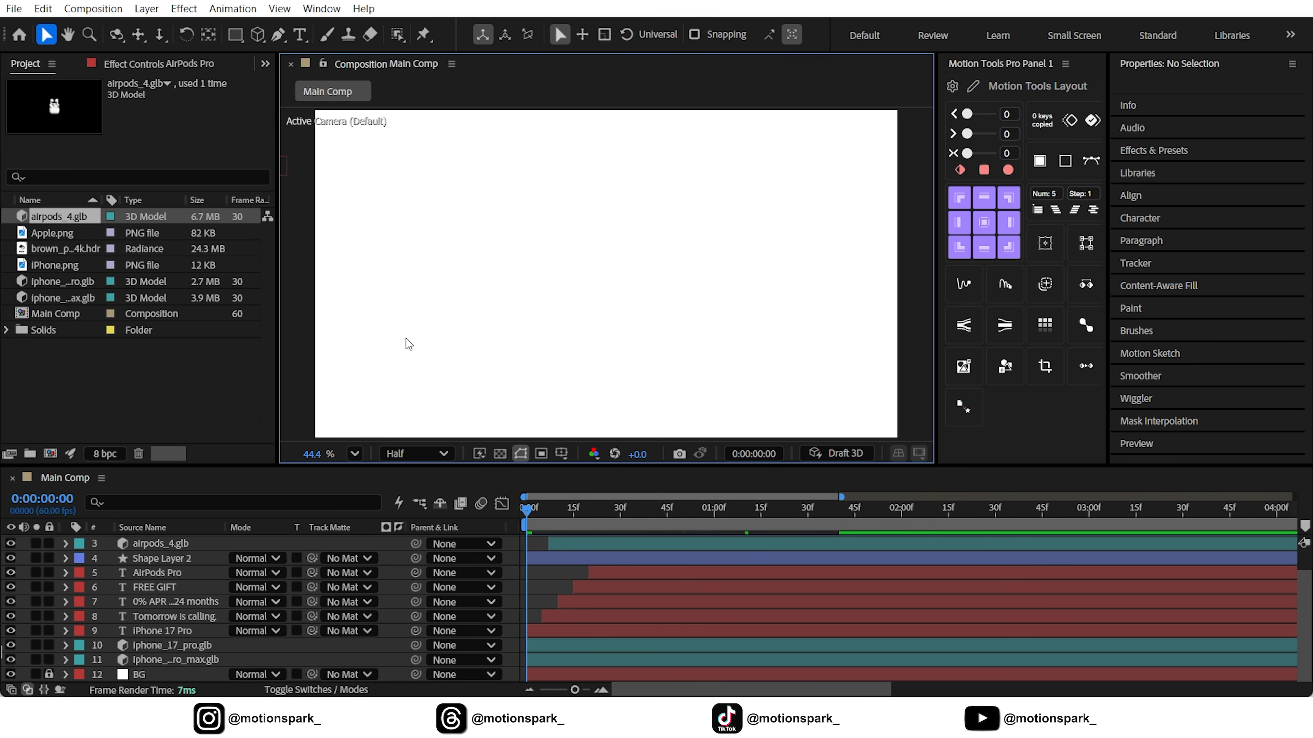
key("space")
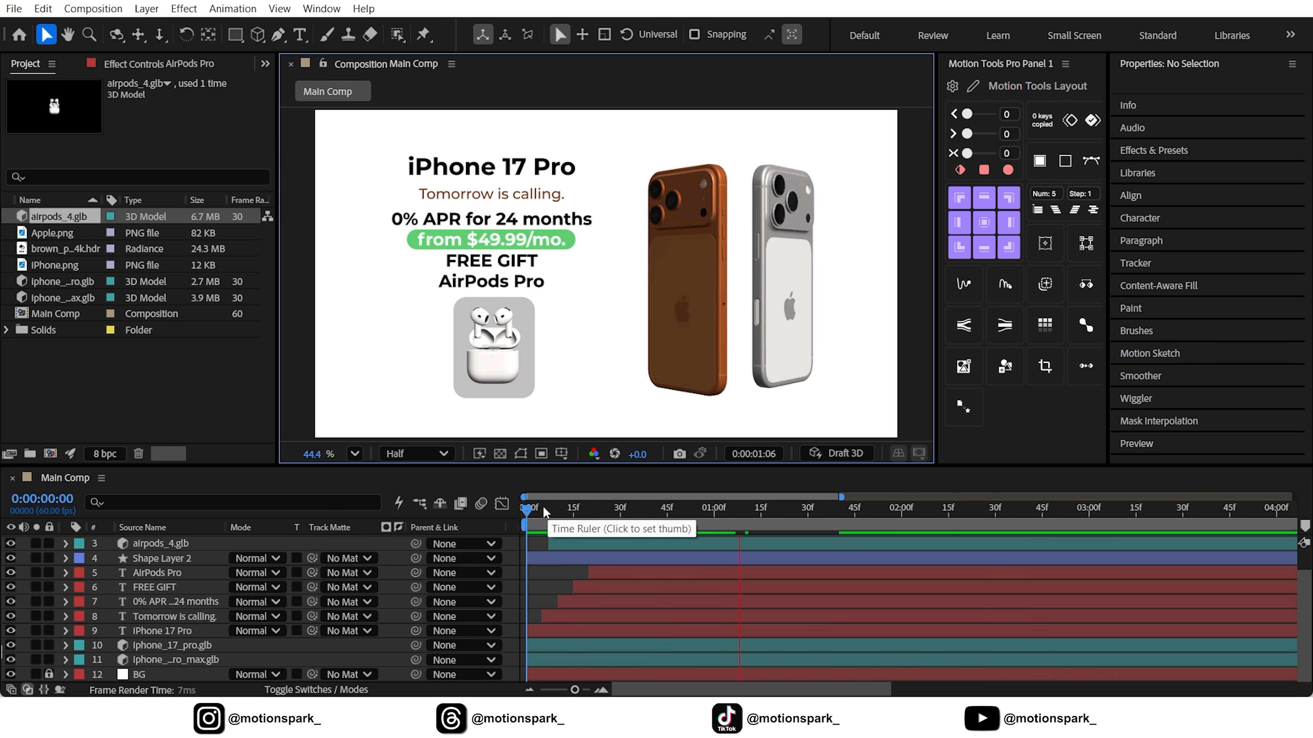
Shift the "from $49.99/mo." text and its green highlight, Shape Layer 1, to start at 0:00:00:35
left_click_drag(539, 515, 636, 525)
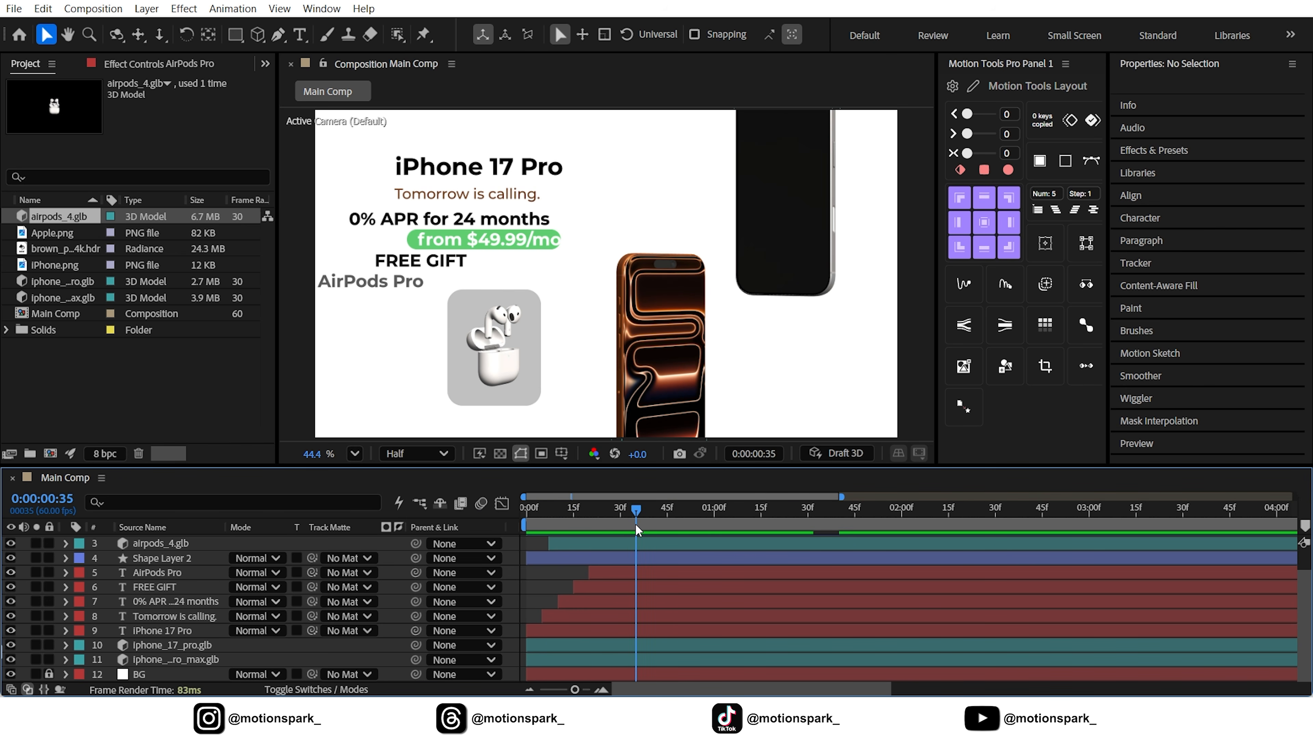
left_click(570, 560)
left_click(574, 545, "shift")
scroll(586, 566, "up", 2)
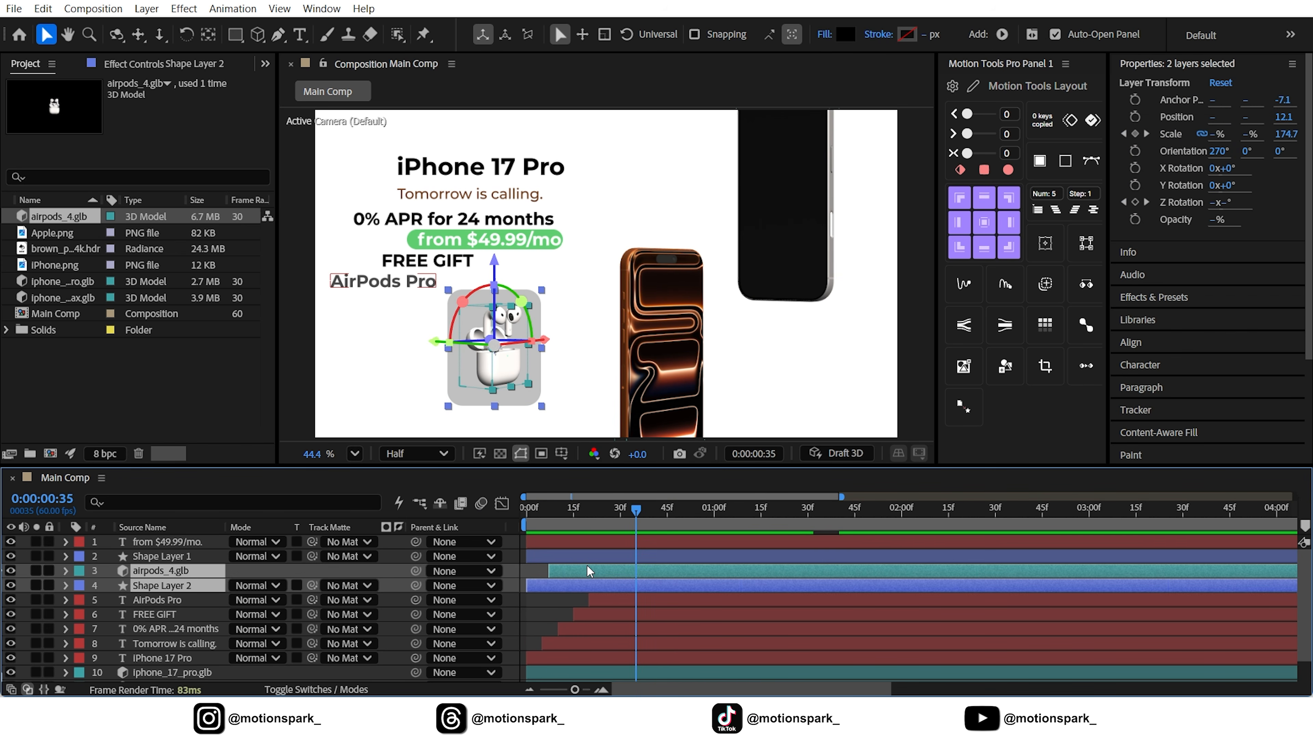
left_click(578, 556)
left_click(576, 545, "shift")
left_click_drag(560, 556, 672, 570)
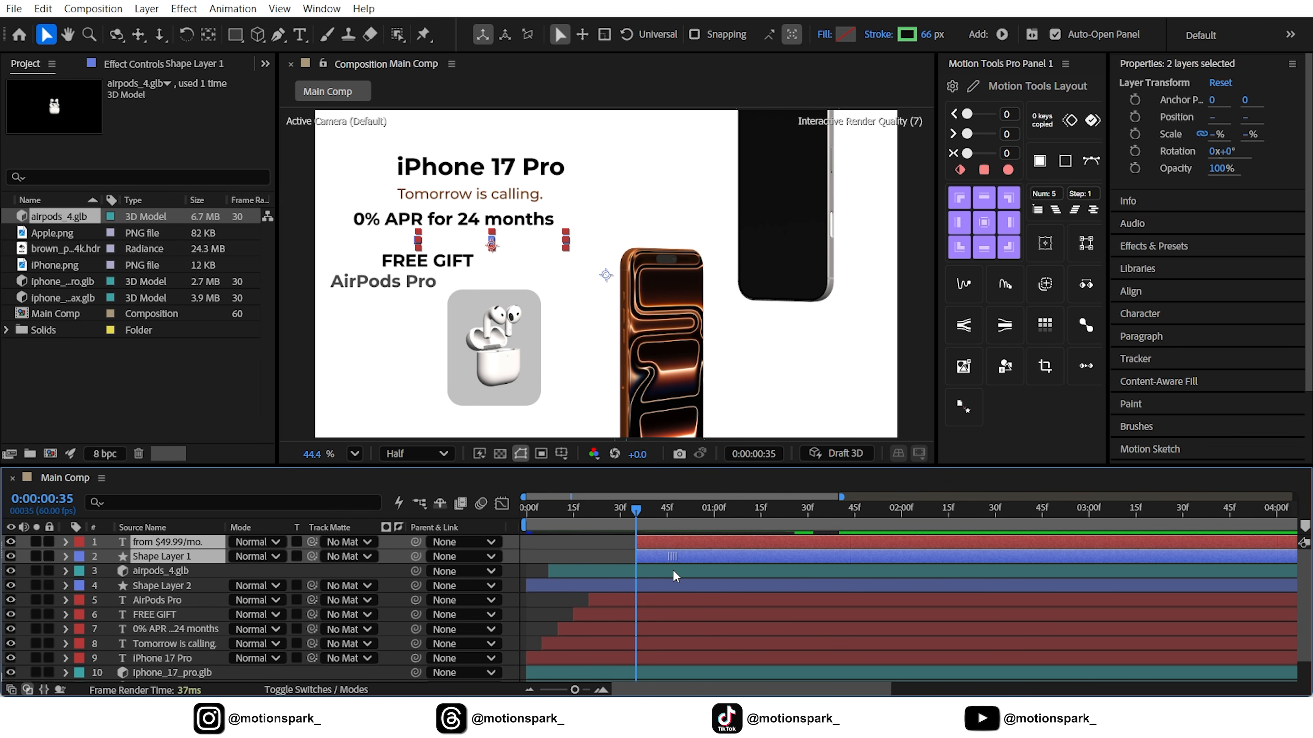
Play the animation from the beginning to check when the highlighted price enters
left_click_drag(593, 508, 525, 528)
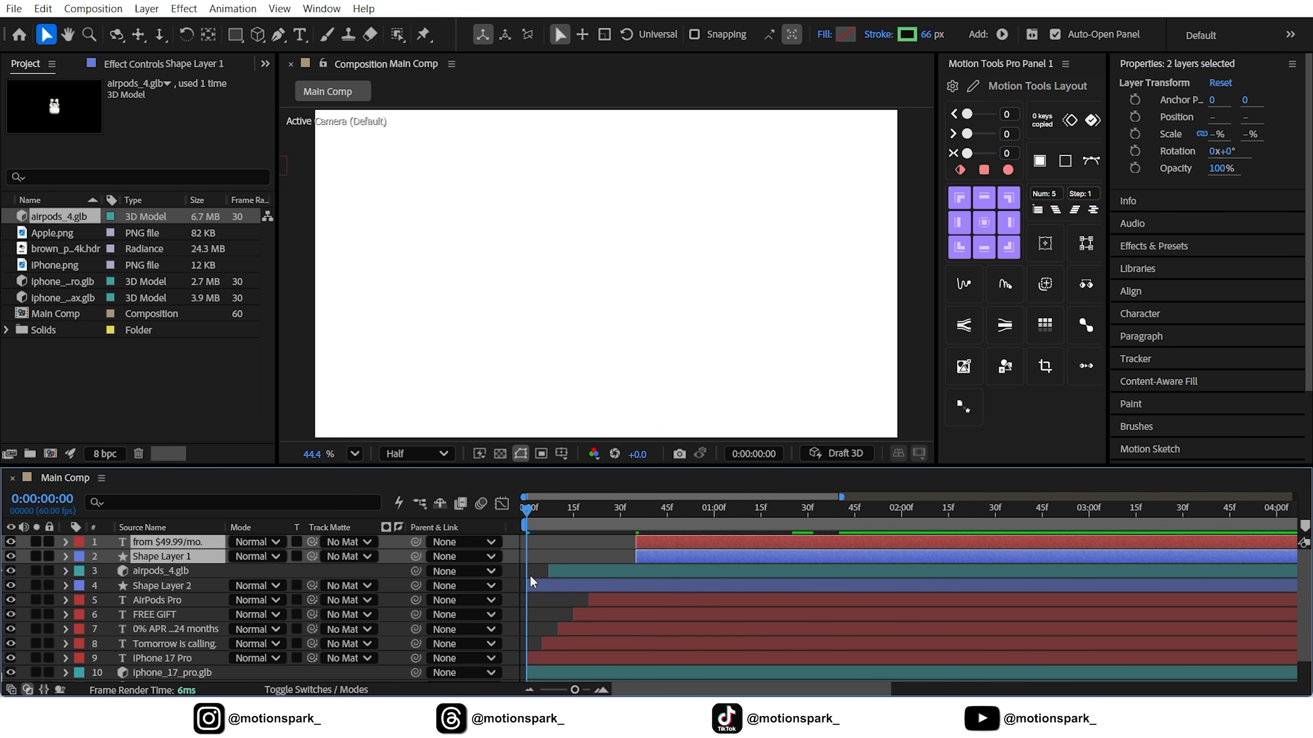
left_click(538, 605)
key("space")
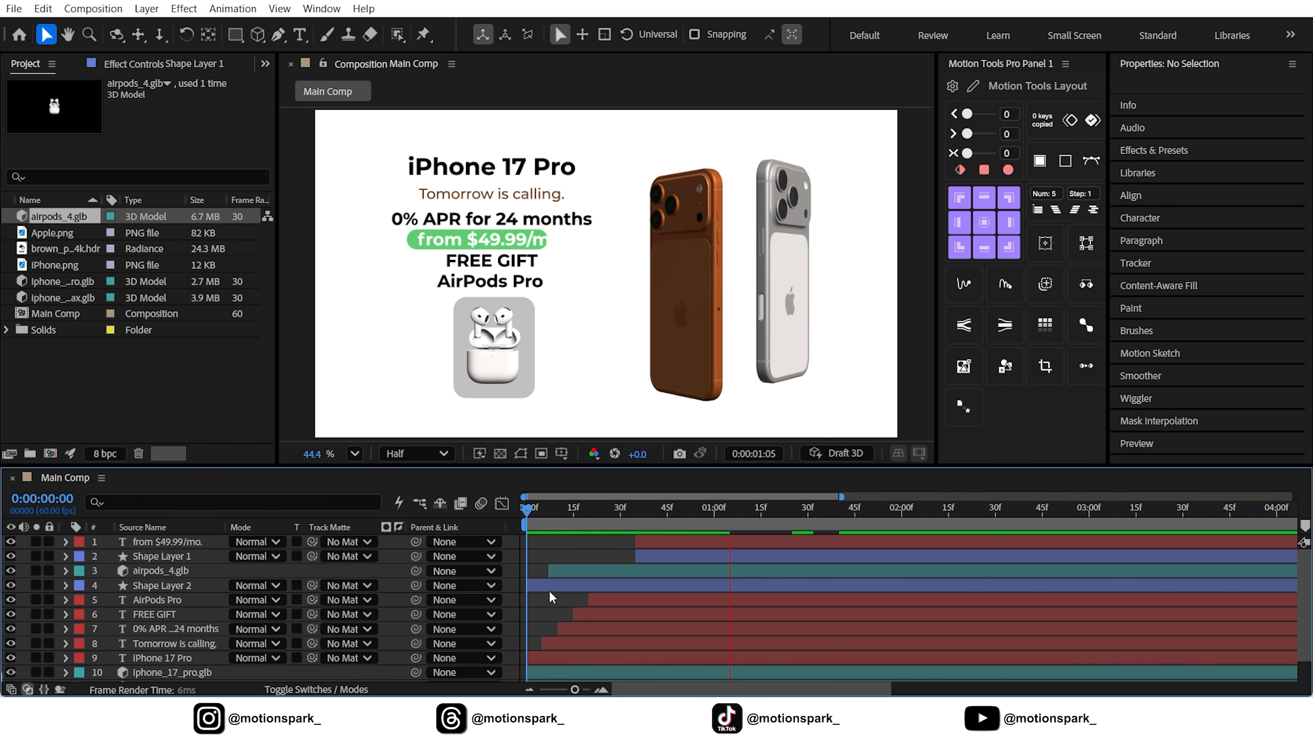
Shift the airpods_4.glb and Shape Layer 2 layers together about 39 frames later, keeping their mutual offset
left_click_drag(556, 506, 658, 526)
left_click(615, 572)
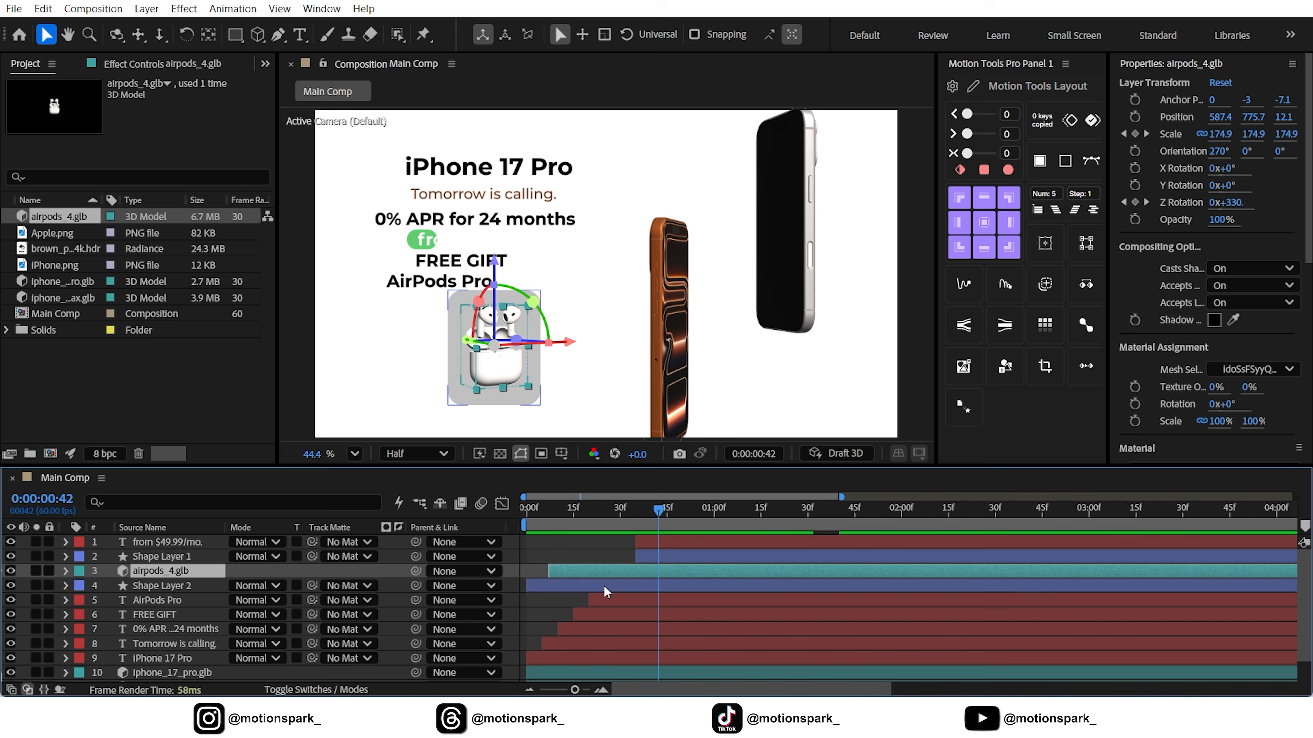
left_click(603, 584, "shift")
left_click_drag(553, 589, 669, 590)
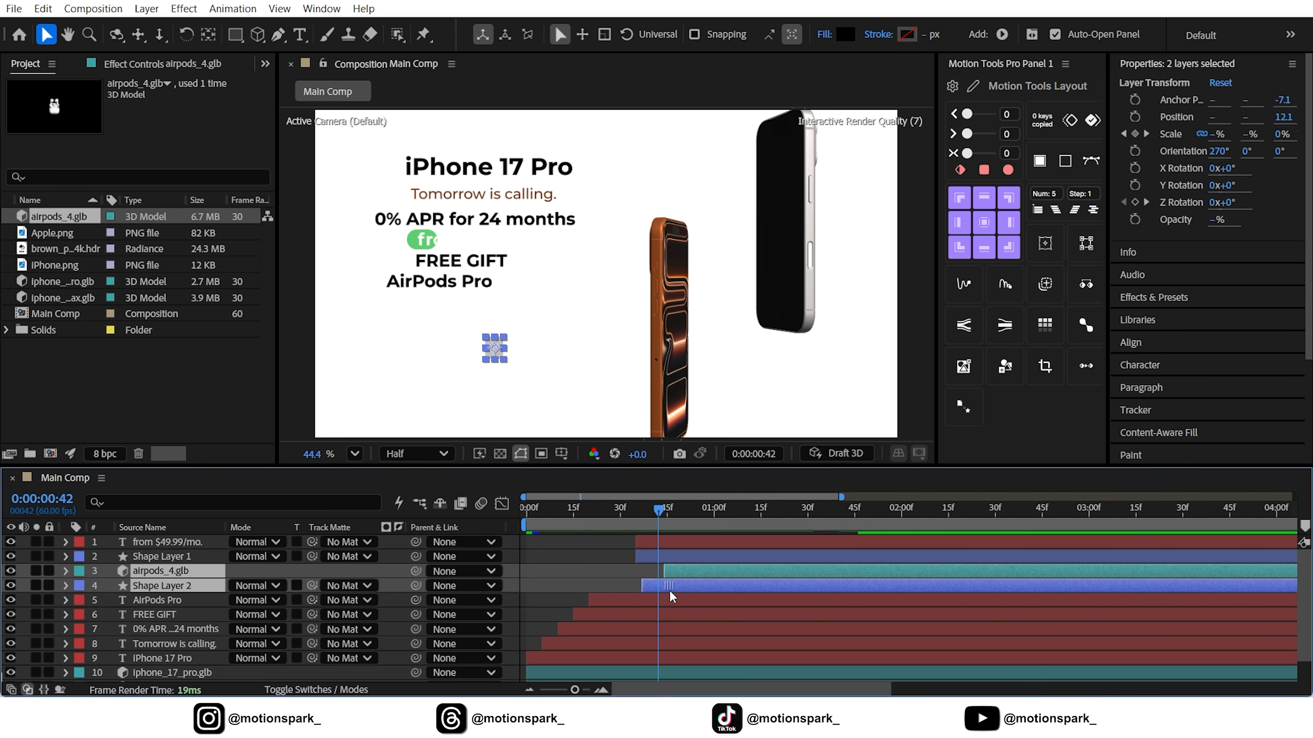
Play the animation from the beginning and scrub through it to check the timing of the AirPods and their background
left_click_drag(654, 514, 347, 551)
left_click(592, 555)
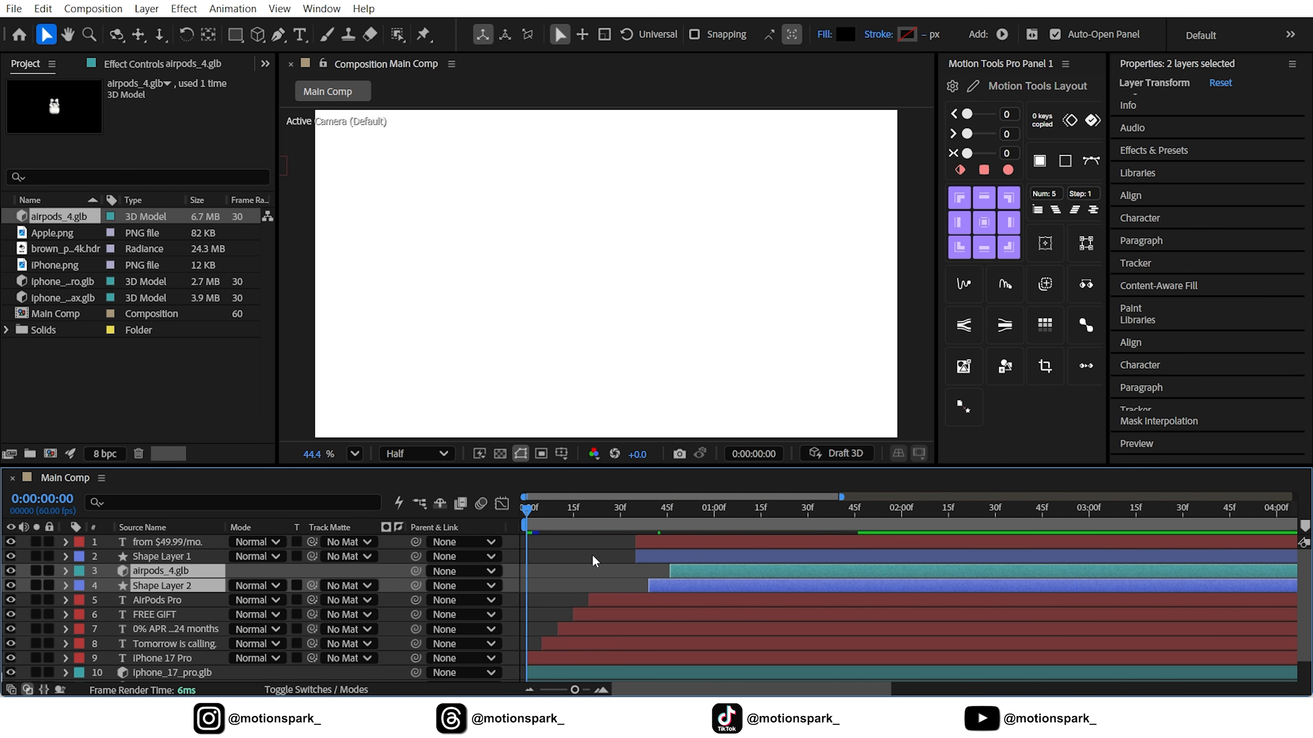
key("space")
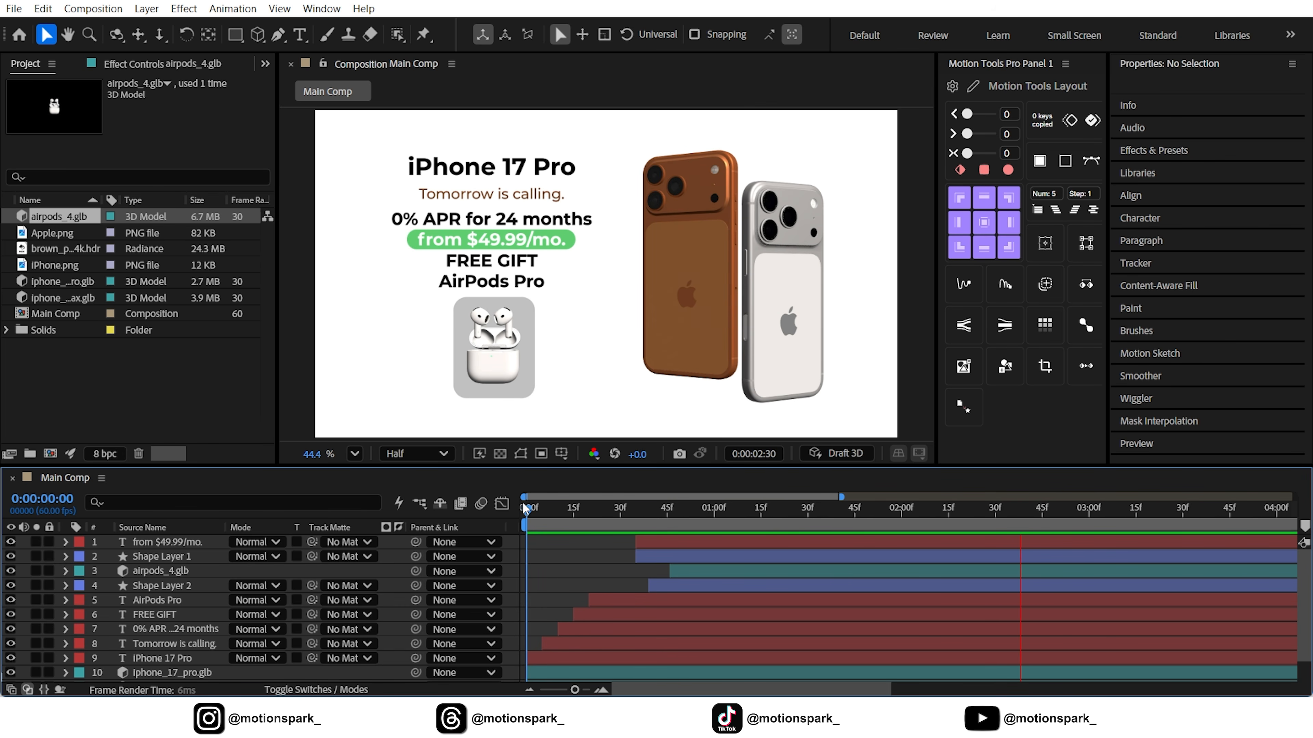
left_click(549, 509)
left_click_drag(560, 513, 820, 522)
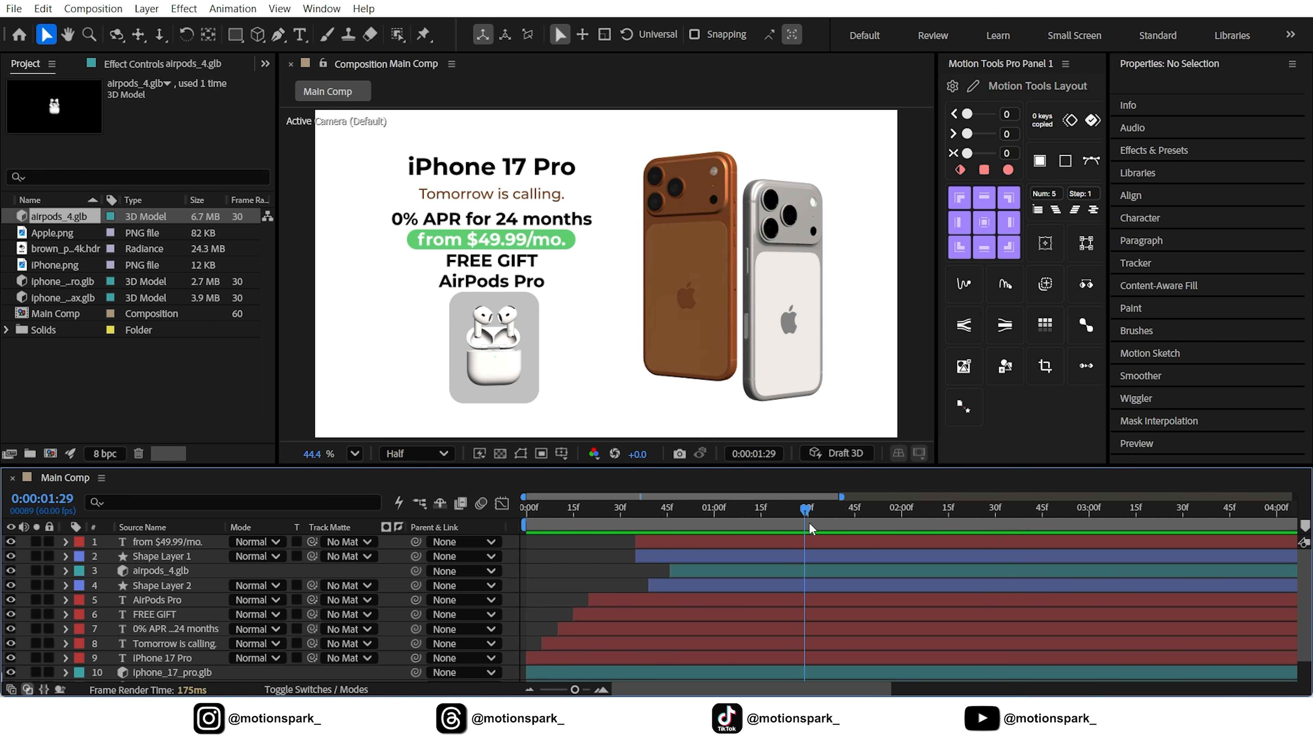
Add an Environment light with 100% intensity and Casts Shadows enabled to Main Comp
left_click_drag(575, 690, 543, 690)
left_click_drag(641, 512, 766, 523)
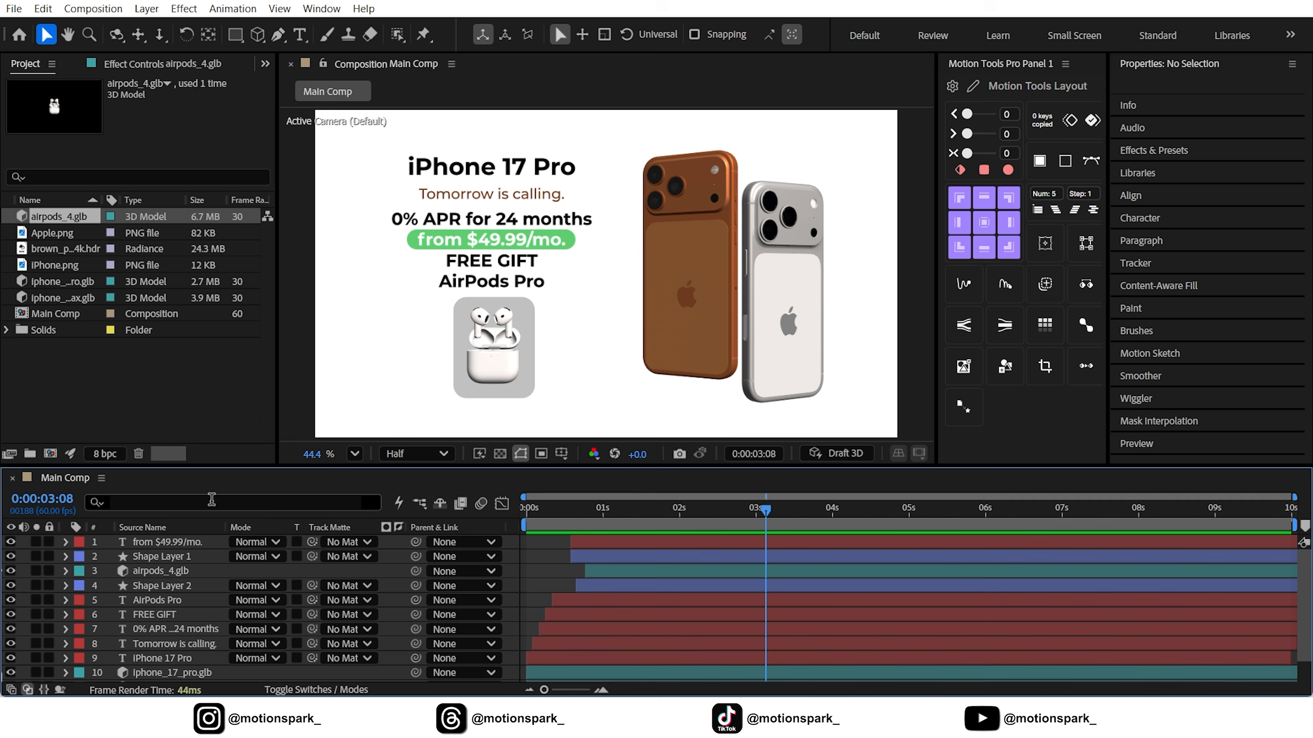
right_click(515, 563)
mouse_move(577, 356)
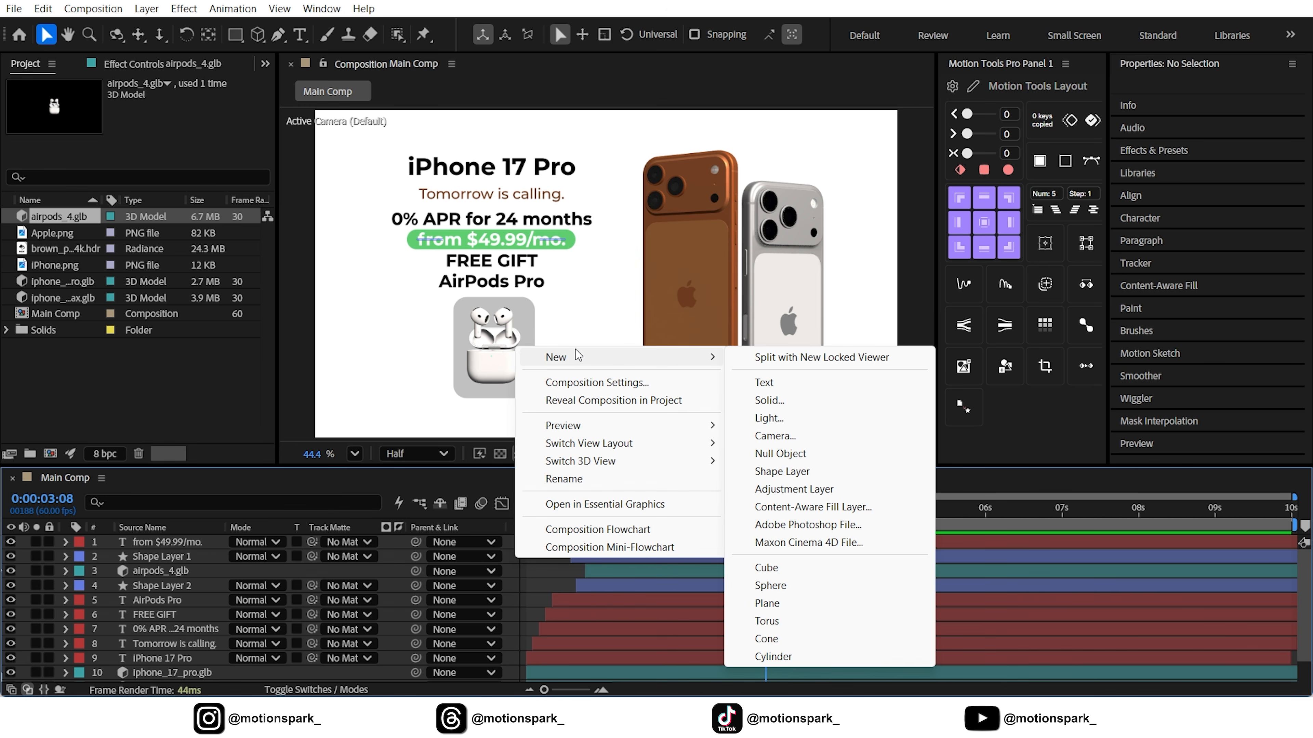
left_click(769, 418)
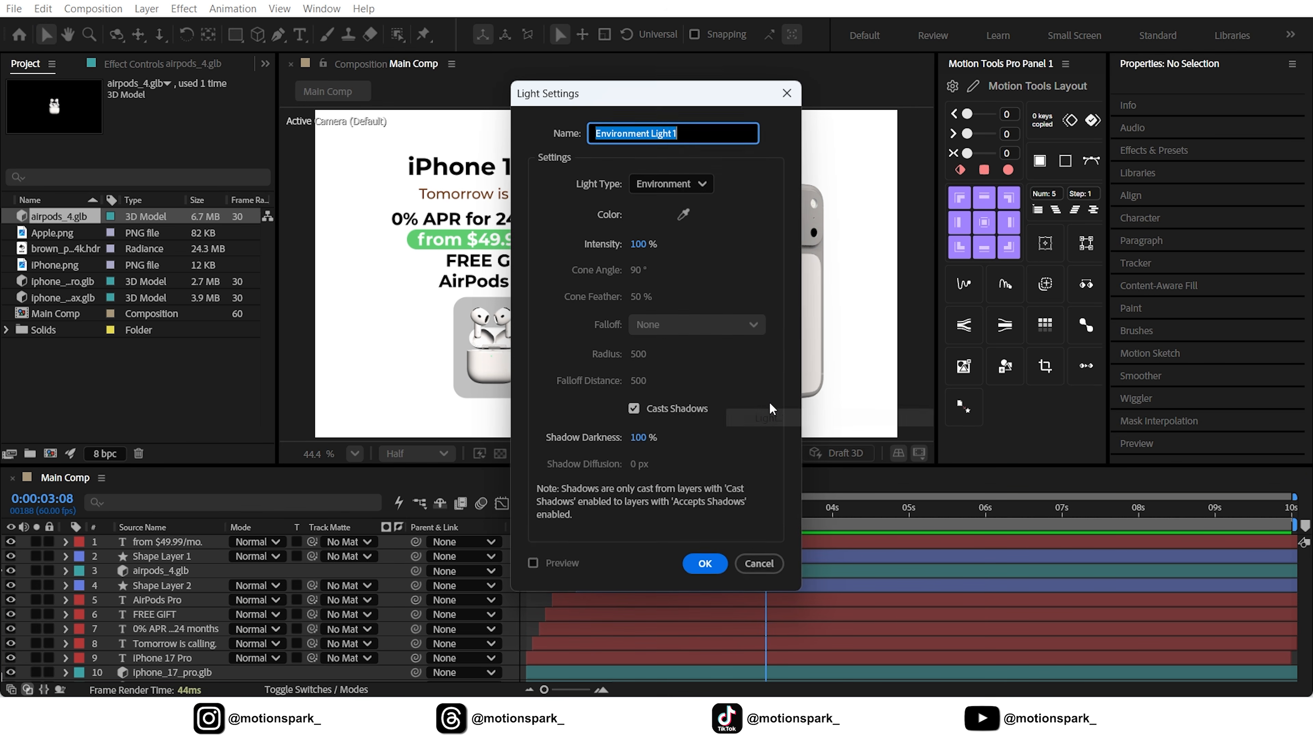
left_click_drag(686, 93, 918, 47)
left_click(904, 137)
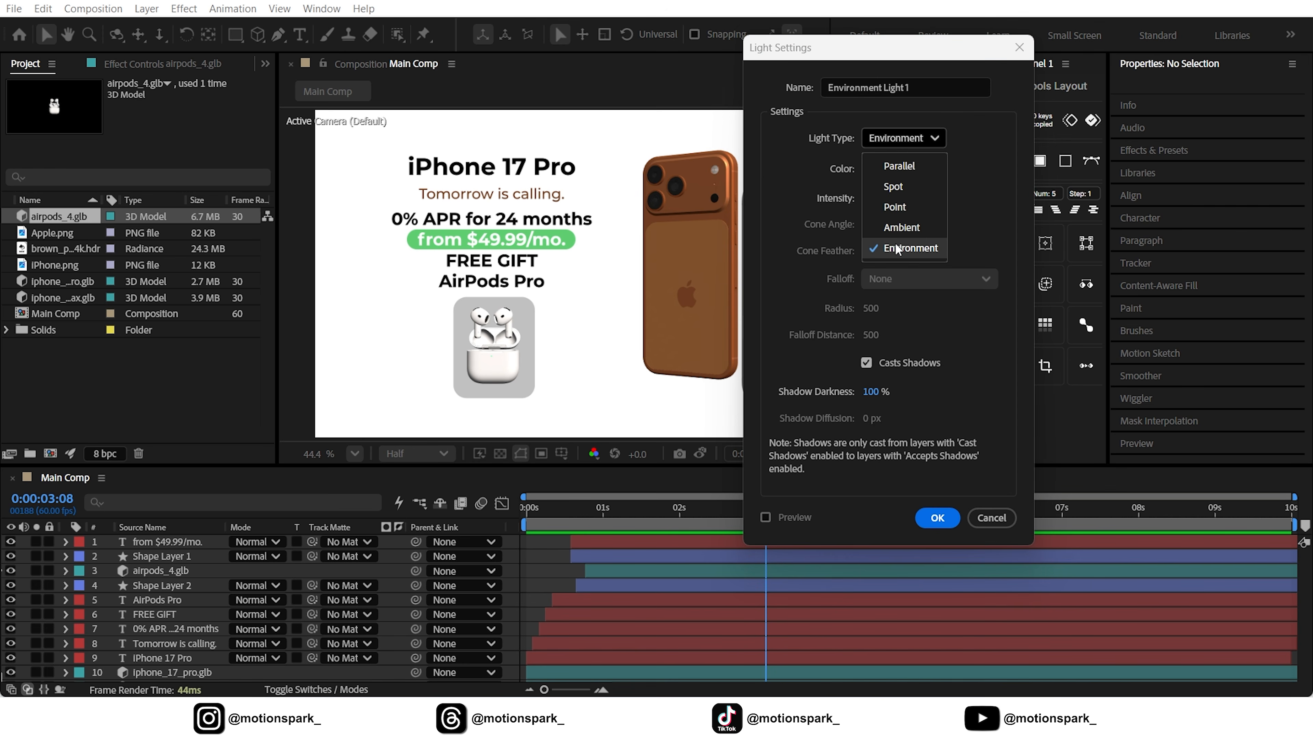
left_click(905, 249)
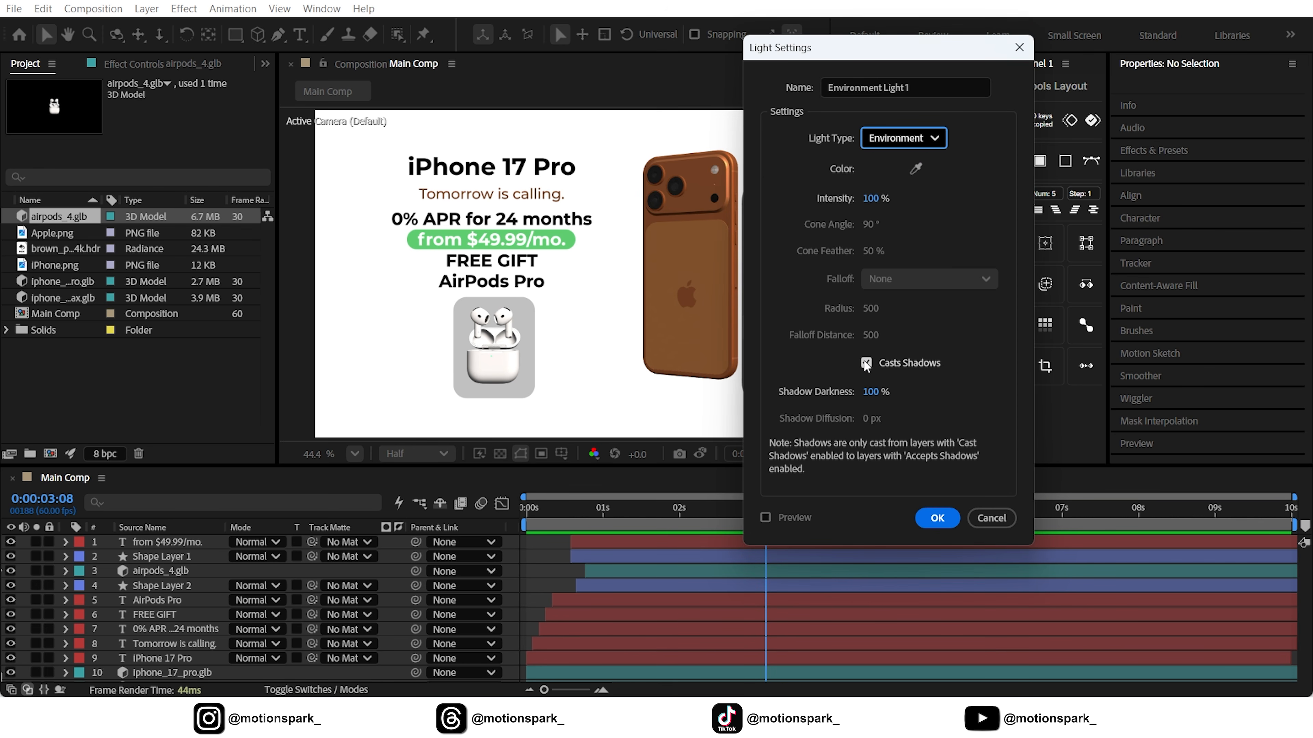
left_click(930, 515)
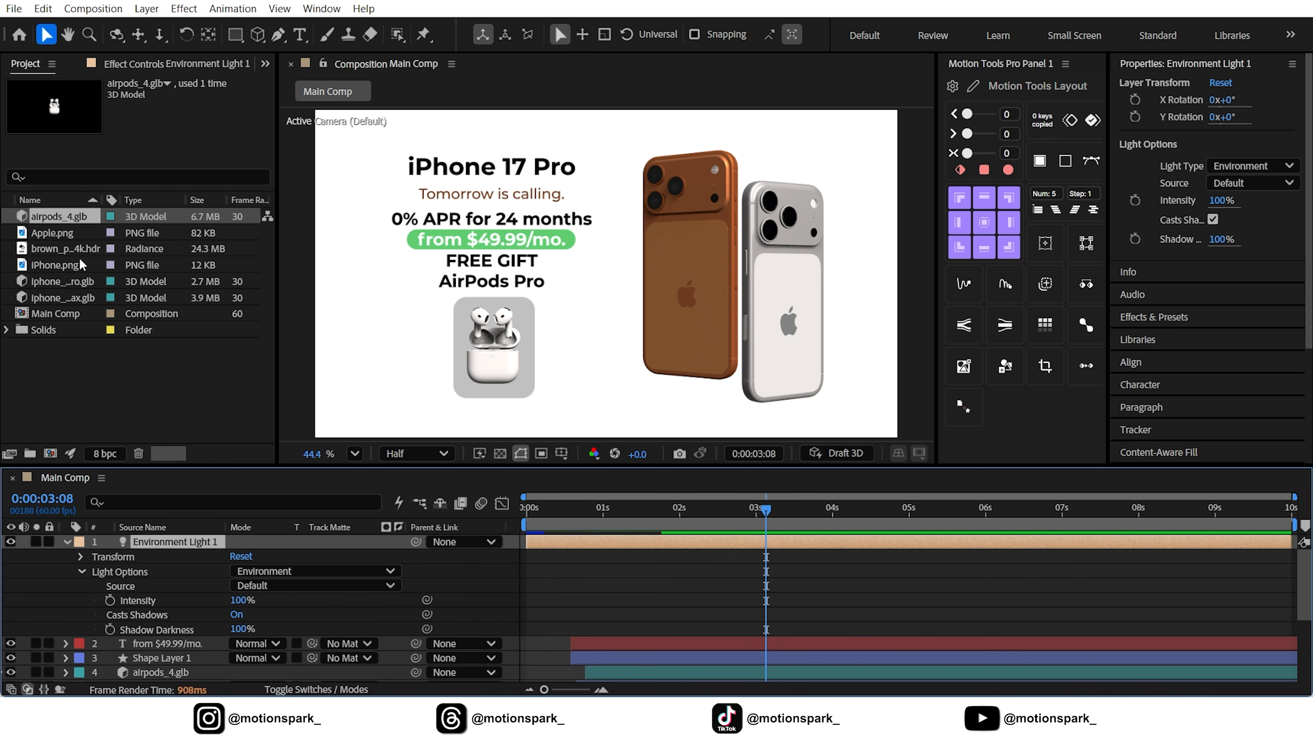
Add brown_photostudio_02_4k.hdr to the top of Main Comp and set it as the source of Environment Light 1
left_click(51, 249)
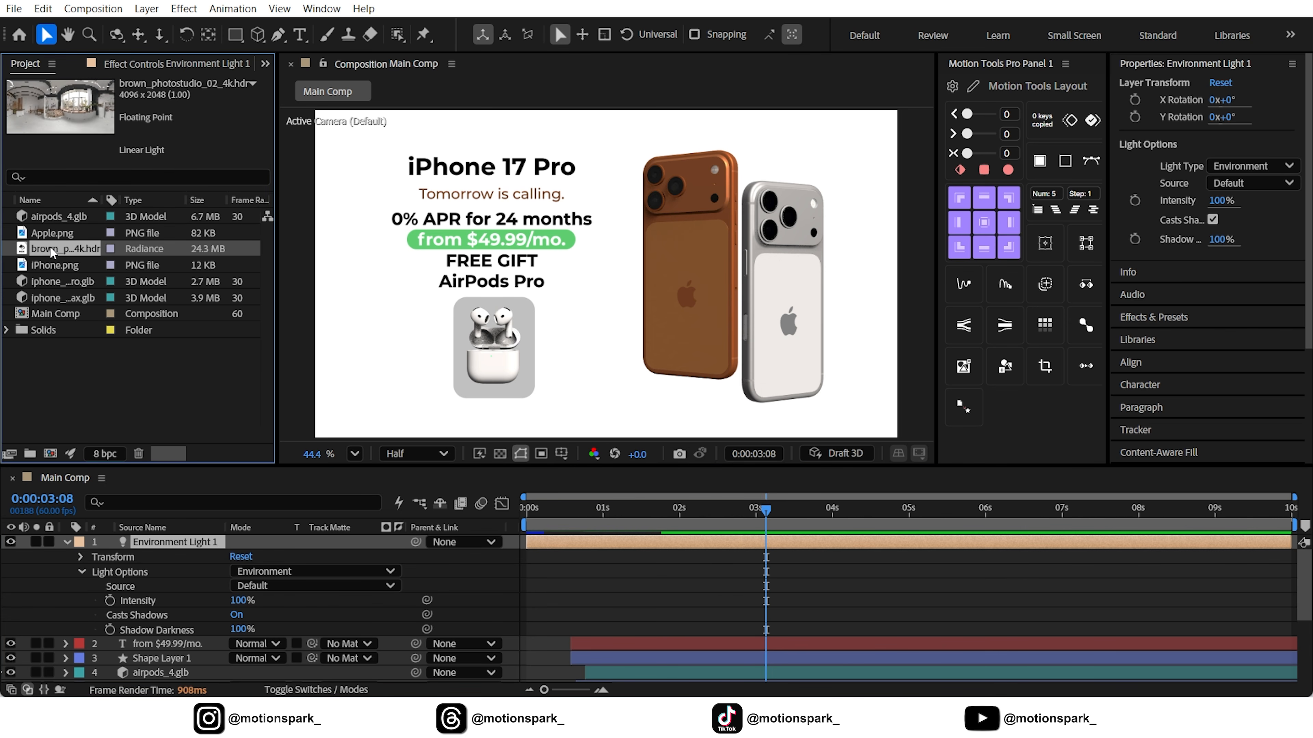
left_click_drag(50, 246, 178, 535)
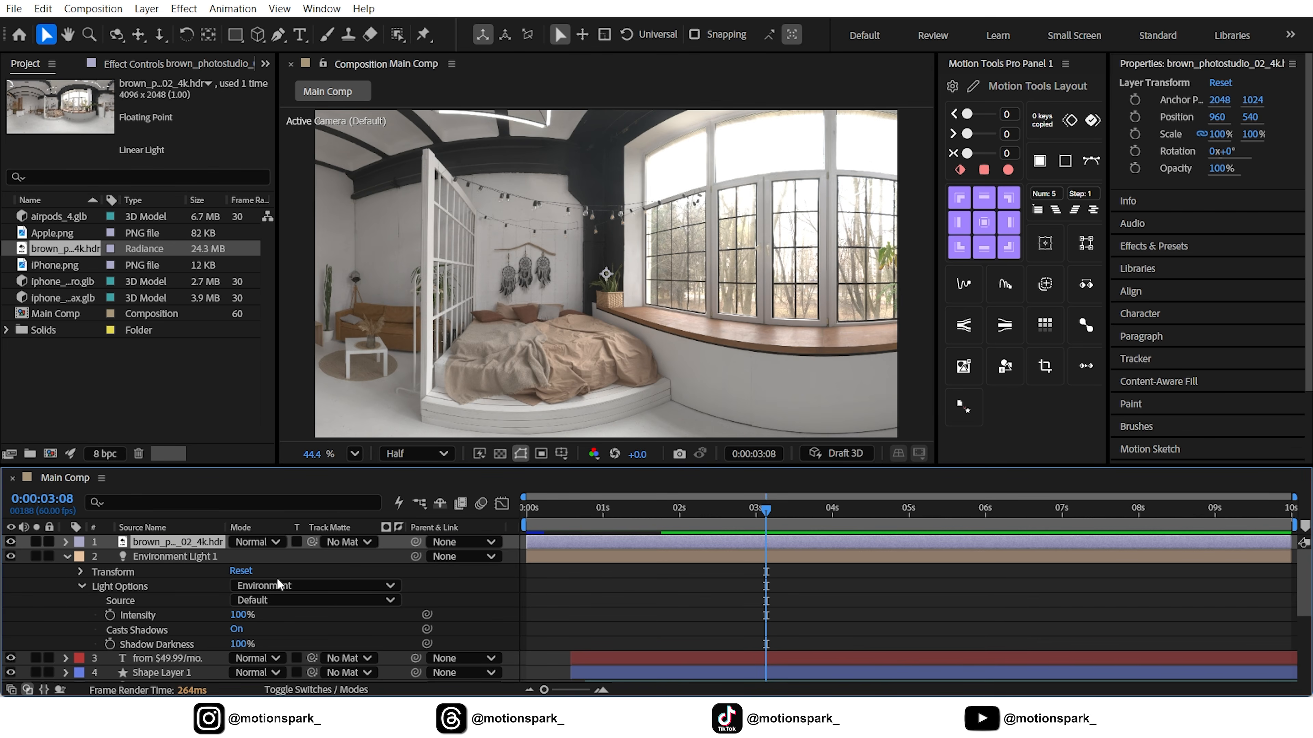
left_click(275, 597)
left_click(281, 425)
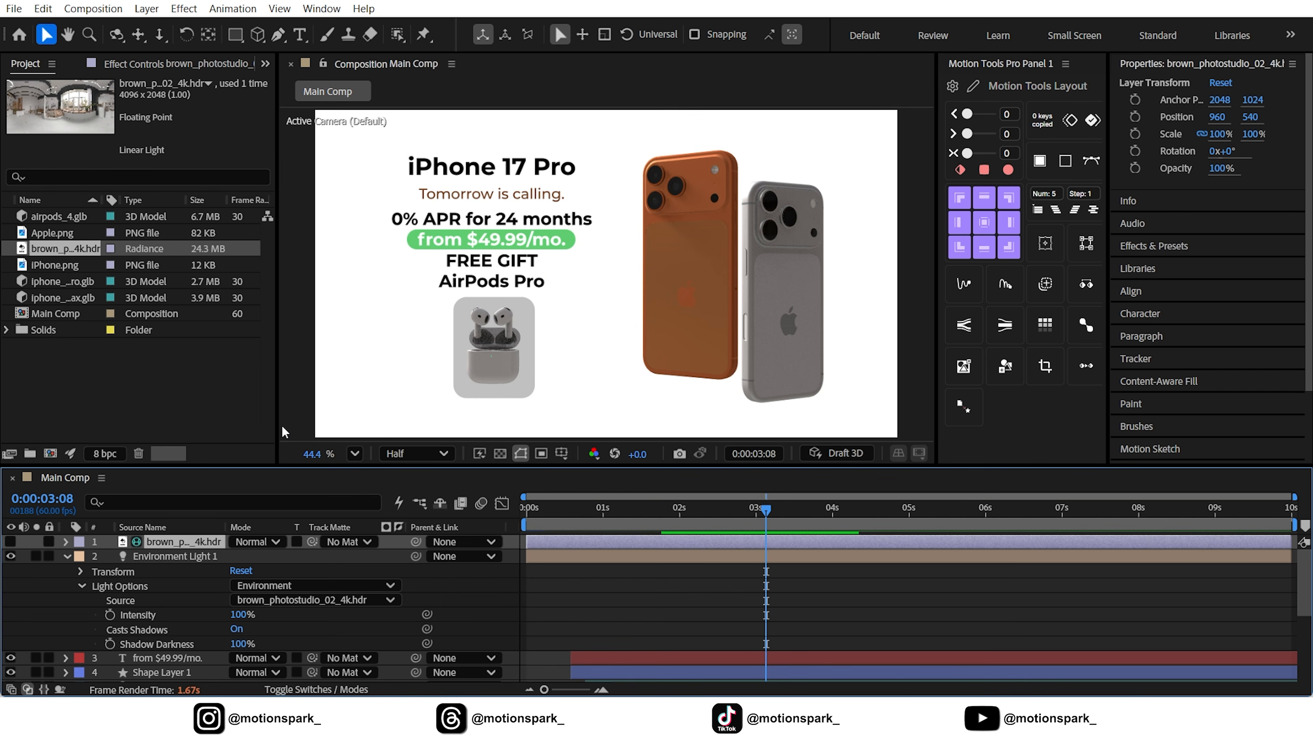
Set Environment Light 1's X Rotation to 36° and Y Rotation to -72°
left_click(114, 573)
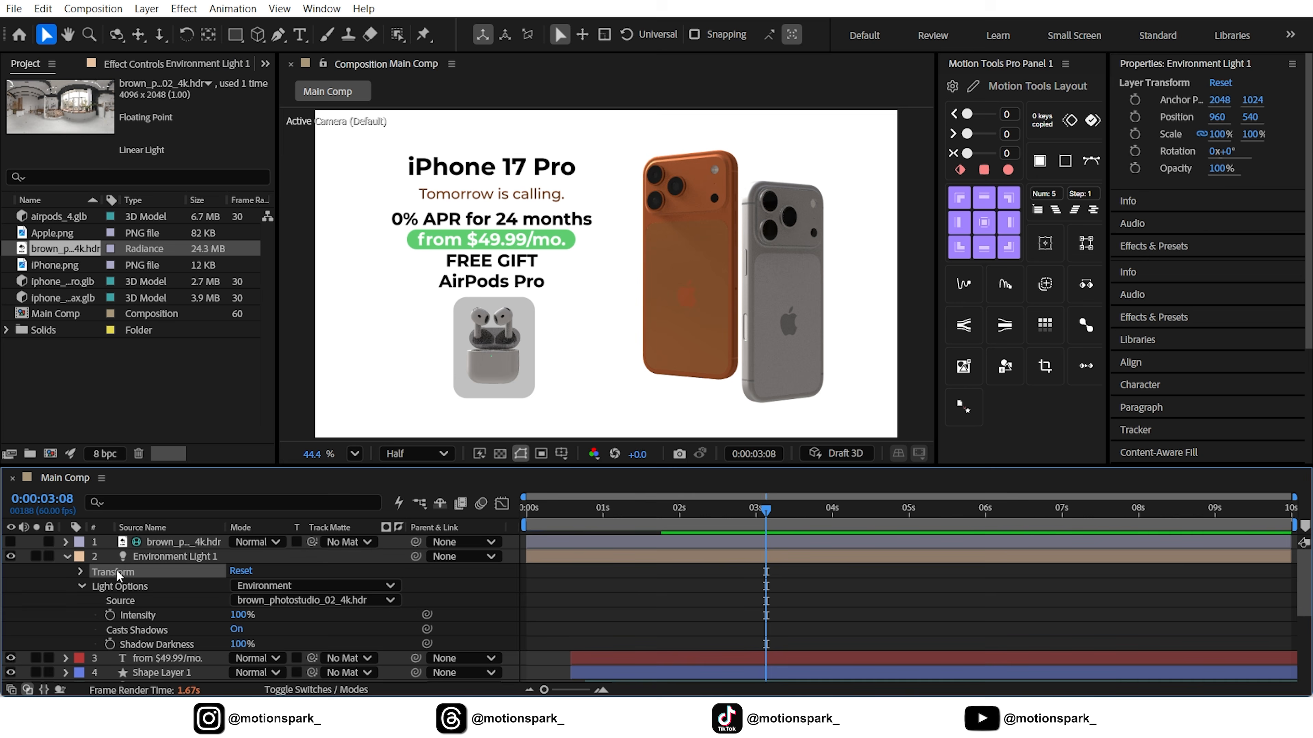
left_click(81, 572)
left_click(317, 586)
mouse_move(255, 587)
left_mouse_down()
mouse_move(288, 587)
mouse_move(271, 604)
mouse_move(276, 588)
mouse_move(243, 586)
mouse_move(260, 601)
left_mouse_up()
left_click(355, 584)
Toggle Environment Light 1's visibility off and on to compare the lighting on the models
left_click(11, 557)
left_click(11, 557)
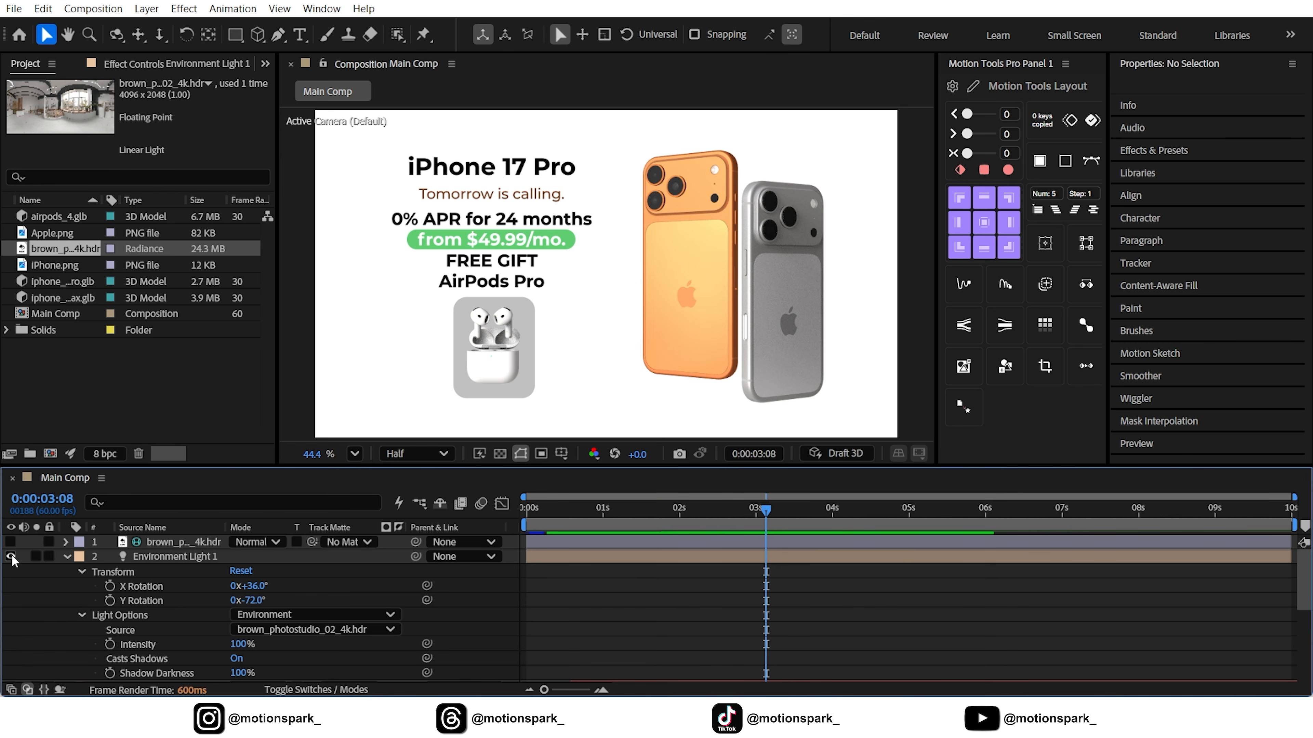
left_click(11, 556)
left_click(11, 557)
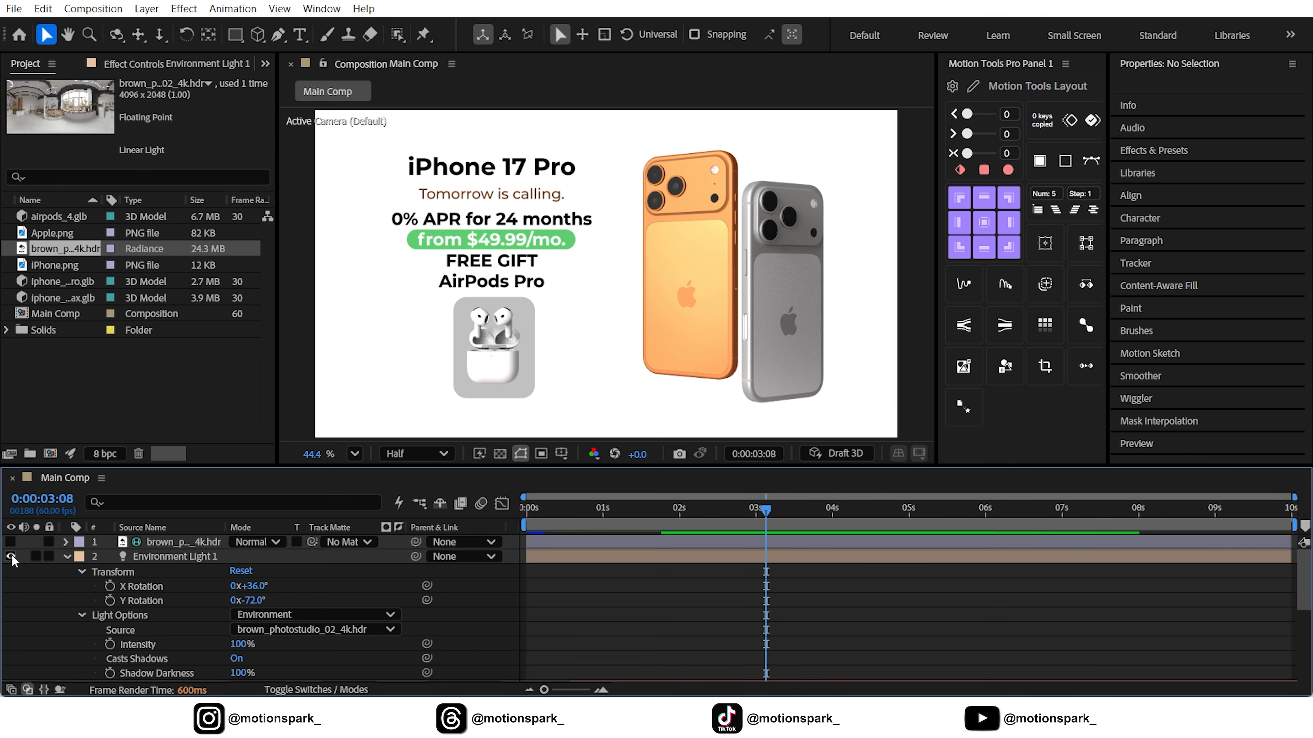
Set Environment Light 1's X Rotation to 44°, collapse the layer and scrub to 0:00:03:20
left_click_drag(257, 588, 267, 585)
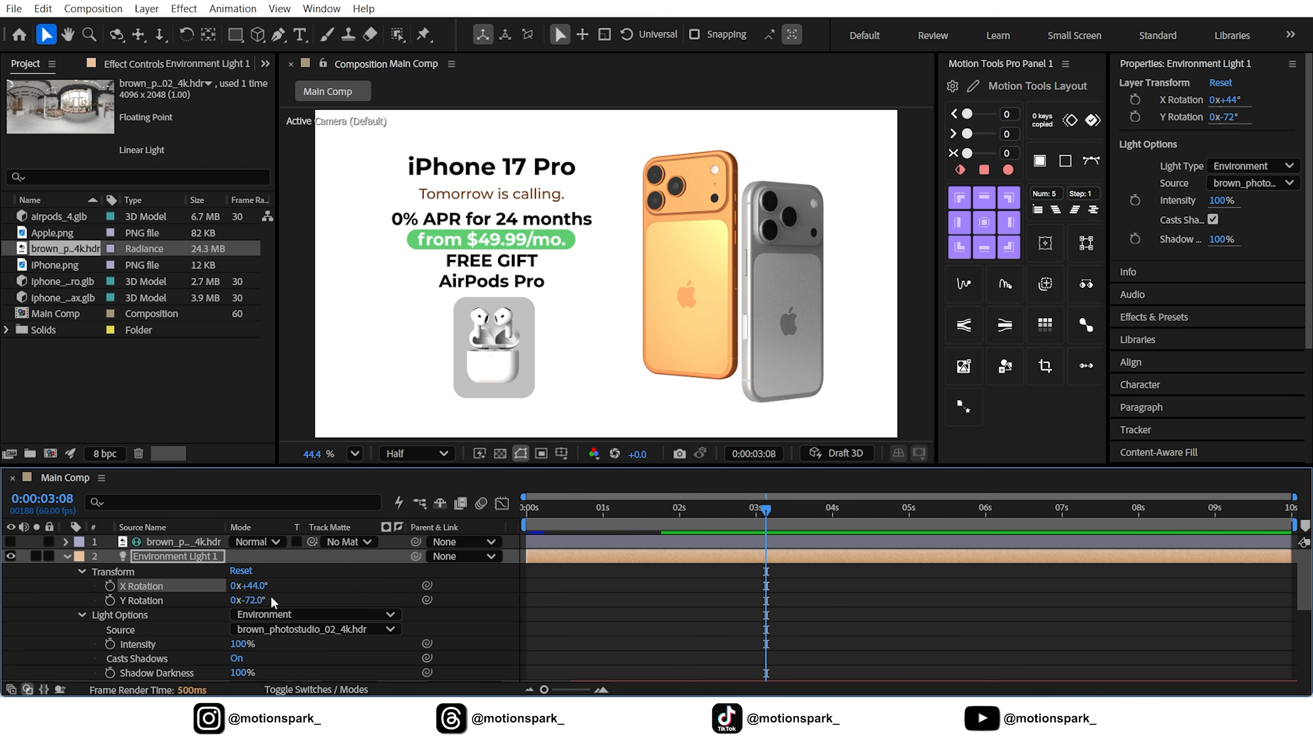
left_click(319, 565)
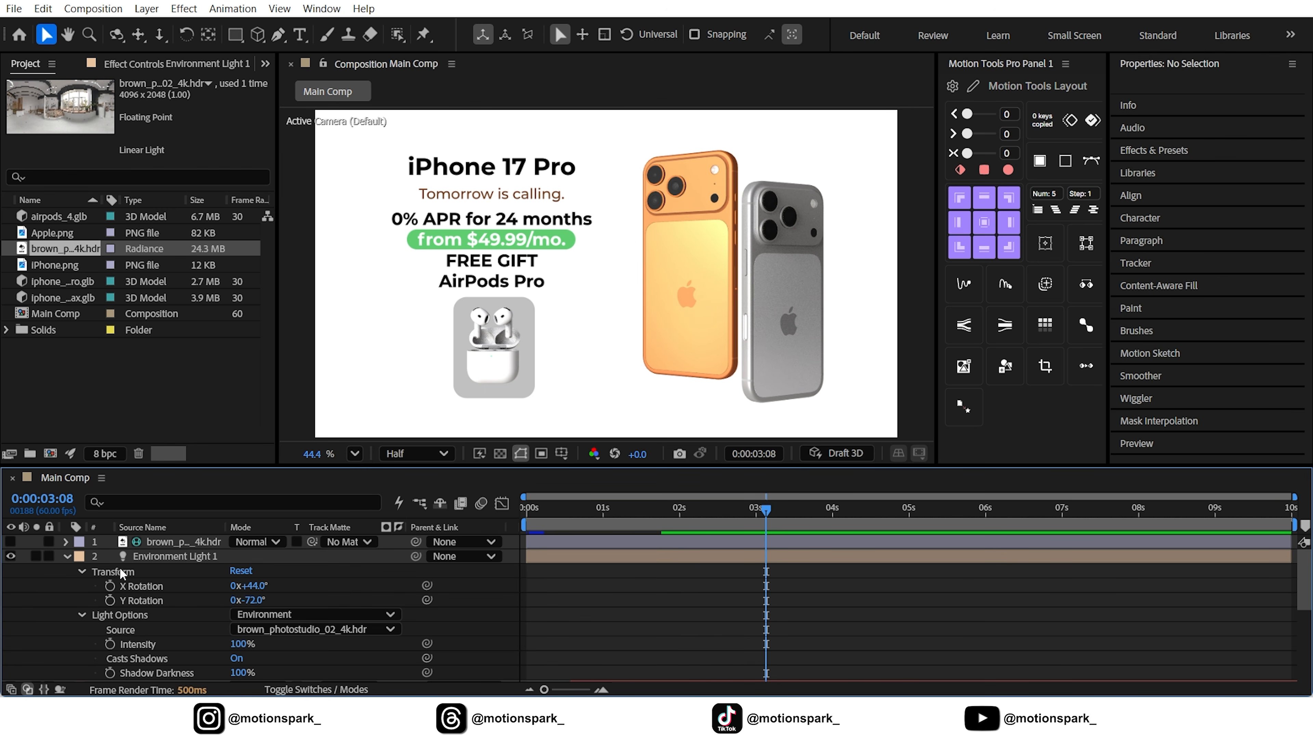
left_click(66, 556)
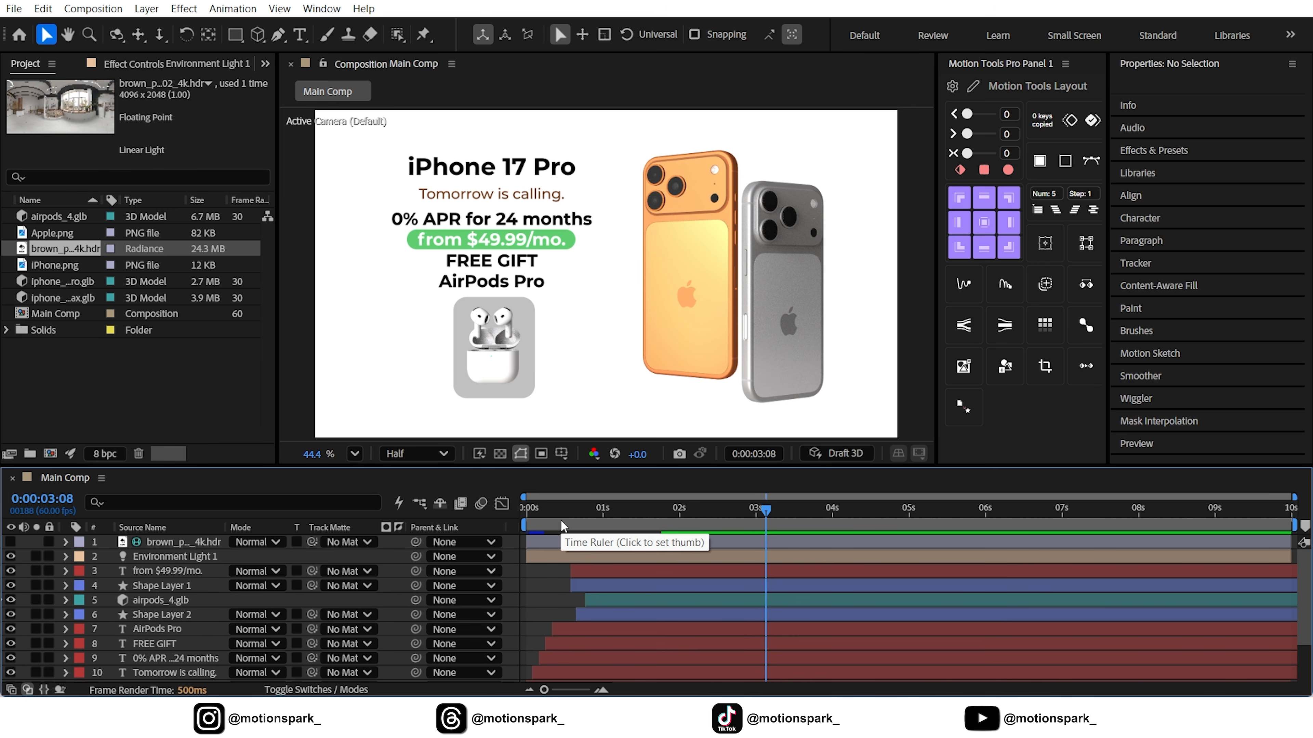
left_click_drag(559, 527, 779, 534)
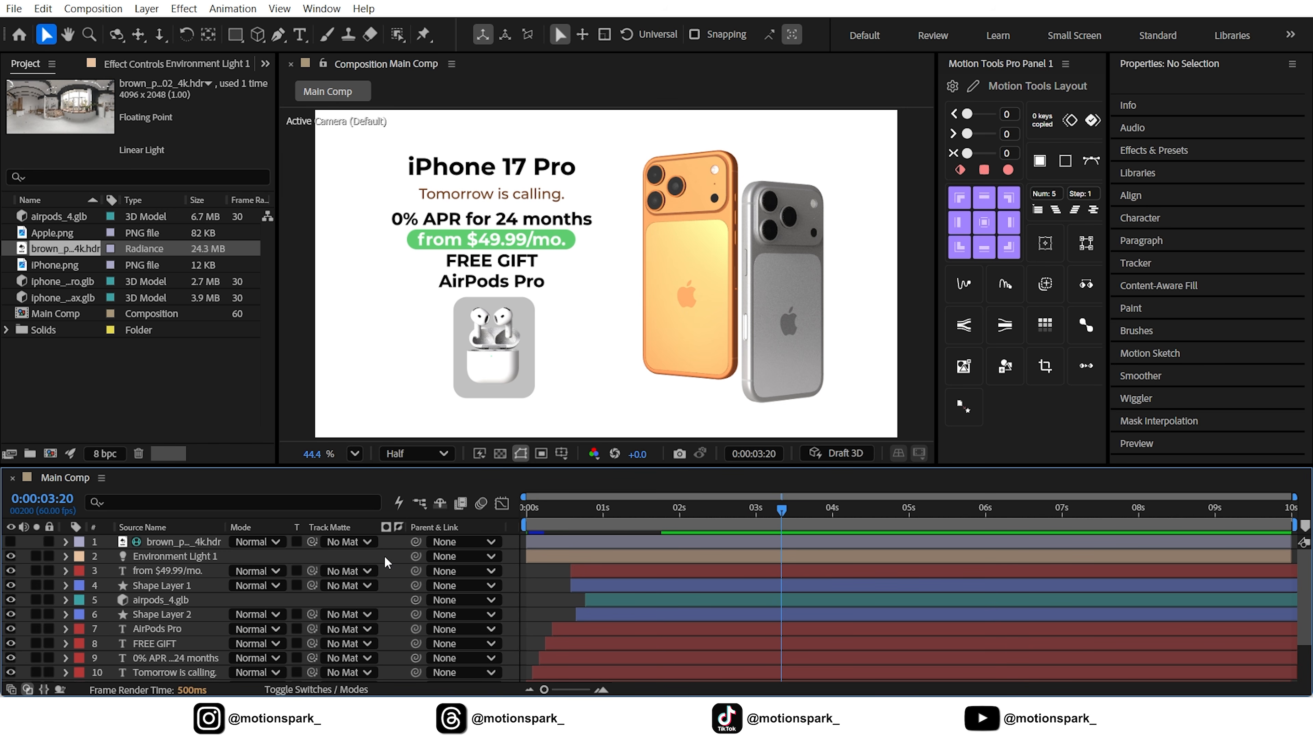
Duplicate all layers except BG and place the copies together at the top of the Main Comp layer stack
left_click(172, 538)
scroll(174, 543, "down", 2)
key("ctrl+a")
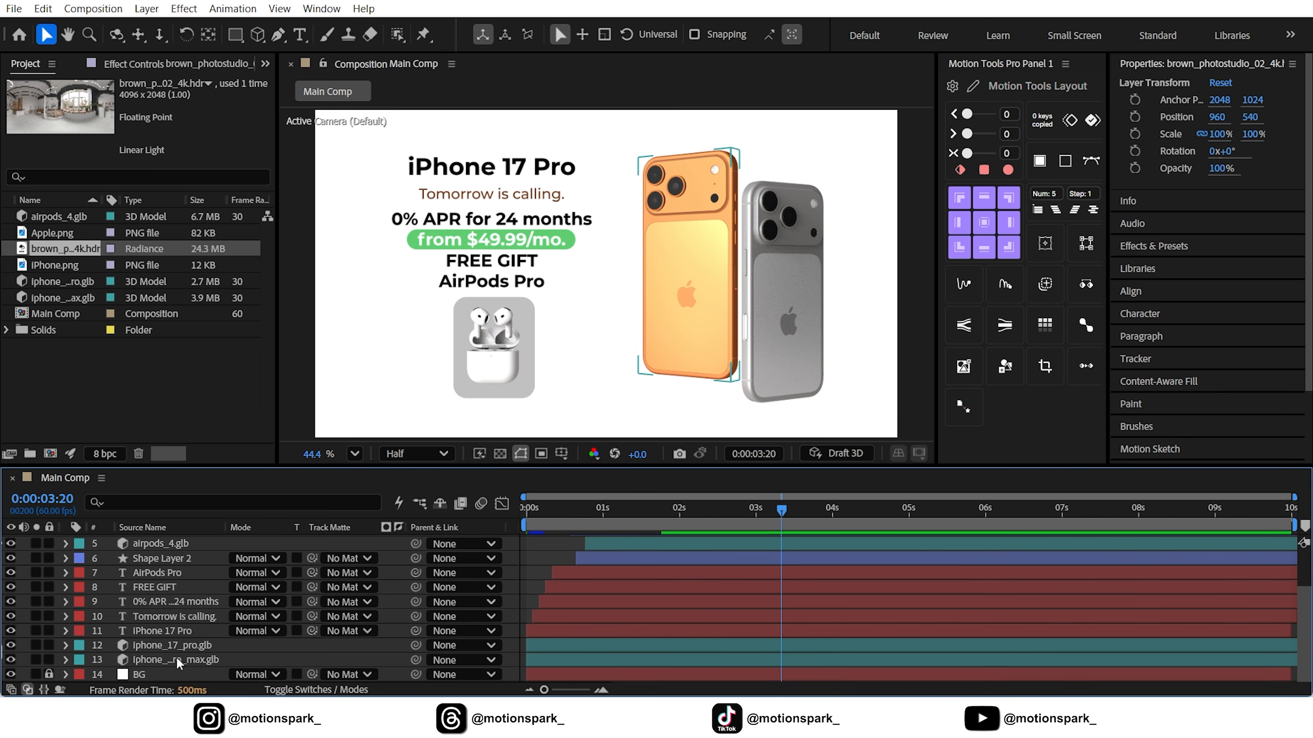
scroll(173, 594, "up", 2)
left_click(43, 8)
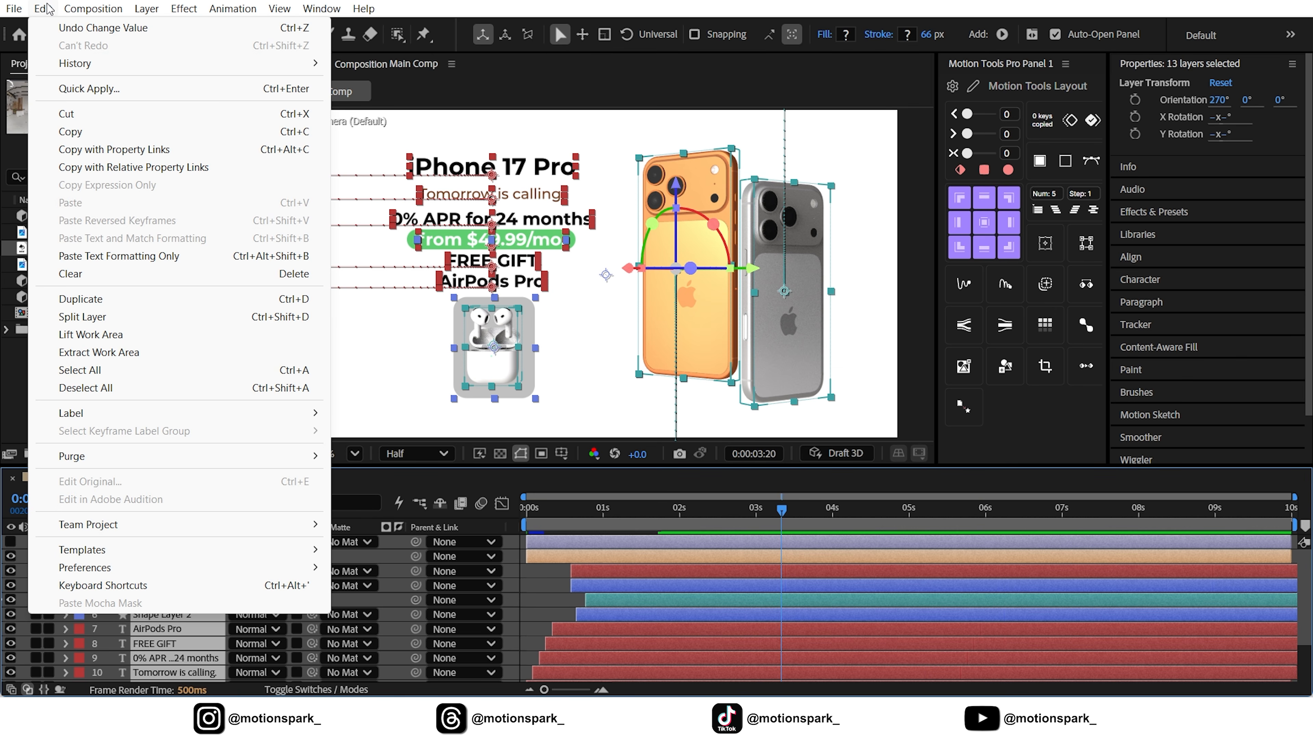
left_click(83, 299)
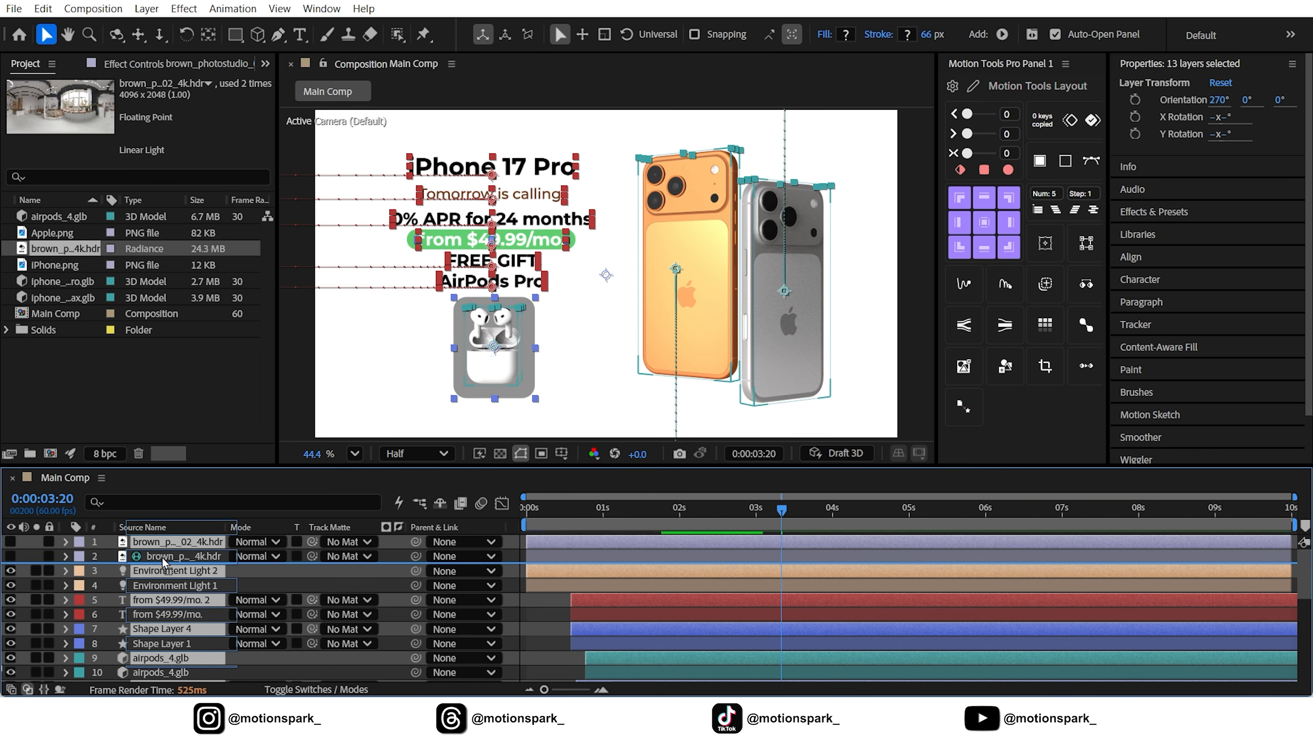
scroll(173, 553, "down", 3)
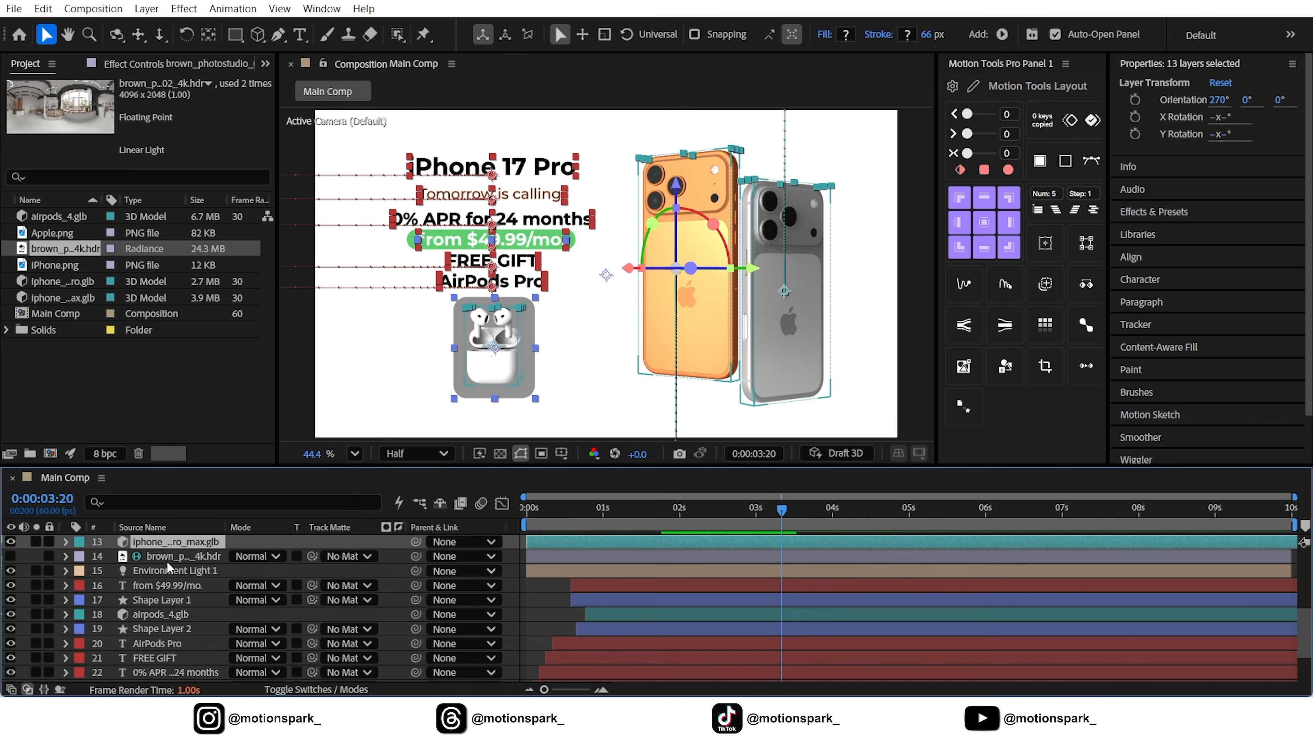
Pre-compose the duplicated layers into a single nested composition
left_click(146, 8)
left_click(170, 589)
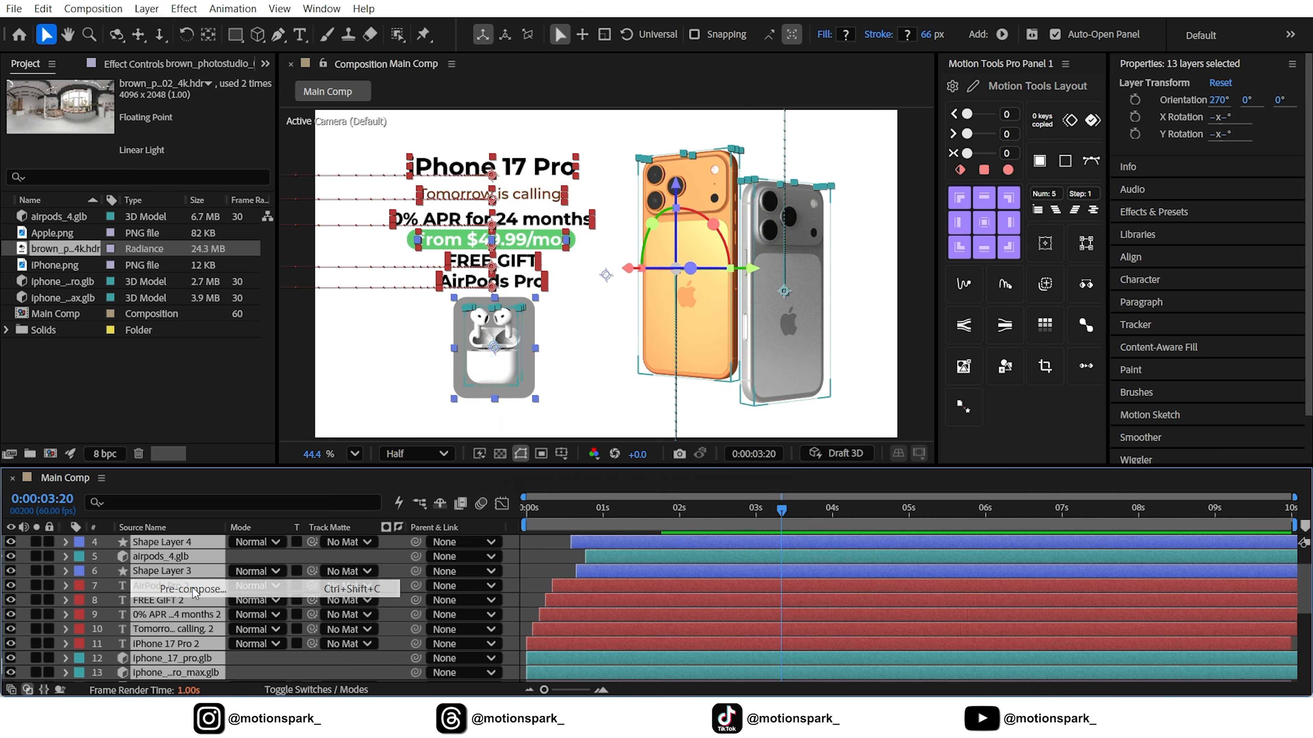
left_click(741, 470)
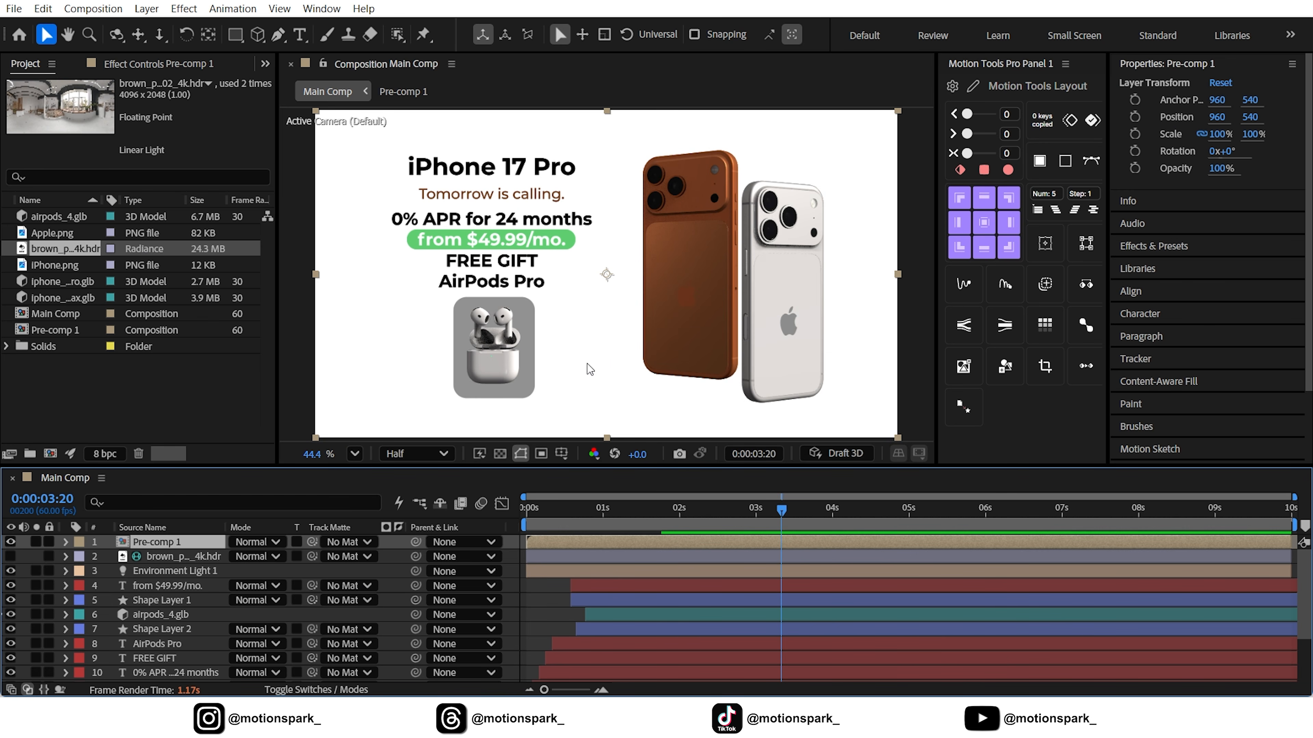
Enable the 3D Layer and Collapse Transformations switches on Pre-comp 1
left_click(314, 690)
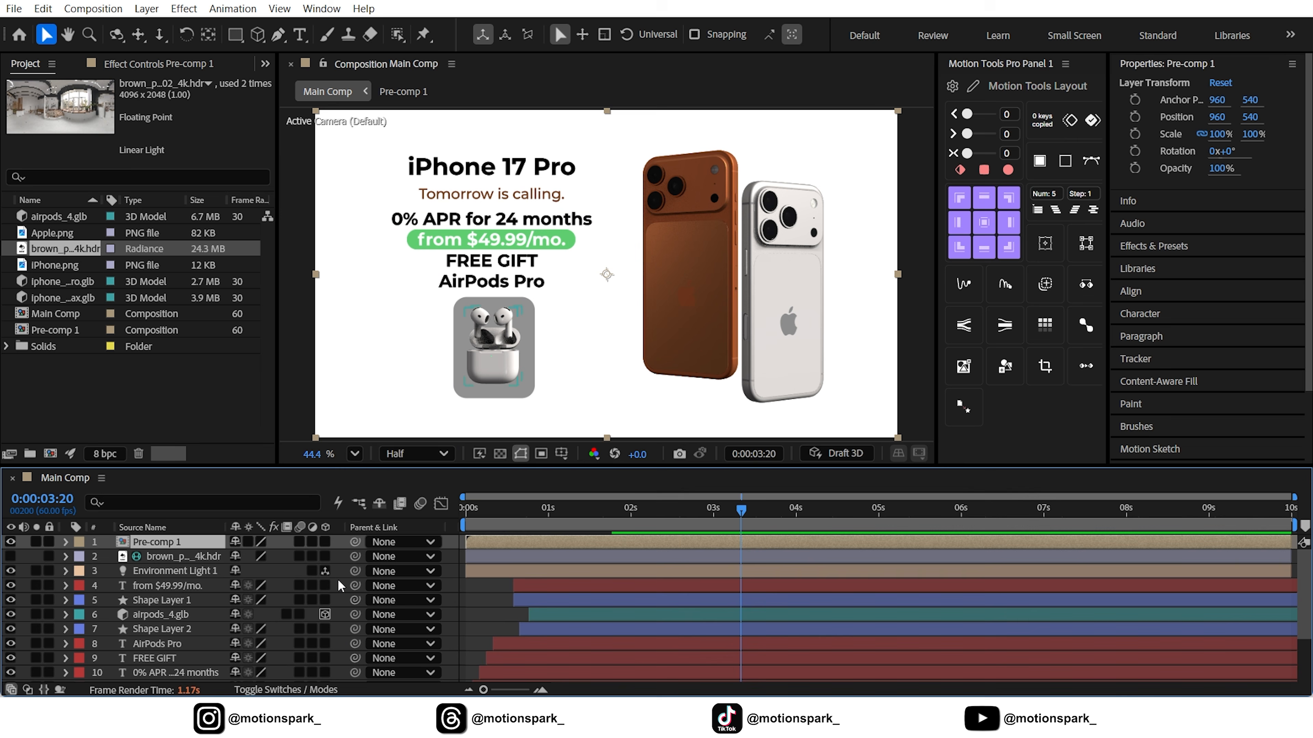
left_click(324, 545)
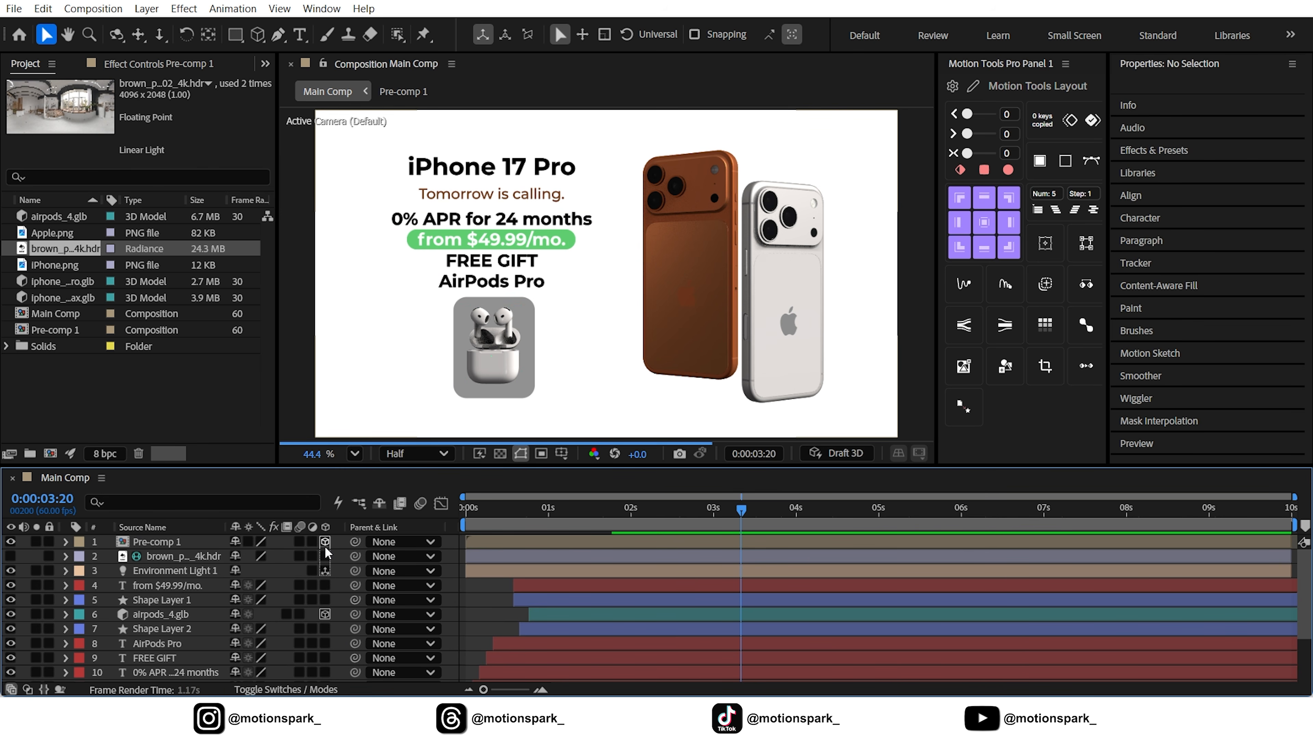
left_click(247, 542)
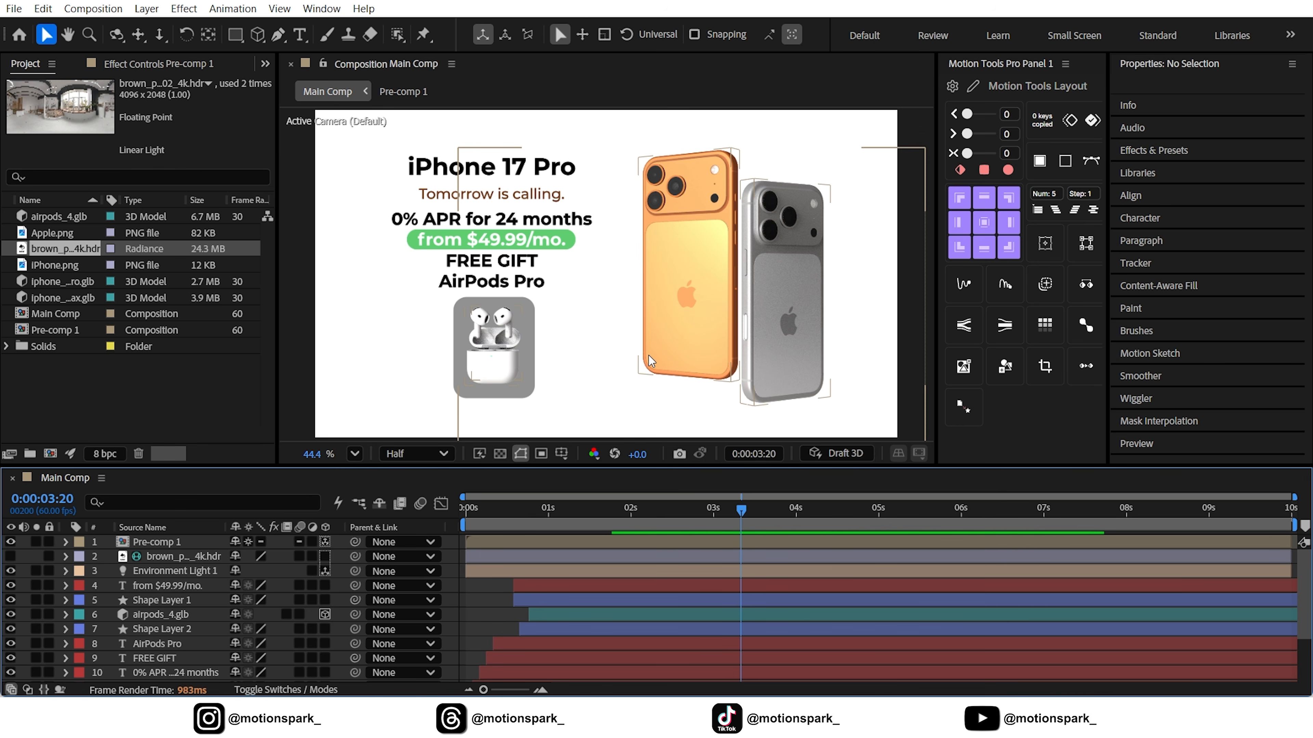
Apply Time-Reverse Layer to Pre-comp 1
left_click(532, 541)
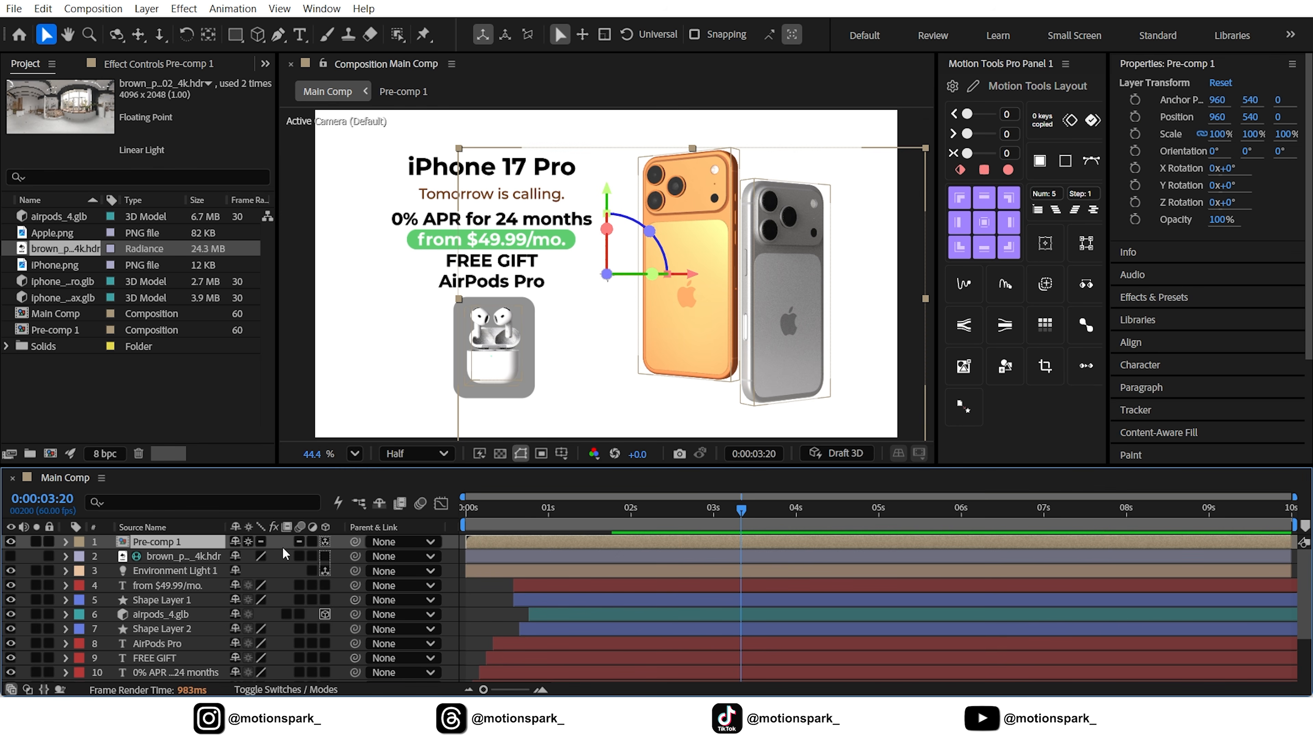
right_click(153, 541)
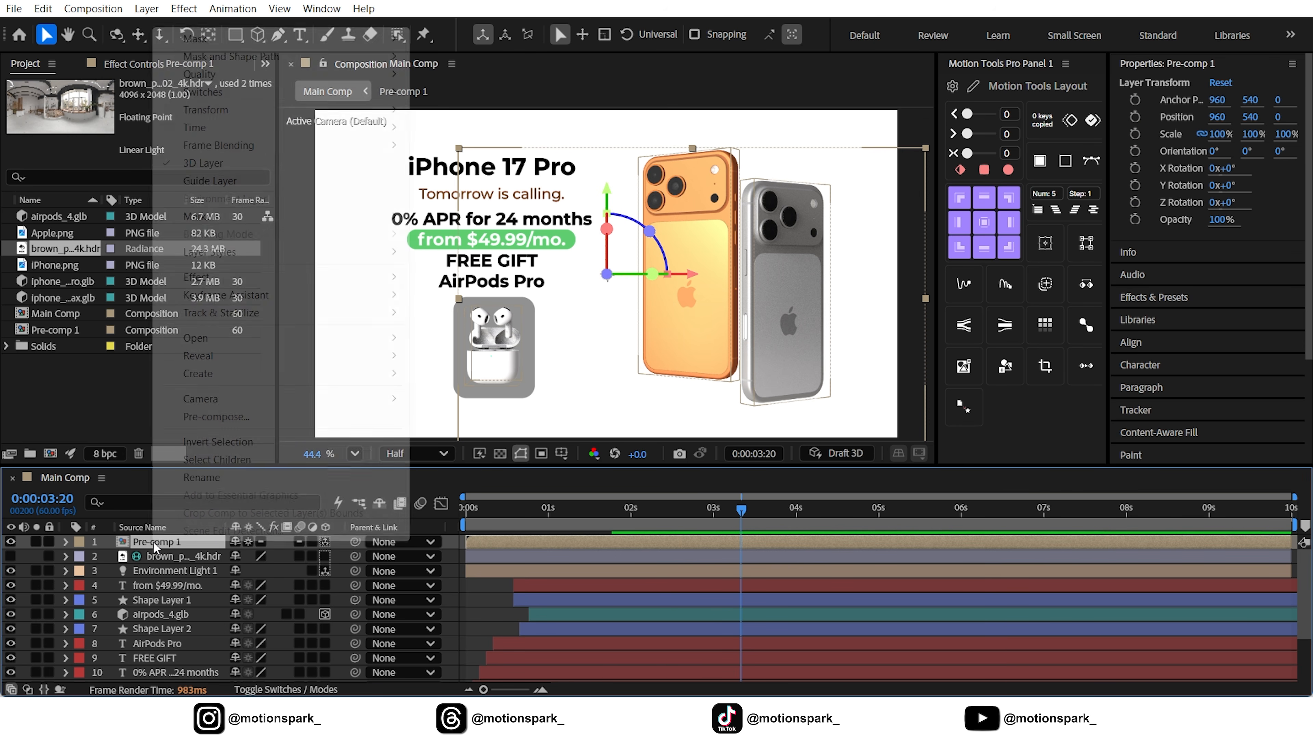
mouse_move(200, 132)
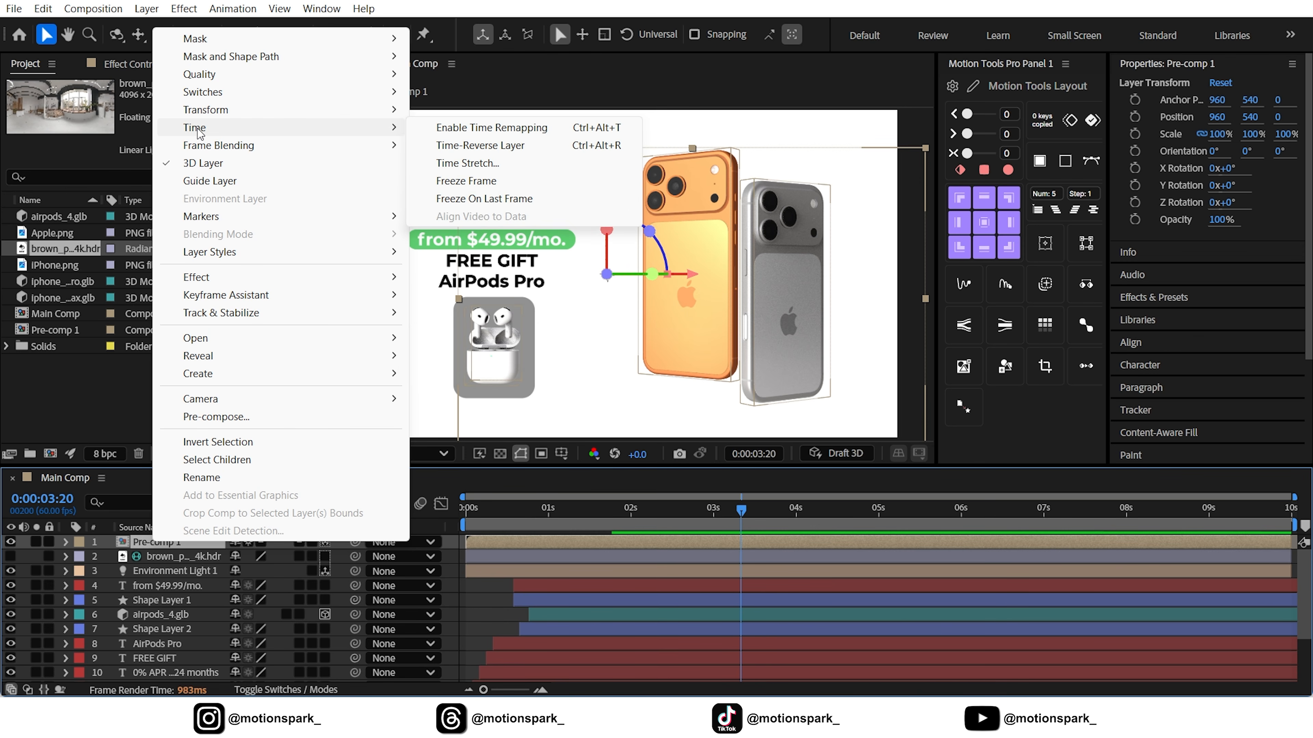
left_click(468, 145)
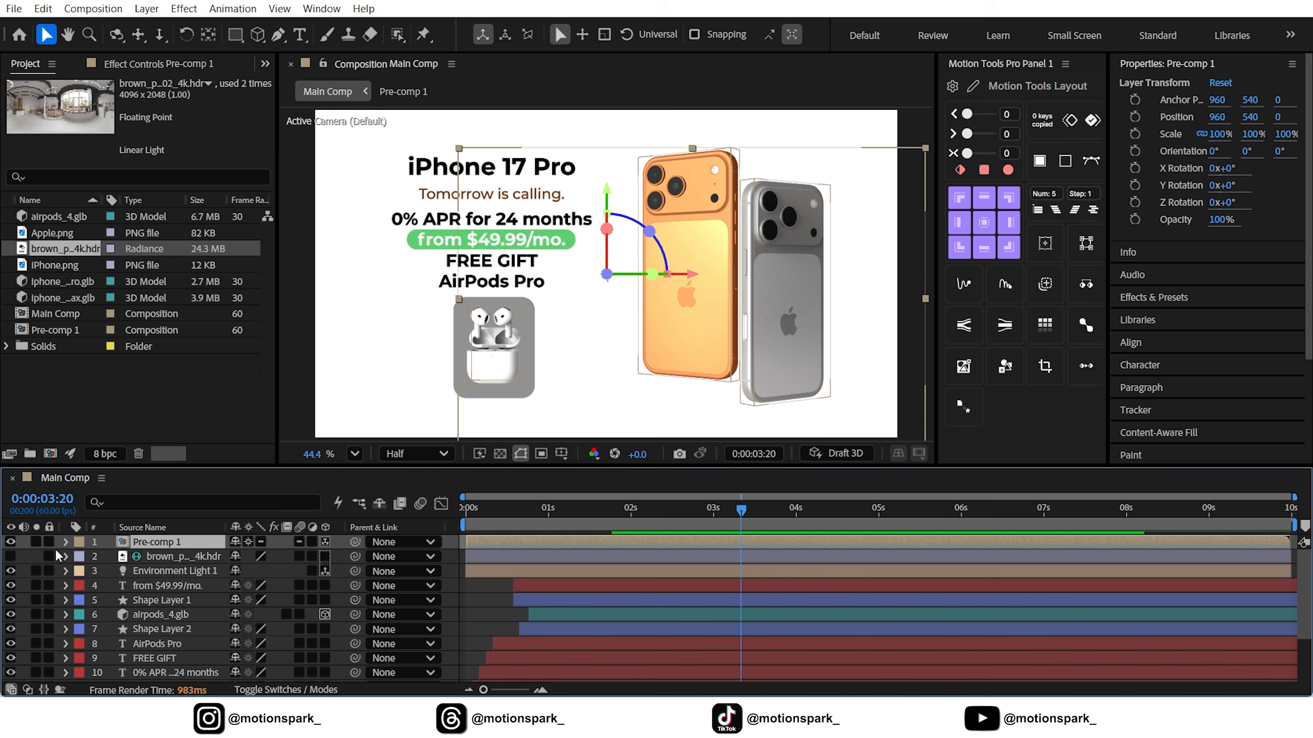
Solo Pre-comp 1 and slide it earlier in time so it ends shortly after the 5-second mark
left_click(35, 542)
left_click_drag(858, 546, 595, 548)
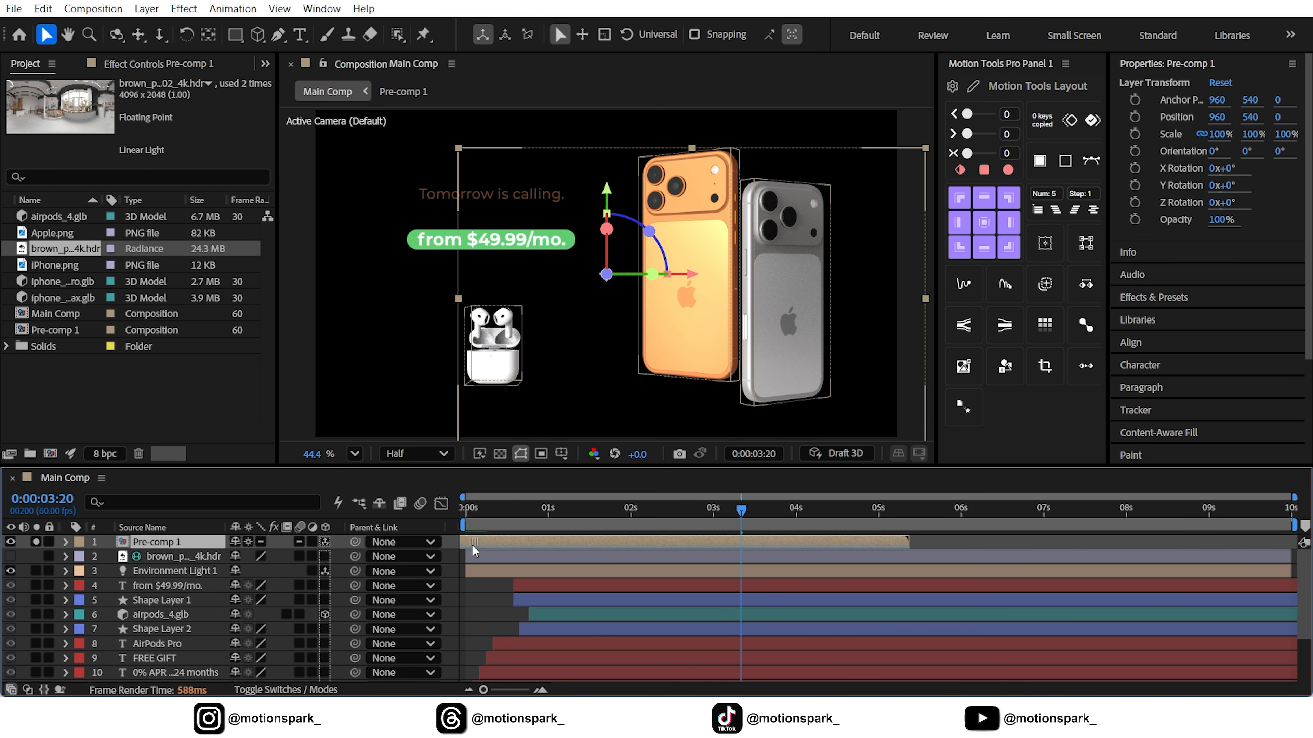
mouse_move(471, 544)
left_mouse_down()
mouse_move(430, 544)
mouse_move(457, 545)
left_mouse_up()
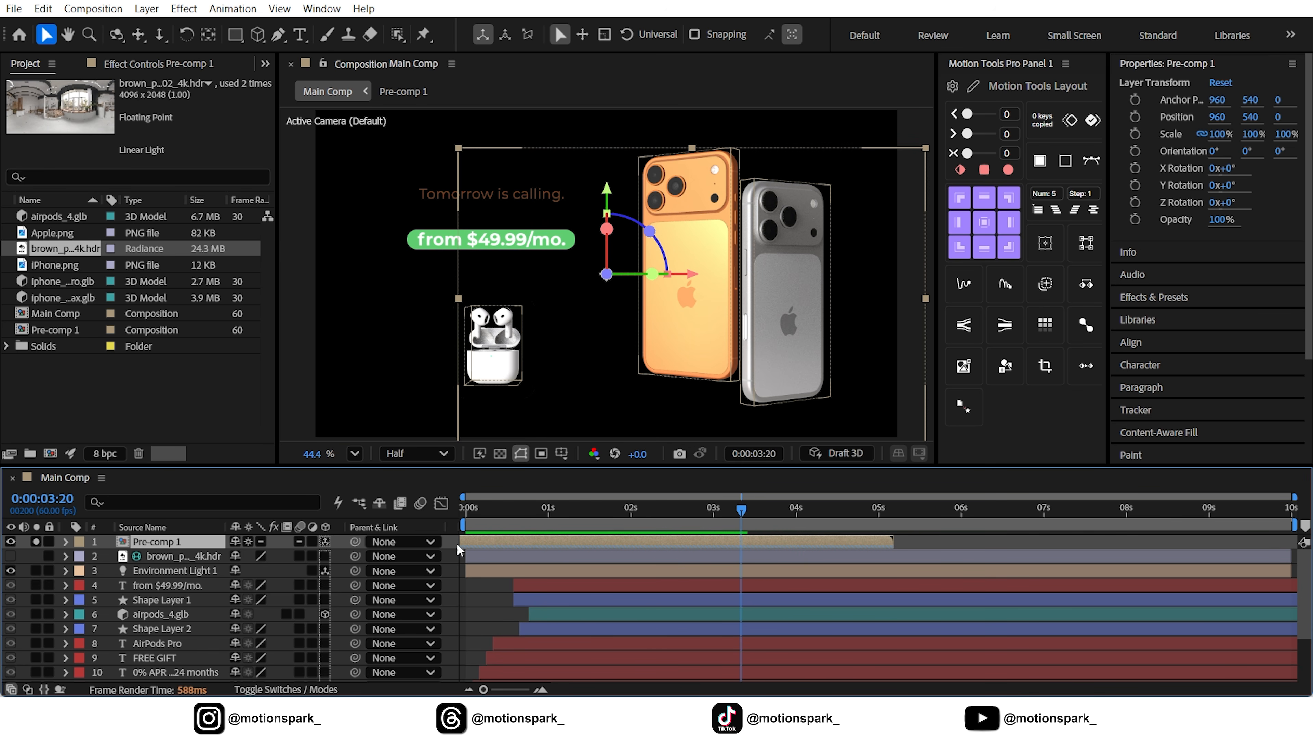
Split Pre-comp 1 at 0:00:03:20, delete its earlier part and turn its solo off
left_click(43, 8)
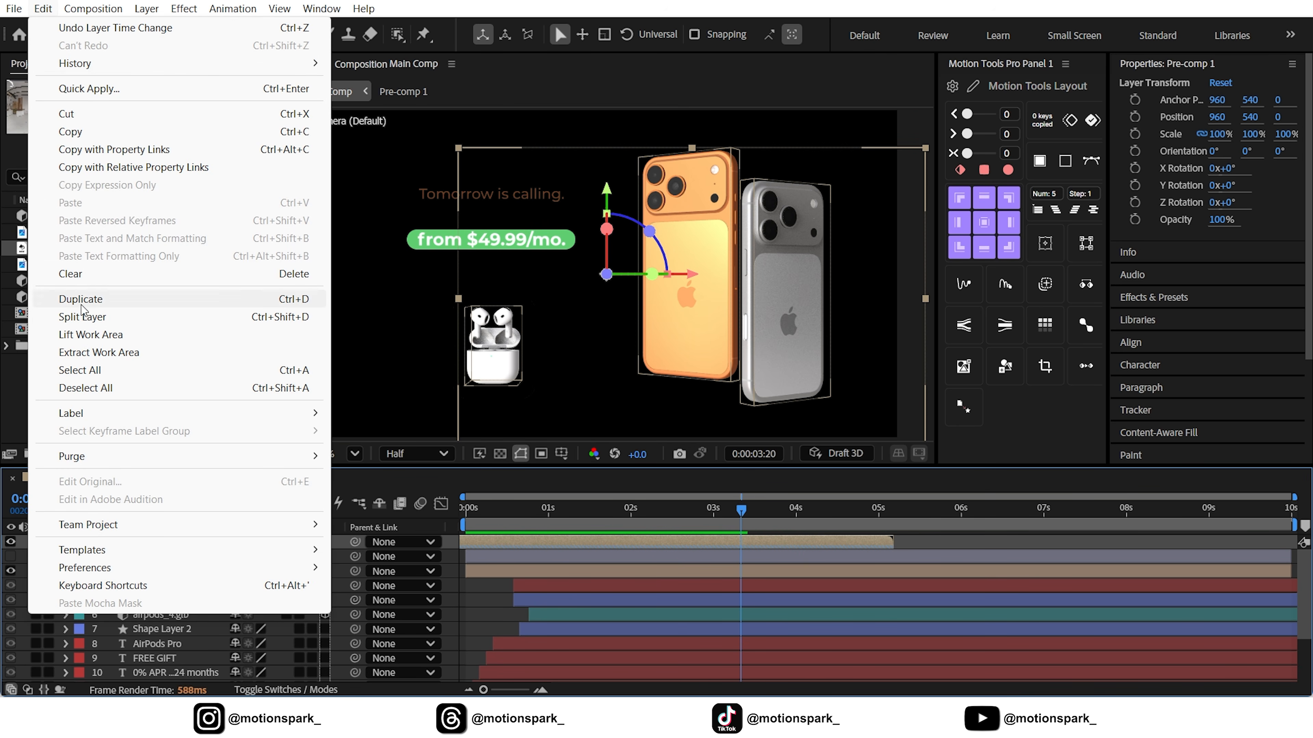
left_click(78, 319)
left_click(169, 555)
key("Delete")
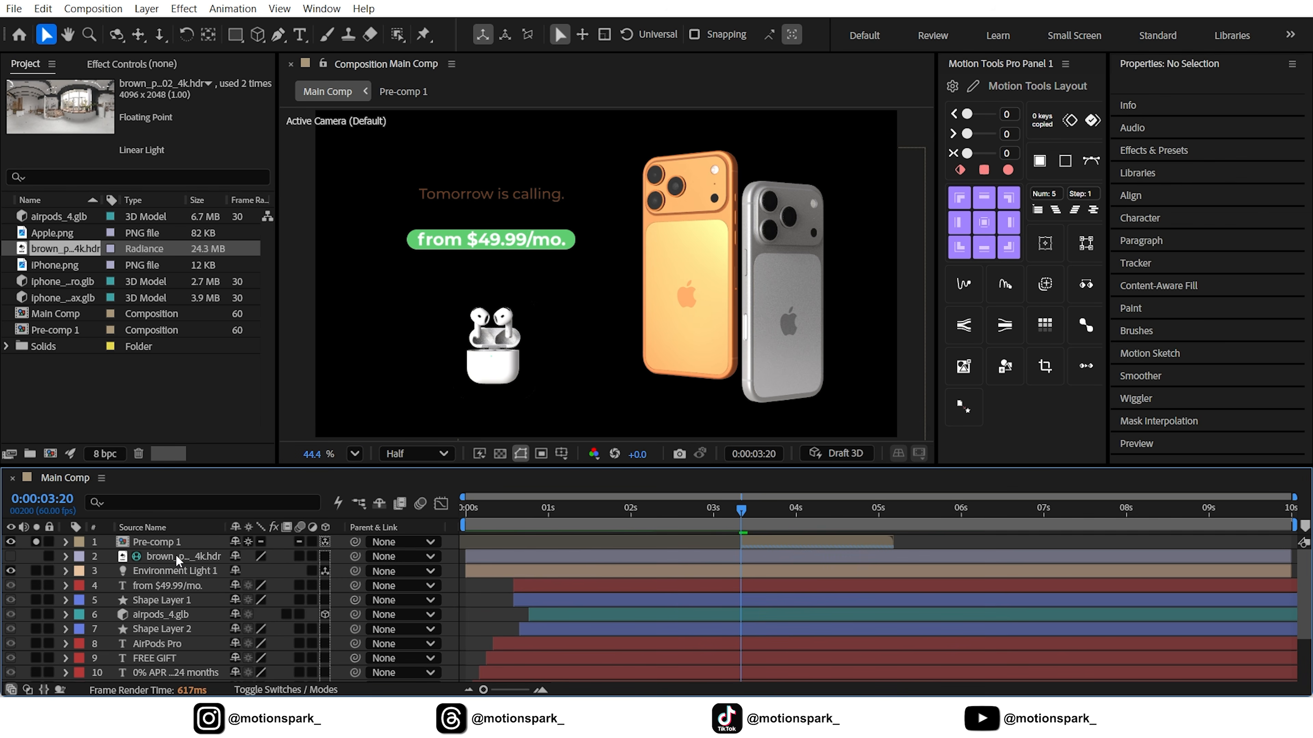
left_click(35, 541)
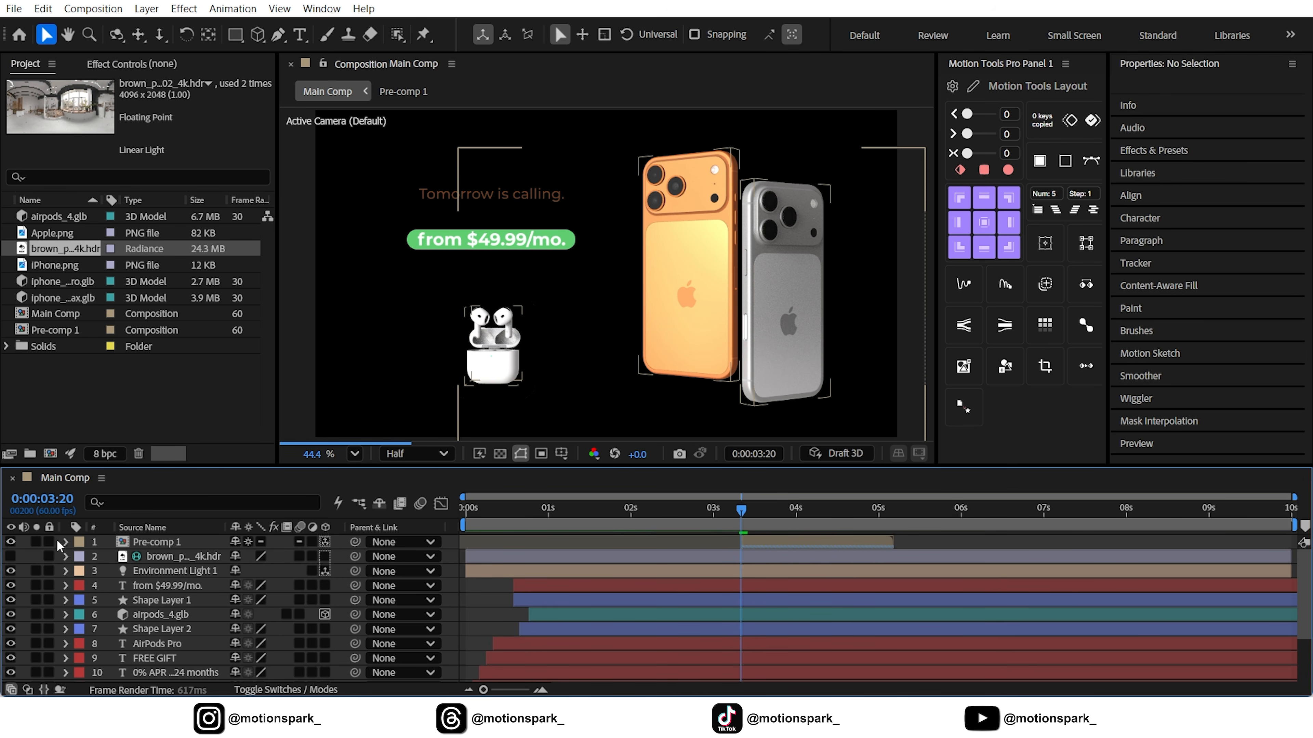
Split the 11 text, shape and 3D model layers at 0:00:03:20 and delete their later parts
left_click_drag(818, 543, 980, 547)
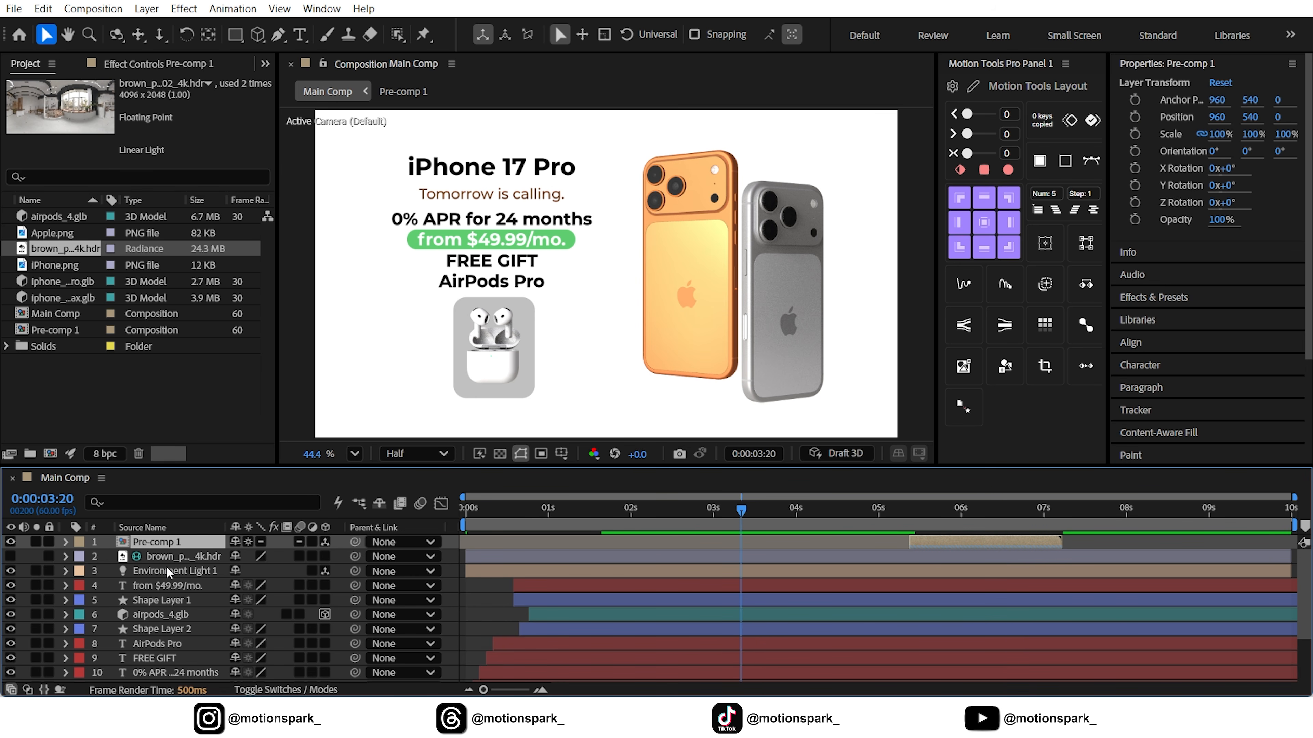
left_click(168, 586)
scroll(167, 589, "down", 3)
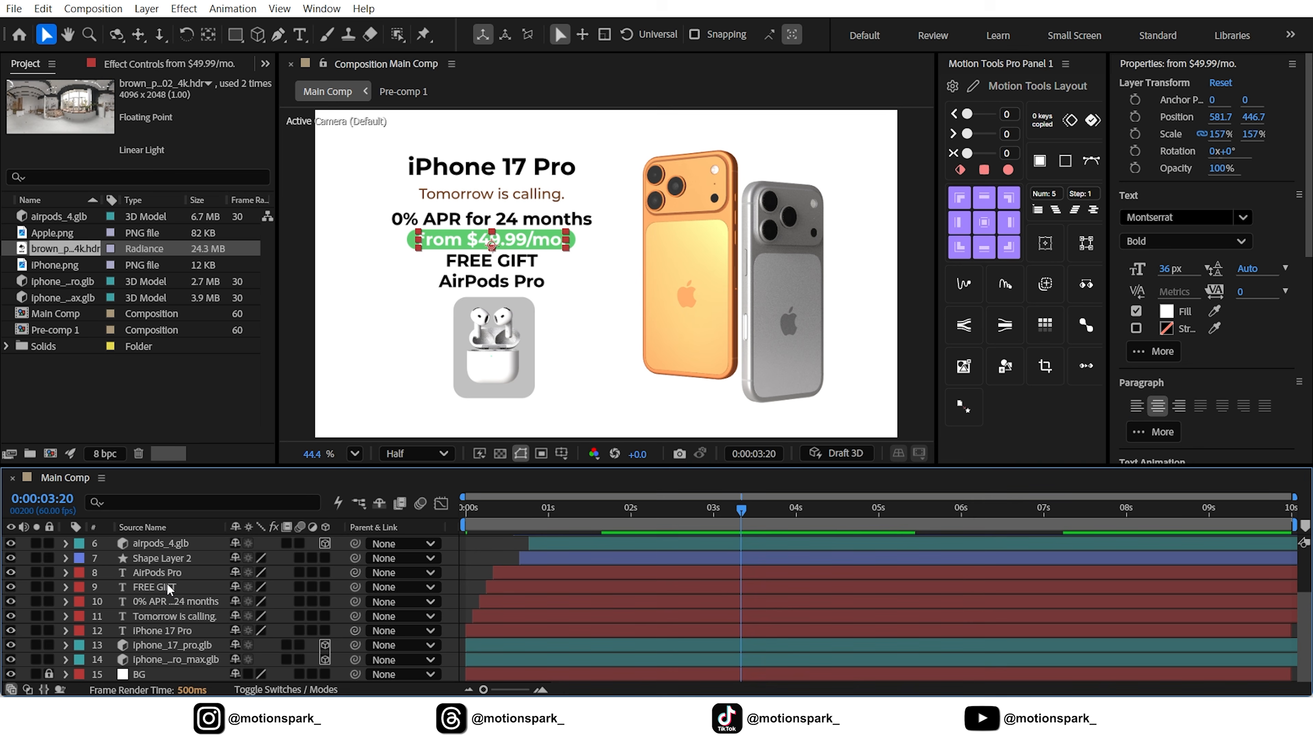
left_click(161, 657, "shift")
scroll(165, 661, "up", 3)
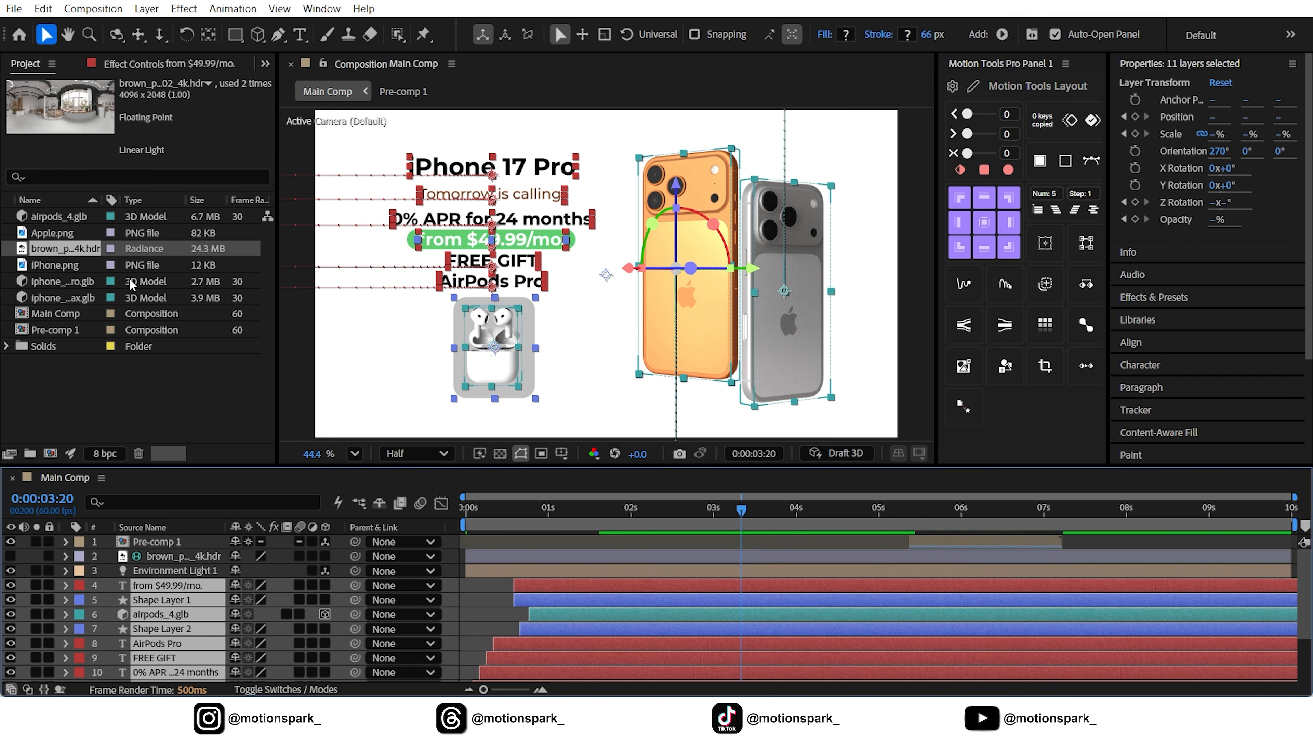
left_click(47, 10)
left_click(95, 316)
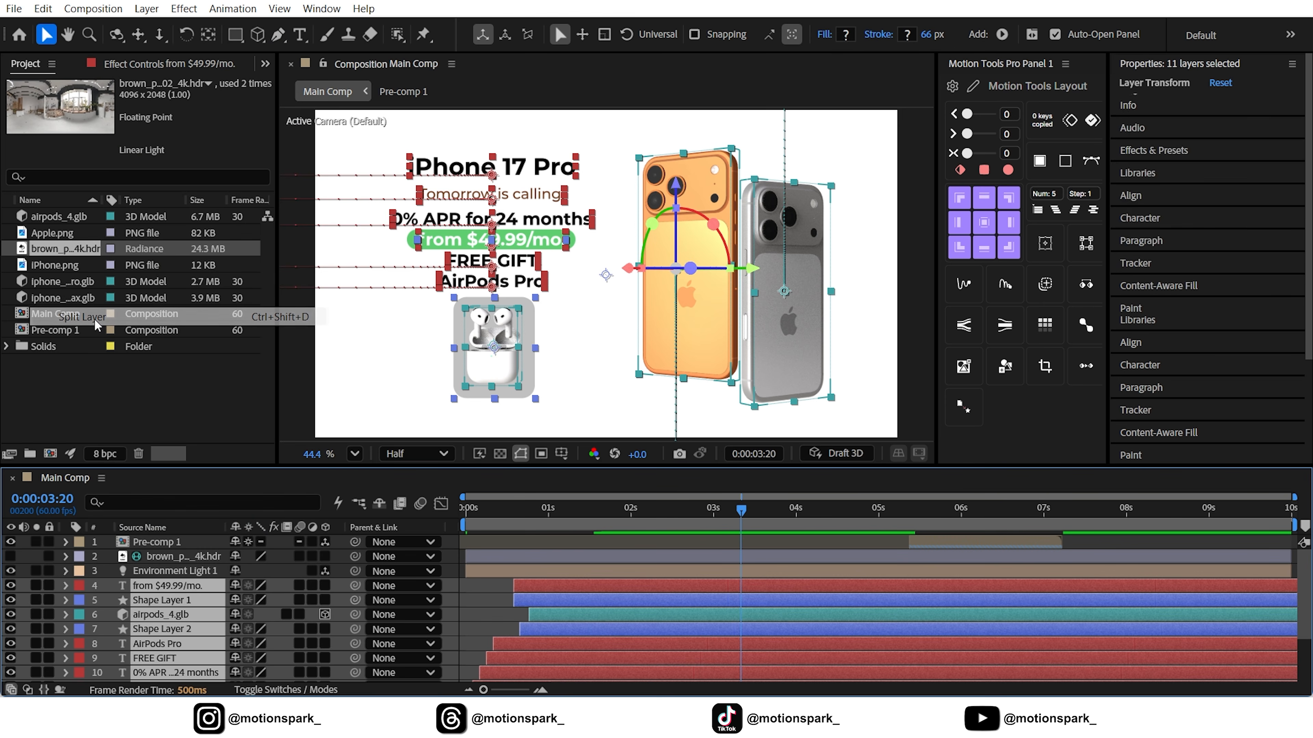
key("Delete")
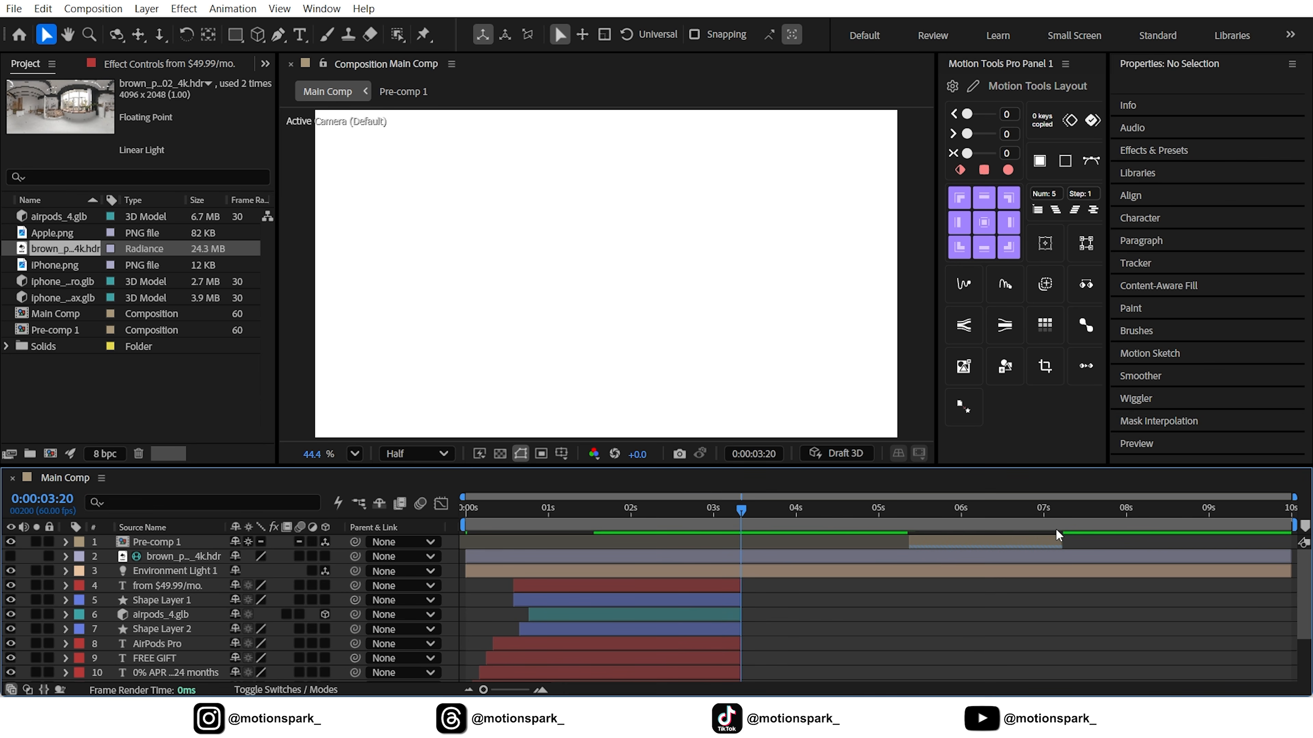
Move the remaining Pre-comp 1 segment so it starts at 0:00:03:20, directly after the split layers
left_click_drag(971, 543, 804, 542)
key("equal")
key("equal")
key("minus")
key("minus")
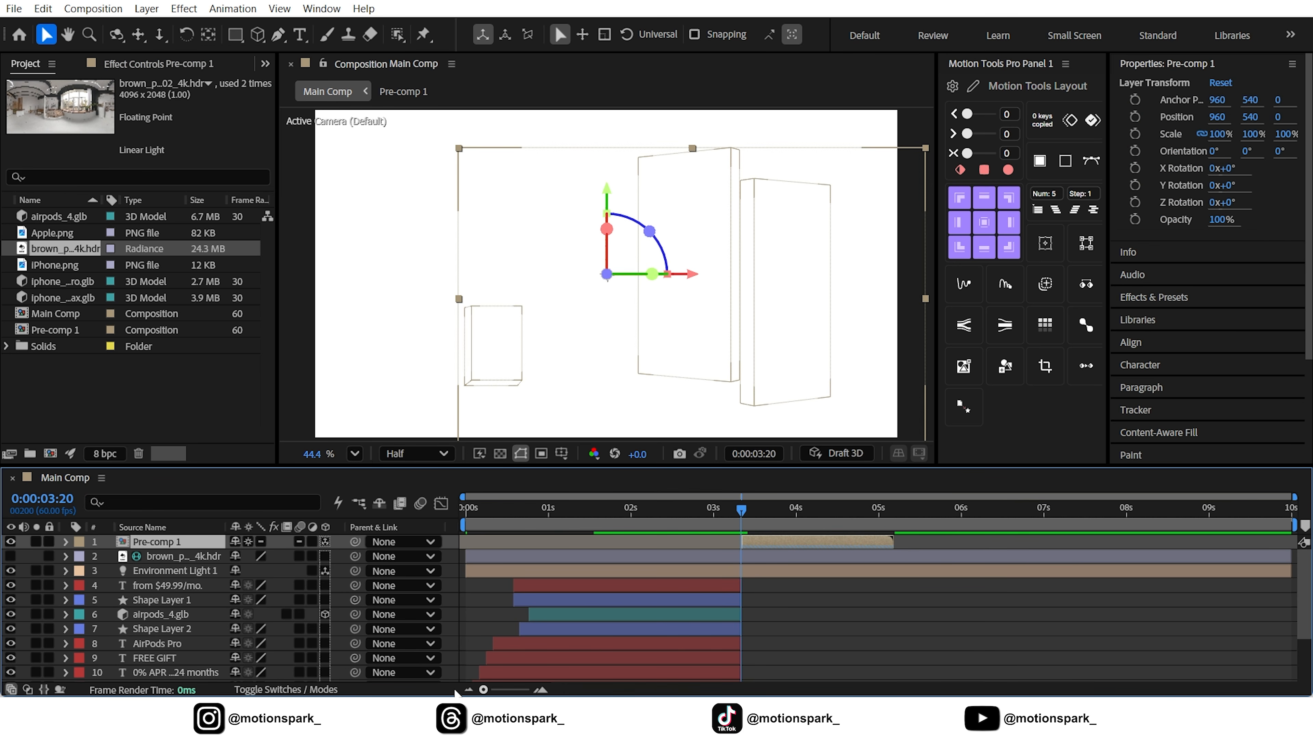
Shift Pre-comp 1 slightly earlier and trim its in-point to meet the end of the split layers at 0:00:03:20
scroll(604, 624, "down", 3)
key("equal")
key("minus")
left_click(775, 594)
left_click_drag(744, 512, 742, 513)
scroll(775, 558, "up", 3)
left_click_drag(794, 543, 729, 522)
left_click(791, 599)
left_click(517, 673)
left_click_drag(483, 690, 527, 690)
left_click_drag(879, 510, 1180, 512)
left_click_drag(527, 690, 483, 690)
left_click_drag(734, 542, 741, 541)
Go to 0:00:05:01, add Apple.png to the top of Main Comp and set its Scale to 6%
left_click_drag(741, 510, 881, 526)
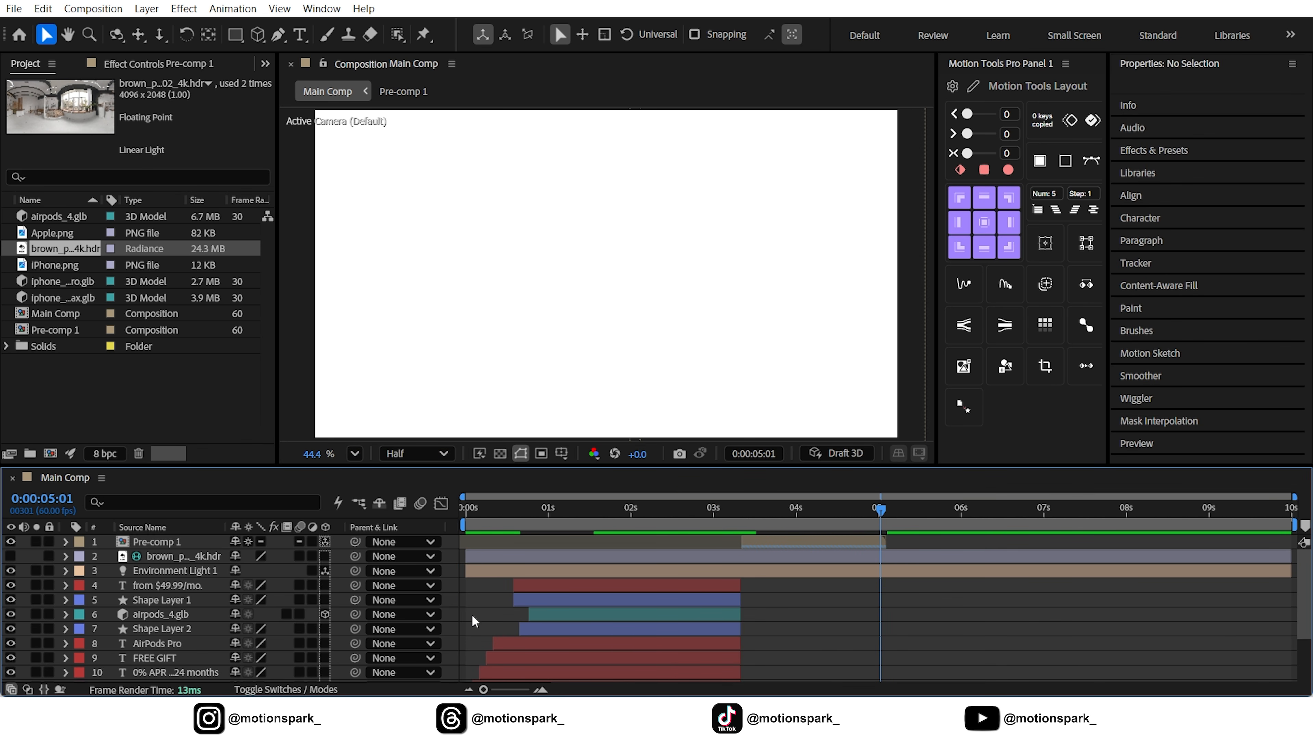
left_click_drag(51, 232, 156, 538)
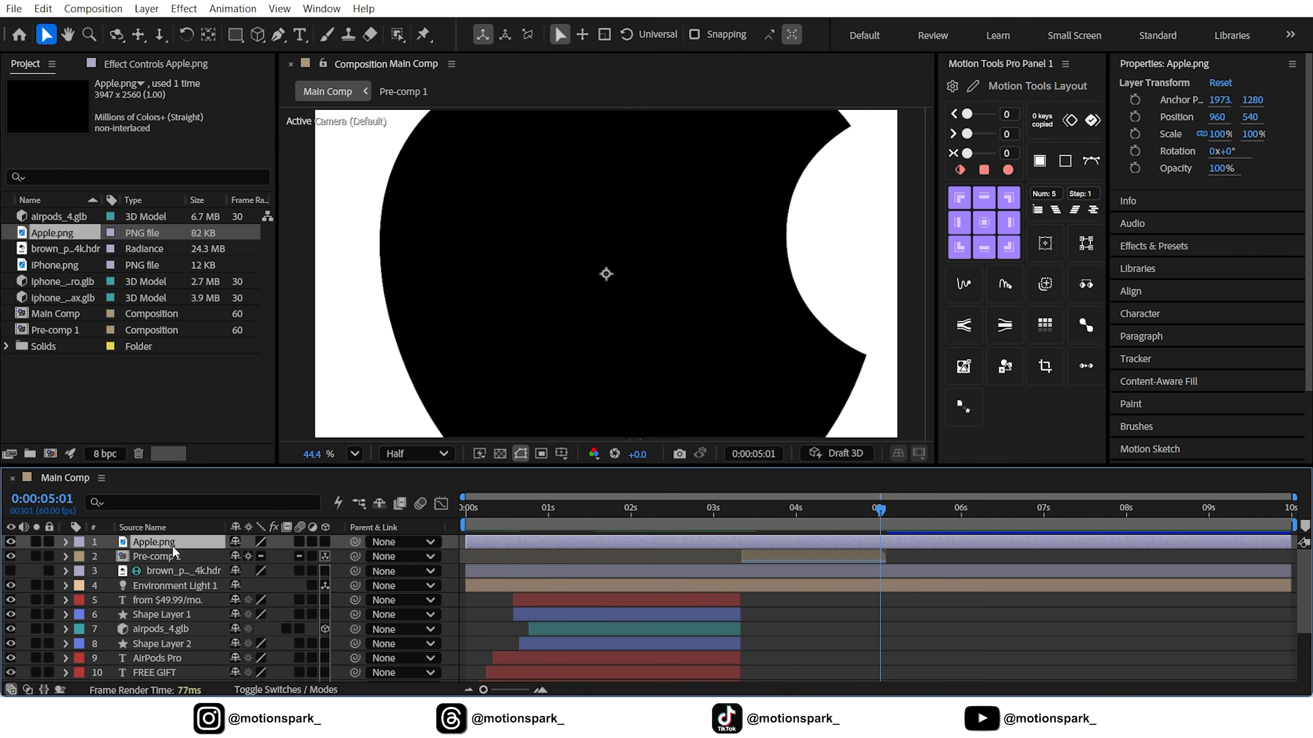
key("s")
left_click_drag(253, 557, 181, 560)
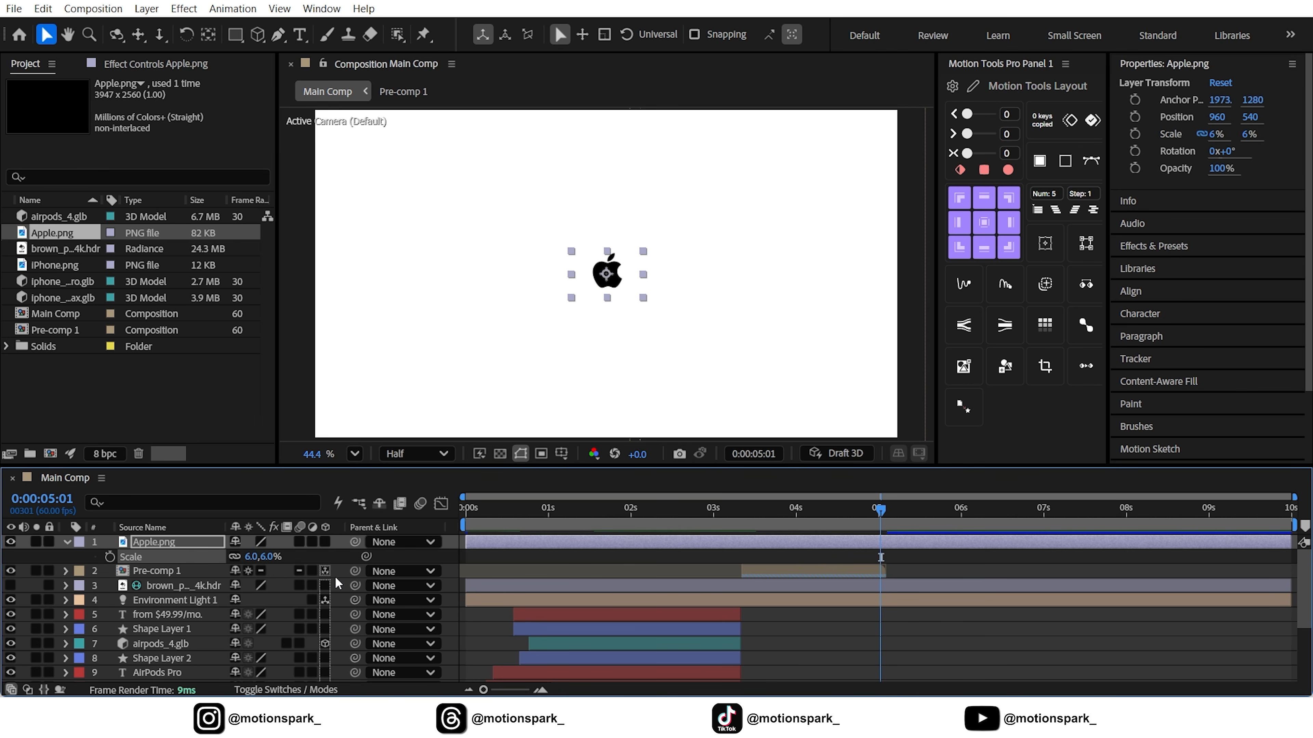
left_click(408, 558)
Add iPhone.png above Apple.png and set its Scale to 34%
left_click_drag(54, 273, 173, 537)
key("period")
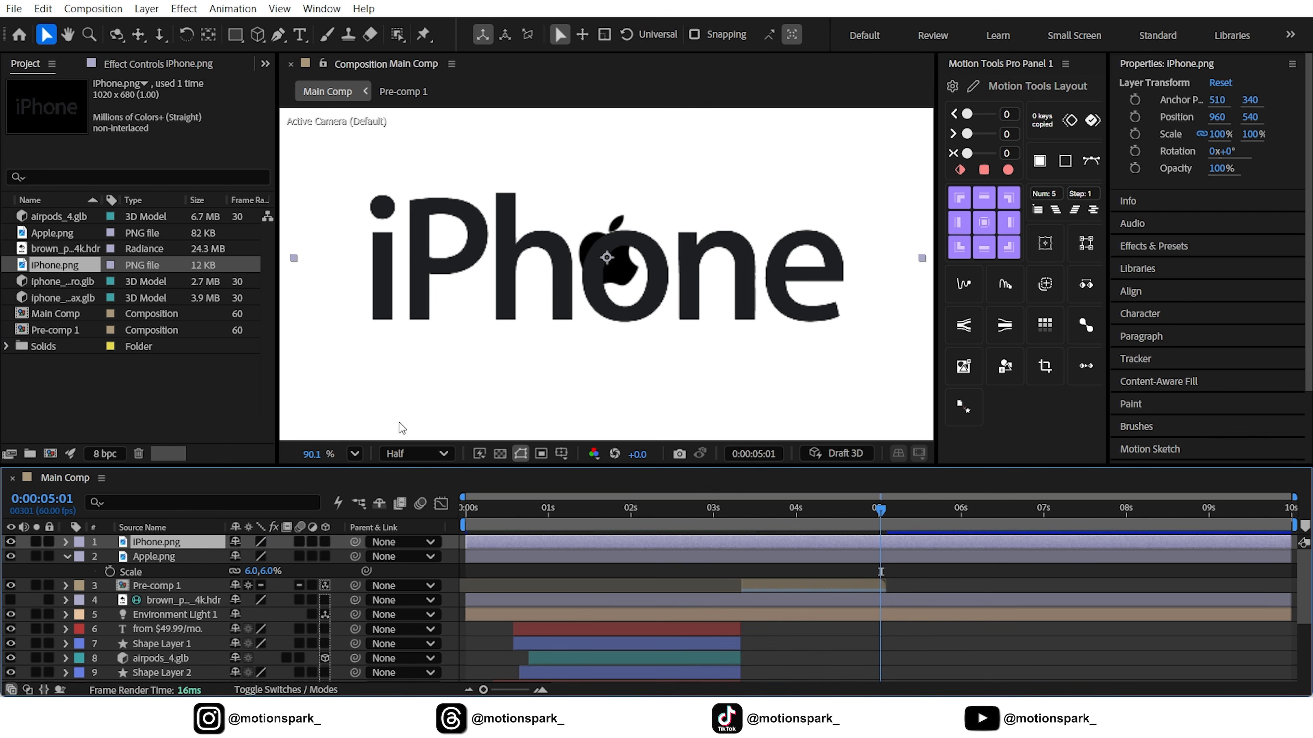
key("s")
left_click_drag(254, 556, 211, 559)
left_click_drag(206, 558, 203, 558)
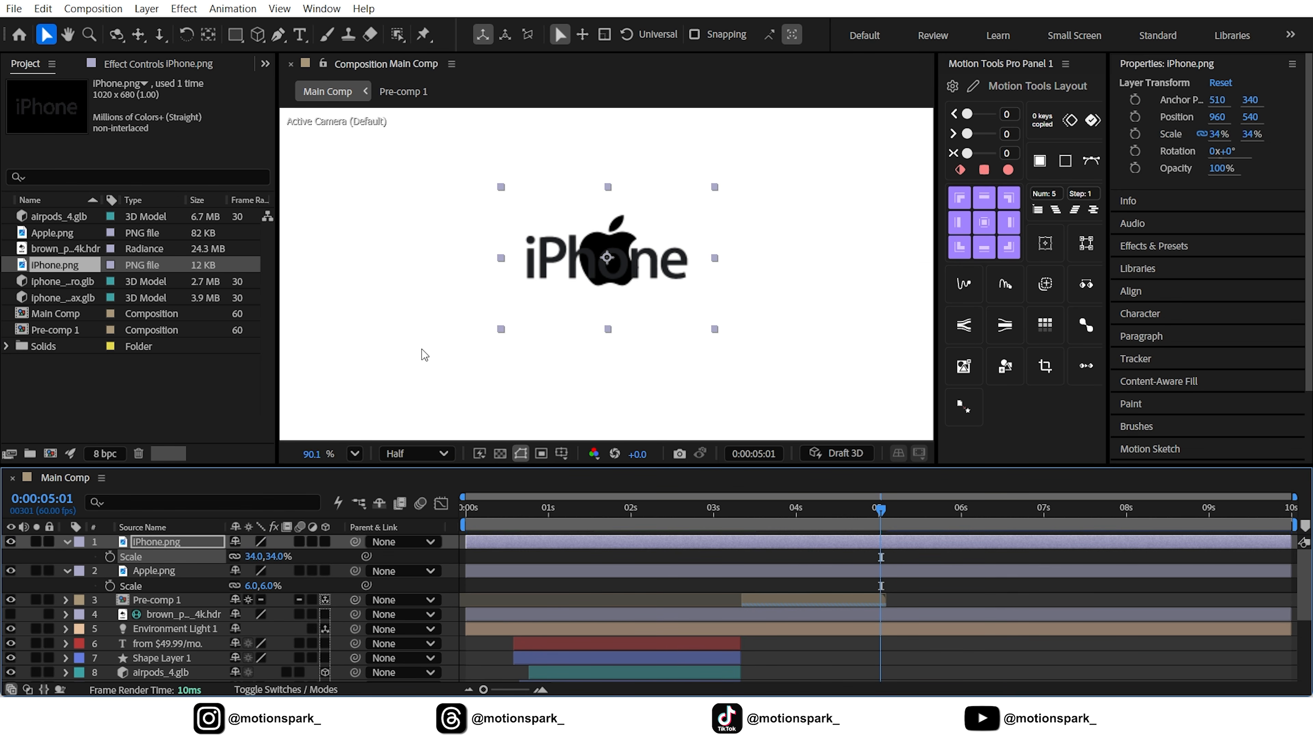
Move iPhone.png to the right of the Apple logo, at X position 1154, and collapse both layers' properties
left_click_drag(564, 250, 684, 254)
left_click(355, 453)
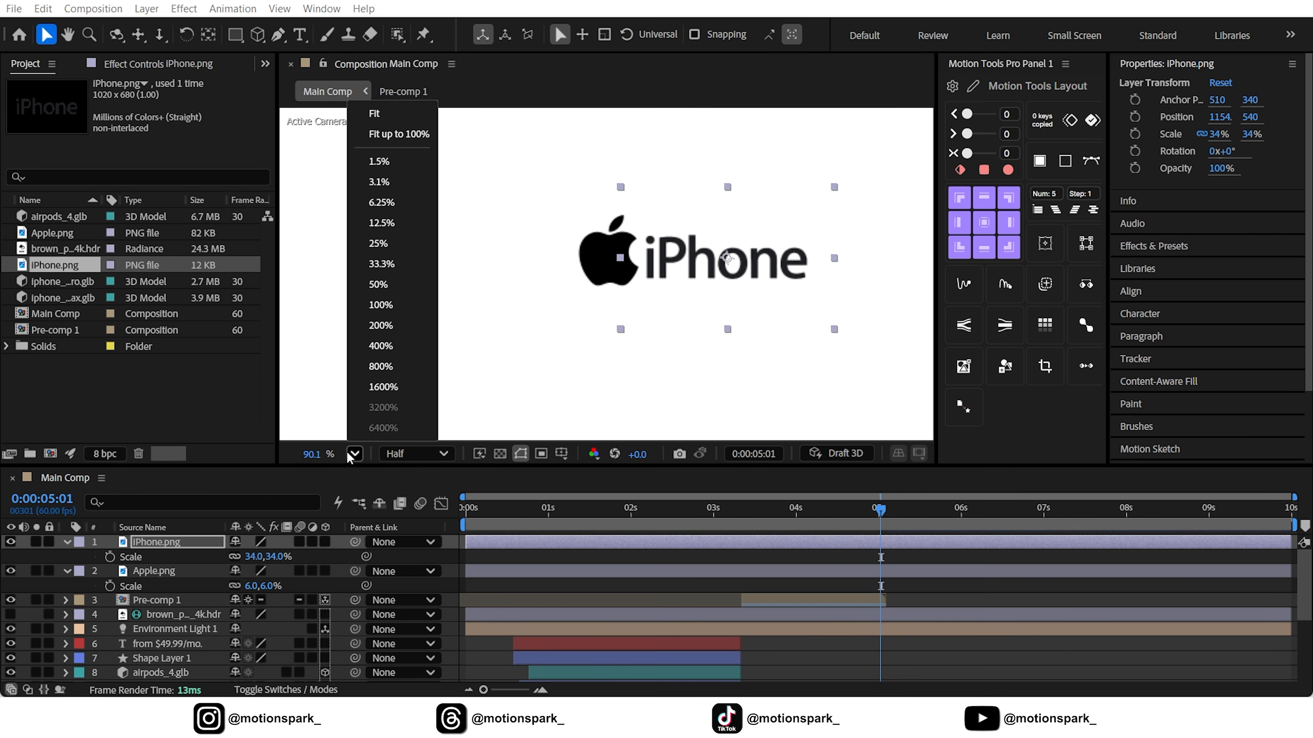
left_click(386, 156)
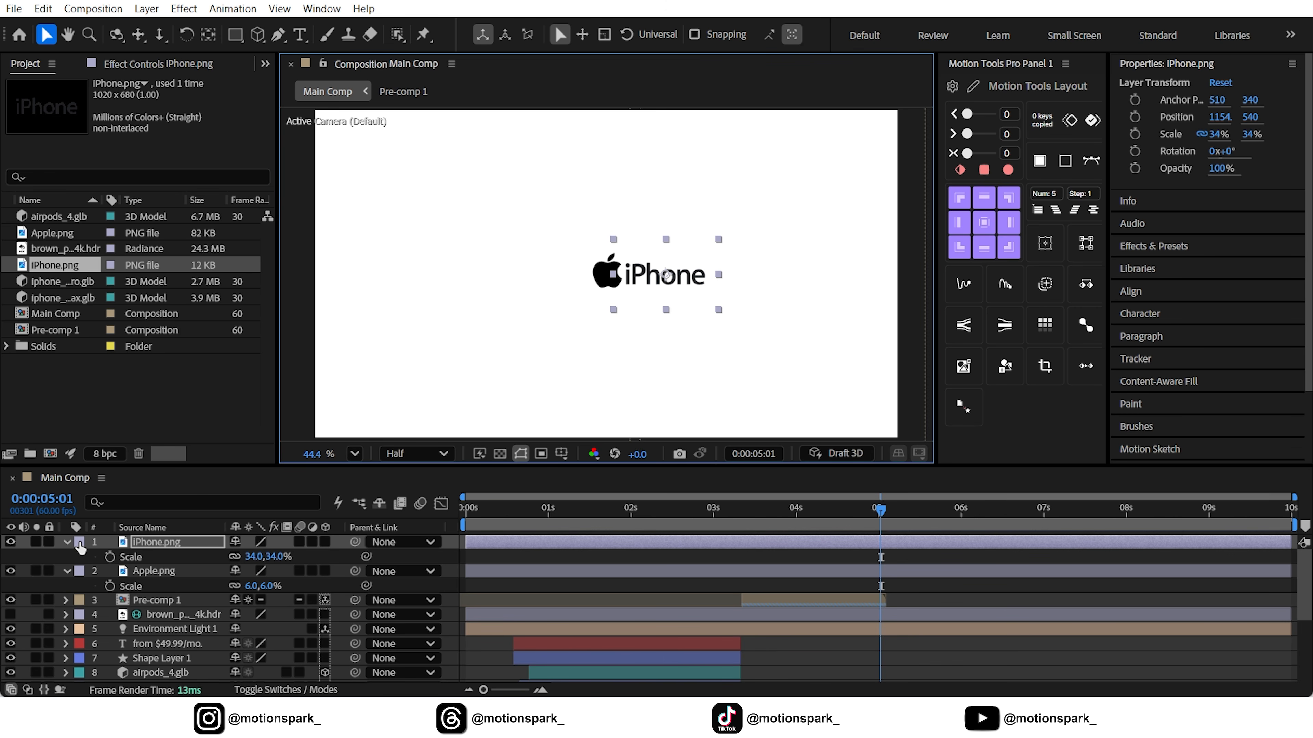
left_click(67, 542)
left_click(67, 557)
Turn on the Title/Action Safe guides and move Apple.png and iPhone.png together to centre the logo in the frame
left_click(159, 558, "ctrl")
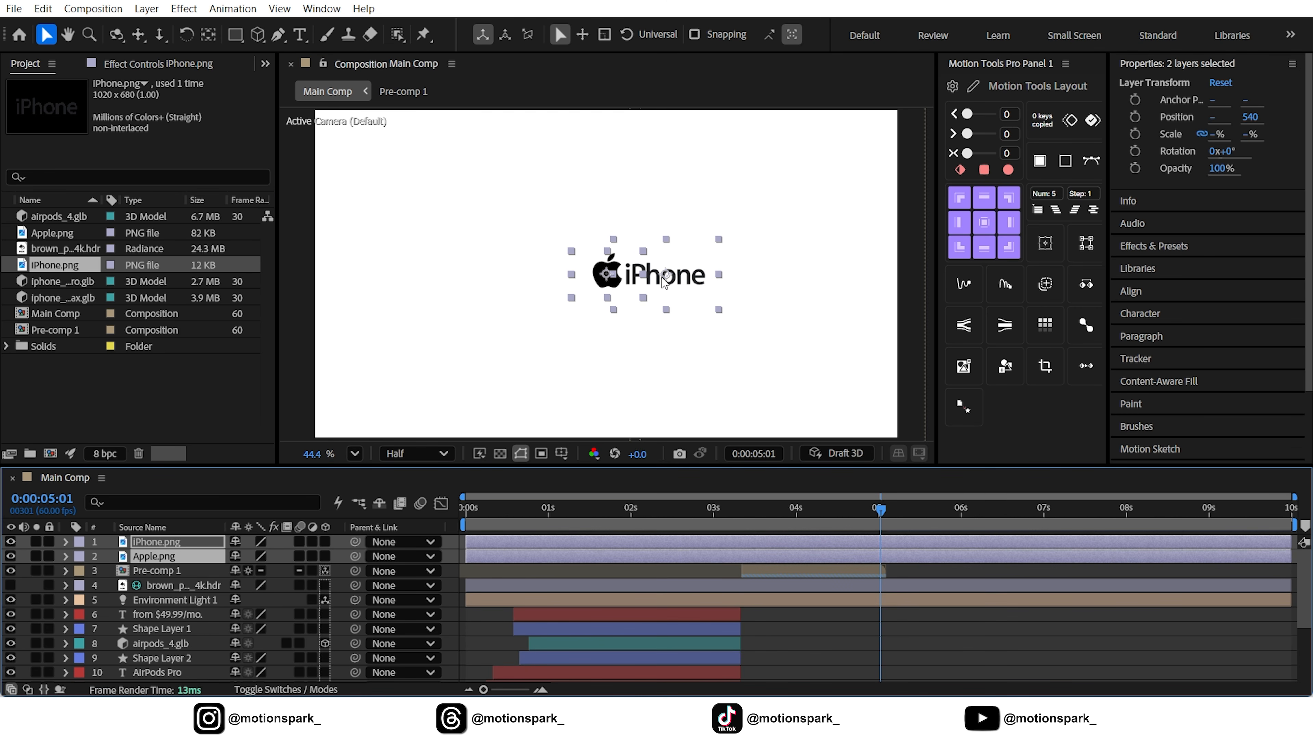
left_click(560, 455)
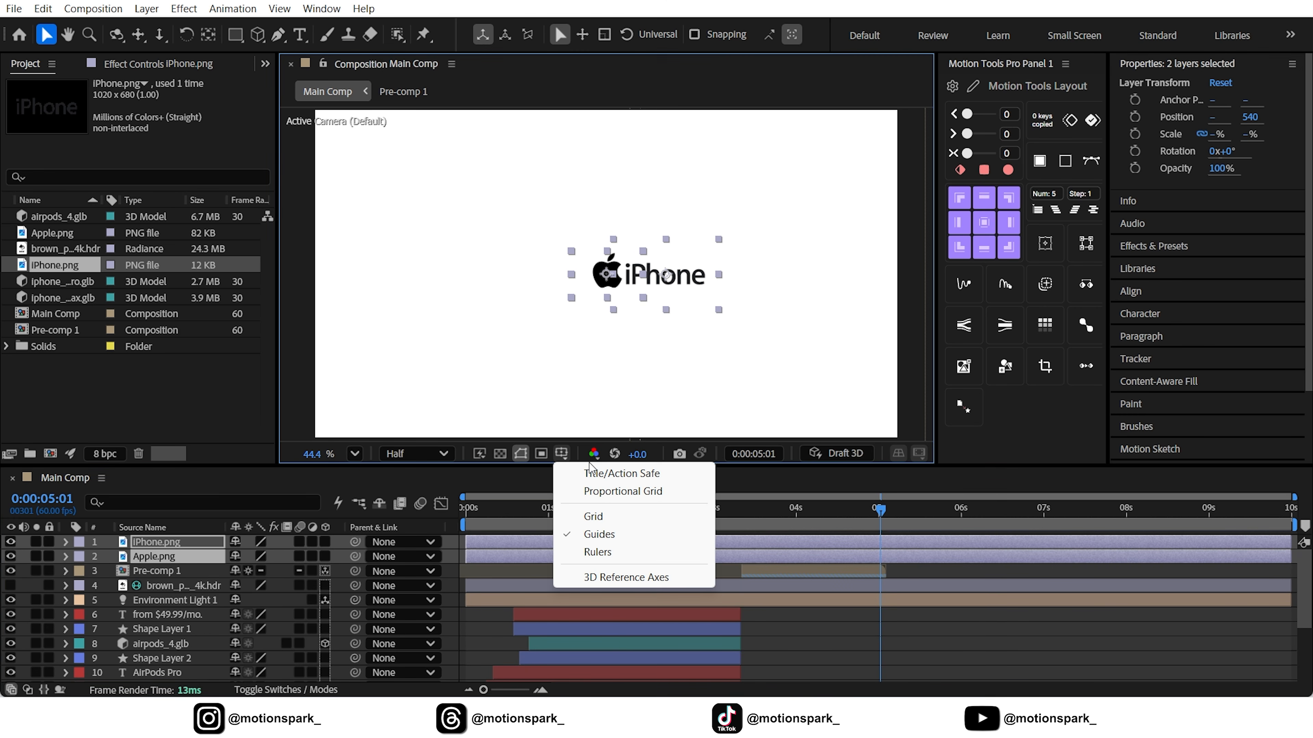
left_click(597, 473)
scroll(668, 259, "up", 5)
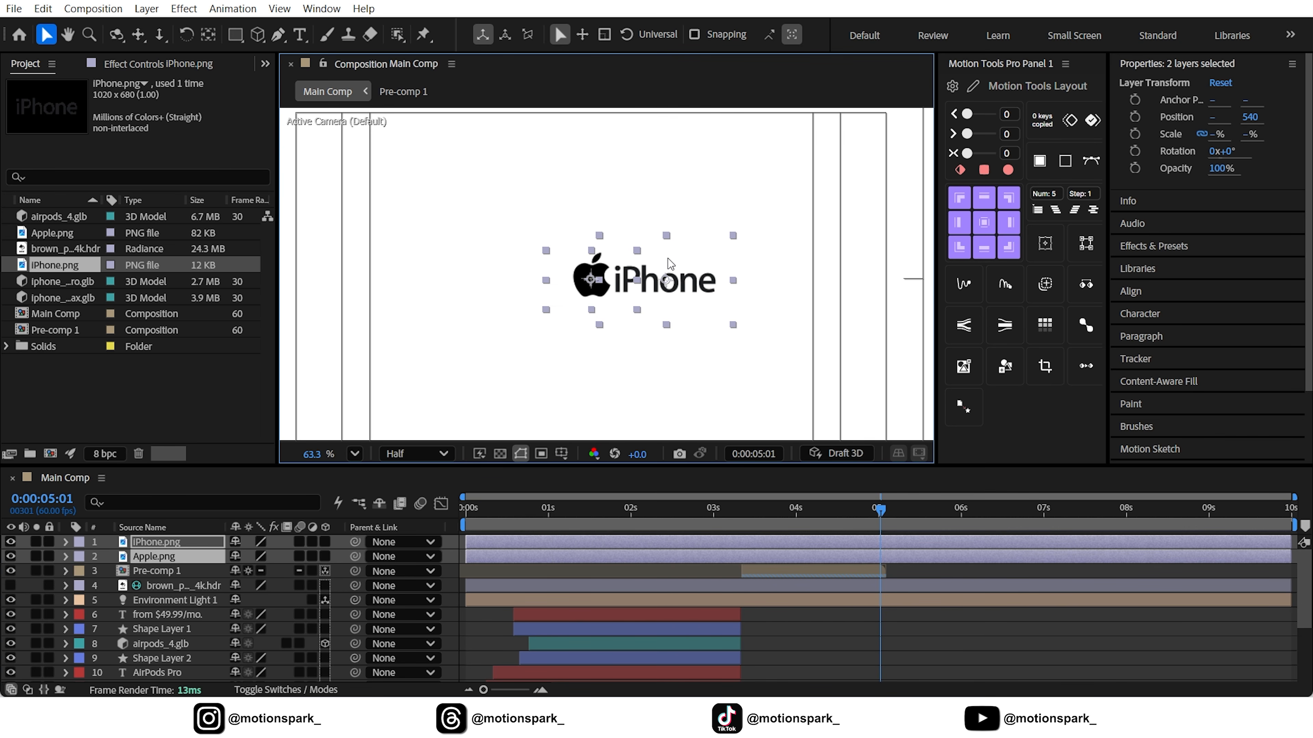
left_click_drag(667, 300, 622, 279)
left_click(354, 454)
left_click(398, 132)
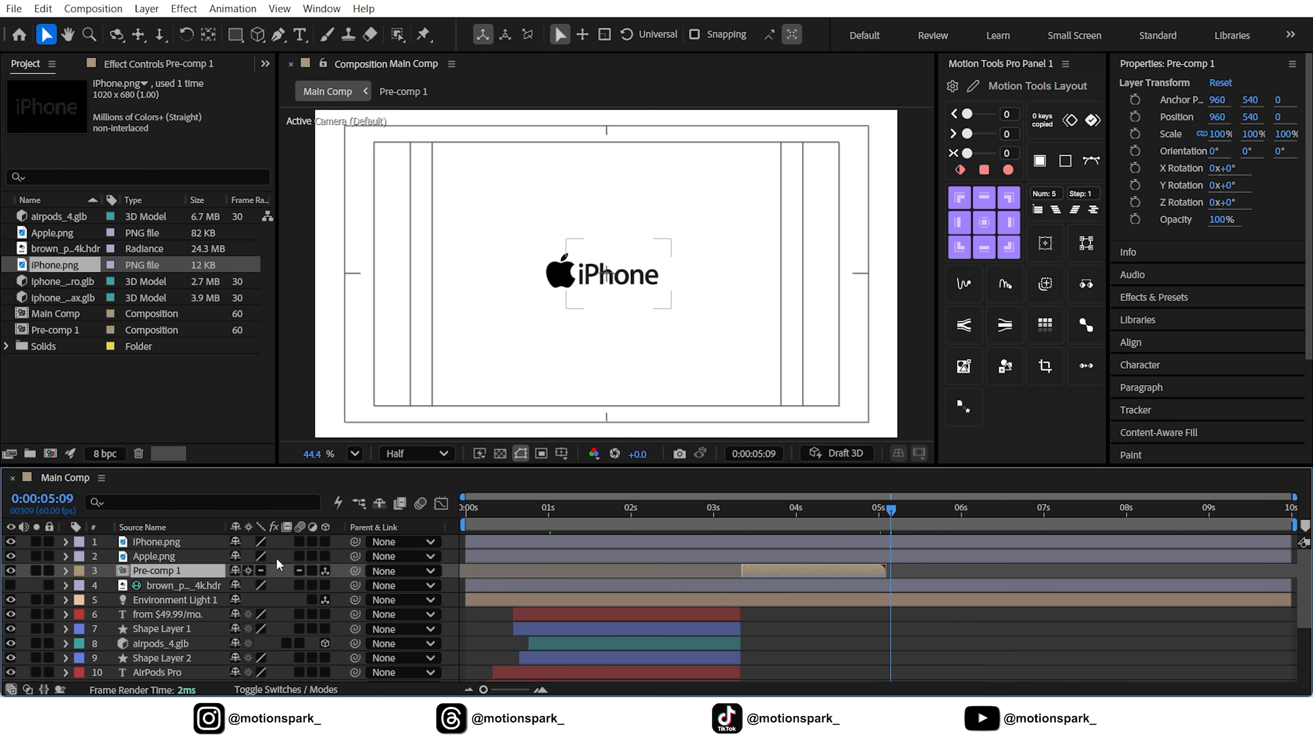
Move the iPhone.png and Apple.png layers together in time so both start at 0:00:05:09
left_click(490, 545)
left_click(489, 555, "shift")
left_click_drag(490, 550, 914, 549)
left_click(469, 633)
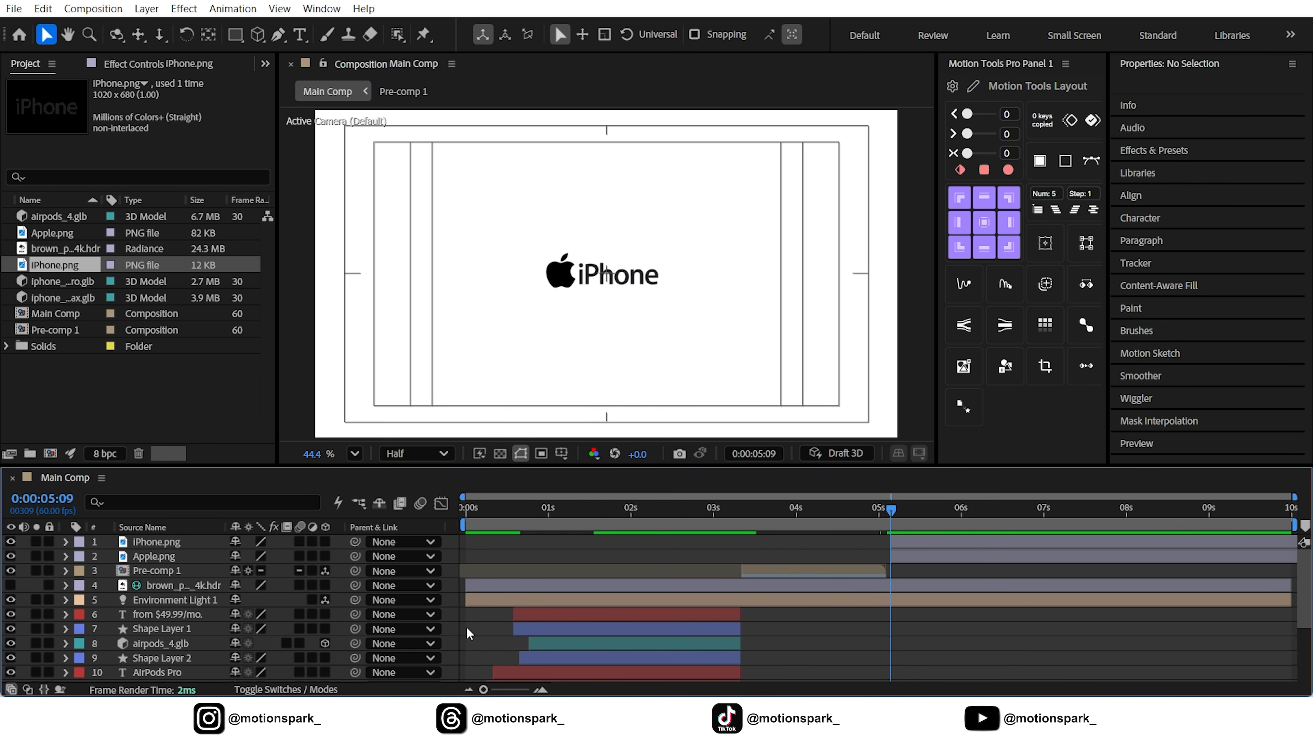
Apply a scale motion preset from Animation Composer to Apple.png as an In animation
left_click(563, 275)
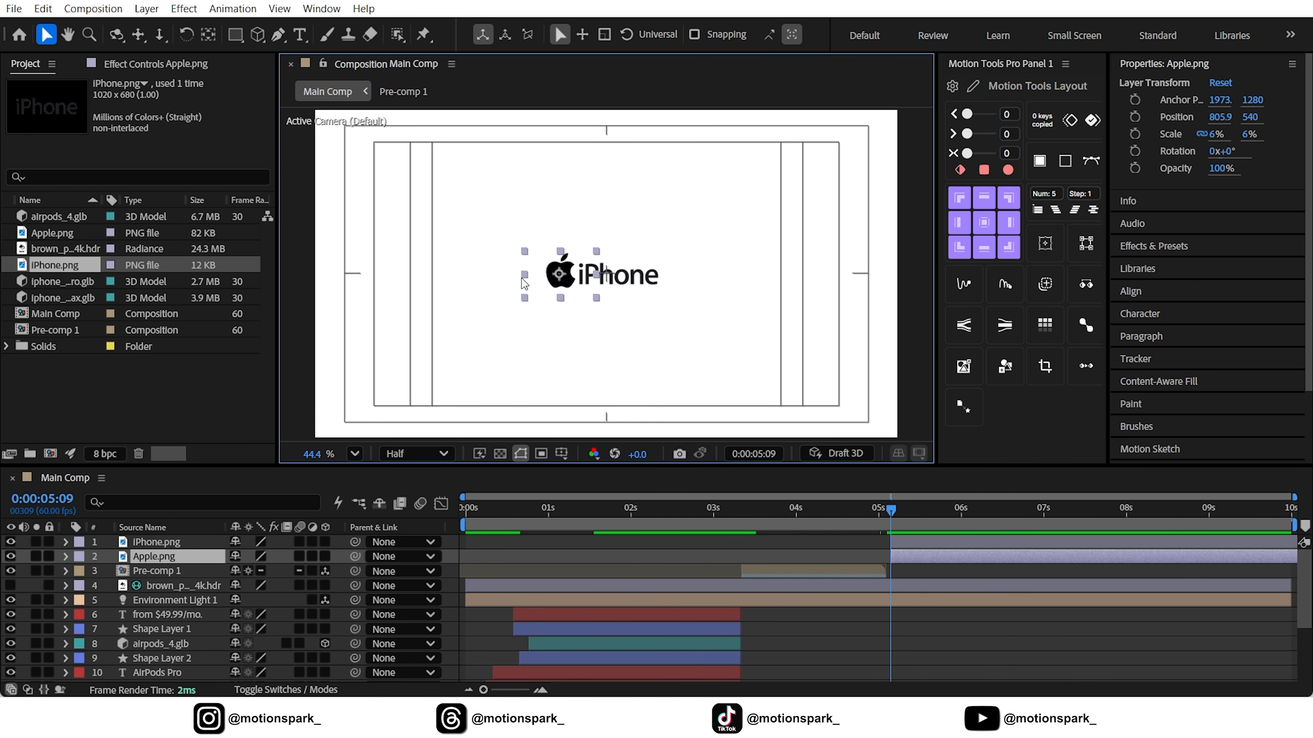
left_click(321, 8)
left_click(375, 154)
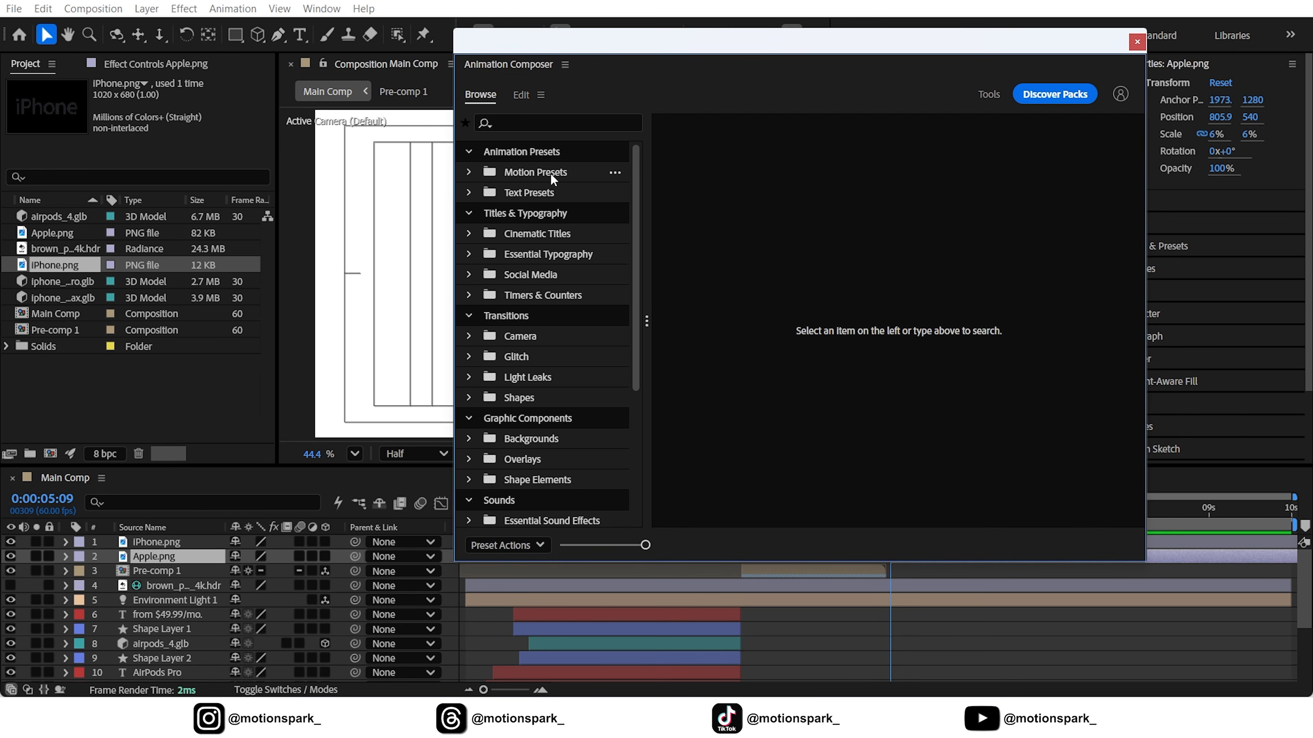
left_click(539, 173)
scroll(811, 373, "down", 1)
scroll(812, 373, "down", 3)
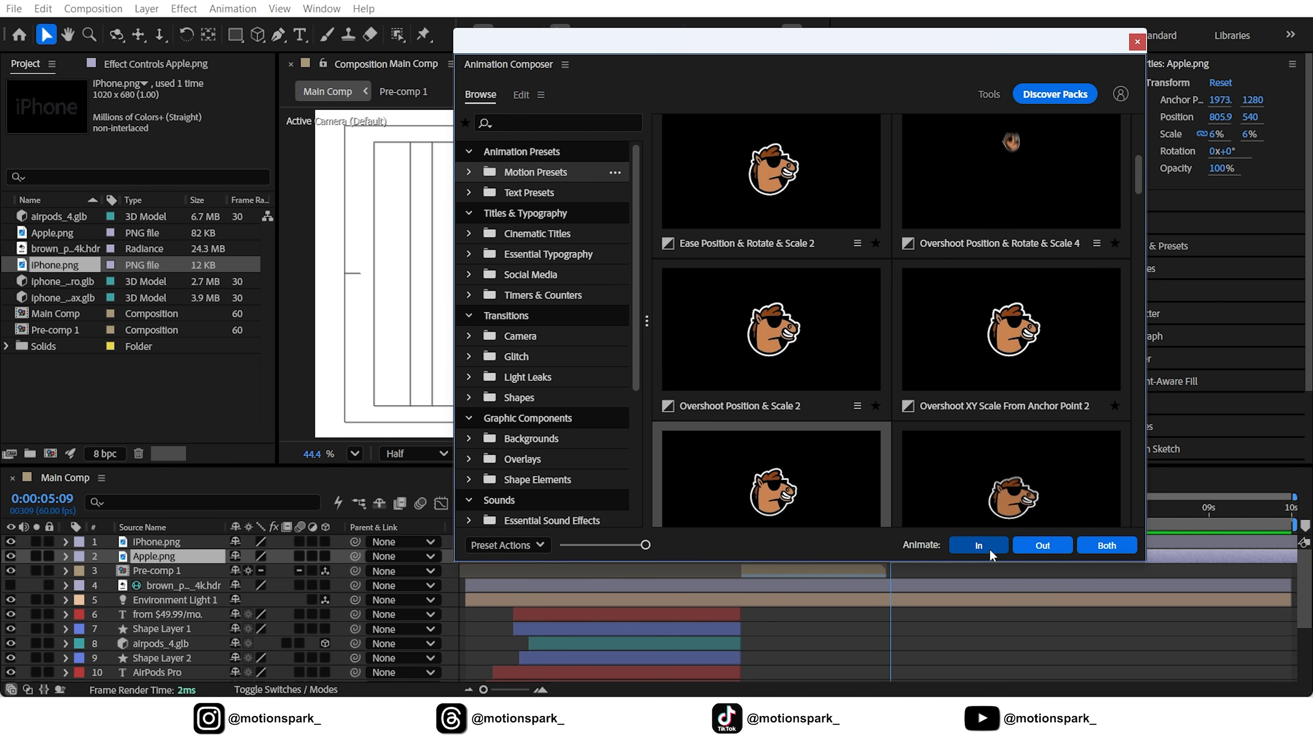
left_click(978, 545)
left_click(1137, 42)
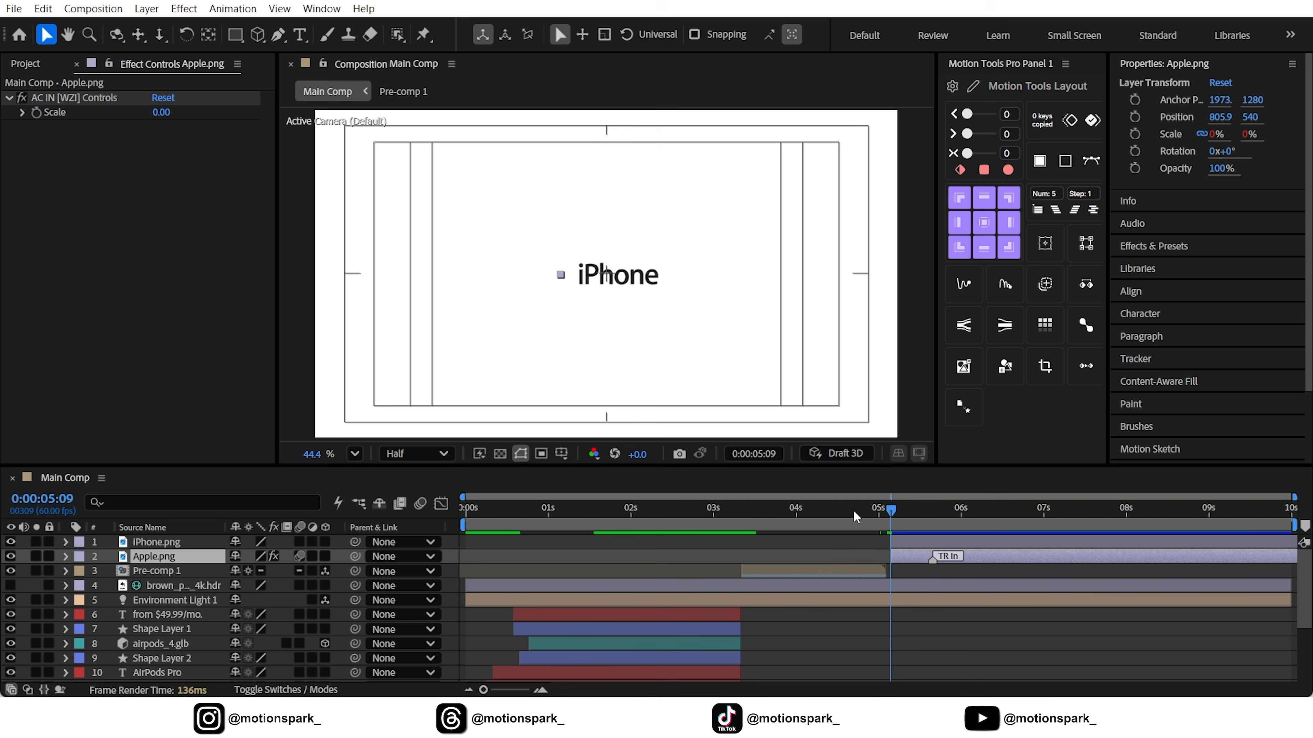
Go to 0:00:05:46, add a null object, move it onto the Apple logo and start its layer at 0:00:05:09
left_click_drag(890, 511, 942, 513)
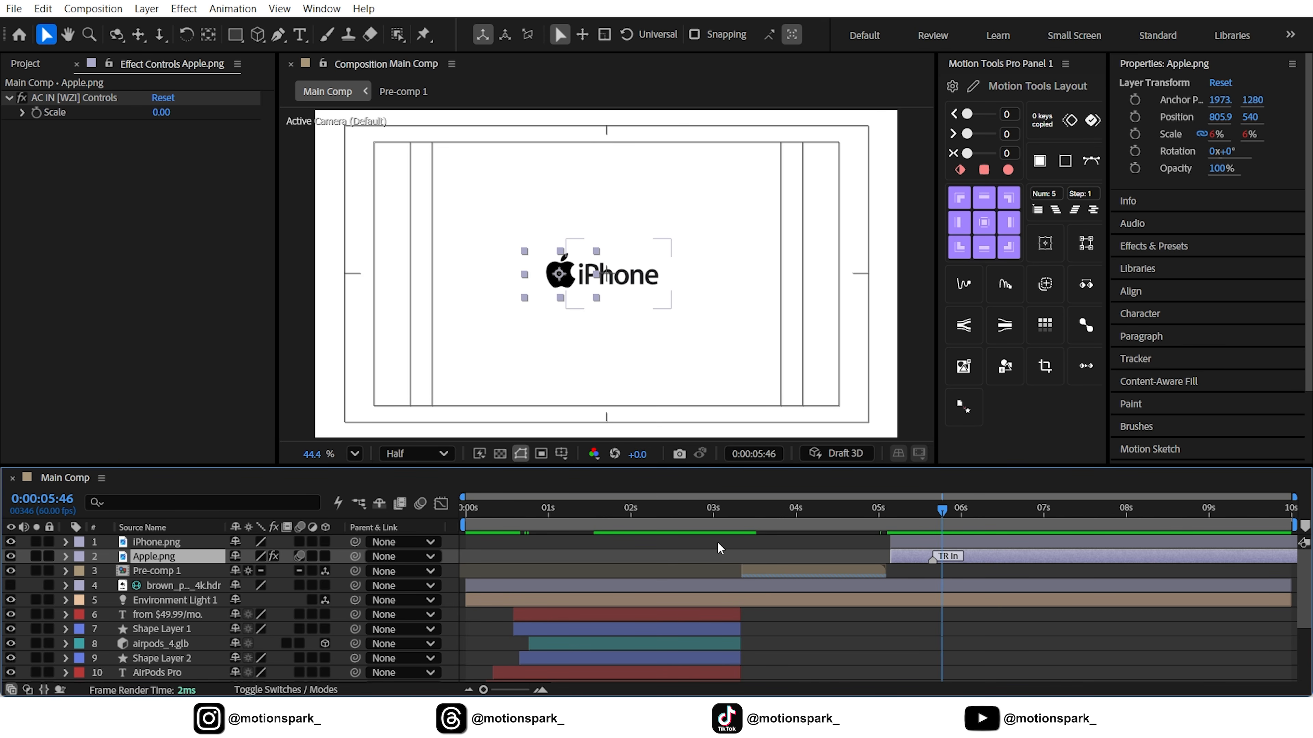
left_click(146, 12)
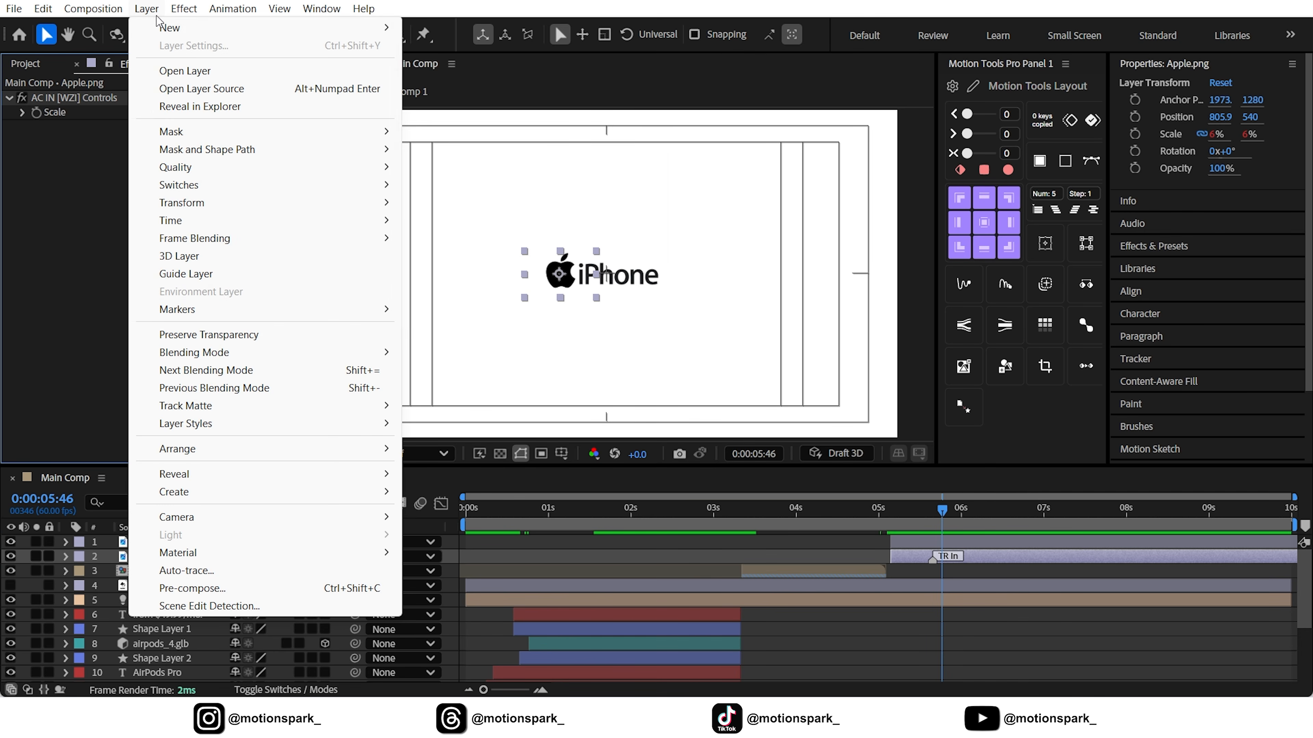
mouse_move(170, 29)
left_click(470, 101)
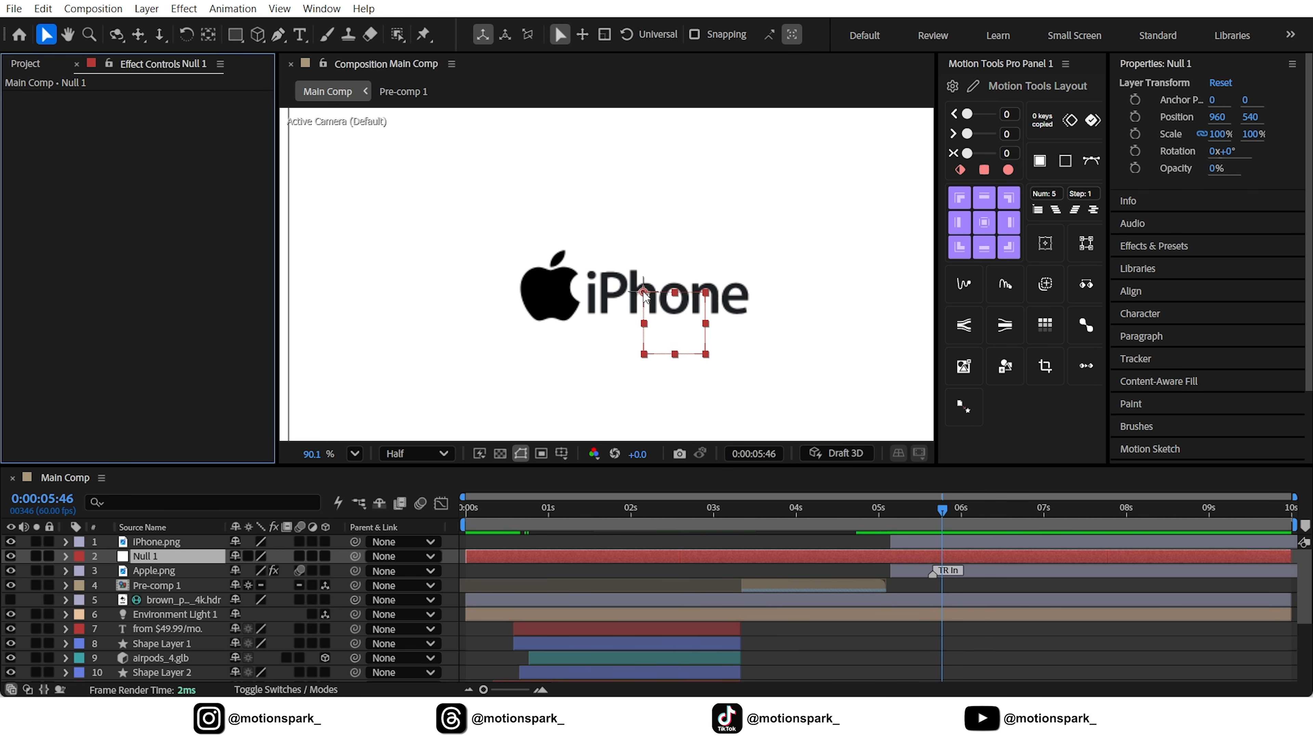
left_click_drag(643, 293, 551, 292)
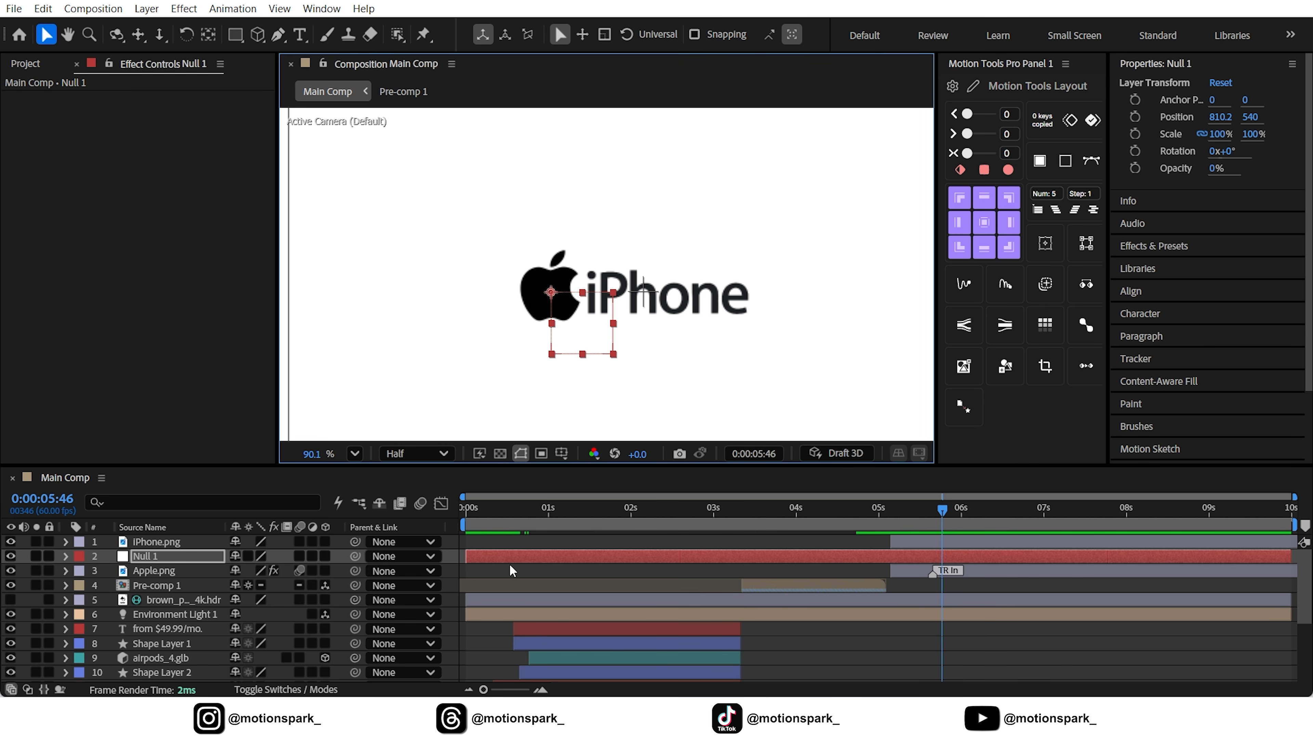
left_click_drag(467, 556, 906, 561)
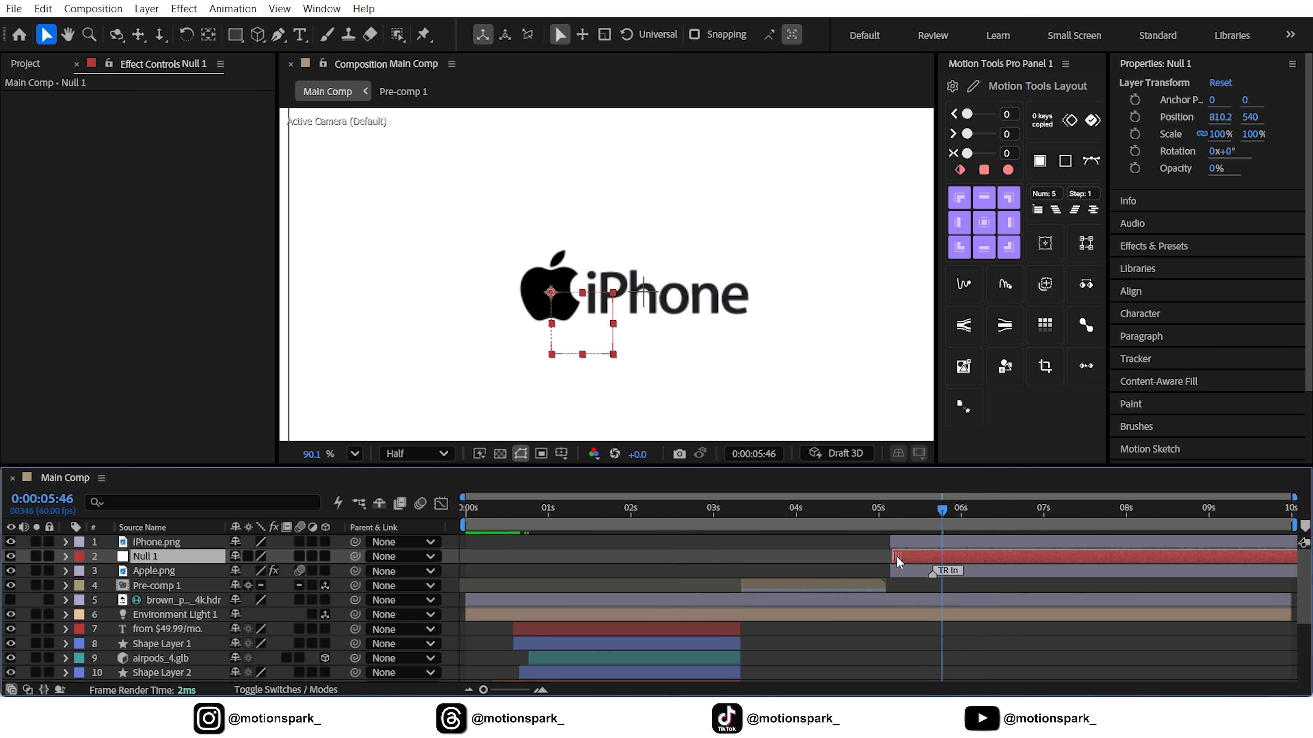
Parent Apple.png to Null 1 and add Position keyframes to the null at 0:00:05:46 and 0:00:06:36
left_click(155, 570)
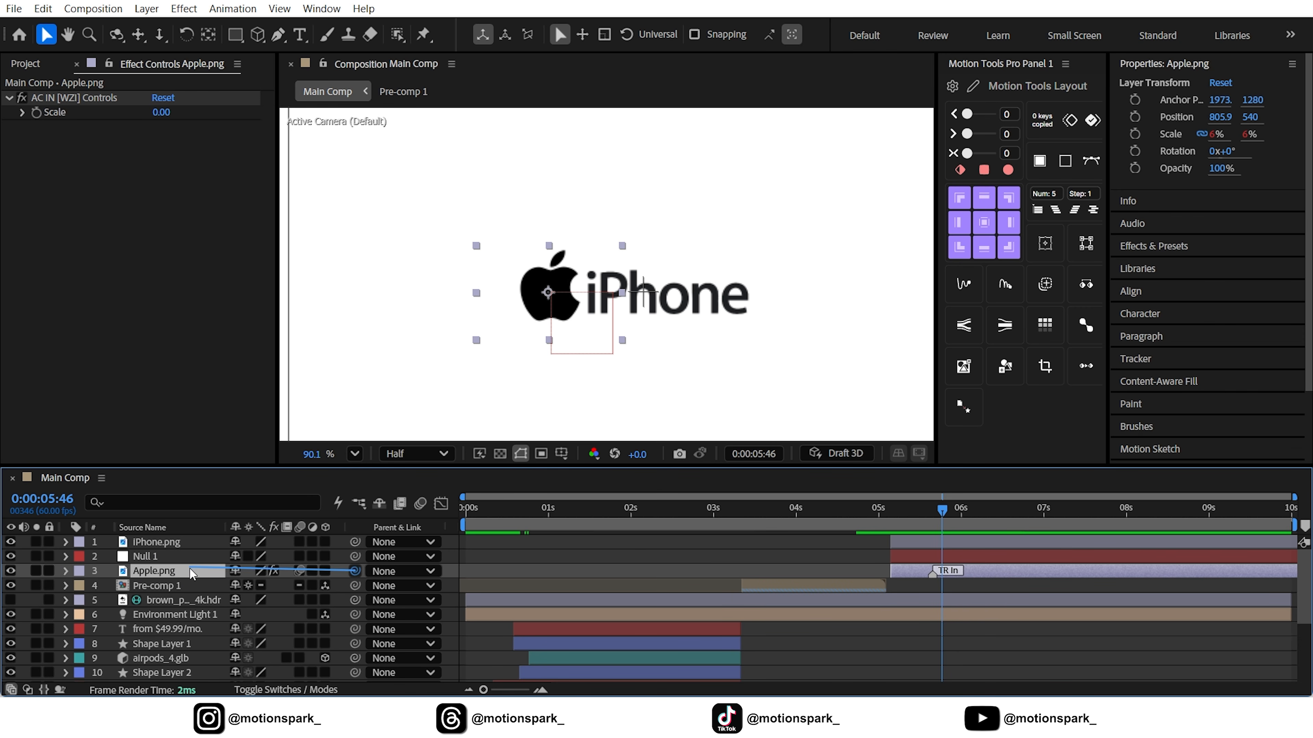
left_click_drag(192, 574, 166, 556)
left_click(162, 555)
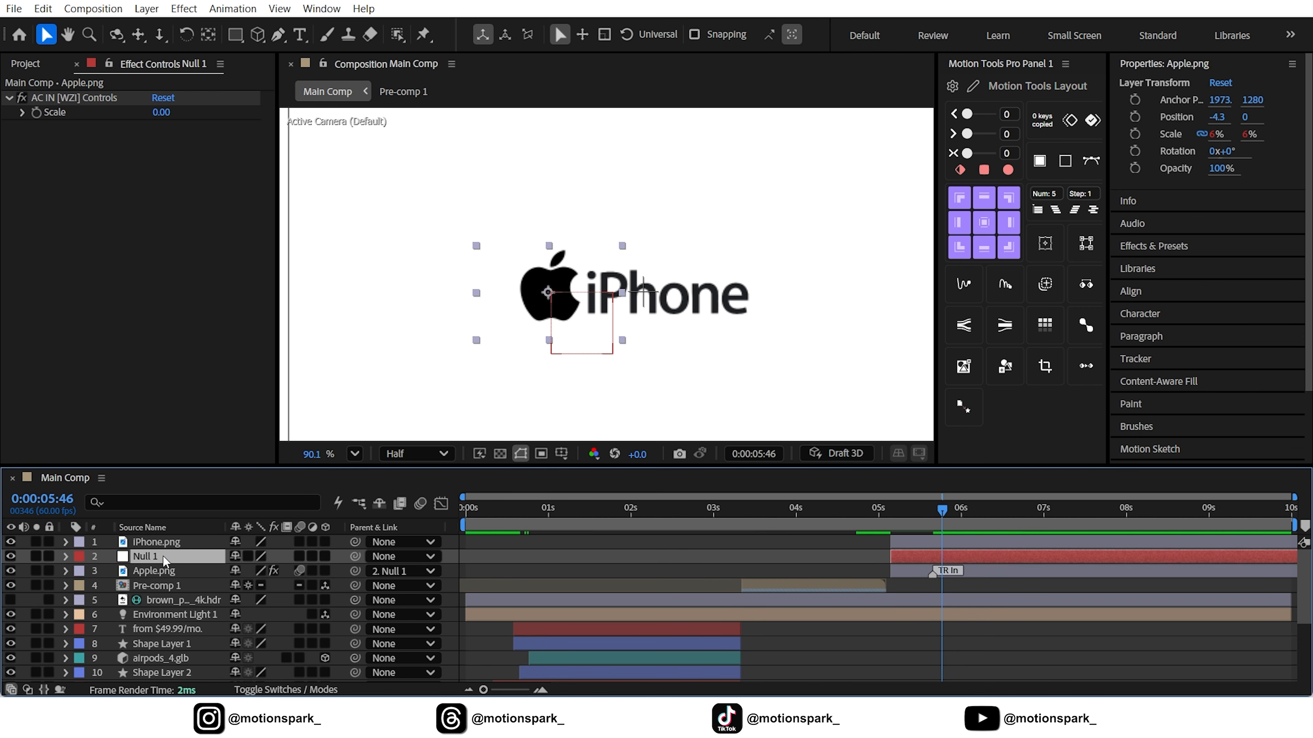
key("p")
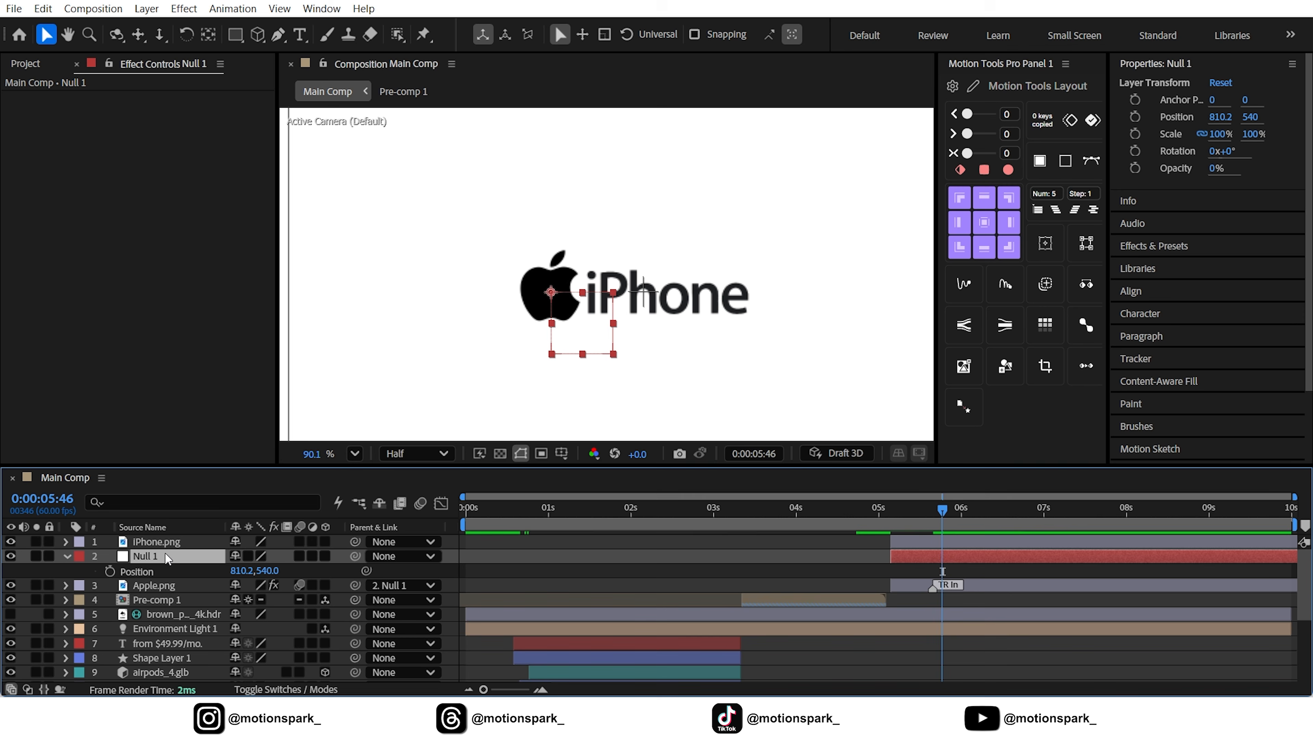
left_click(109, 571)
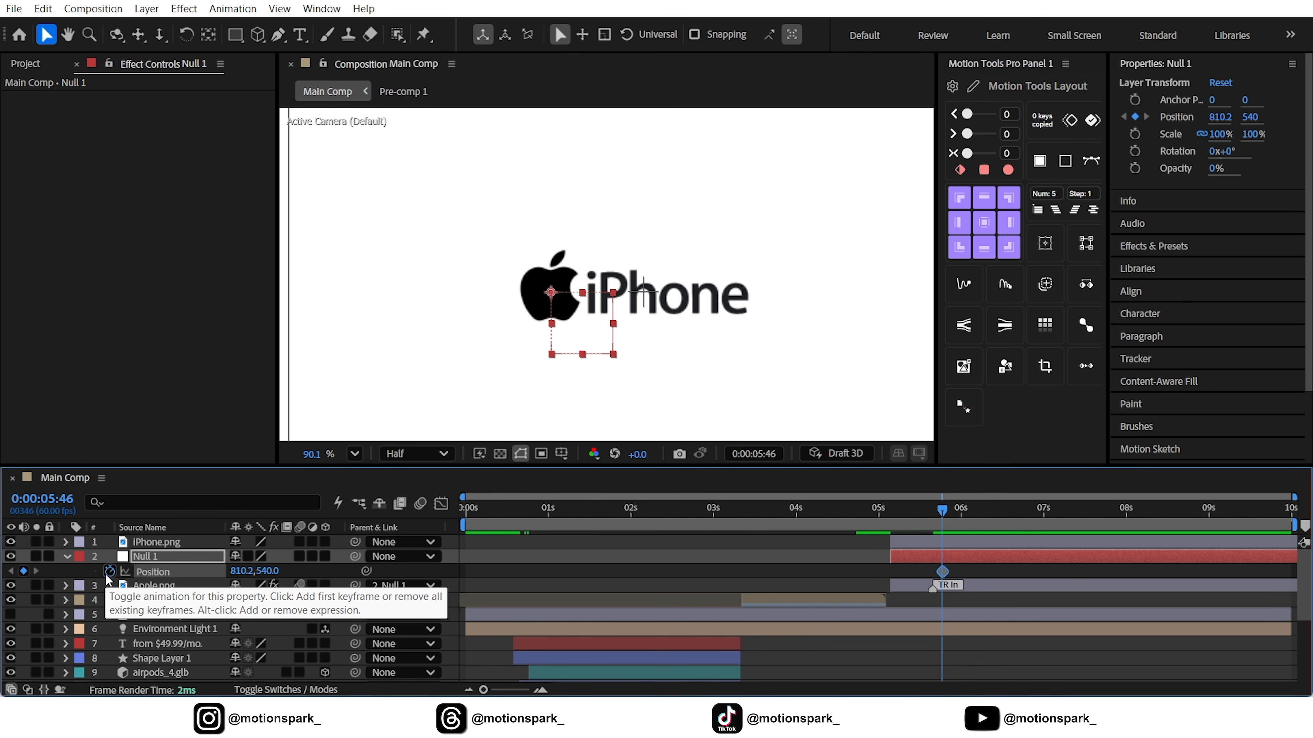
key("space")
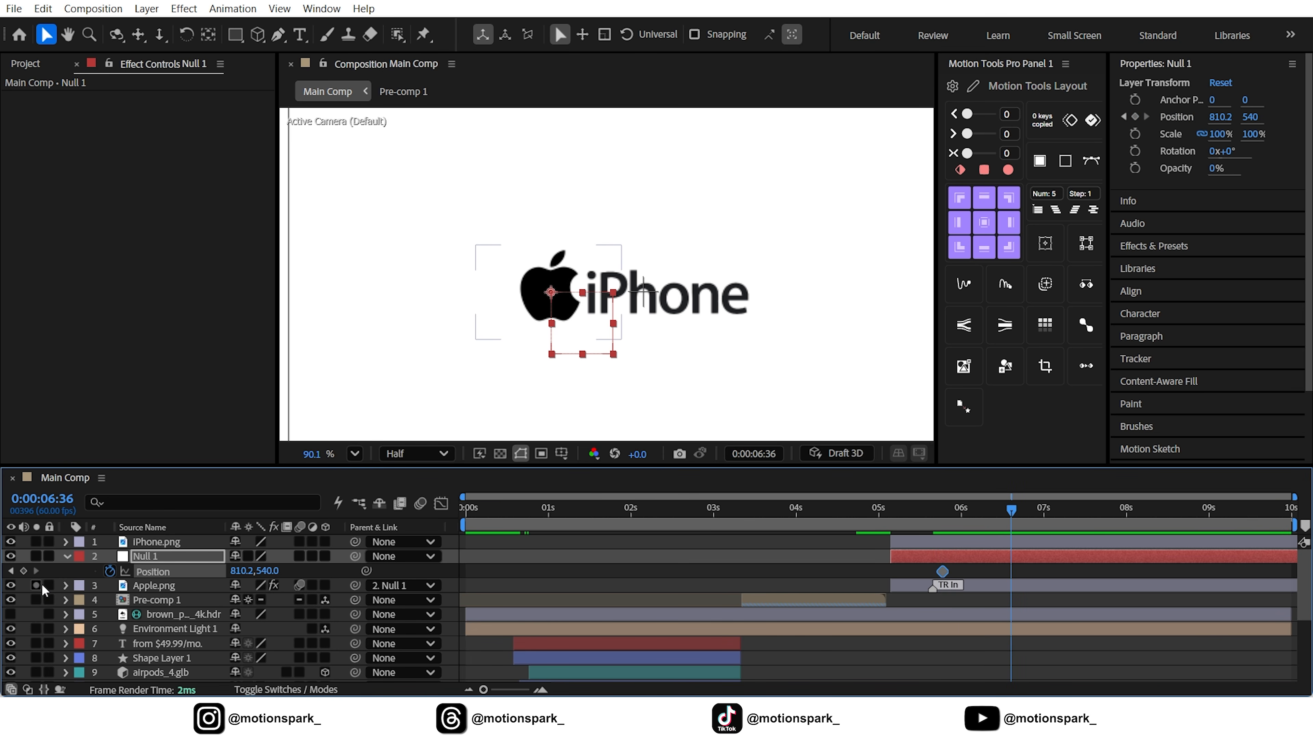
left_click(24, 571)
key("shift+slash")
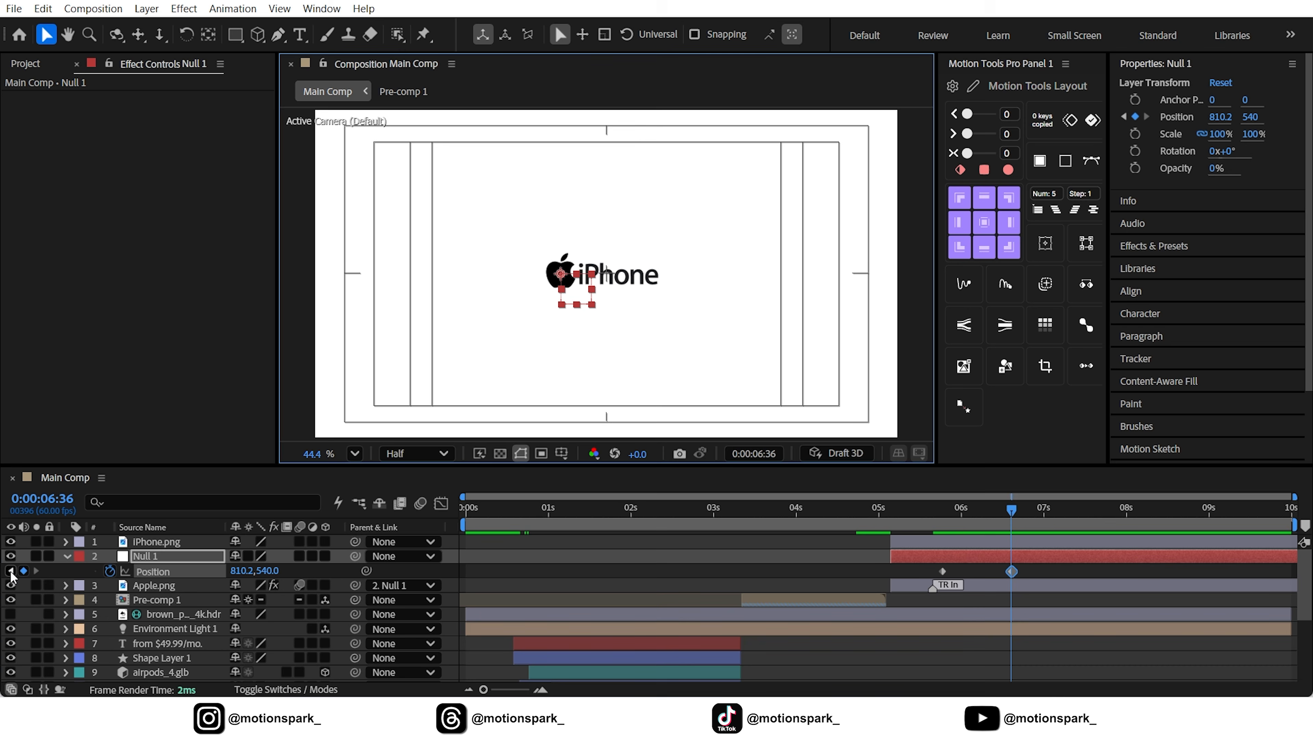
Hide iPhone.png and set Null 1's X position to 961.2 at the 0:00:05:46 keyframe, centring the Apple logo
left_click(11, 572)
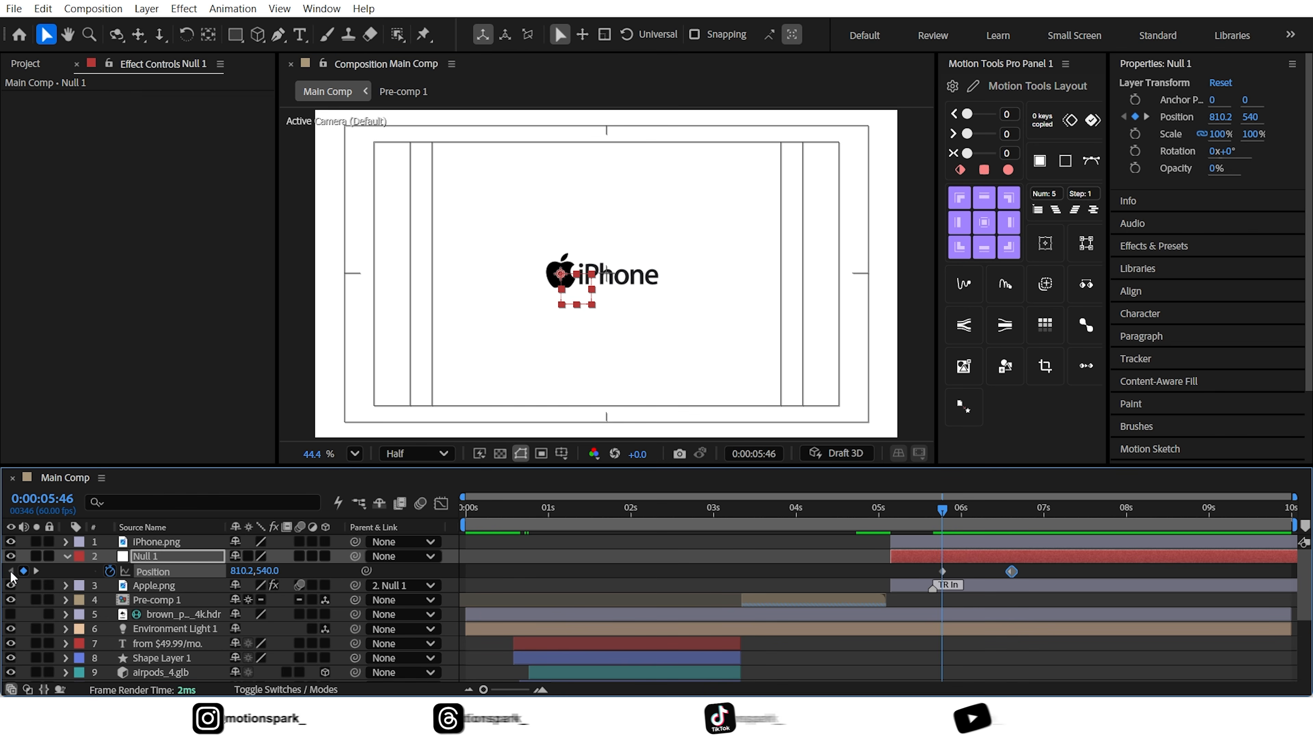
left_click(10, 543)
left_click_drag(243, 571, 365, 570)
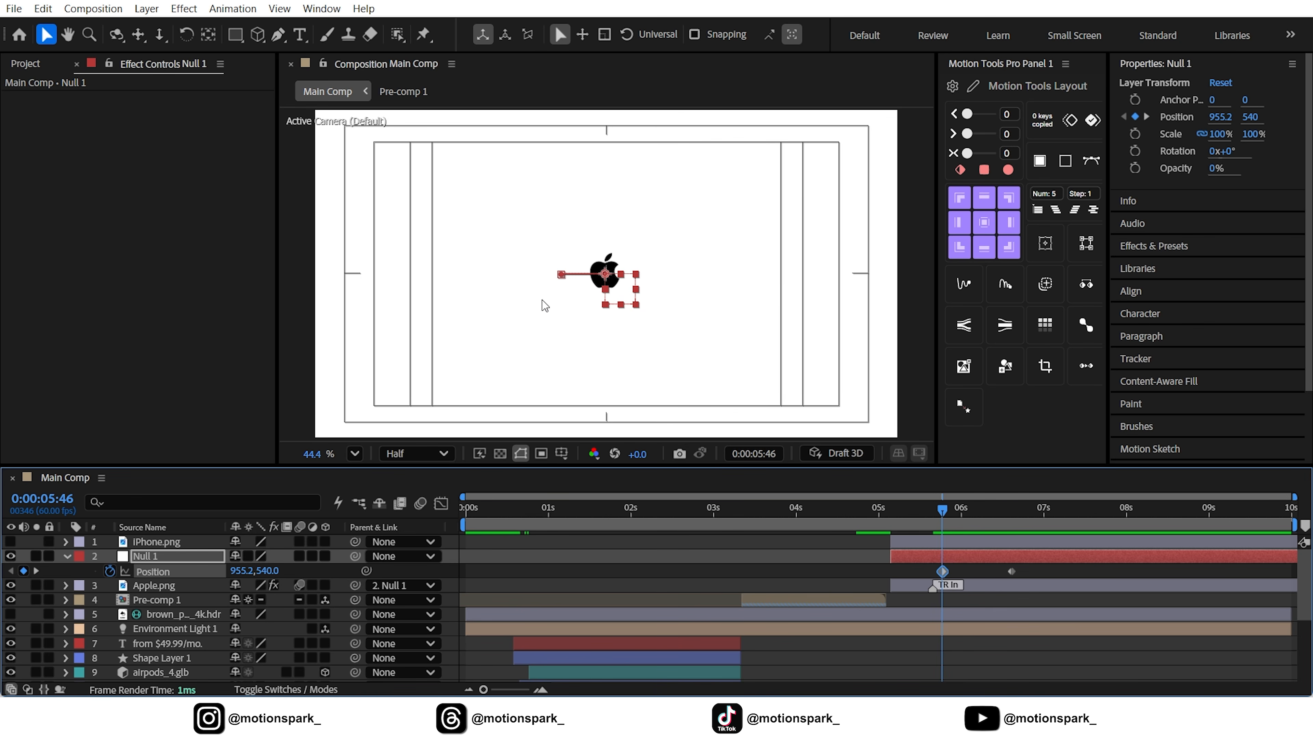
scroll(574, 274, "up", 12)
left_click_drag(241, 571, 243, 570)
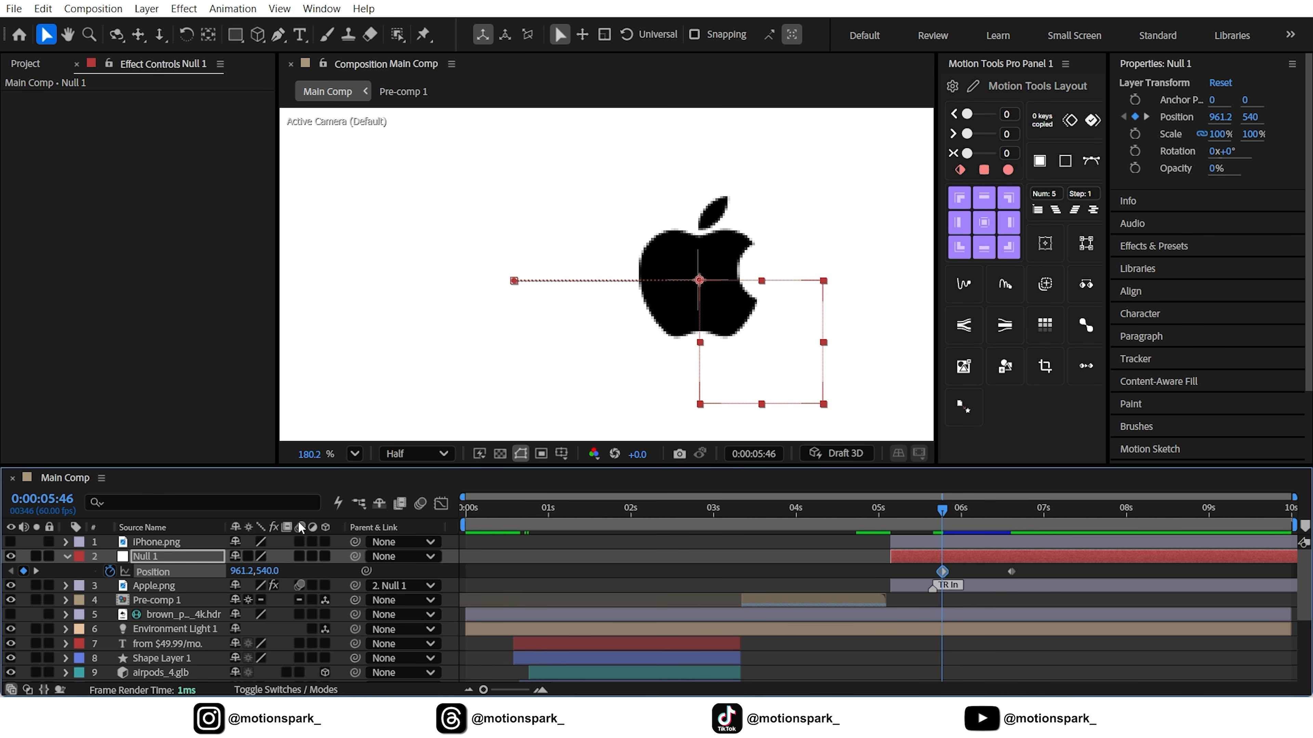
left_click(355, 453)
left_click(383, 131)
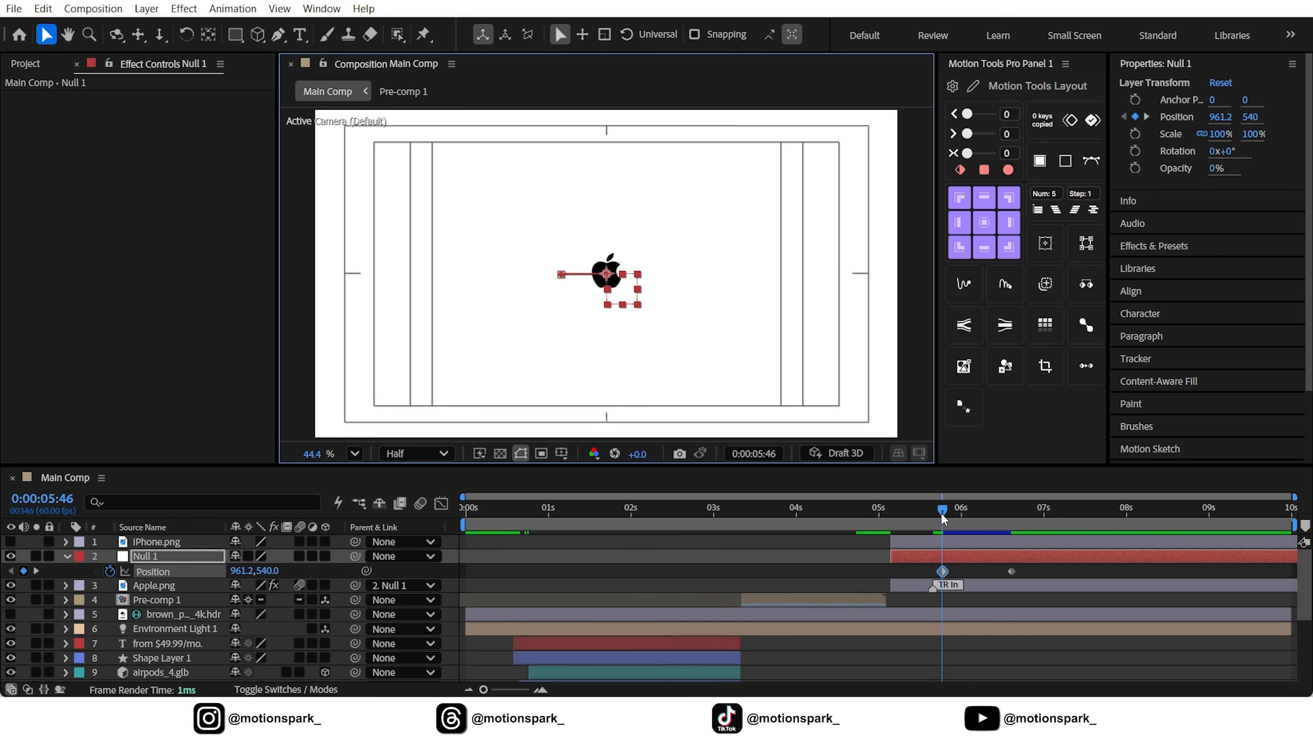
Ease both Position keyframes of Null 1 and reshape the speed graph to peak early and slow down gradually
left_click(1011, 571, "shift")
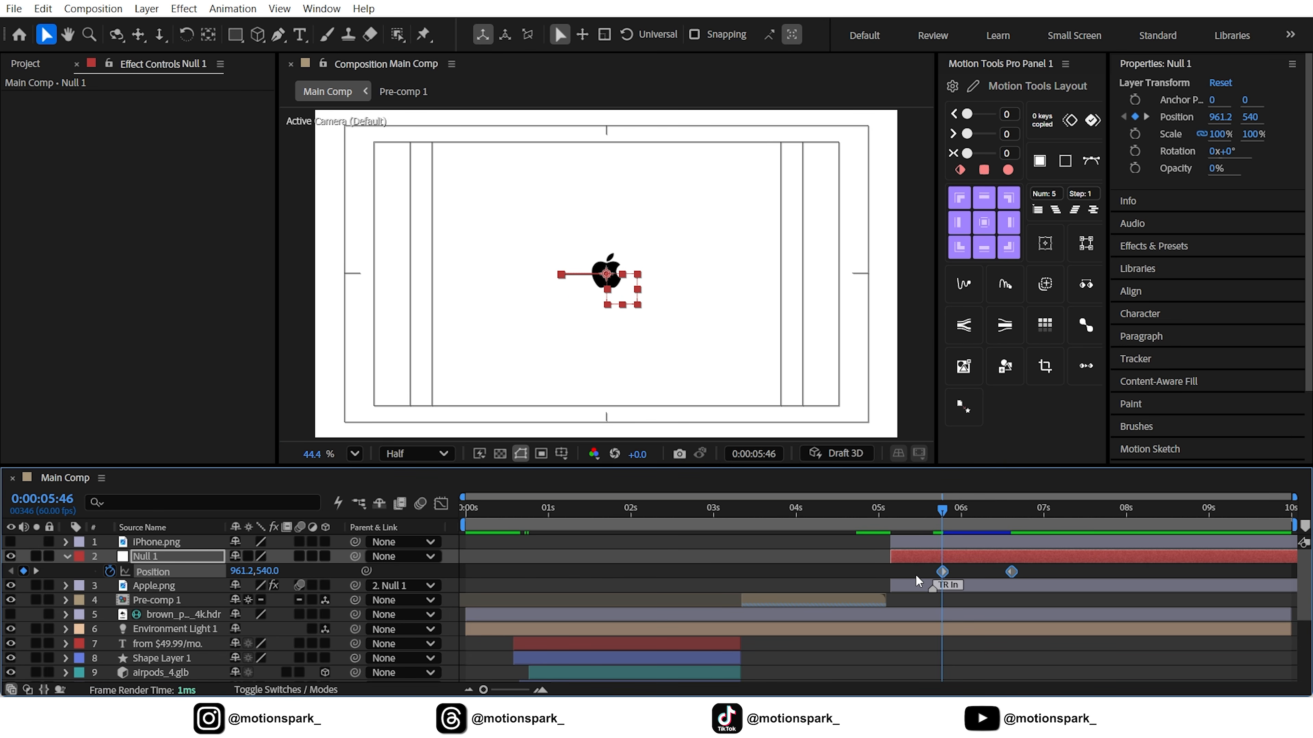
left_click(440, 503)
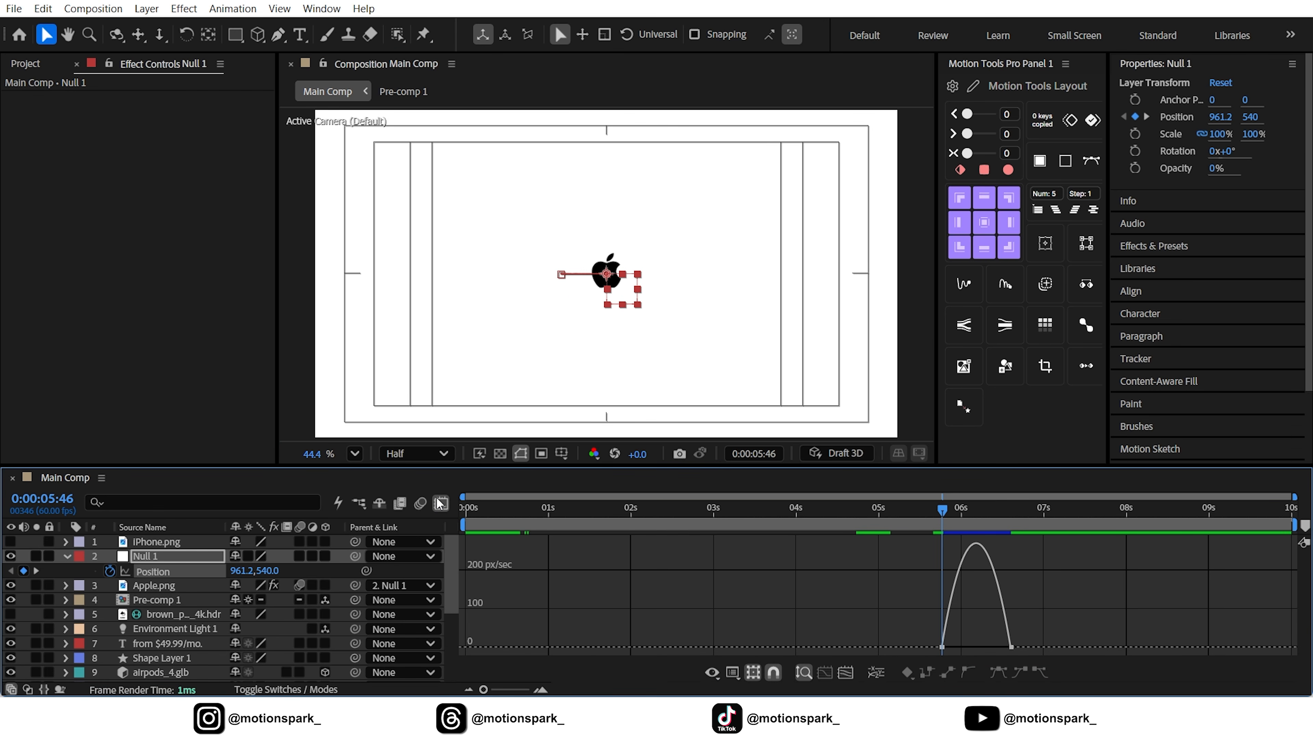
left_click_drag(1050, 637, 989, 653)
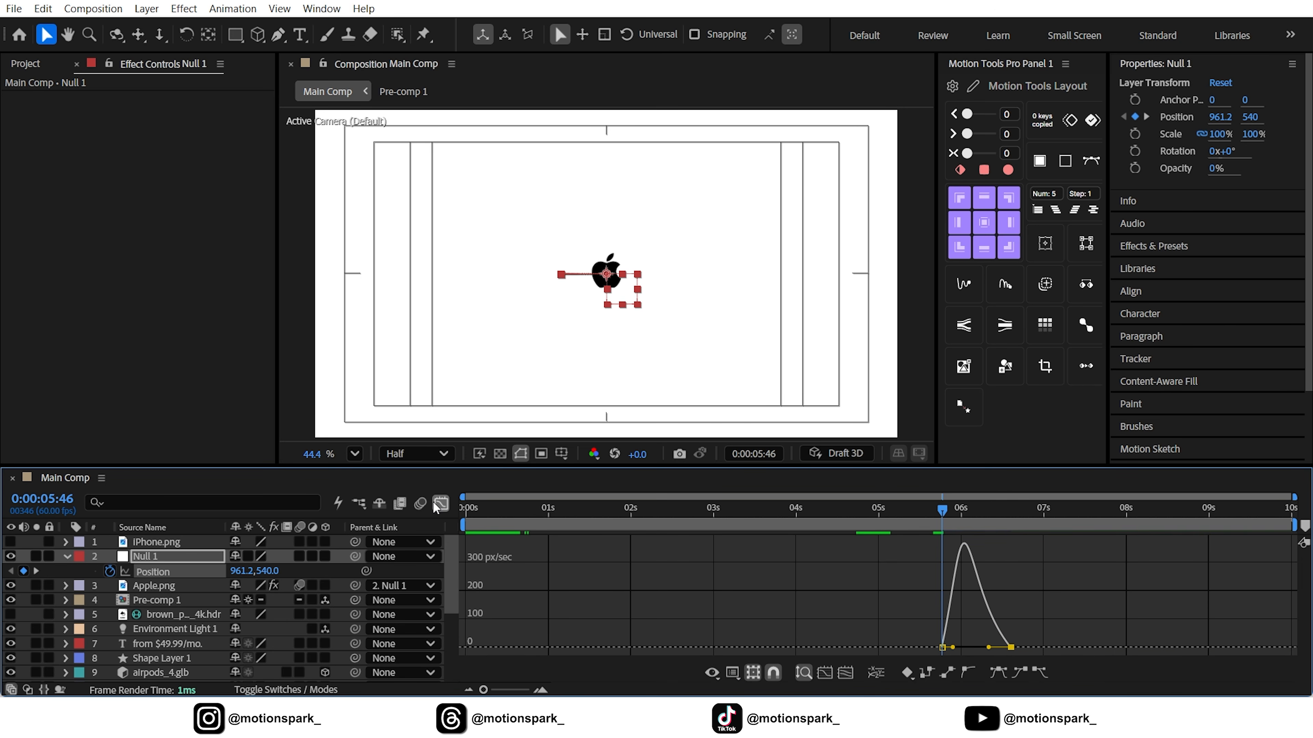
left_click(439, 504)
mouse_move(923, 531)
left_mouse_down()
mouse_move(887, 520)
mouse_move(991, 522)
mouse_move(940, 529)
left_mouse_up()
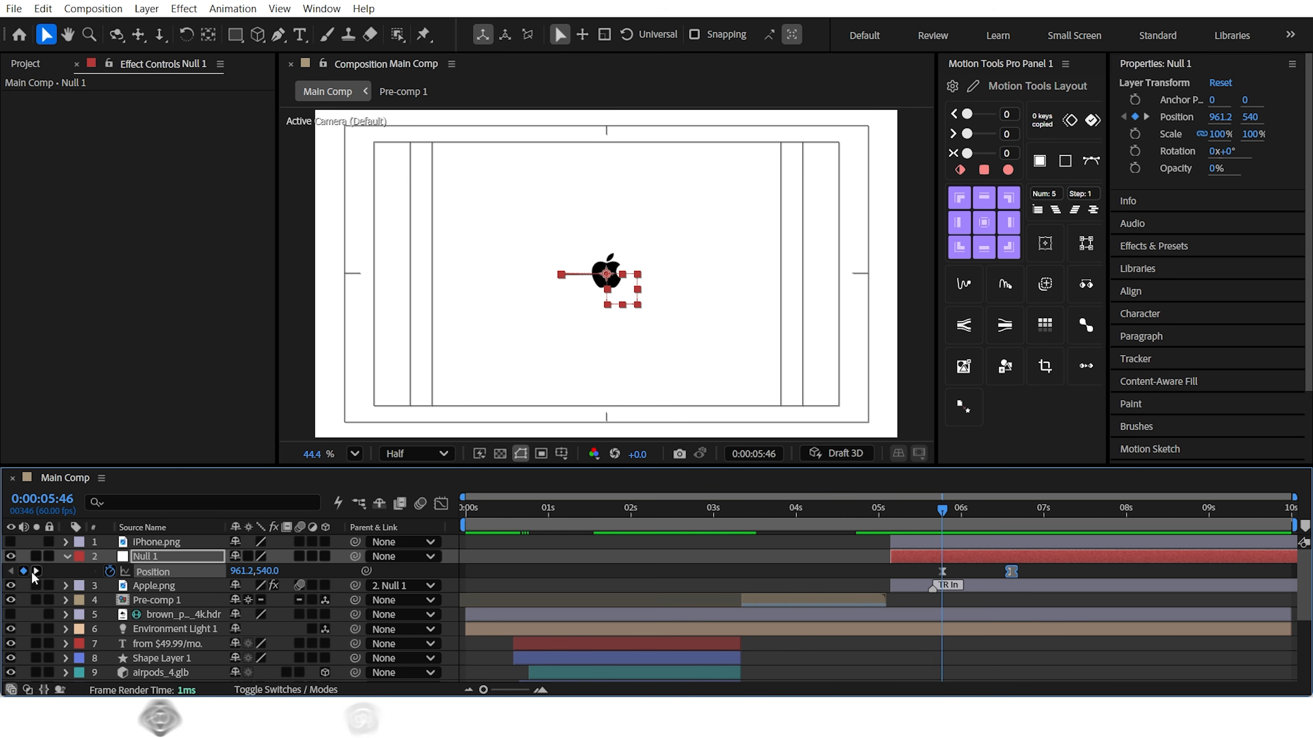
Show iPhone.png again and keyframe its Position at 0:00:05:46 and 0:00:06:36, with X at 722.1 on the first keyframe
left_click(10, 541)
left_click(155, 541)
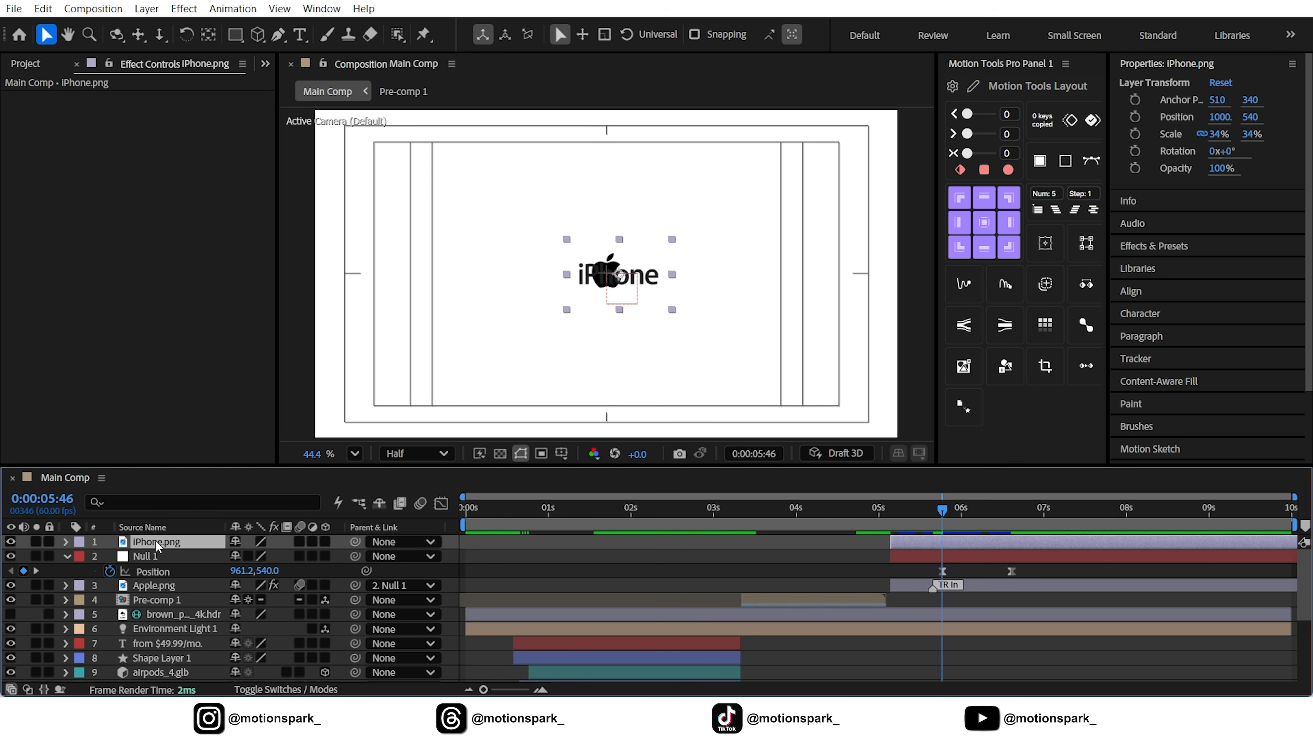
key("p")
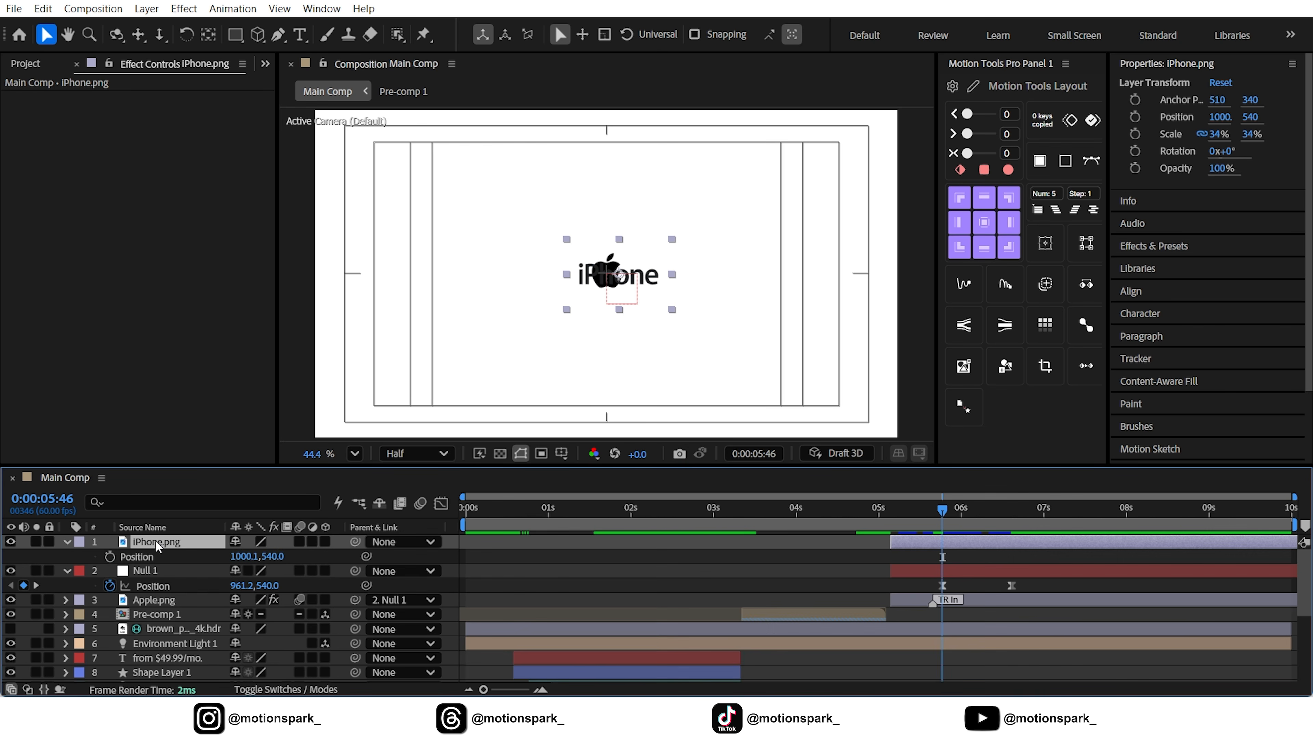
left_click(109, 557)
left_click(36, 585)
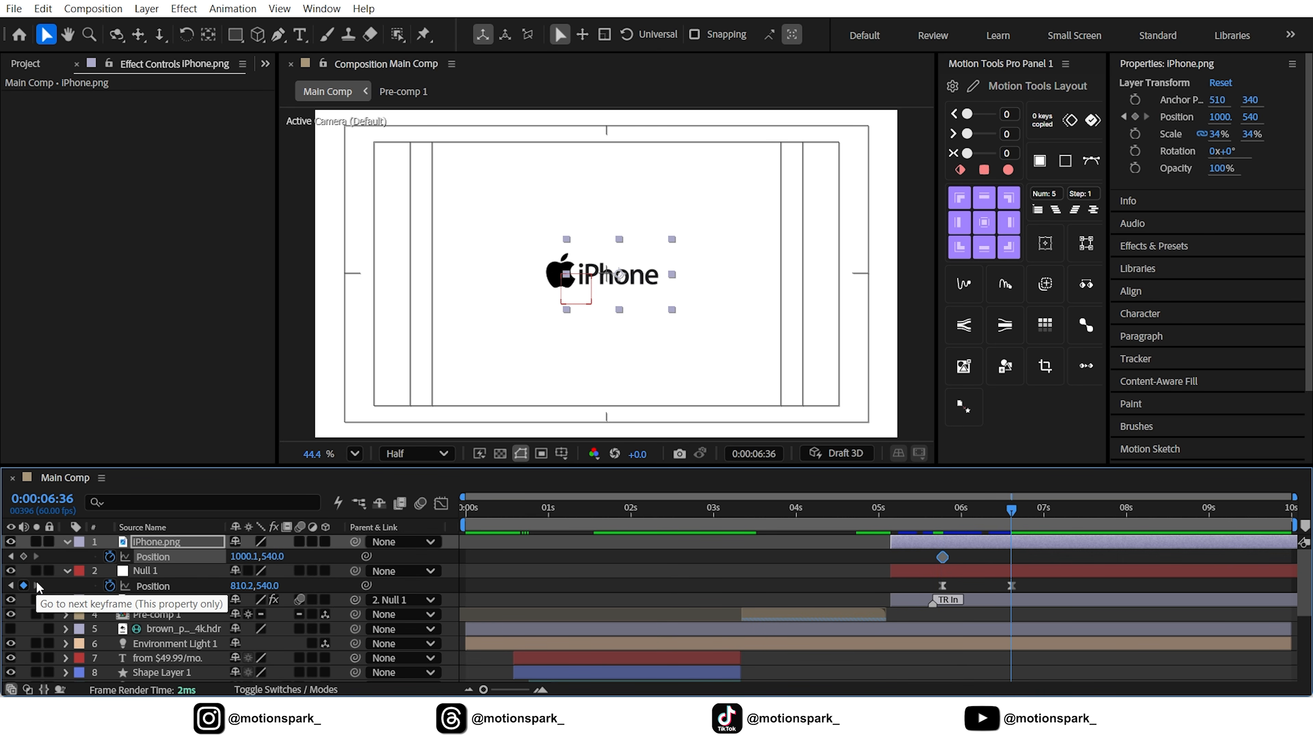
left_click(26, 557)
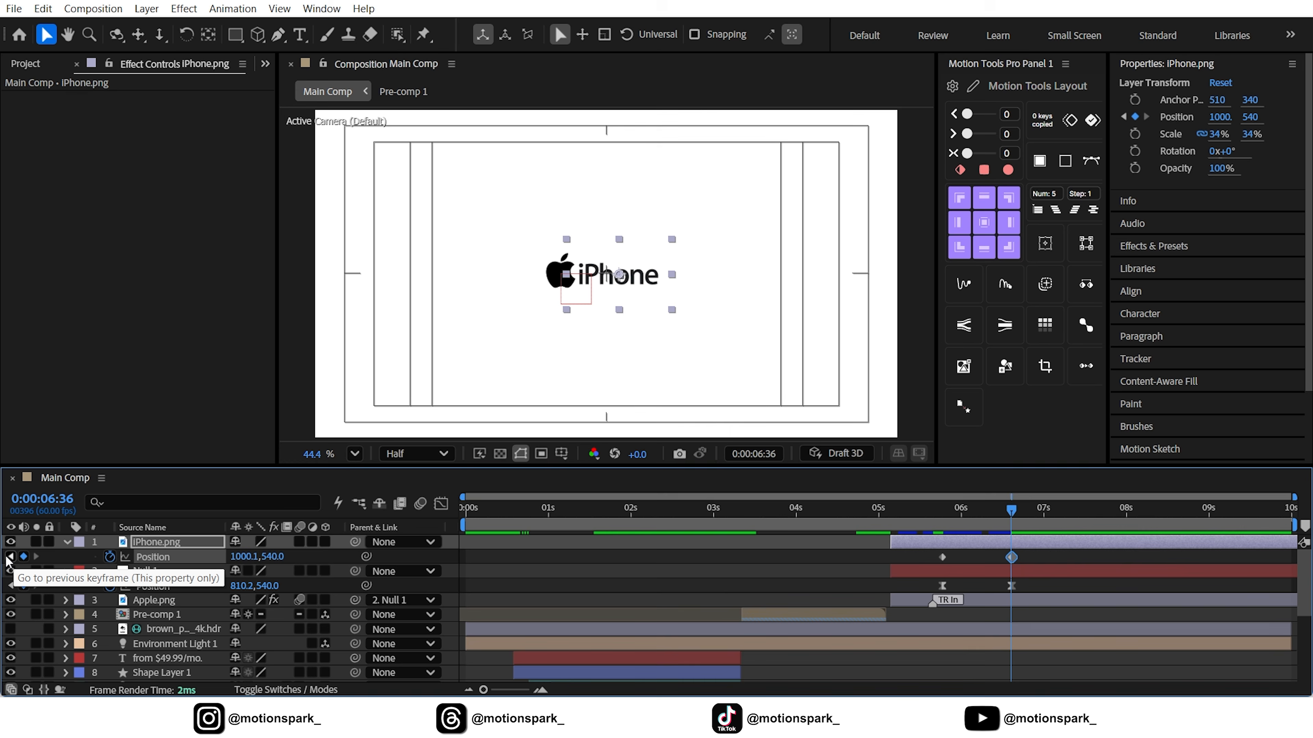
left_click(11, 557)
left_click_drag(238, 566, 4, 561)
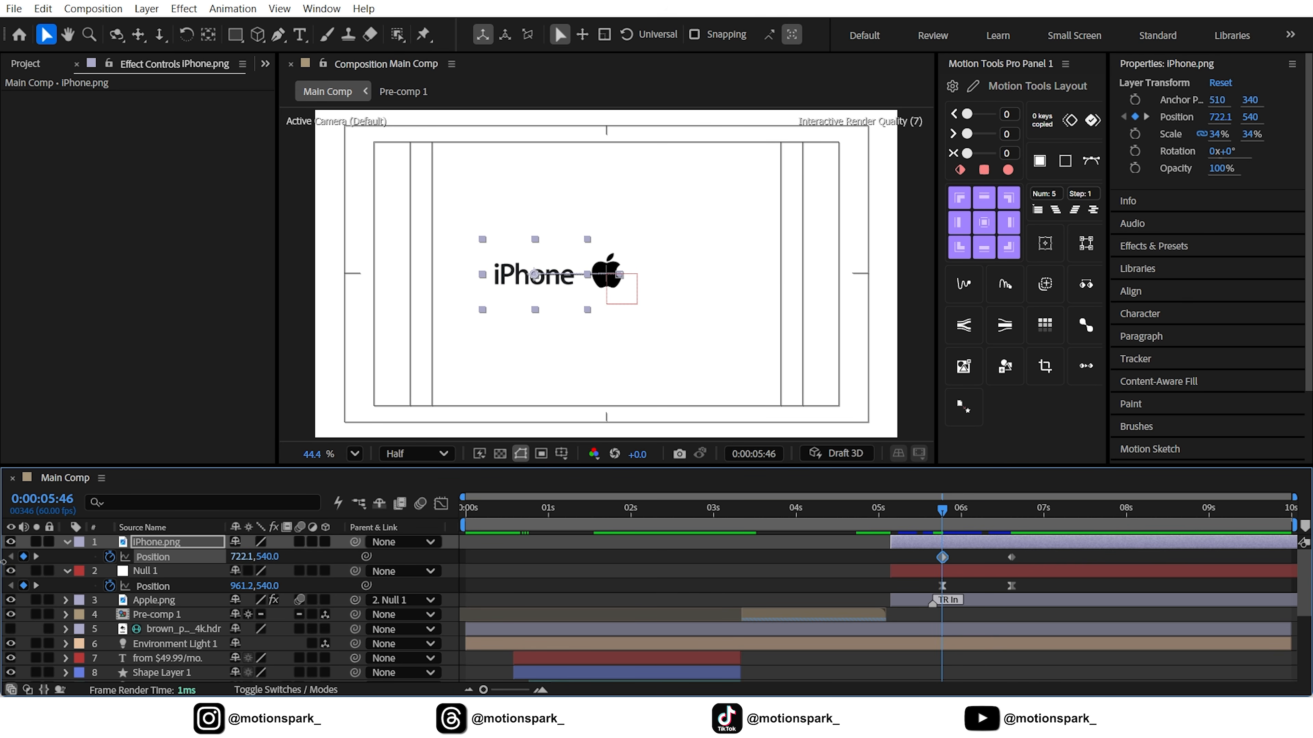
Easy Ease both iPhone.png Position keyframes, shape their speed graph to peak early with a long slowdown, and preview the slide
left_click_drag(1037, 554, 916, 558)
key("F9")
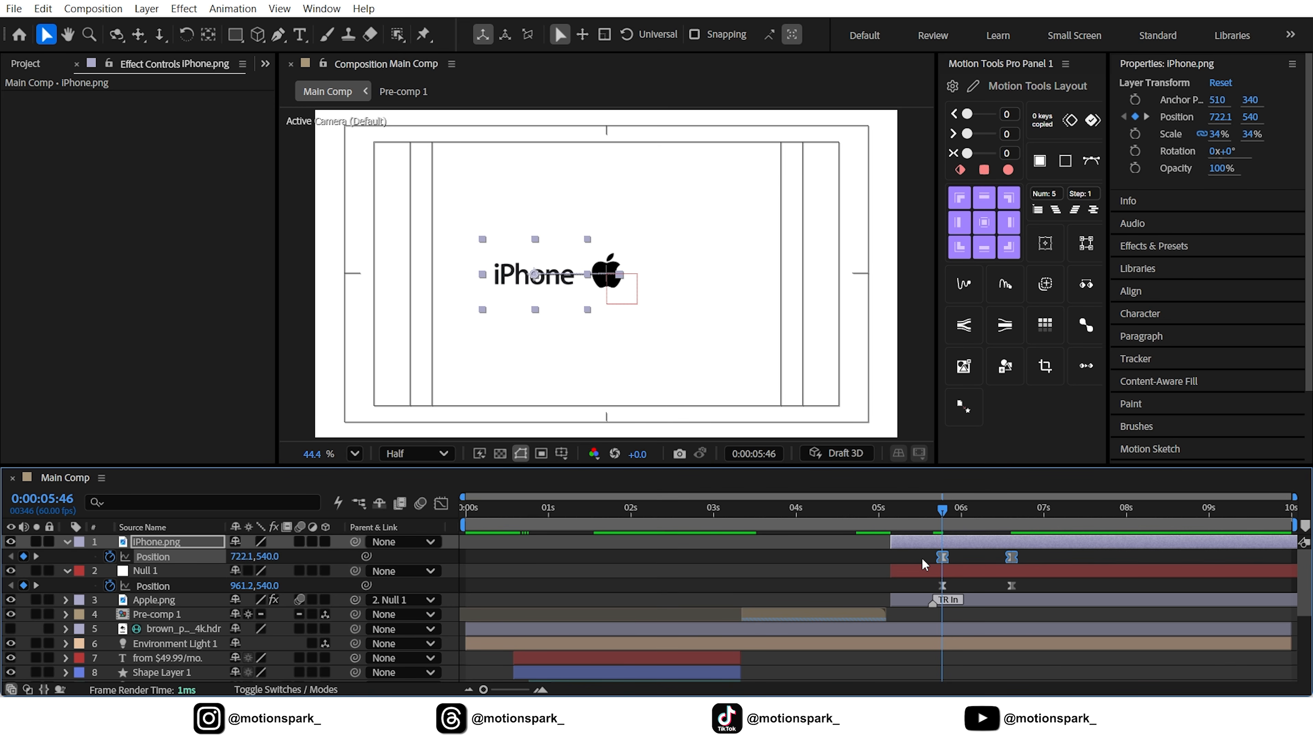
left_click(442, 504)
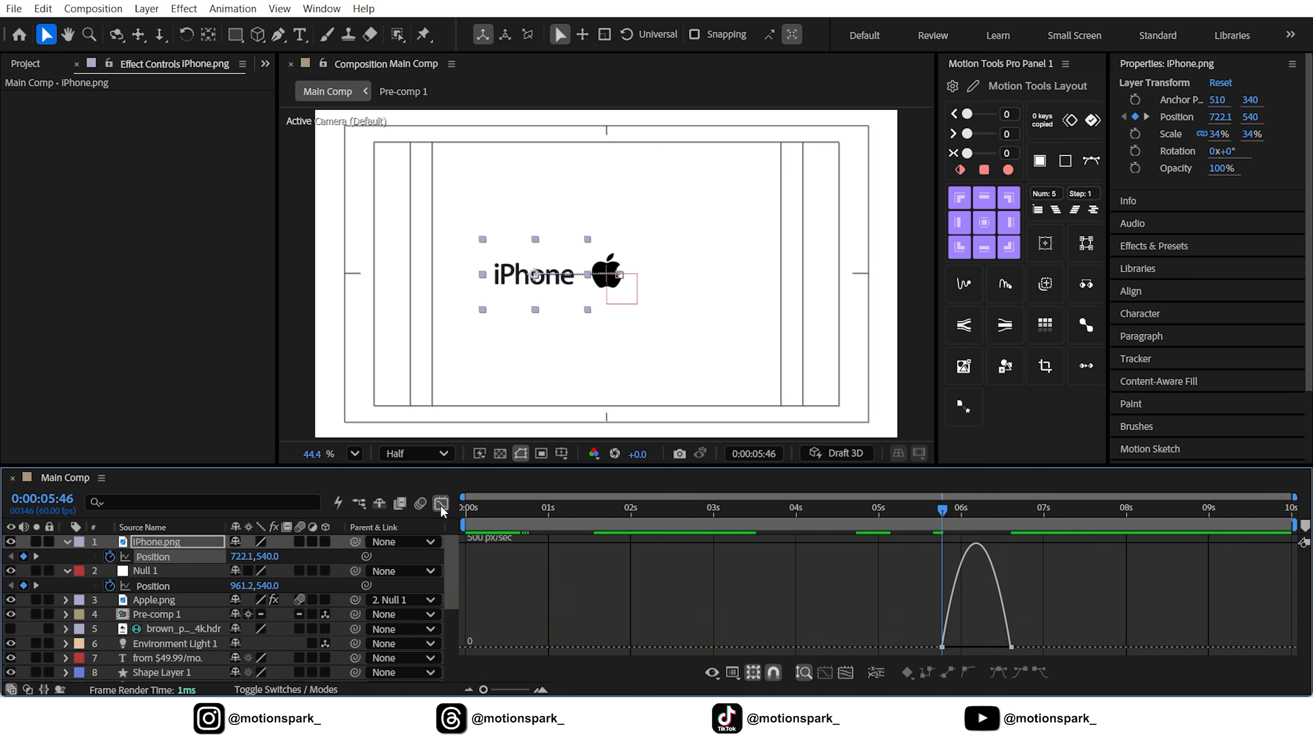
left_click_drag(1037, 633, 981, 652)
key("space")
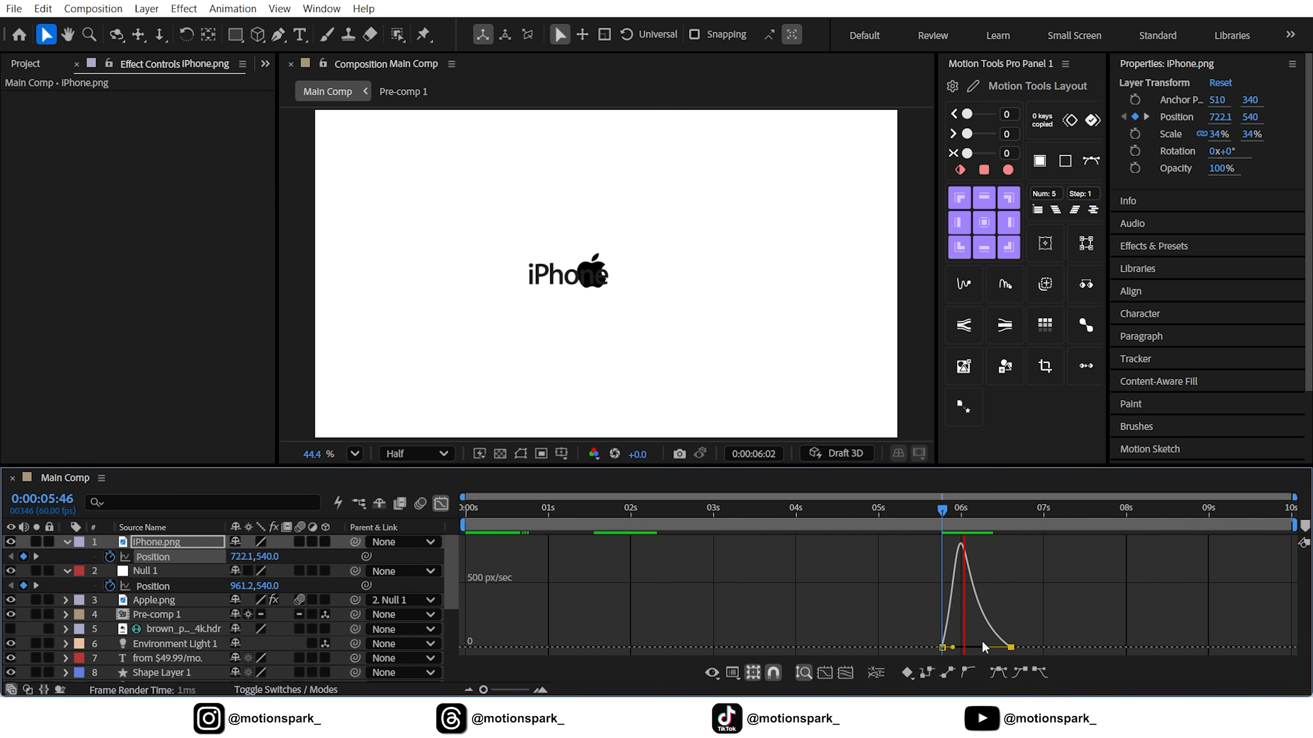
Return to the layer bar view, collapse the iPhone.png and Null 1 properties, and go to 0:00:05:45
left_click_drag(949, 511, 981, 518)
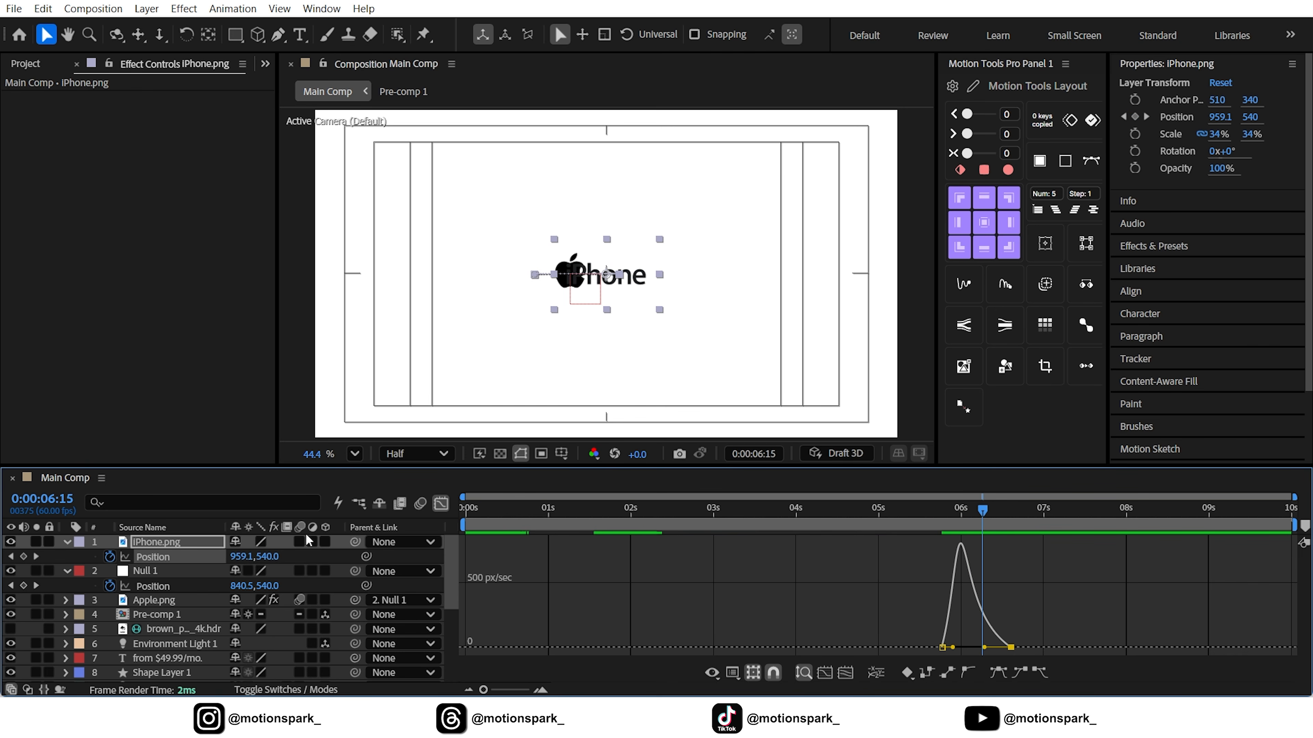
key("shift+F3")
left_click(66, 543)
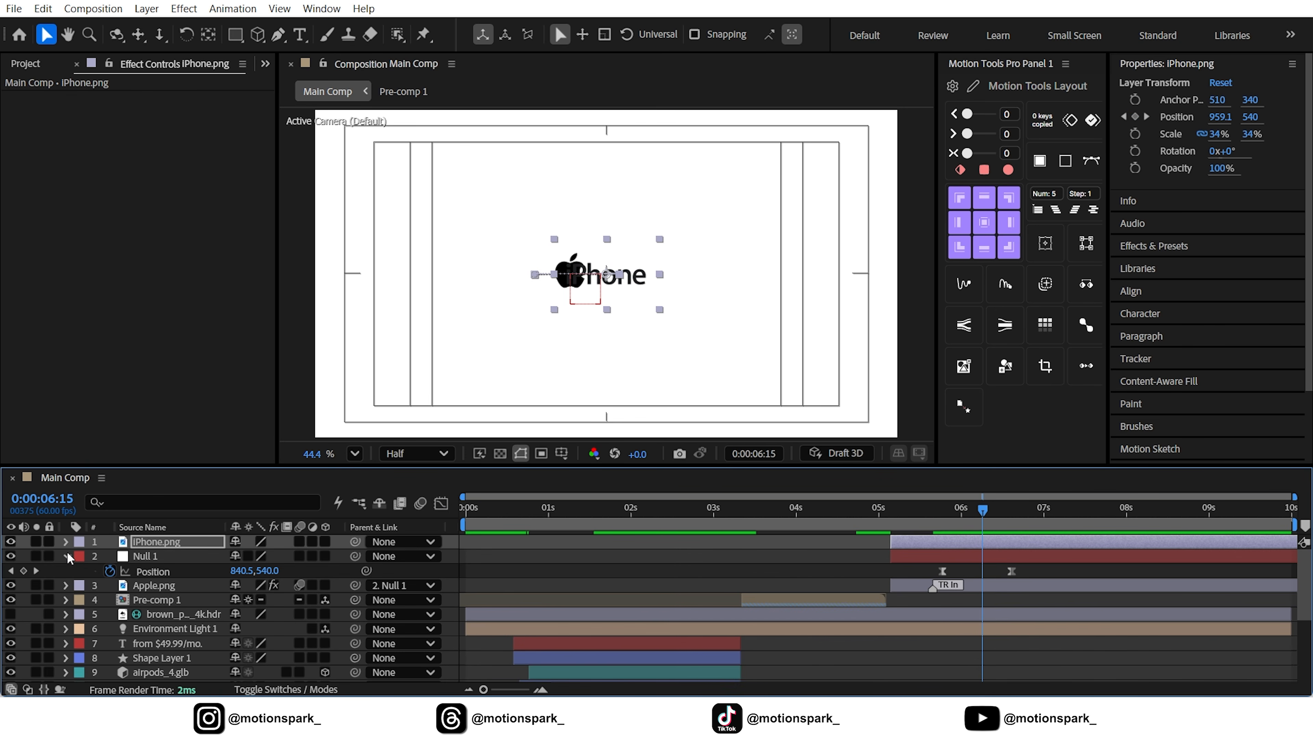
left_click(67, 556)
mouse_move(963, 521)
left_mouse_down()
mouse_move(919, 519)
mouse_move(952, 518)
mouse_move(940, 518)
left_mouse_up()
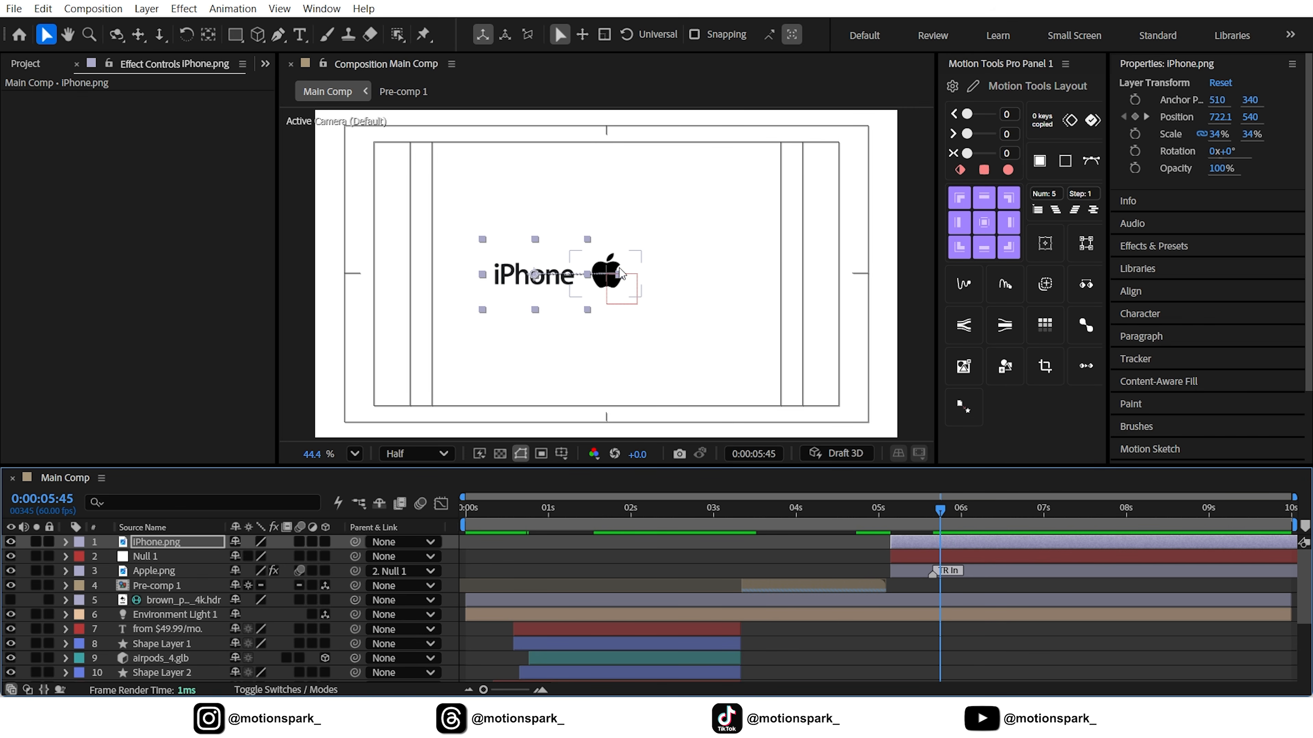
Draw a closed Pen tool shape that covers the iPhone text and follows the bite on the Apple logo's edge
scroll(625, 274, "up", 3)
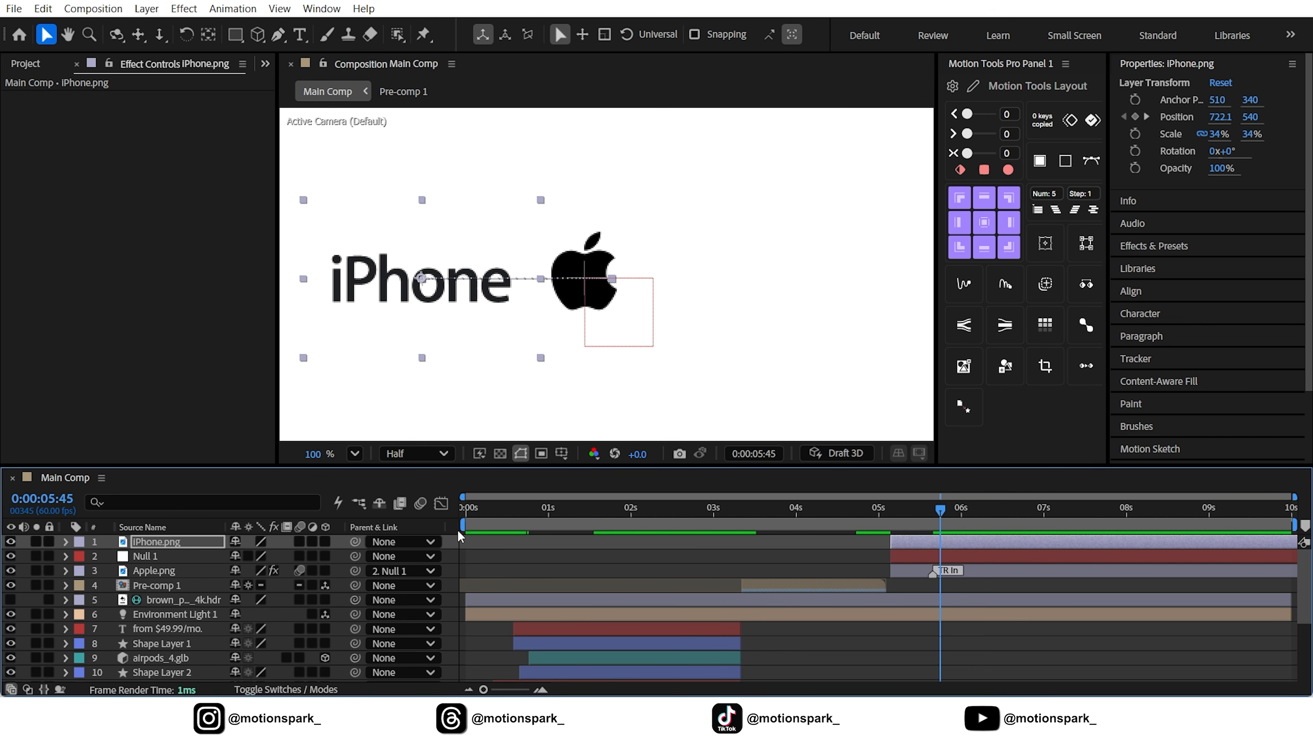
key("F2")
left_click(277, 36)
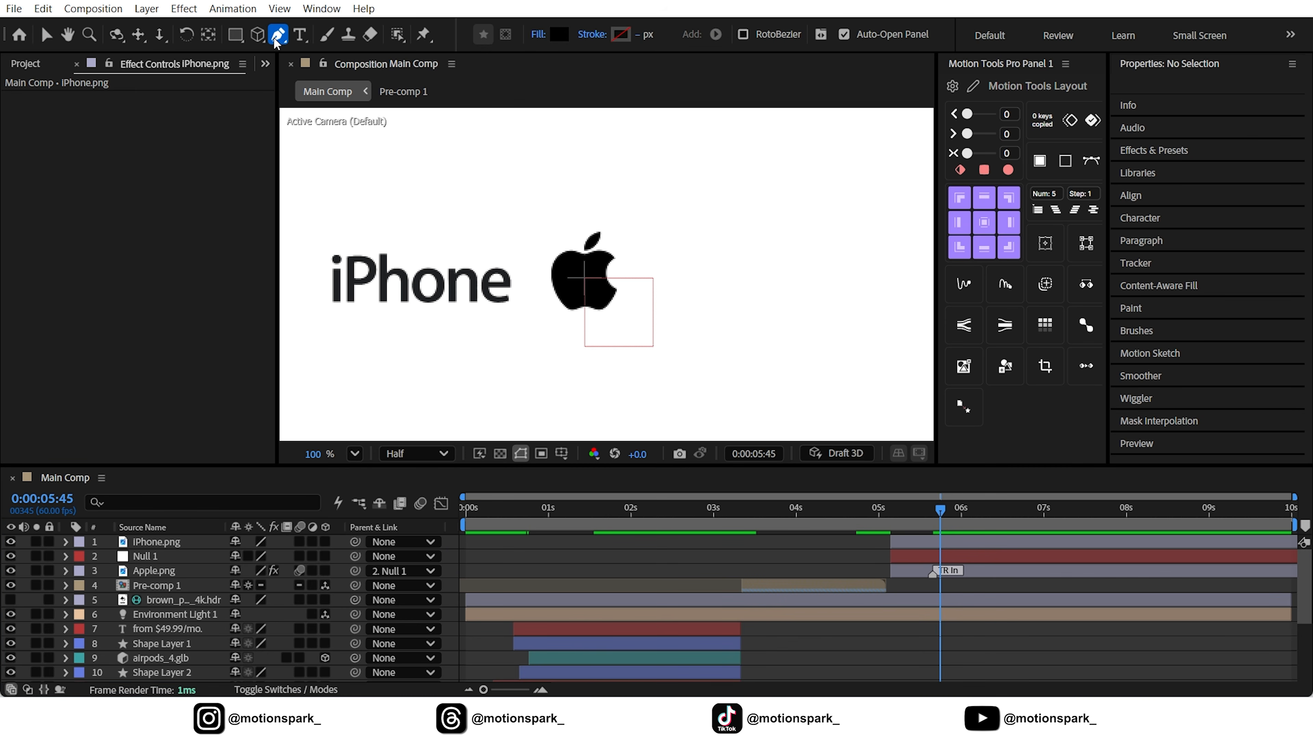
scroll(608, 270, "up", 4)
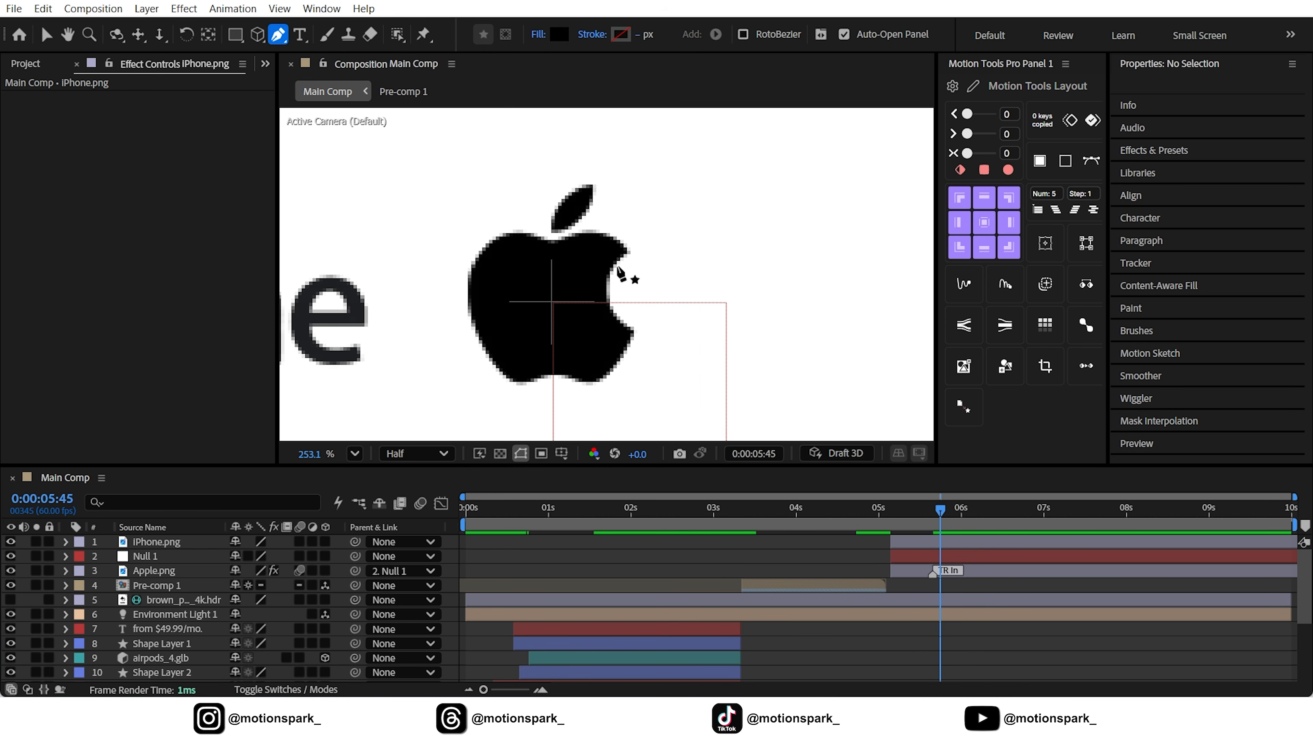
left_click(626, 250)
left_click_drag(633, 332, 573, 303)
scroll(613, 318, "down", 2)
left_click(605, 388)
left_click_drag(289, 396, 565, 365)
scroll(413, 361, "down", 3)
left_click(402, 360)
left_click(329, 348)
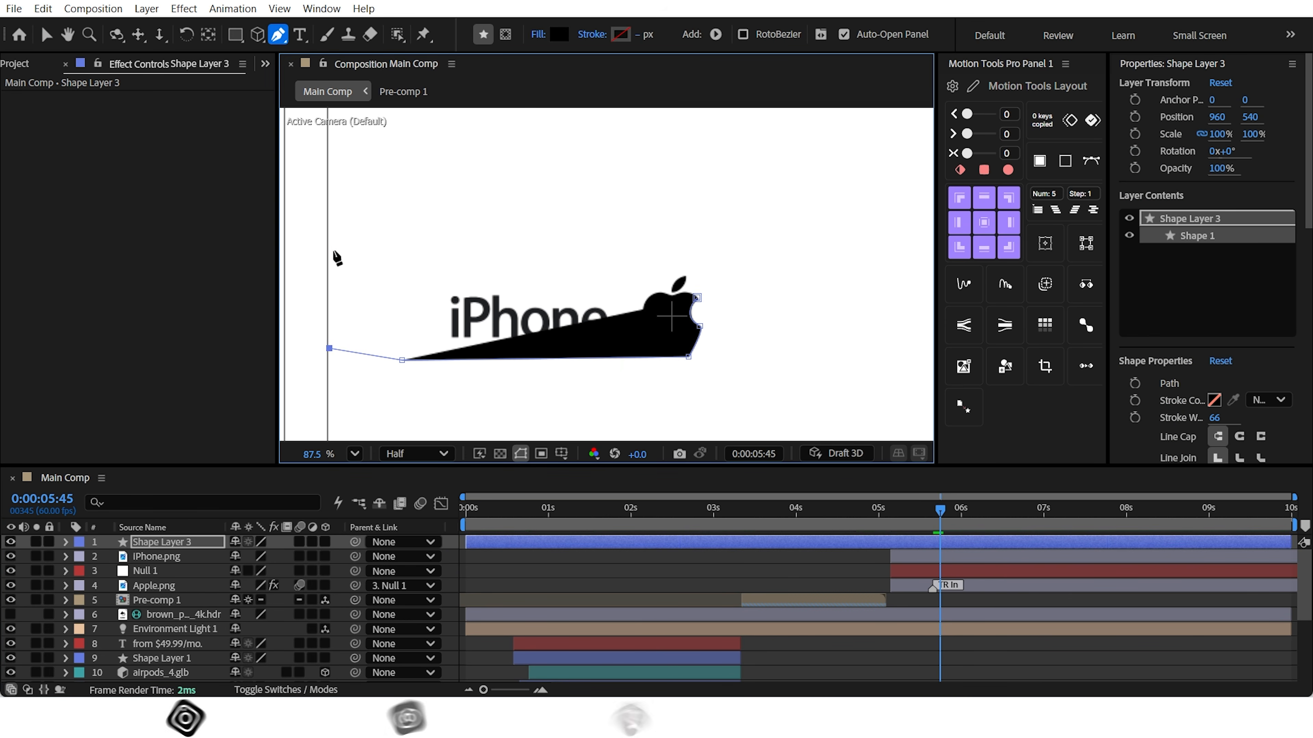
left_click(333, 251)
left_click(501, 238)
left_click(664, 252)
left_click(694, 277)
left_click(686, 287)
left_click(697, 297)
left_click(45, 37)
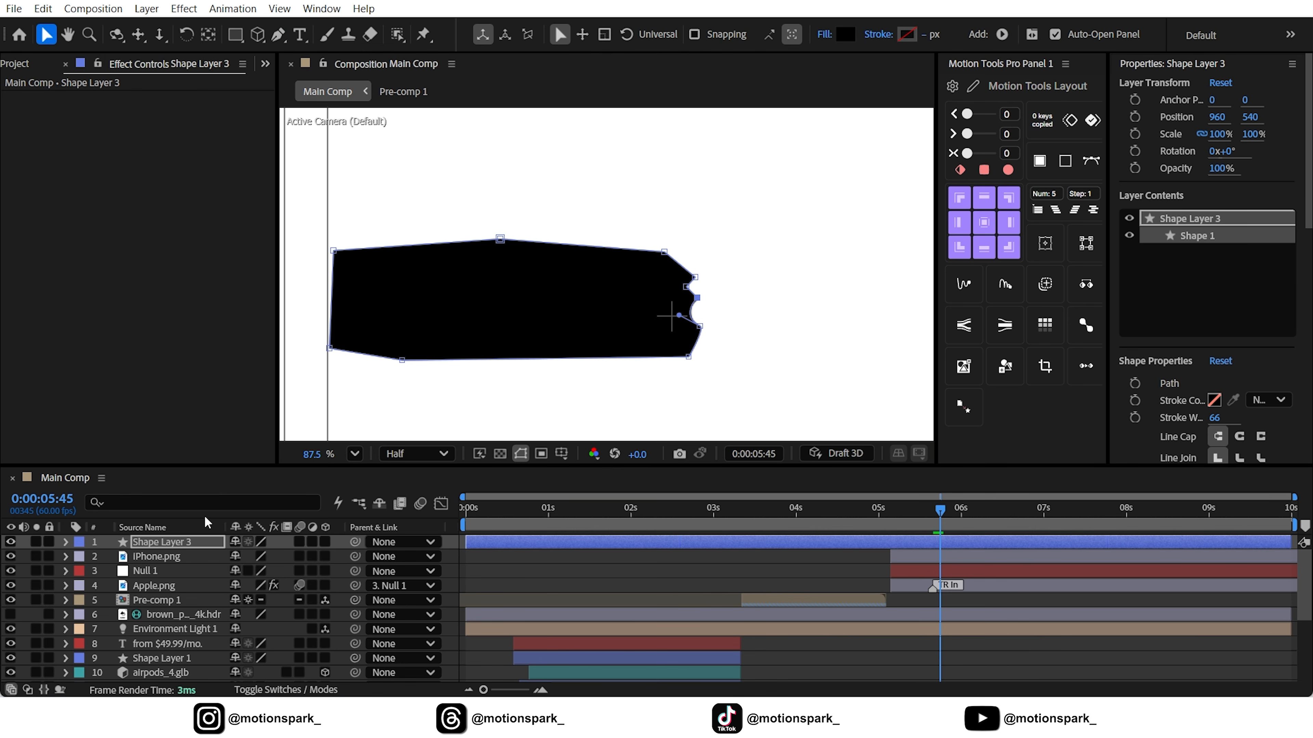
Shift Shape Layer 3 to start with the logo layers, parent it to Null 1, and go to 0:00:05:48
left_click_drag(174, 541, 168, 557)
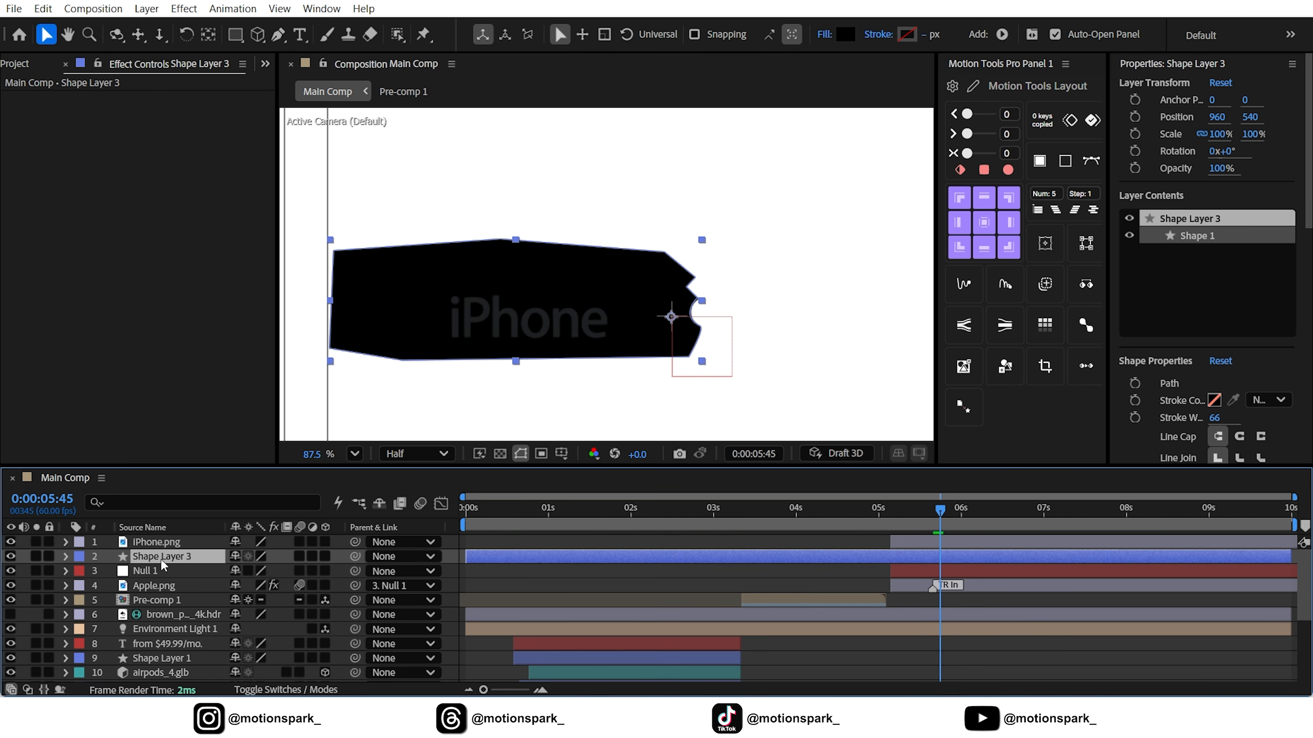
left_click_drag(500, 562, 869, 564)
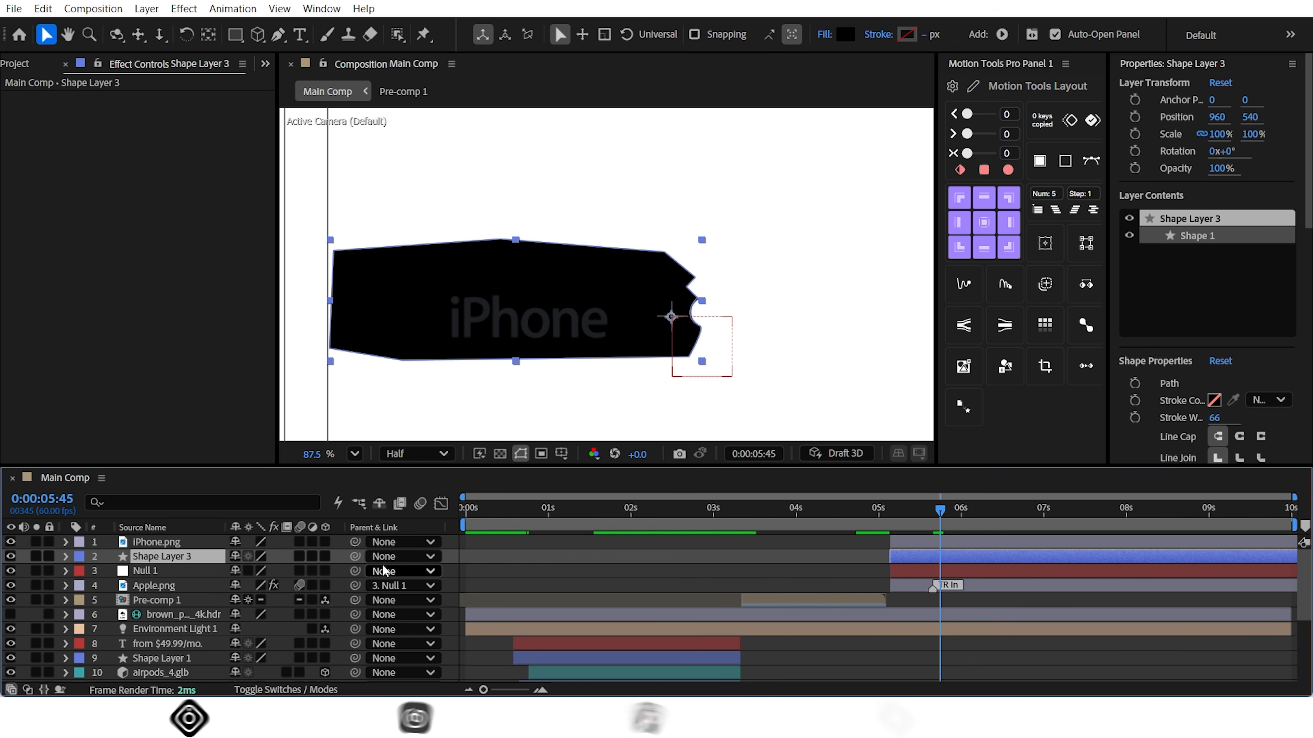
left_click_drag(354, 556, 227, 569)
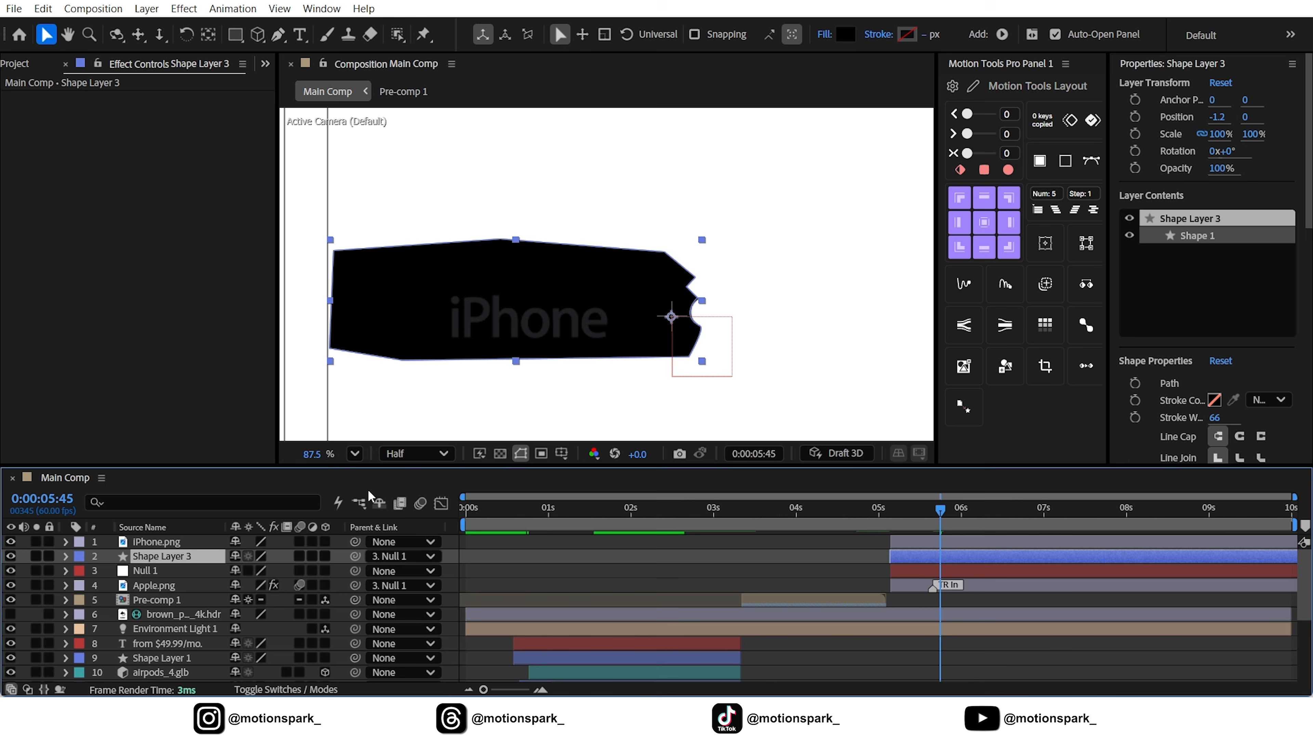
left_click_drag(953, 514, 945, 518)
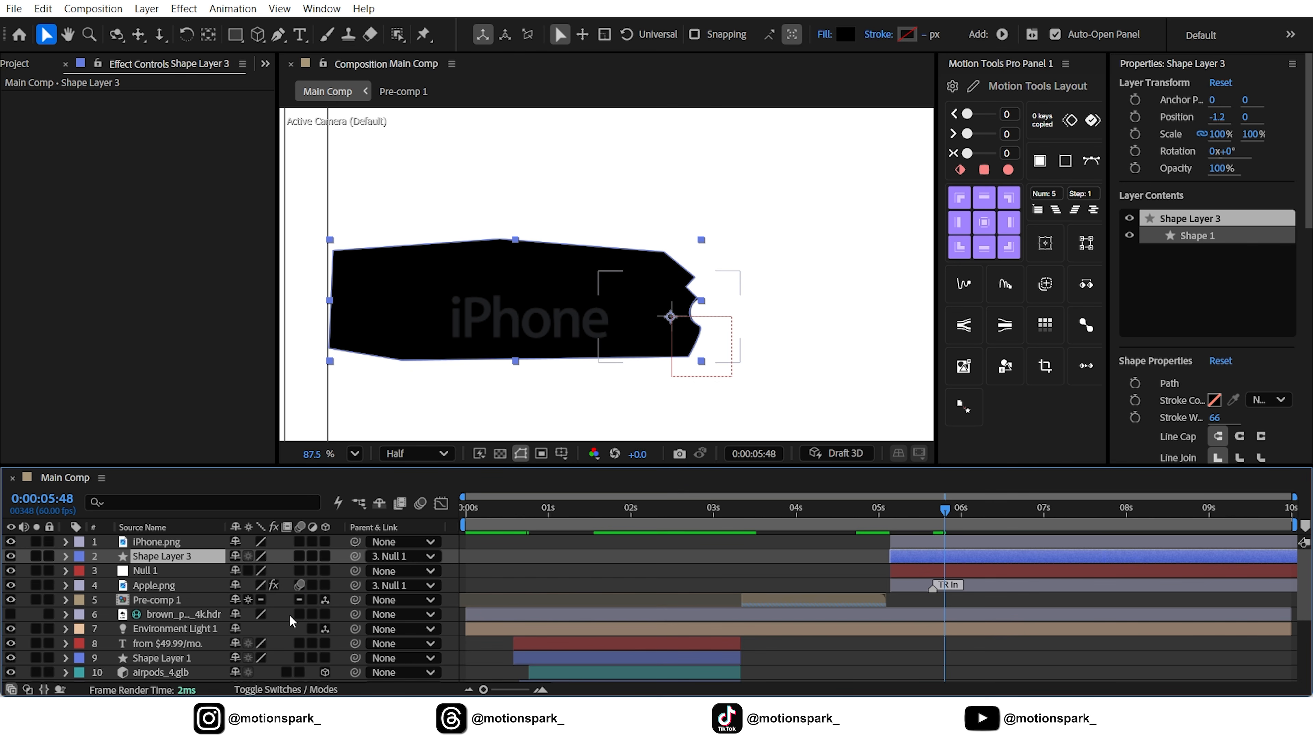
Place Shape Layer 3 above iPhone.png and apply it as an inverted track matte for iPhone.png
left_click(286, 689)
left_click_drag(165, 558, 169, 537)
left_click(180, 555)
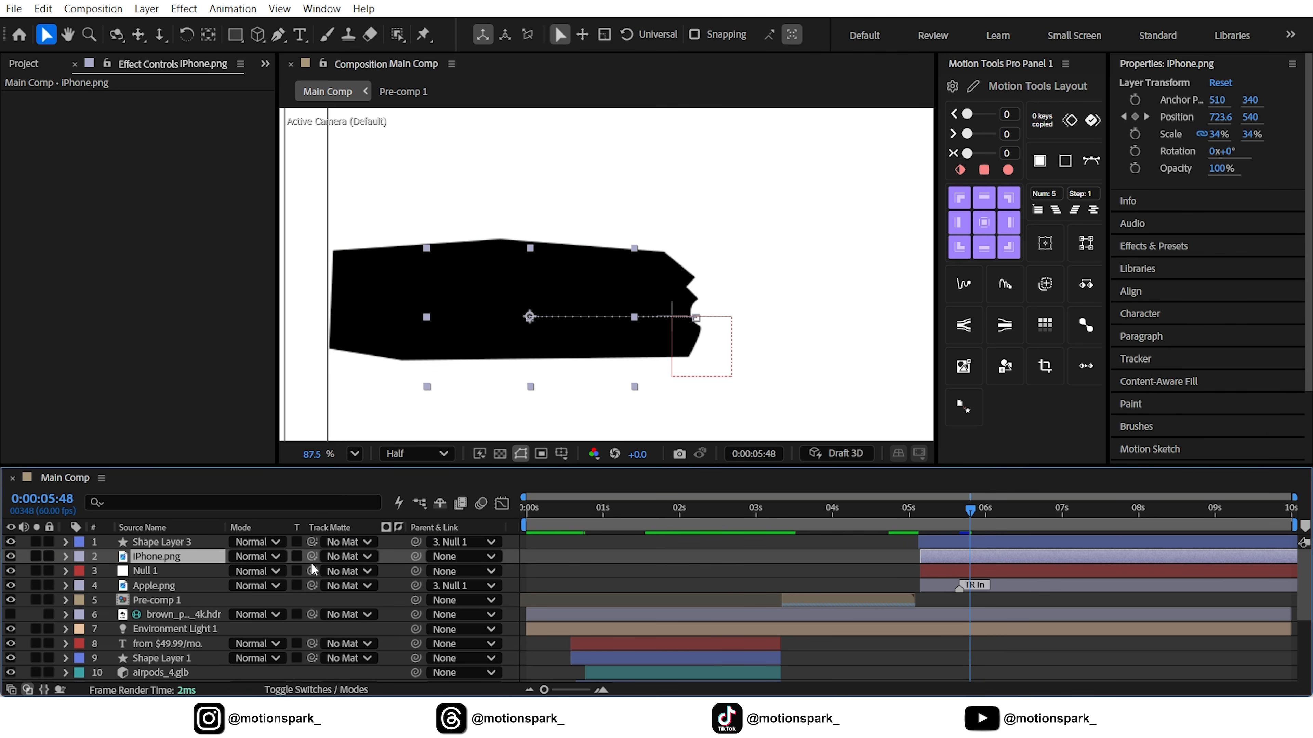
left_click_drag(311, 556, 180, 541)
left_click(181, 542)
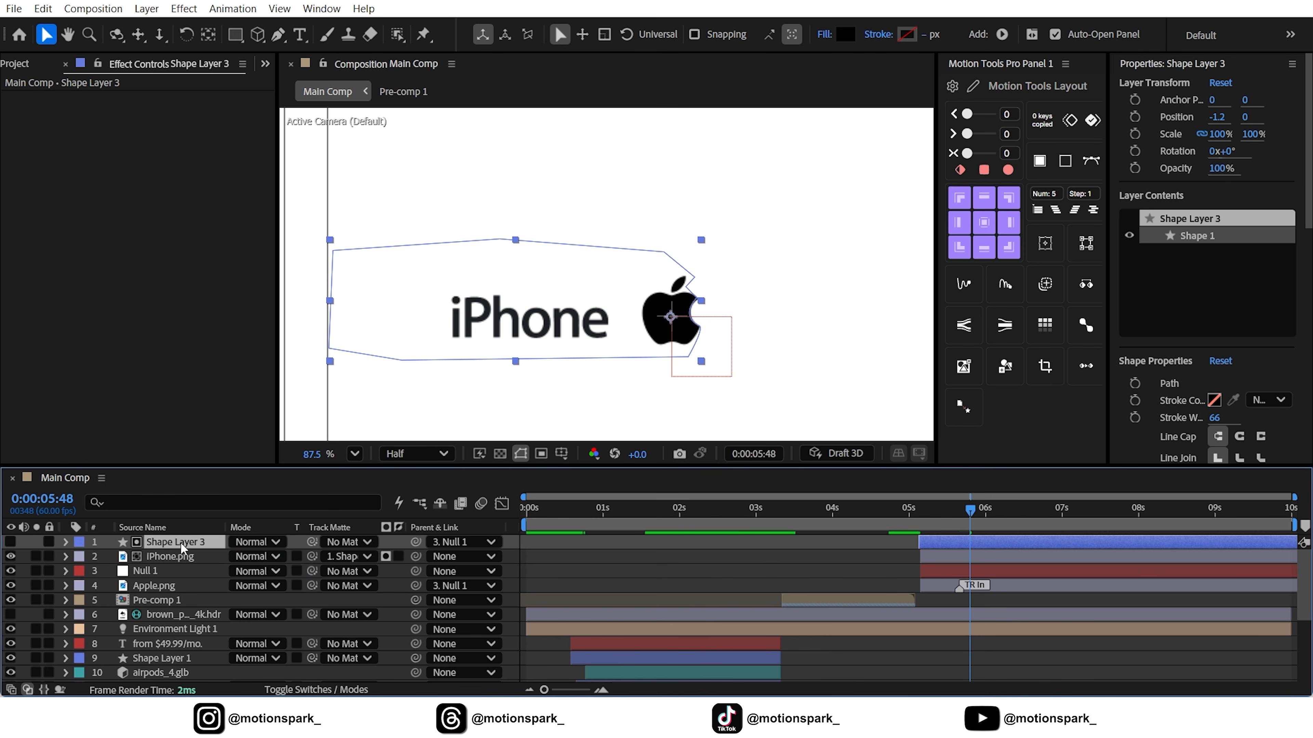
left_click(397, 557)
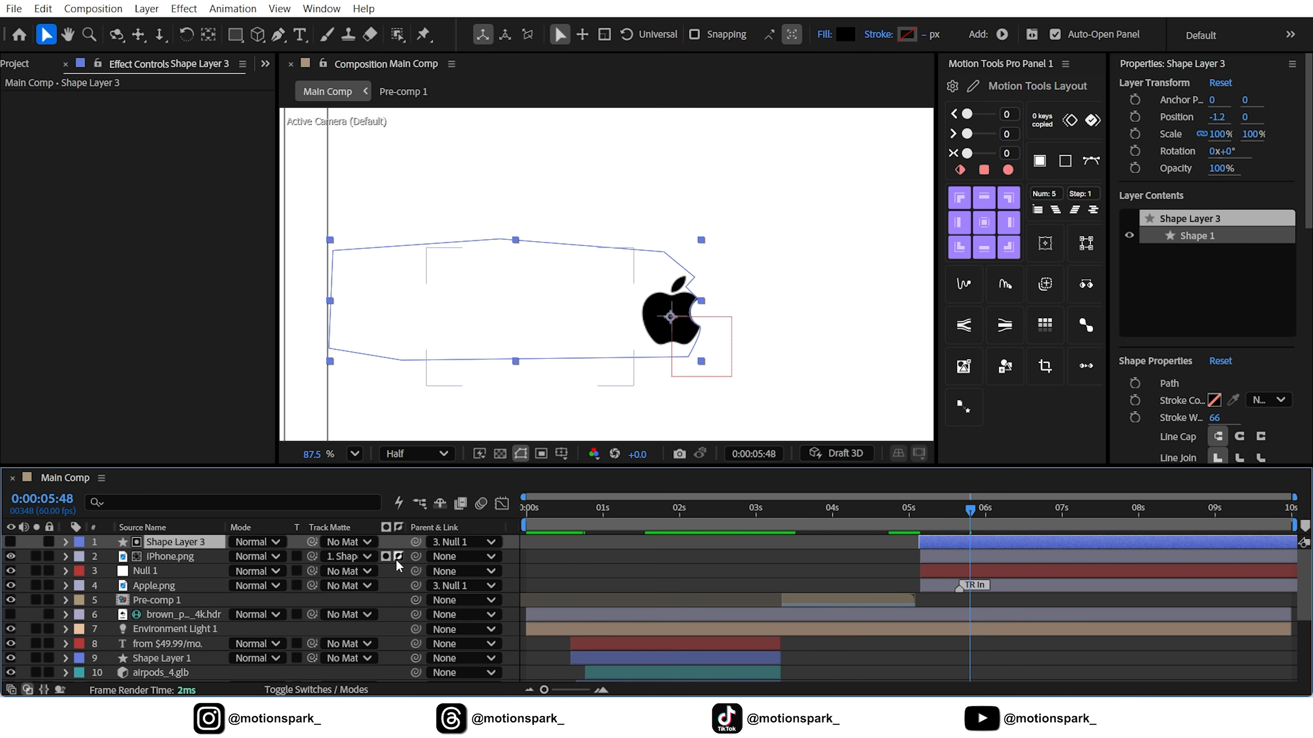
Fit the whole composition in view and preview the iPhone text emerging from behind the Apple logo
left_click(707, 569)
left_click(355, 454)
left_click(416, 133)
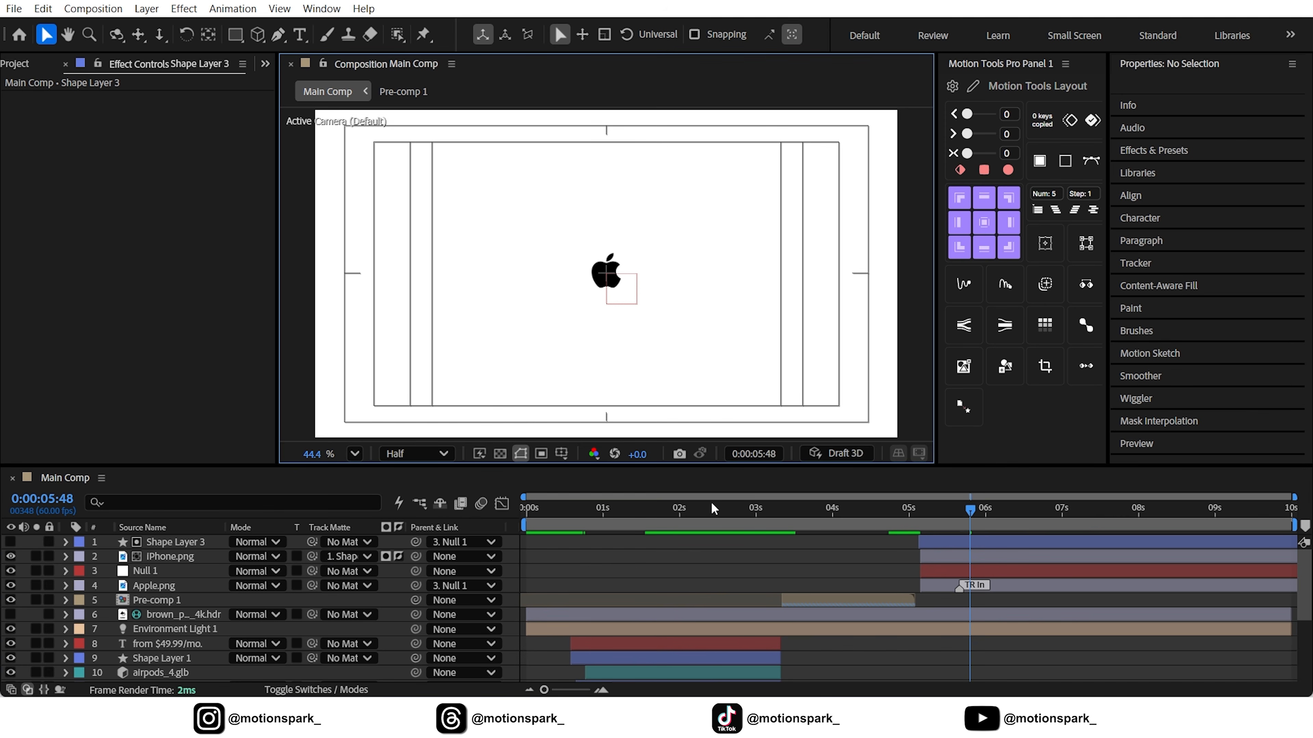
key("space")
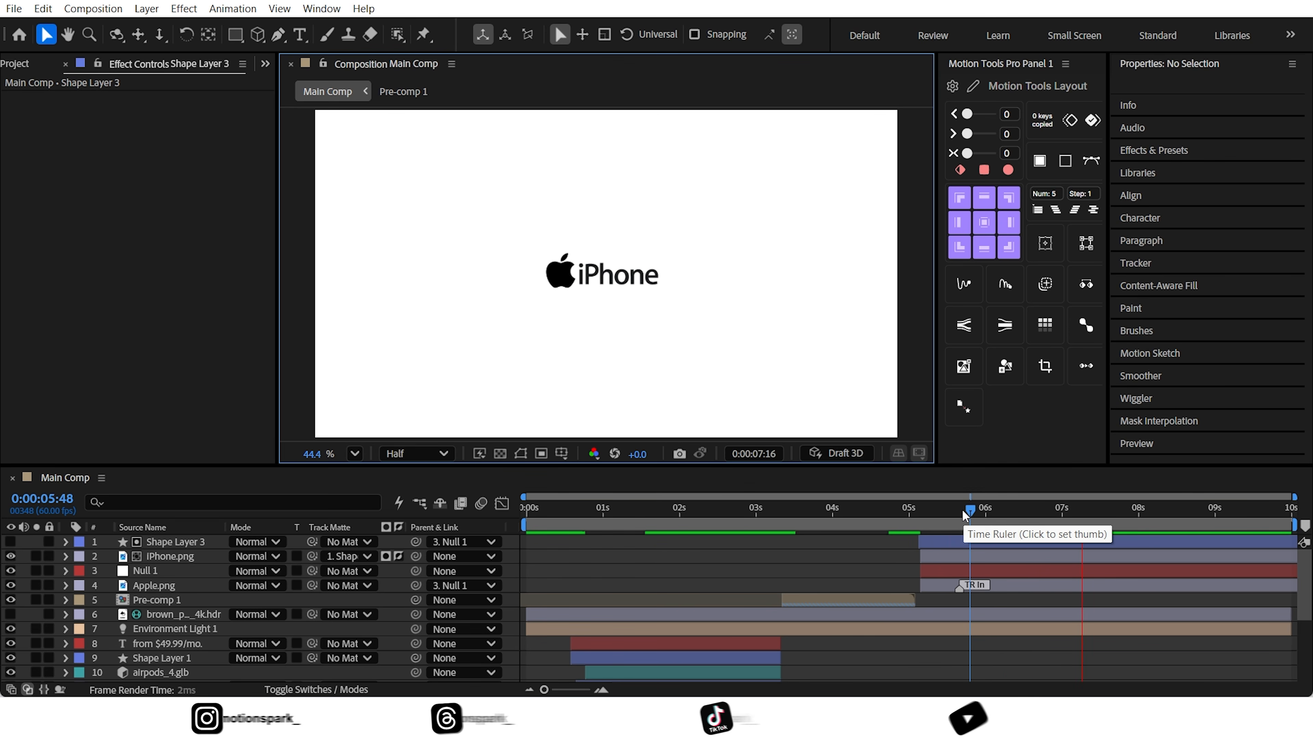
Move Shape Layer 3, iPhone.png, Null 1 and Apple.png together to start at 0:00:04:54, and go to 0:00:08:00
left_click_drag(961, 508, 902, 513)
left_click(946, 545)
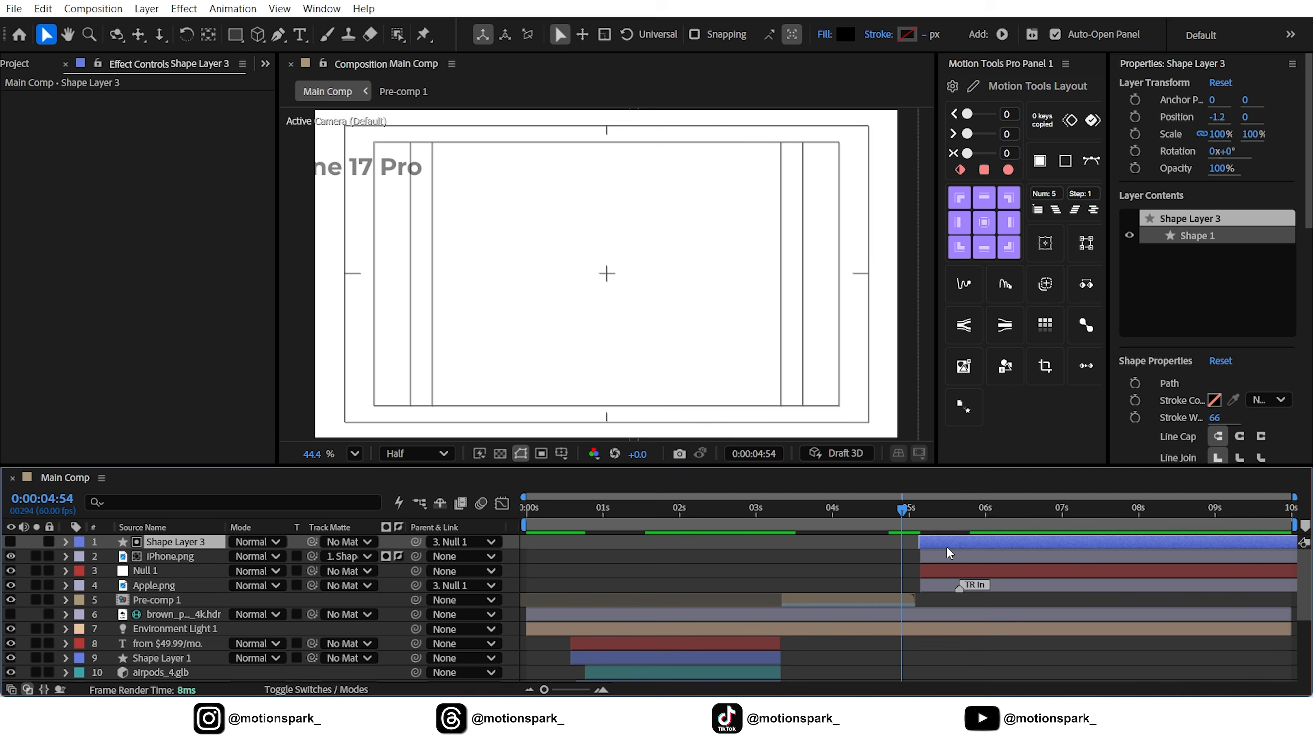
left_click(942, 579, "shift")
left_click_drag(941, 579, 1136, 517)
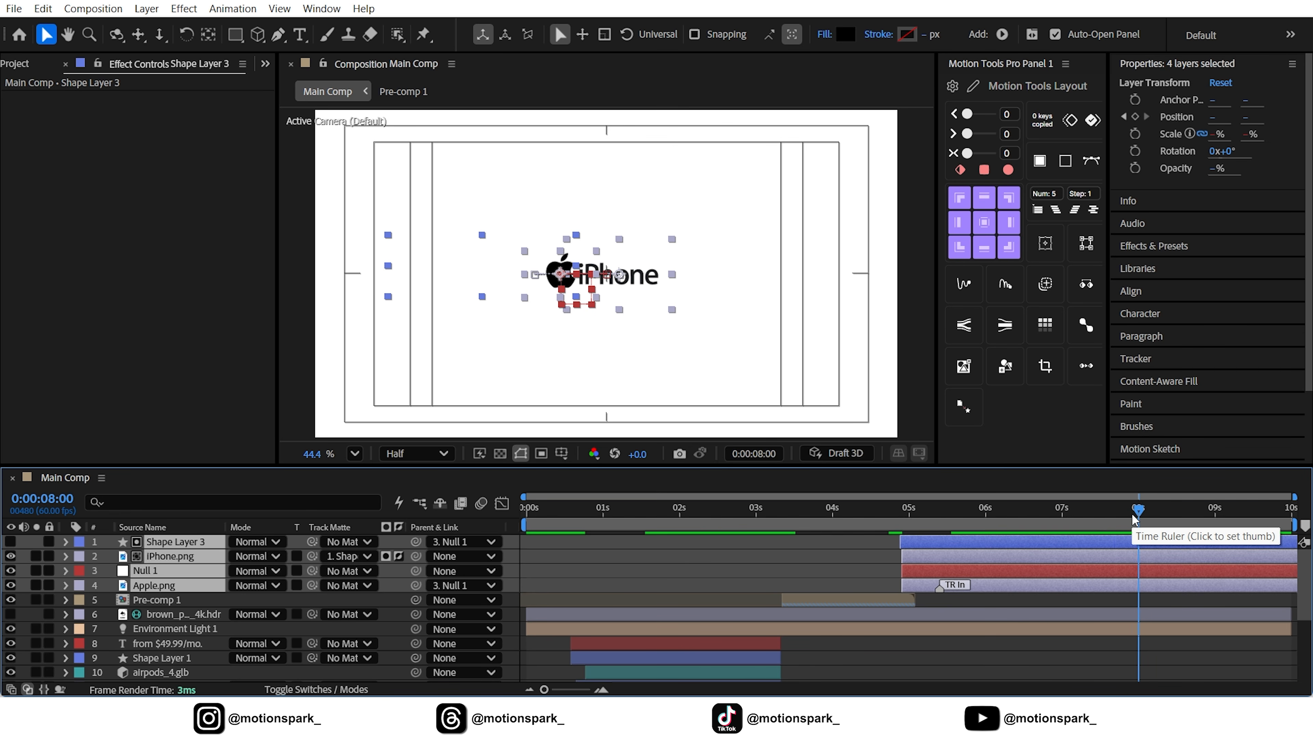
End the work area at 0:00:08:00, preview the animation, and deselect all layers
key("n")
key("space")
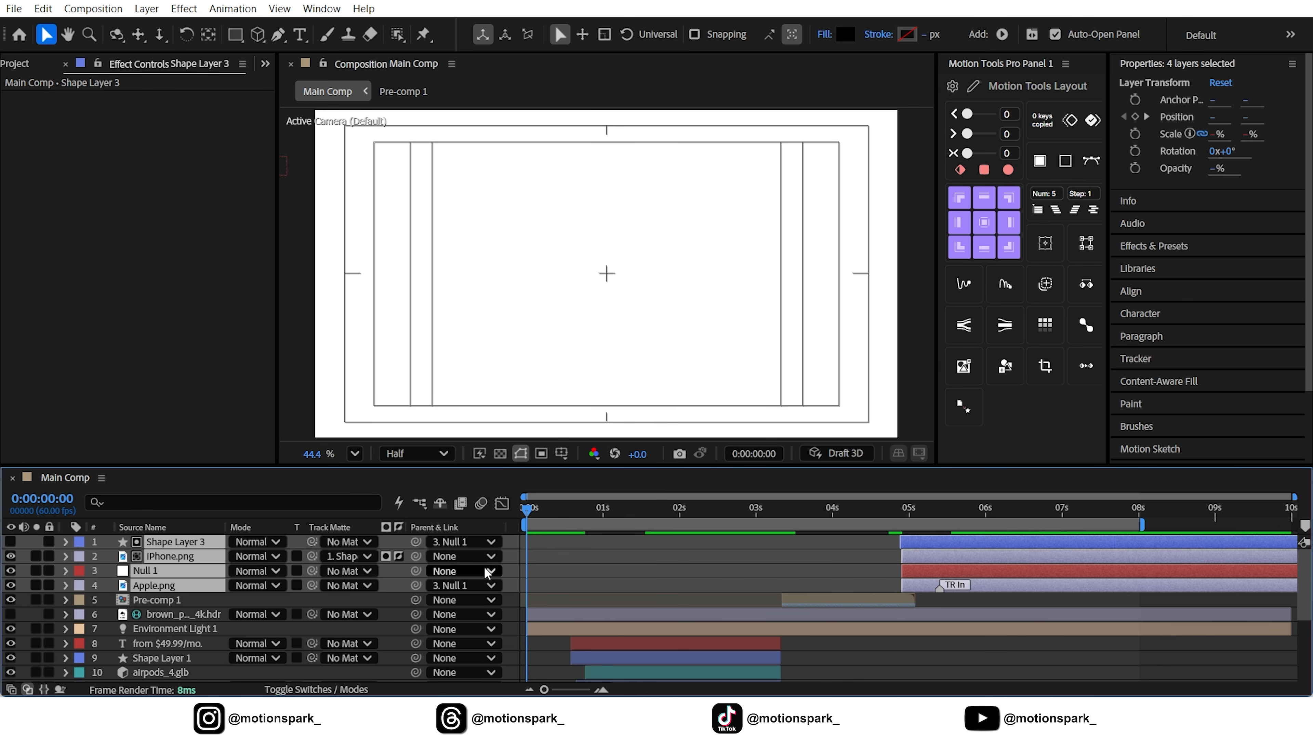
left_click(518, 573)
Show the project's asset list with nothing selected and fit the whole composition in view
left_click(19, 63)
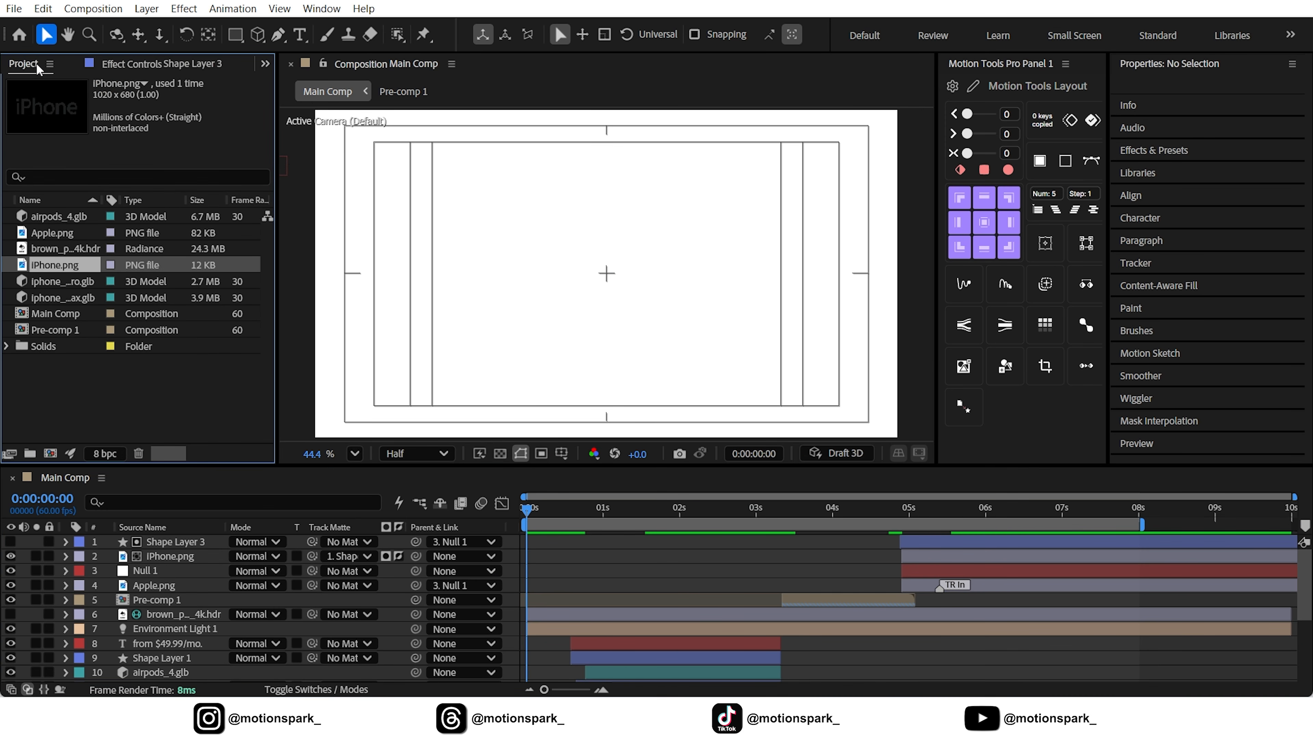
left_click(214, 420)
left_click(354, 454)
left_click(395, 132)
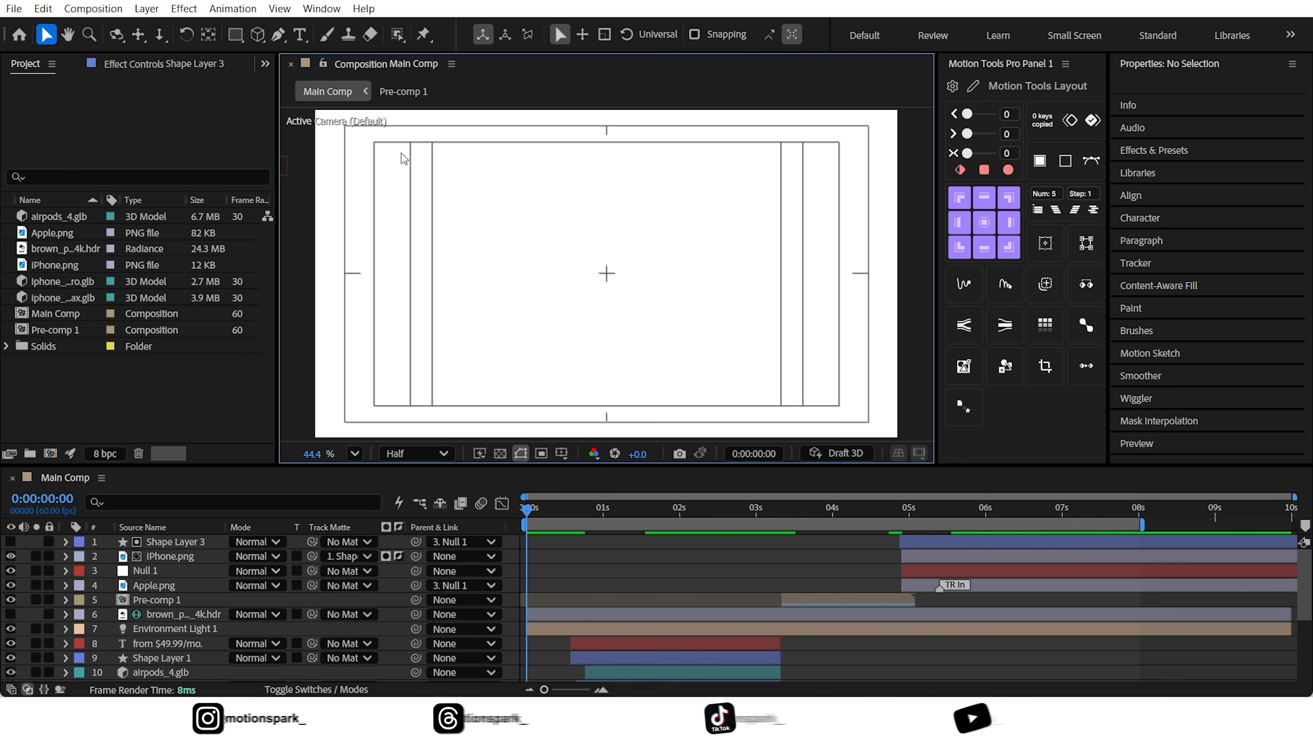
Turn on motion blur for all layers in Main Comp and clear the selection
left_click(165, 615)
key("ctrl+a")
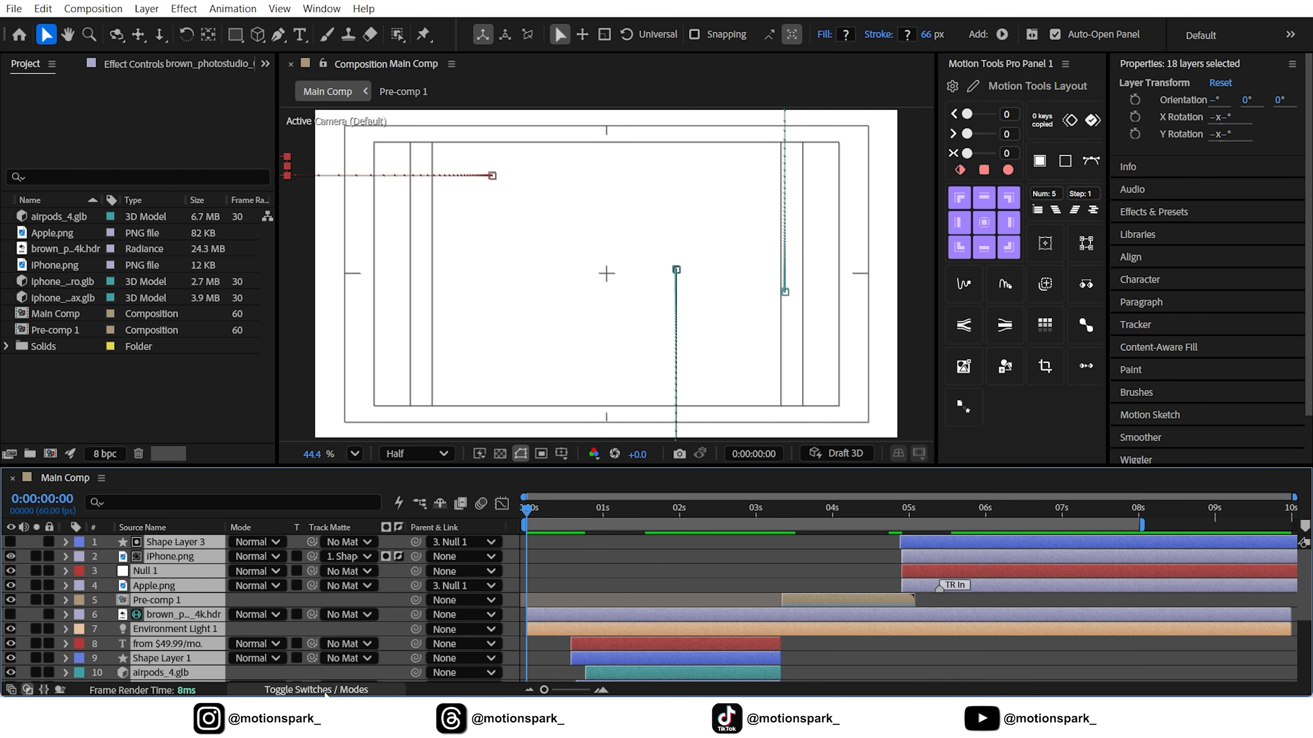
left_click(316, 690)
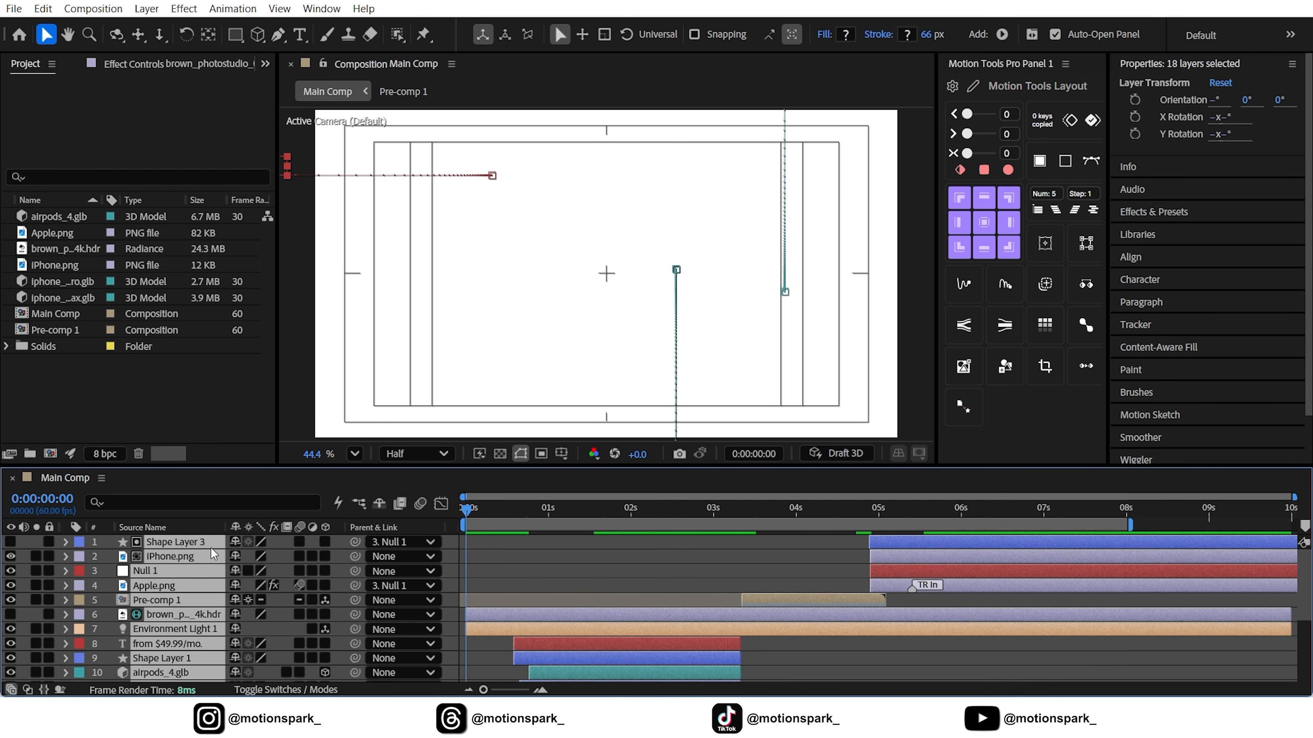
left_click(302, 546)
key("ctrl+shift+a")
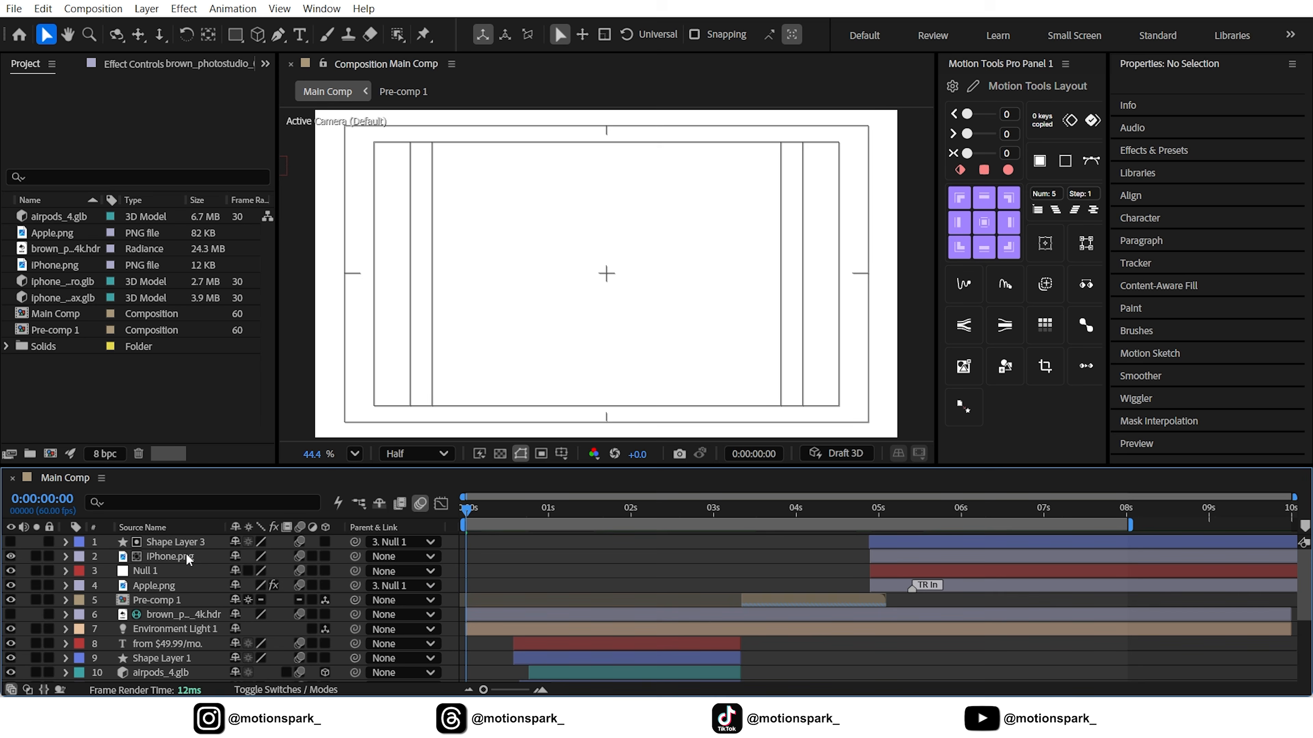
Turn on motion blur for all layers inside Pre-comp 1 and return to Main Comp with nothing selected
double_click(158, 595)
left_click(188, 574)
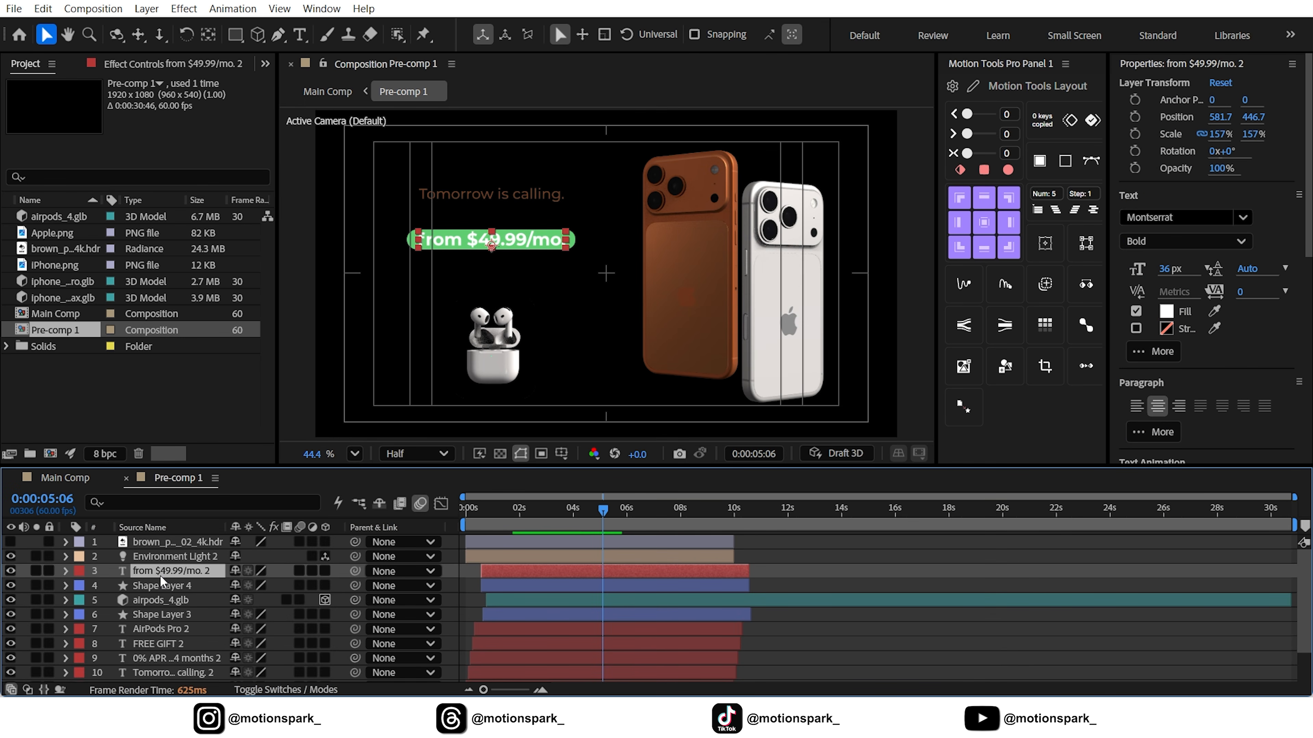
key("ctrl+a")
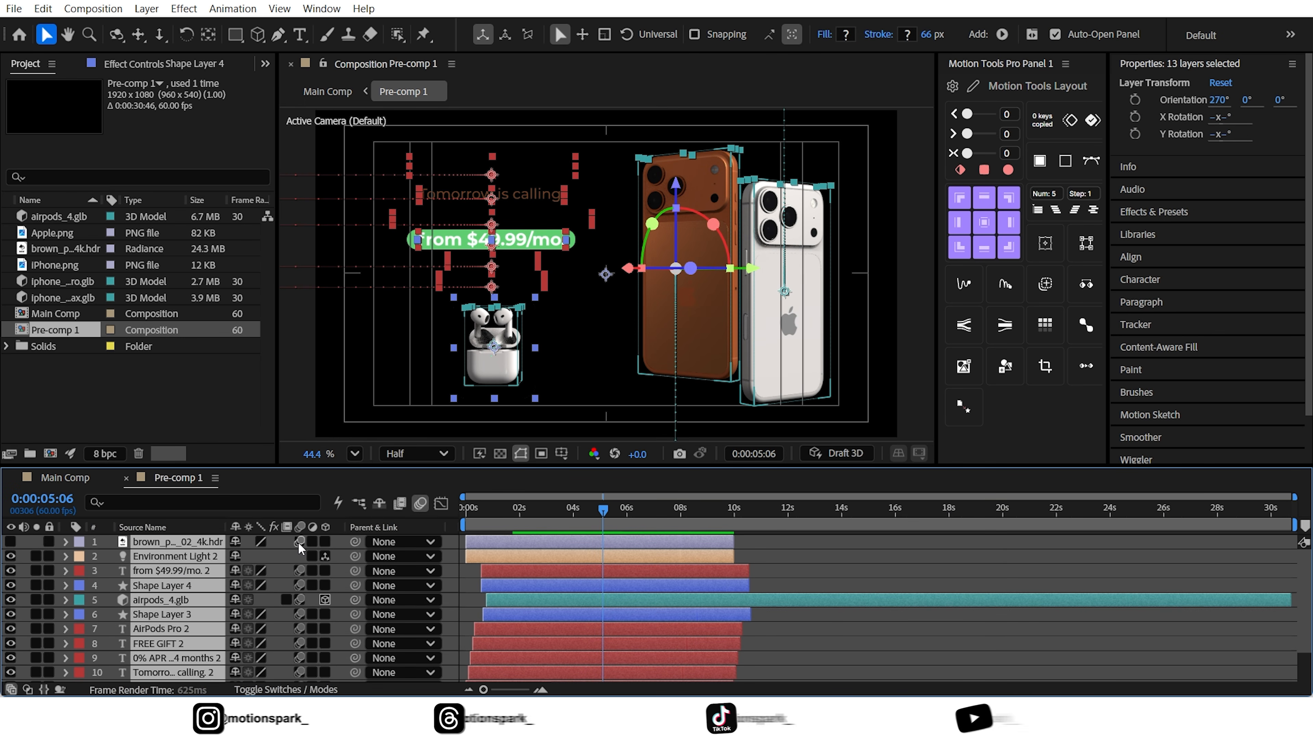
left_click(79, 478)
key("ctrl+shift+a")
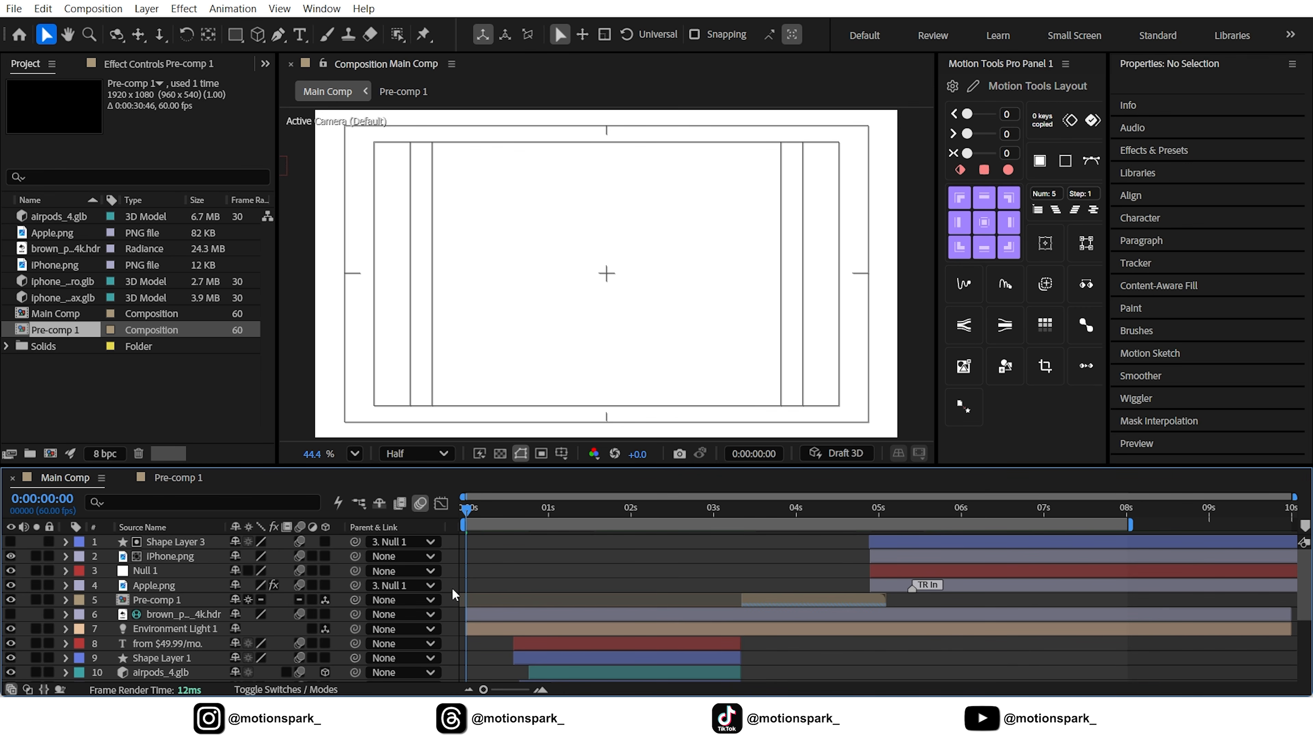
scroll(165, 591, "down", 5)
scroll(166, 617, "up", 5)
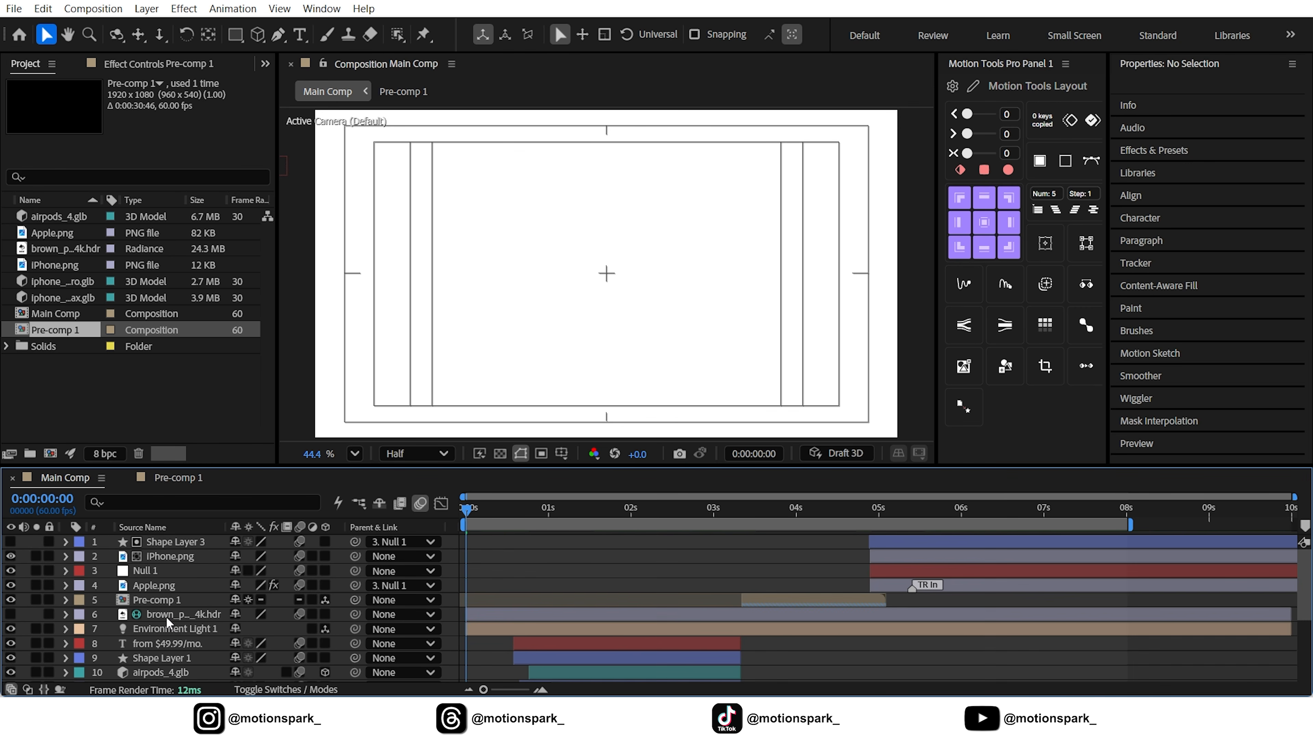